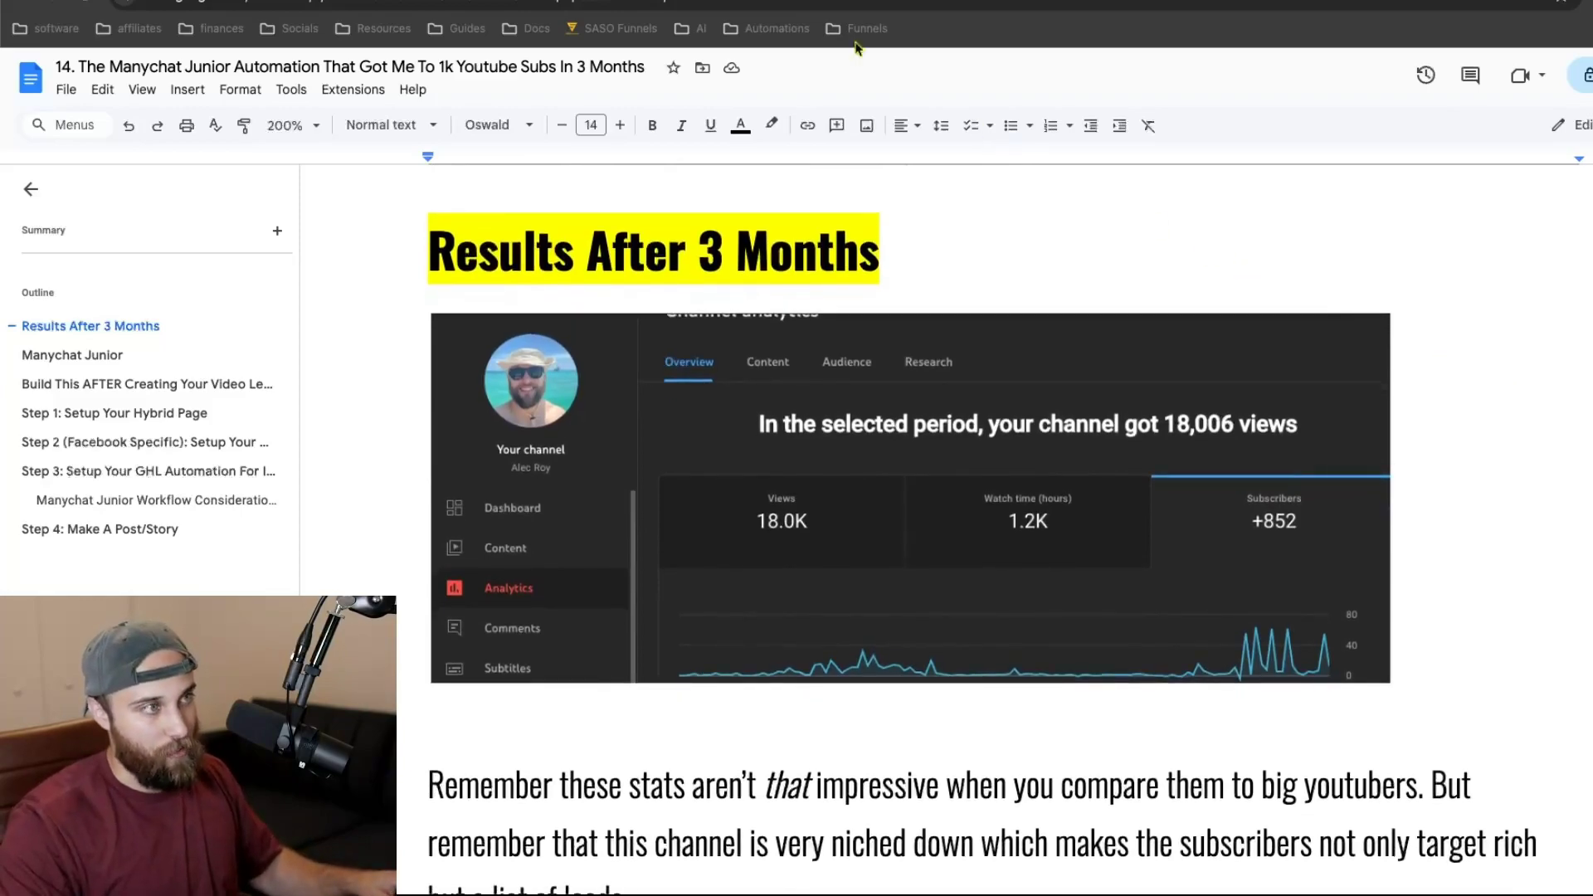
- Switch to YouTube Studio's Channel analytics showing the last 28 days
key("ctrl+Tab")
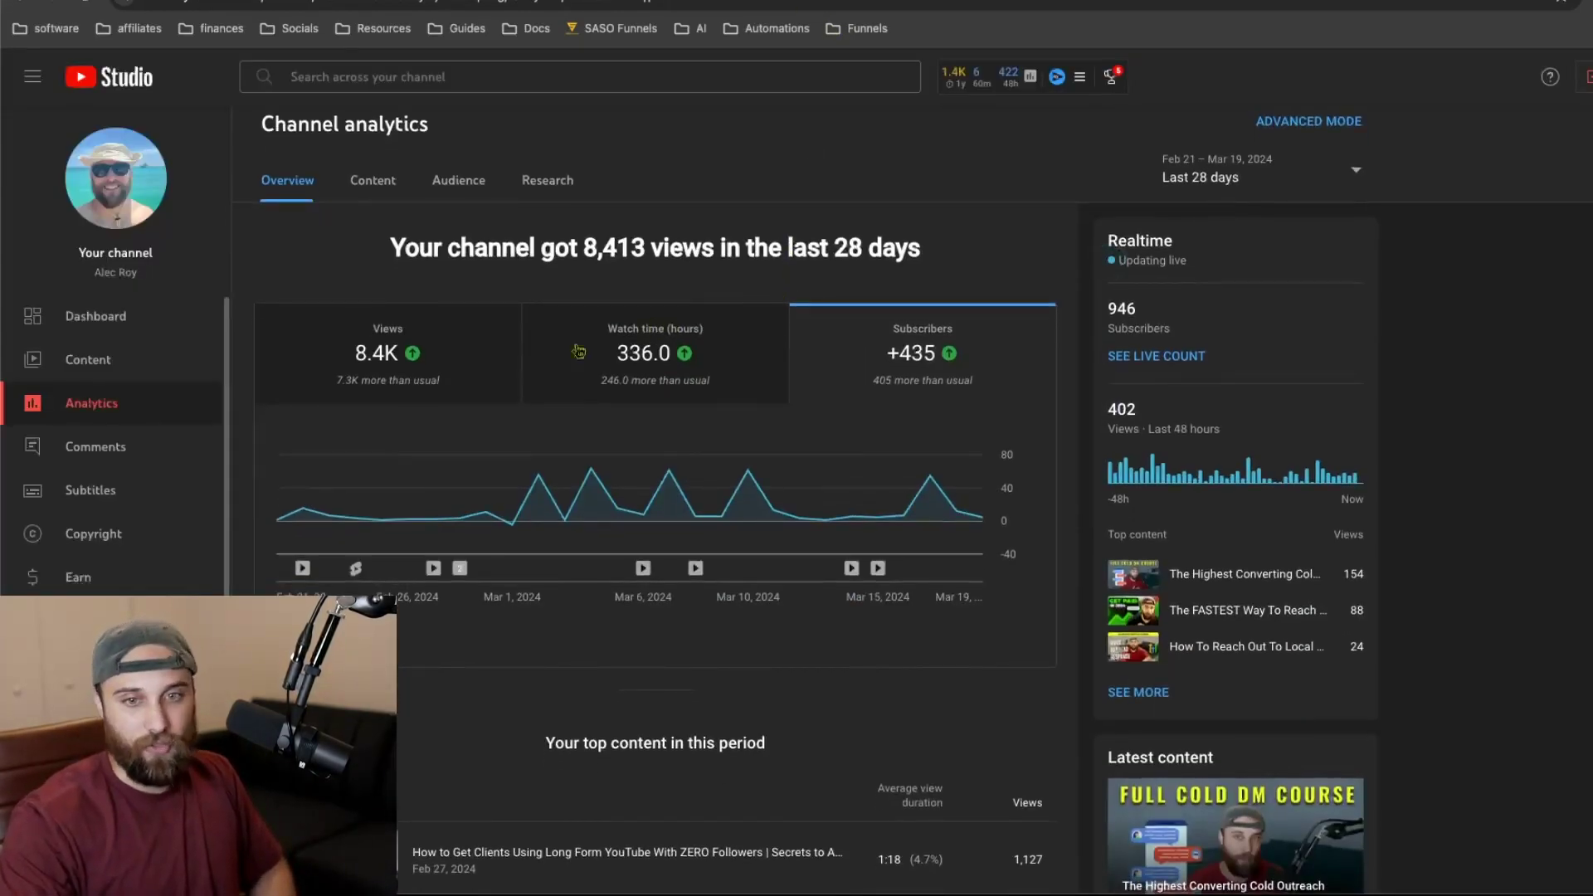
- Compare the 28-day Views, Subscribers and Watch time charts, then return to the Manychat Junior guide
left_click(420, 361)
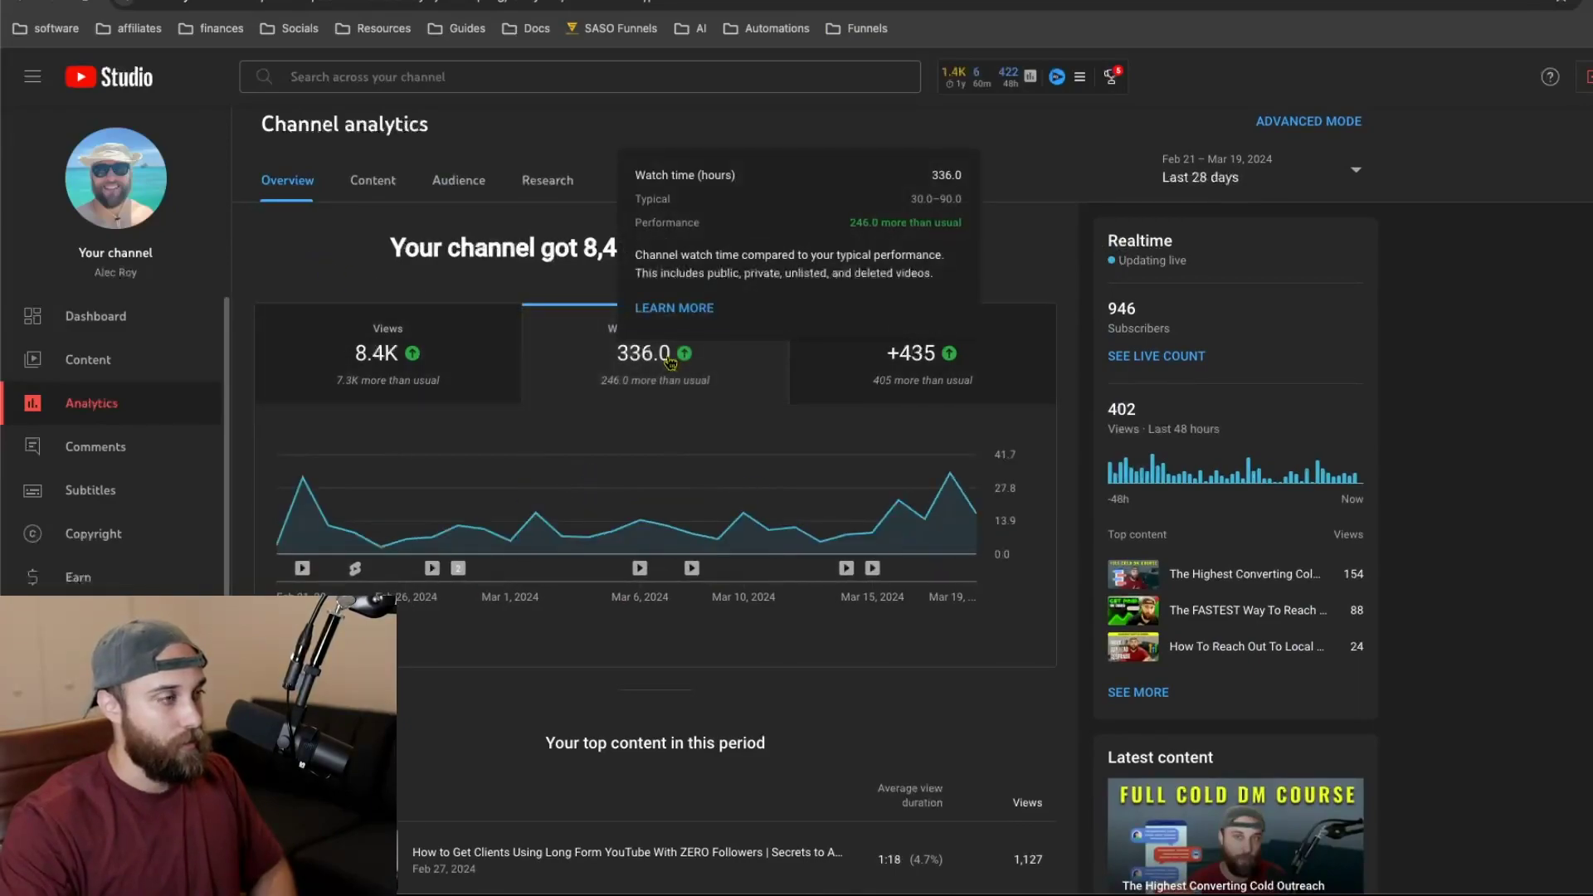
left_click(887, 380)
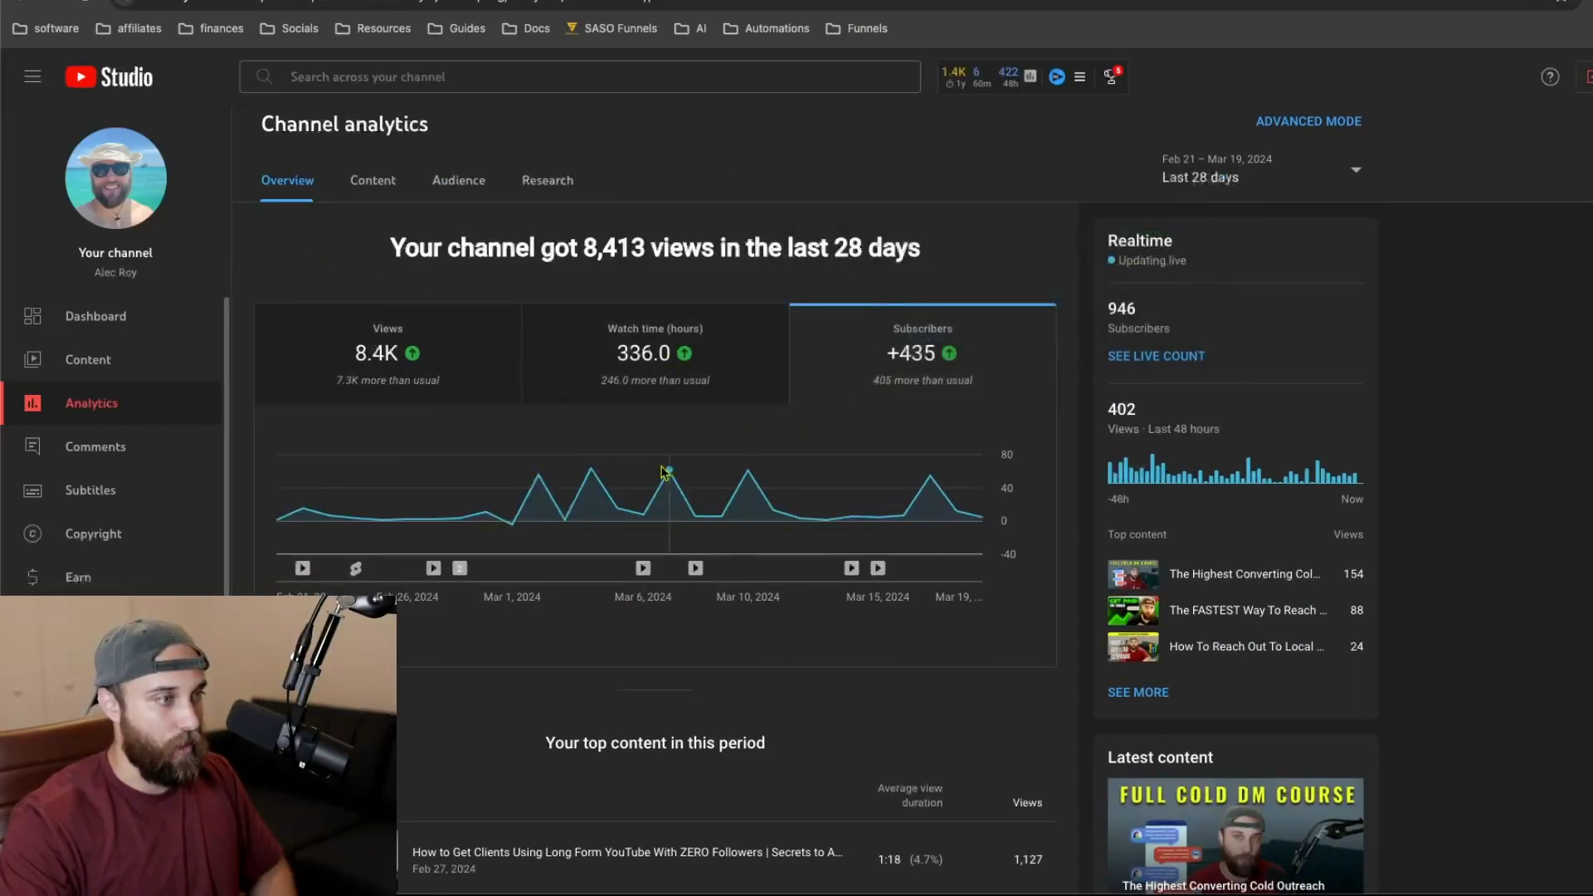
left_click(485, 382)
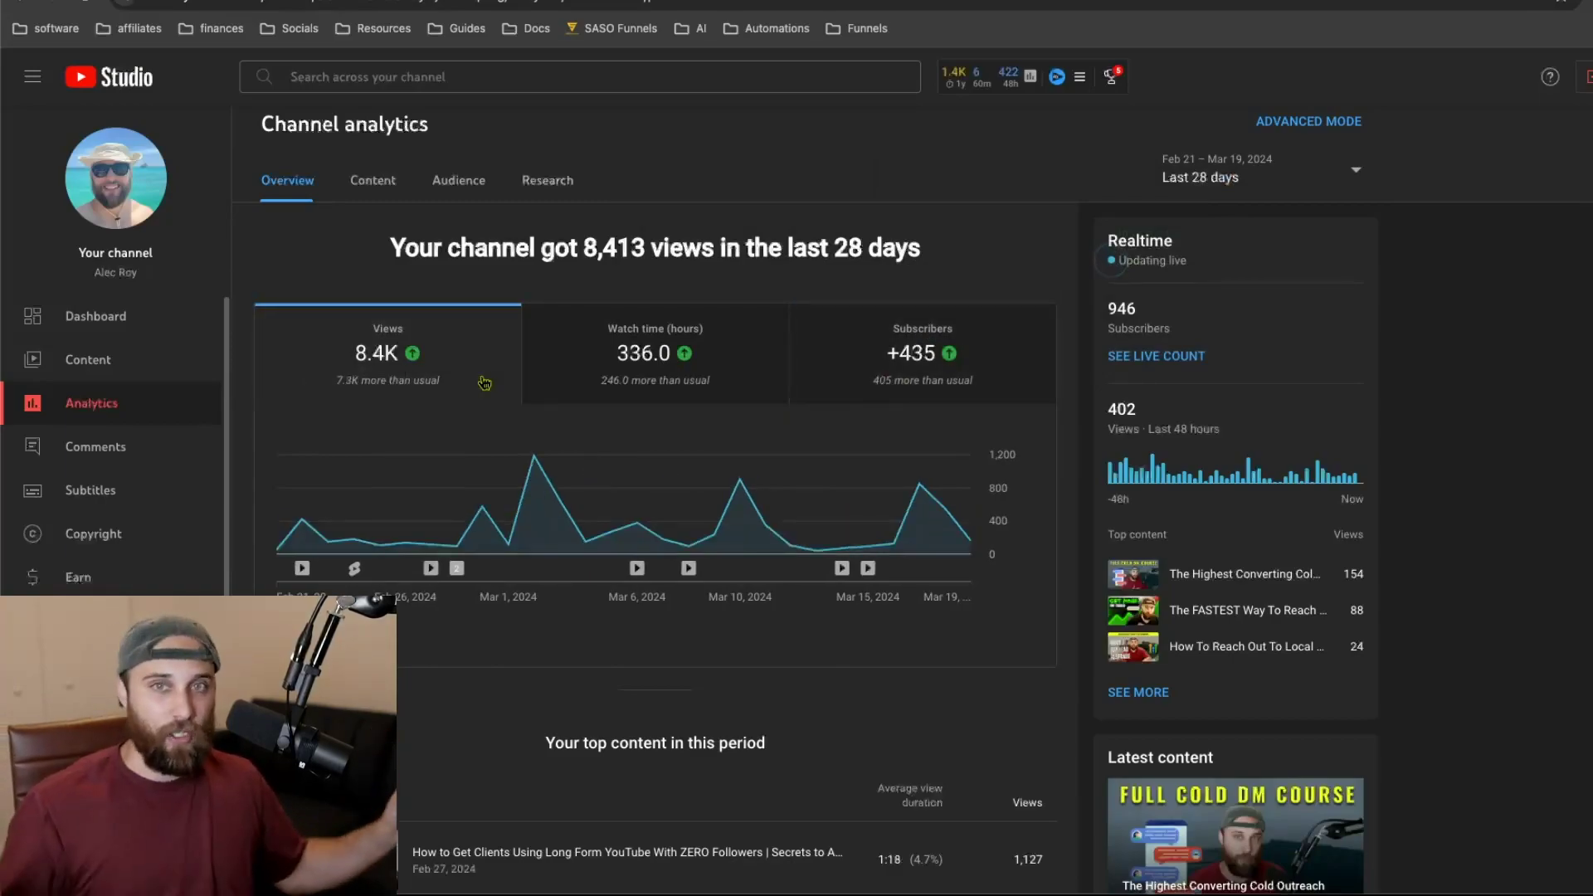
mouse_move(407, 354)
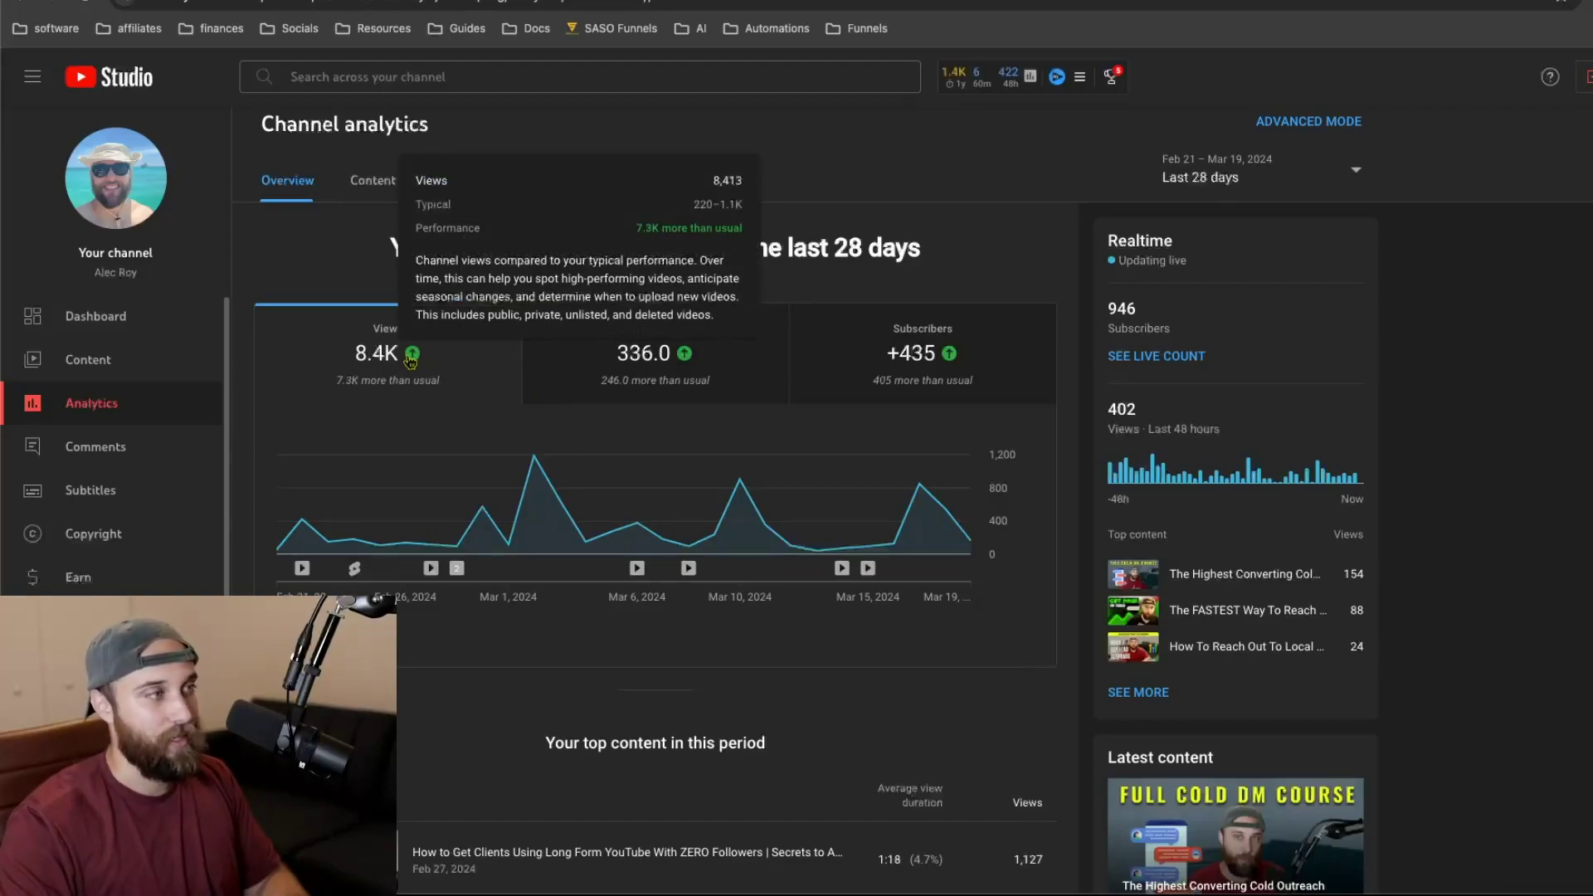
left_click(659, 359)
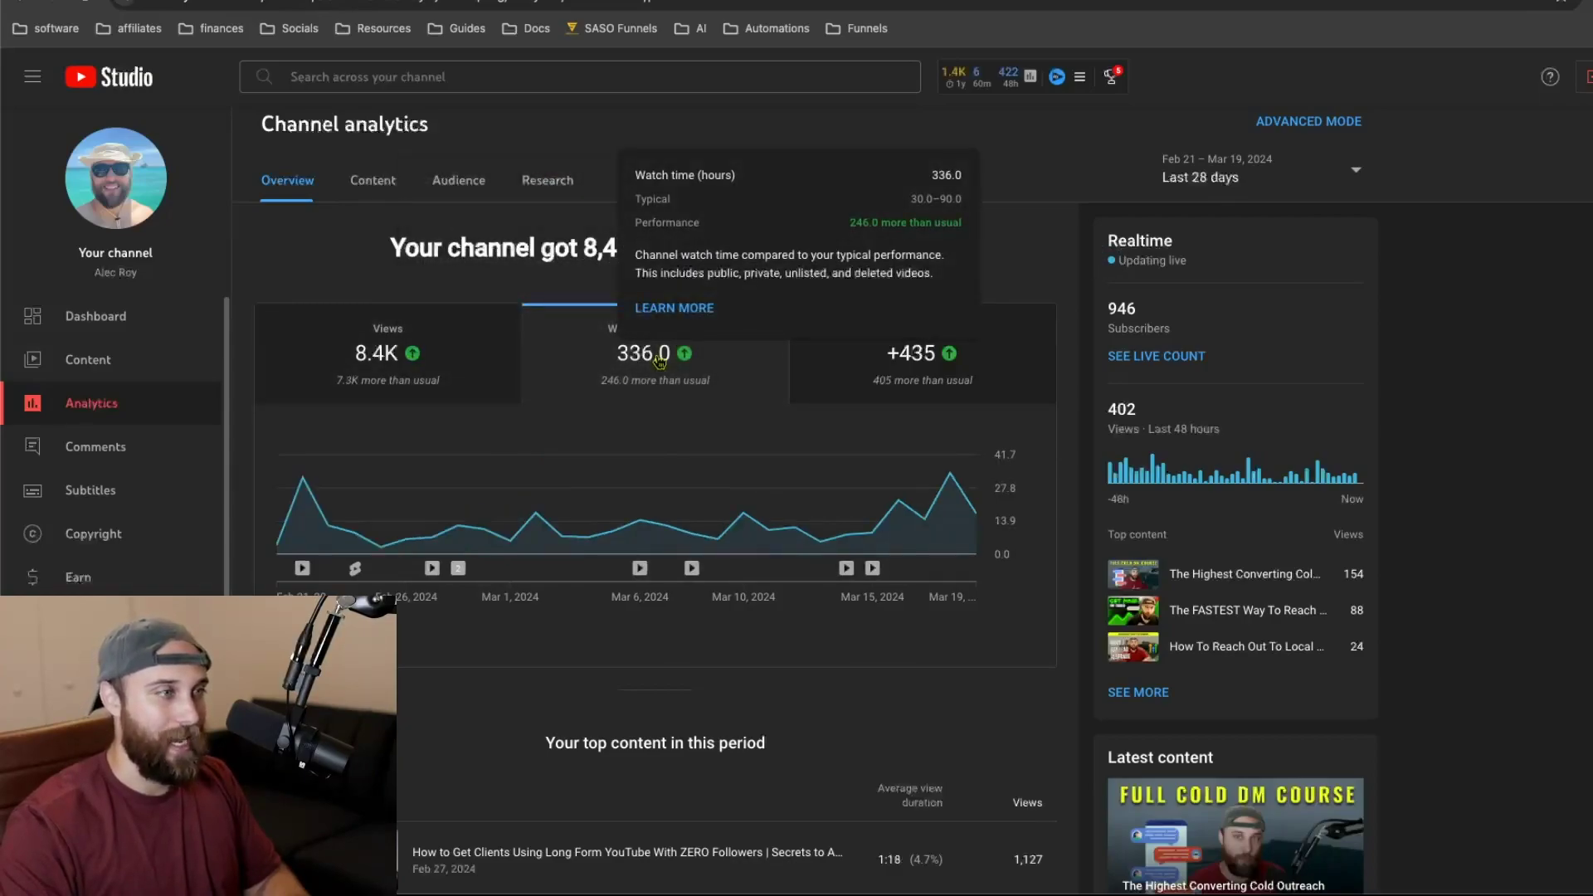
left_click(847, 369)
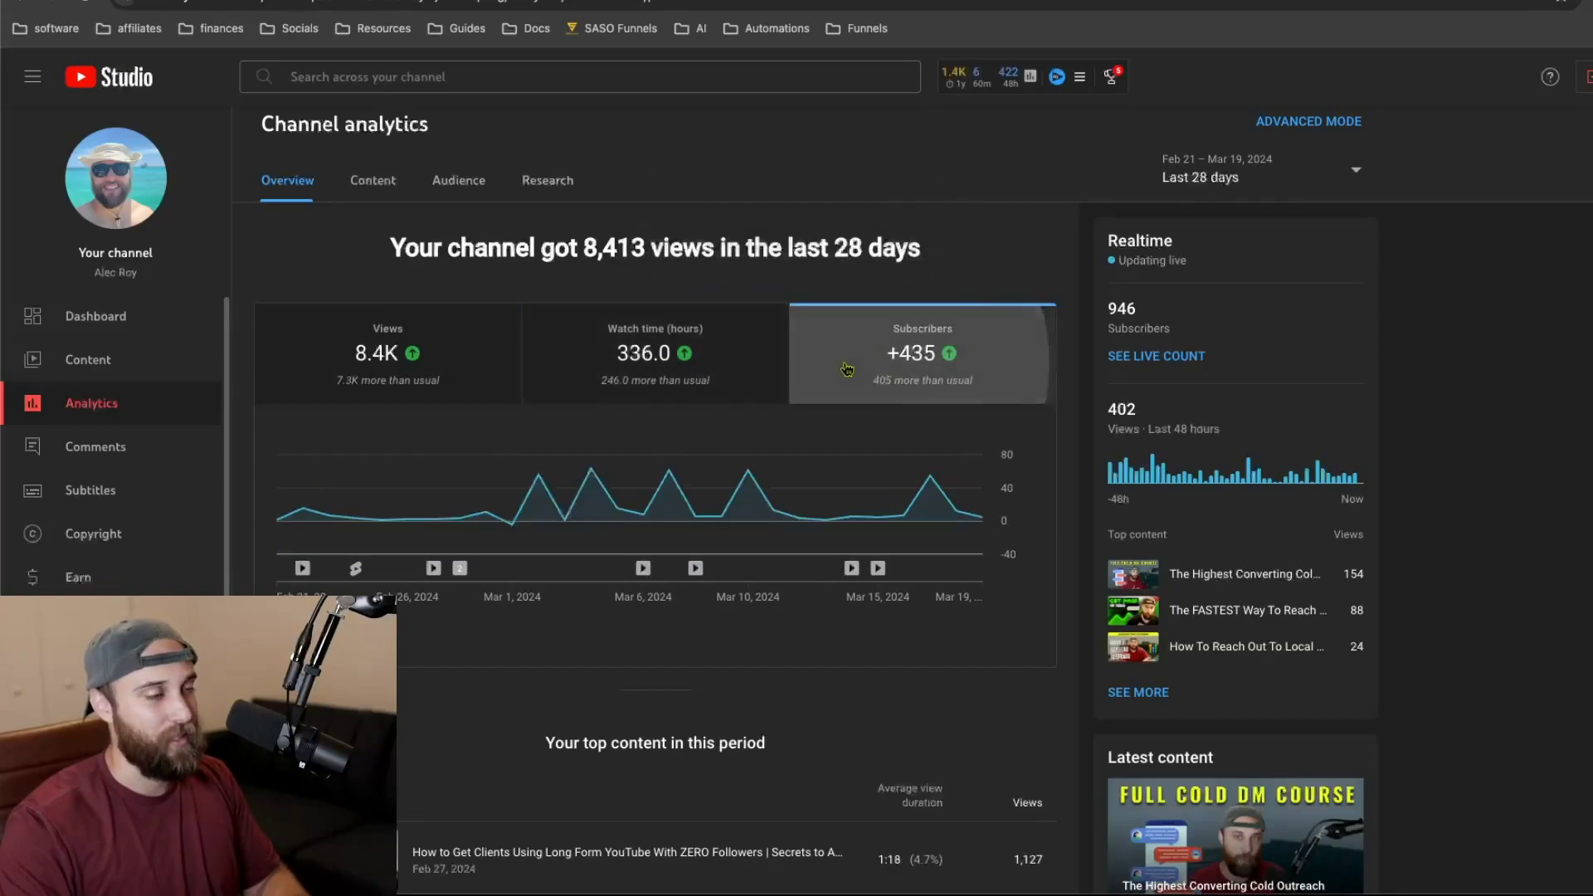
mouse_move(921, 373)
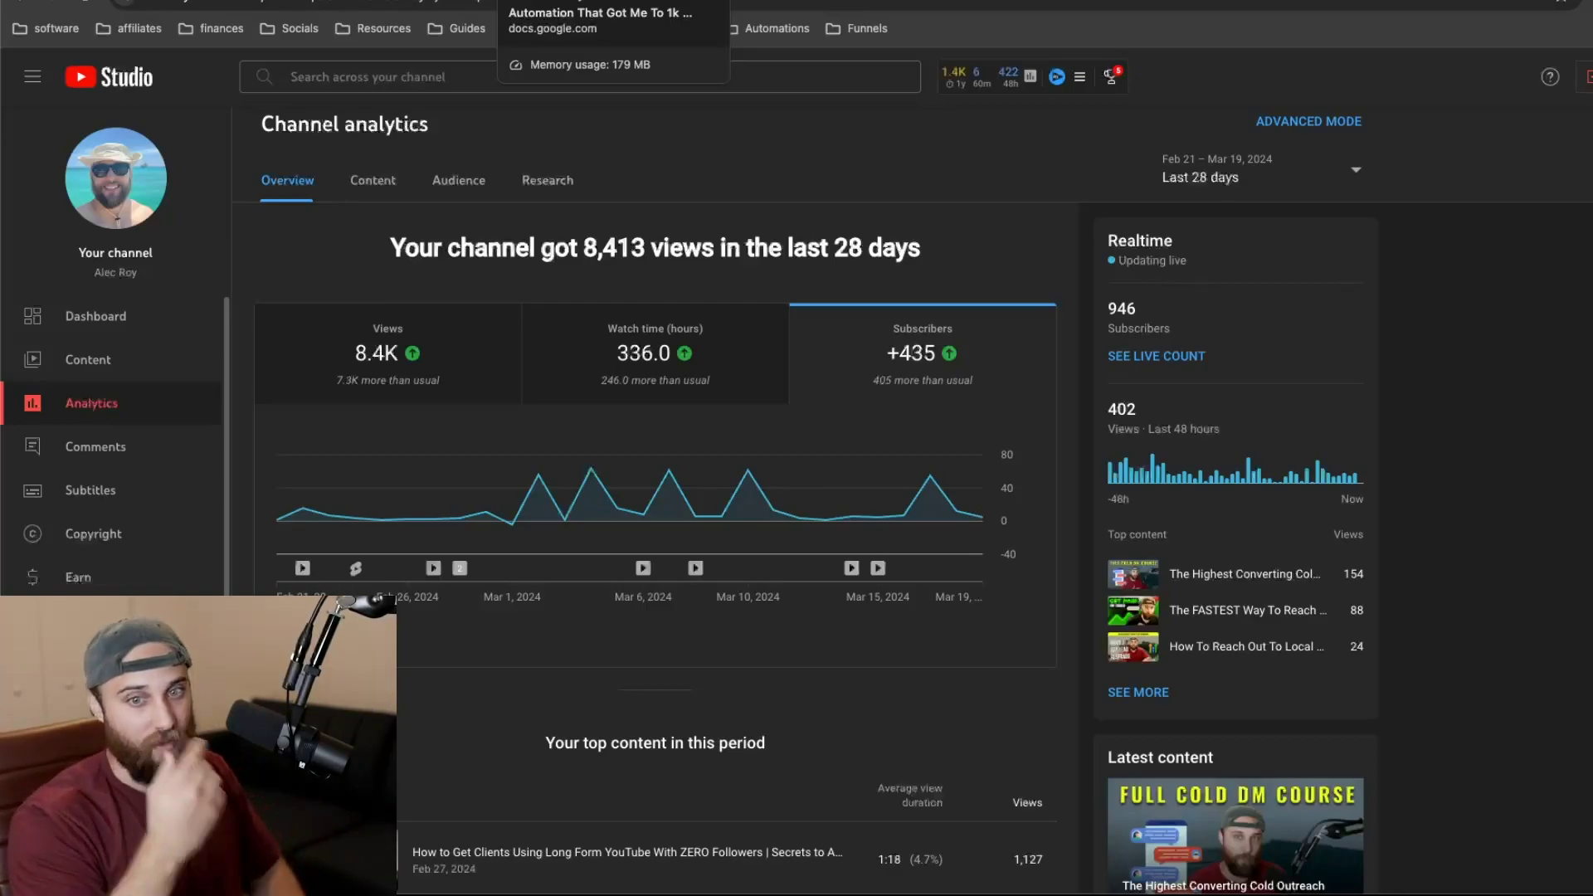
left_click(598, 4)
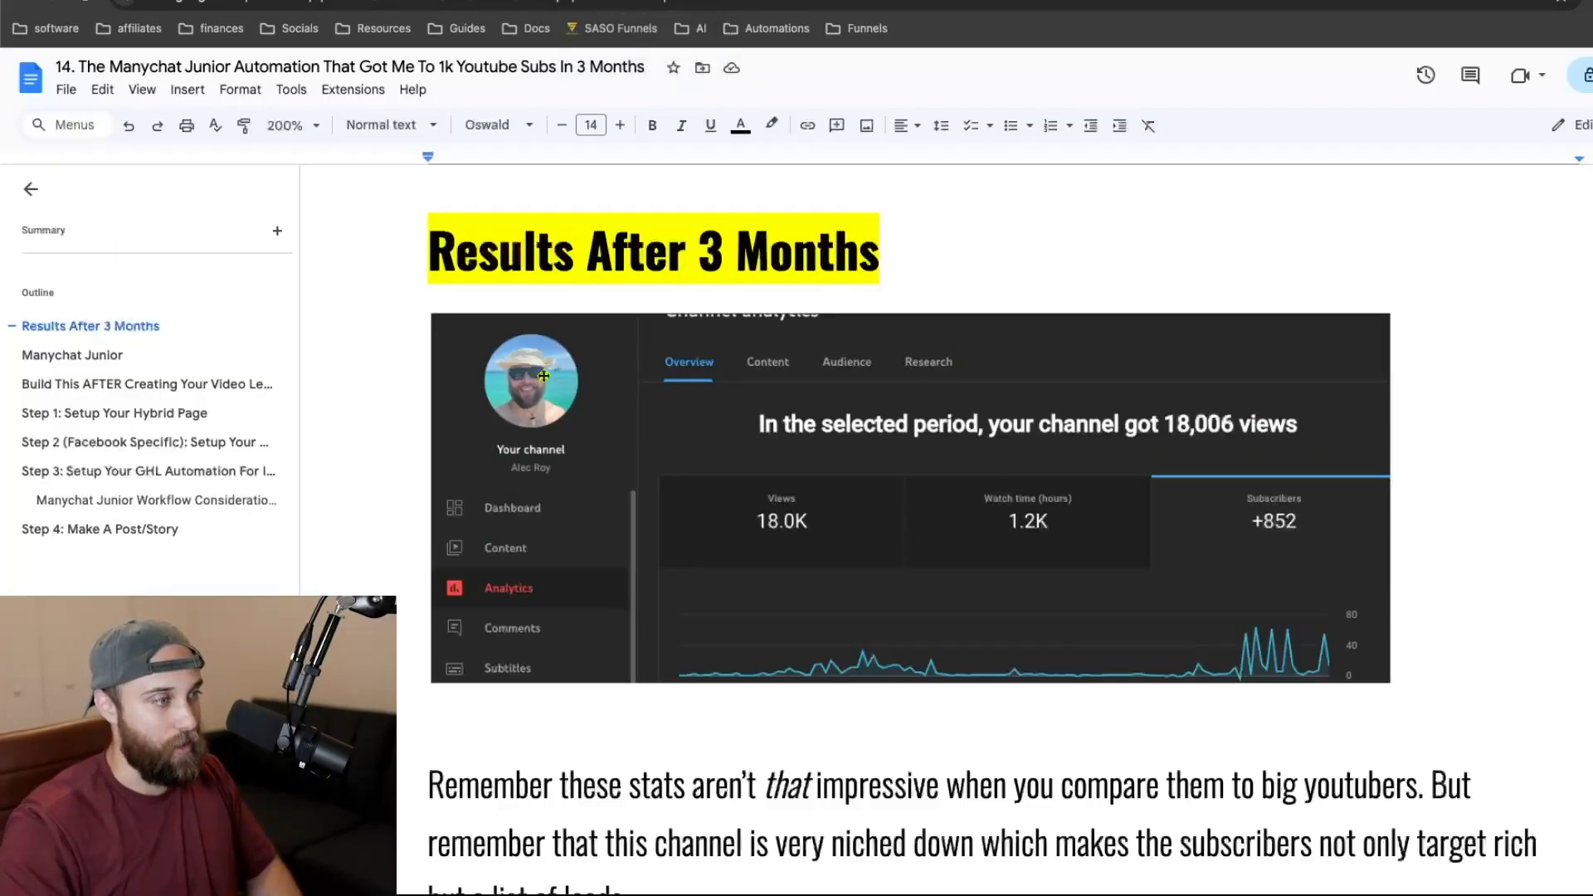
- Scroll past the results screenshot to the guide's Manychat Junior section and pricing table
scroll(540, 390, "down", 2)
scroll(540, 389, "down", 2)
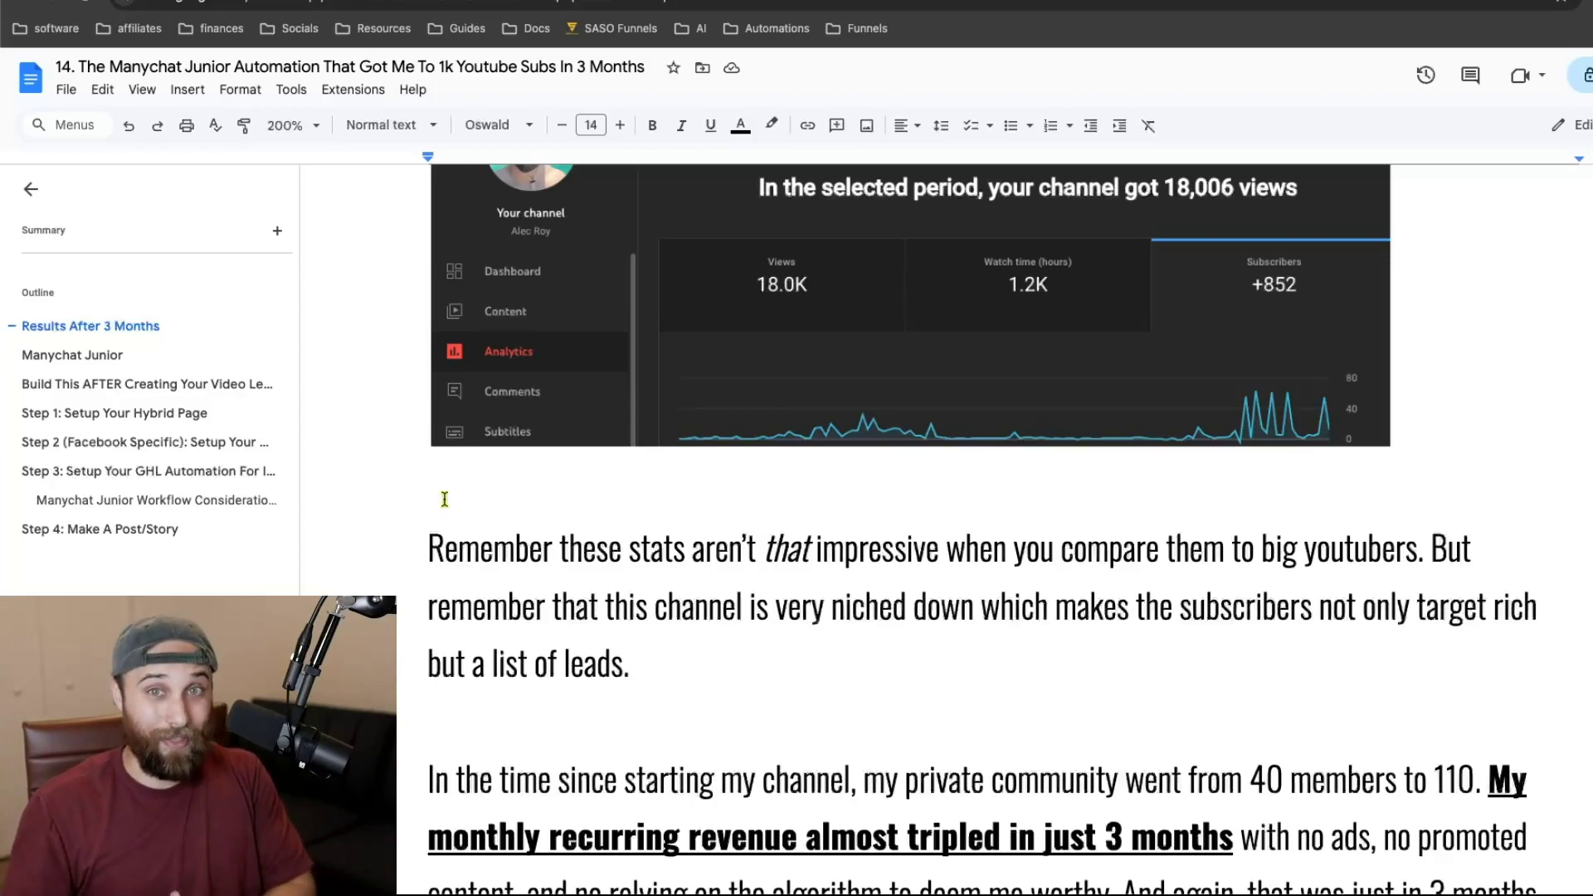
scroll(445, 498, "down", 4)
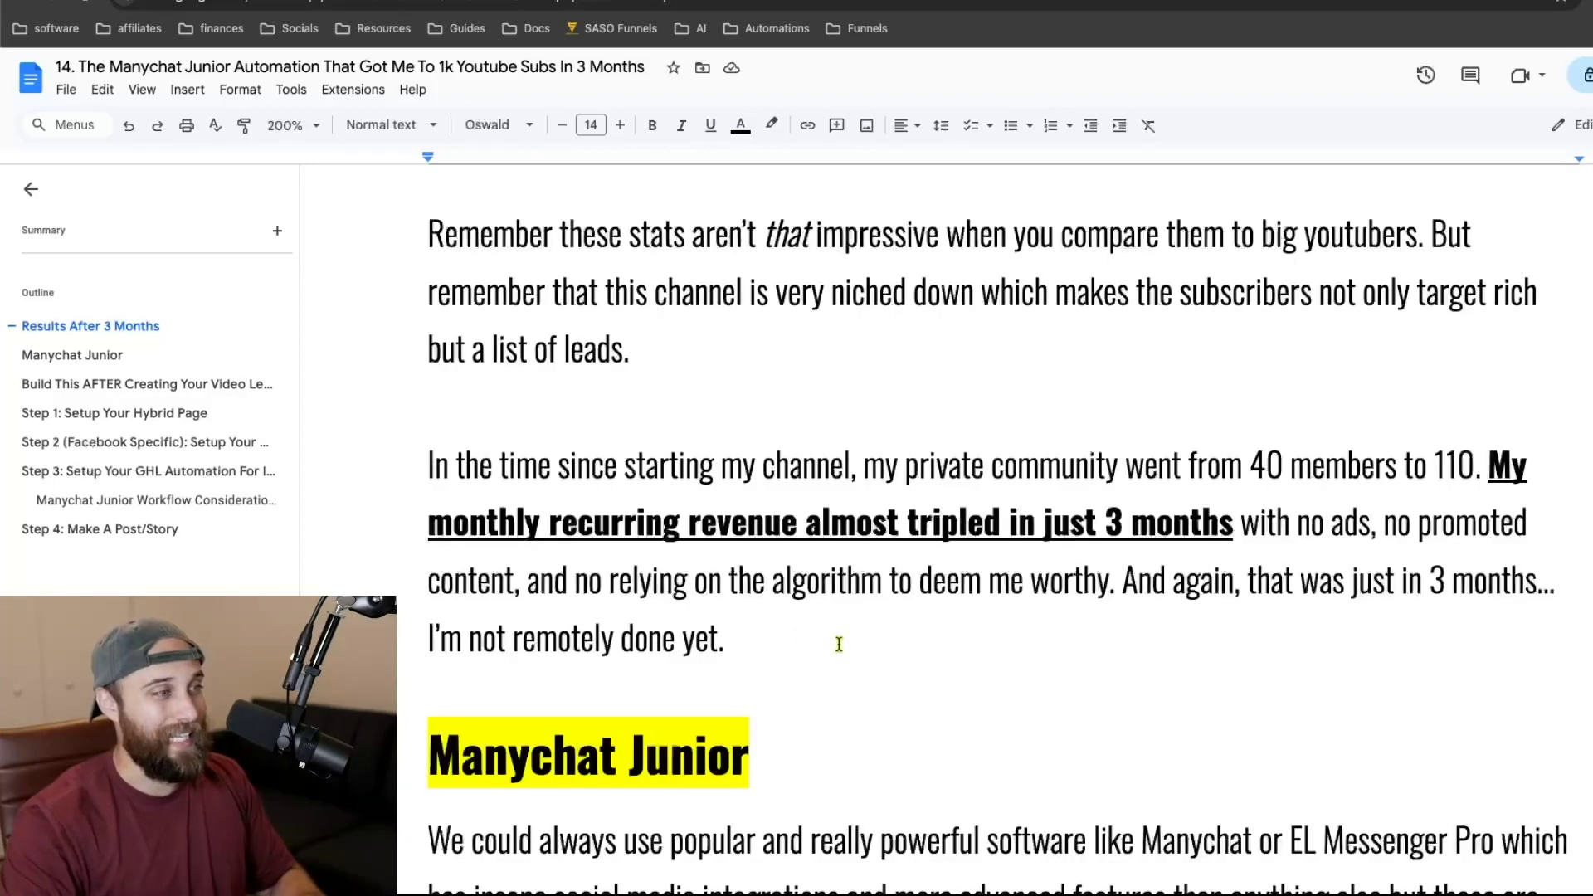
scroll(839, 644, "down", 1)
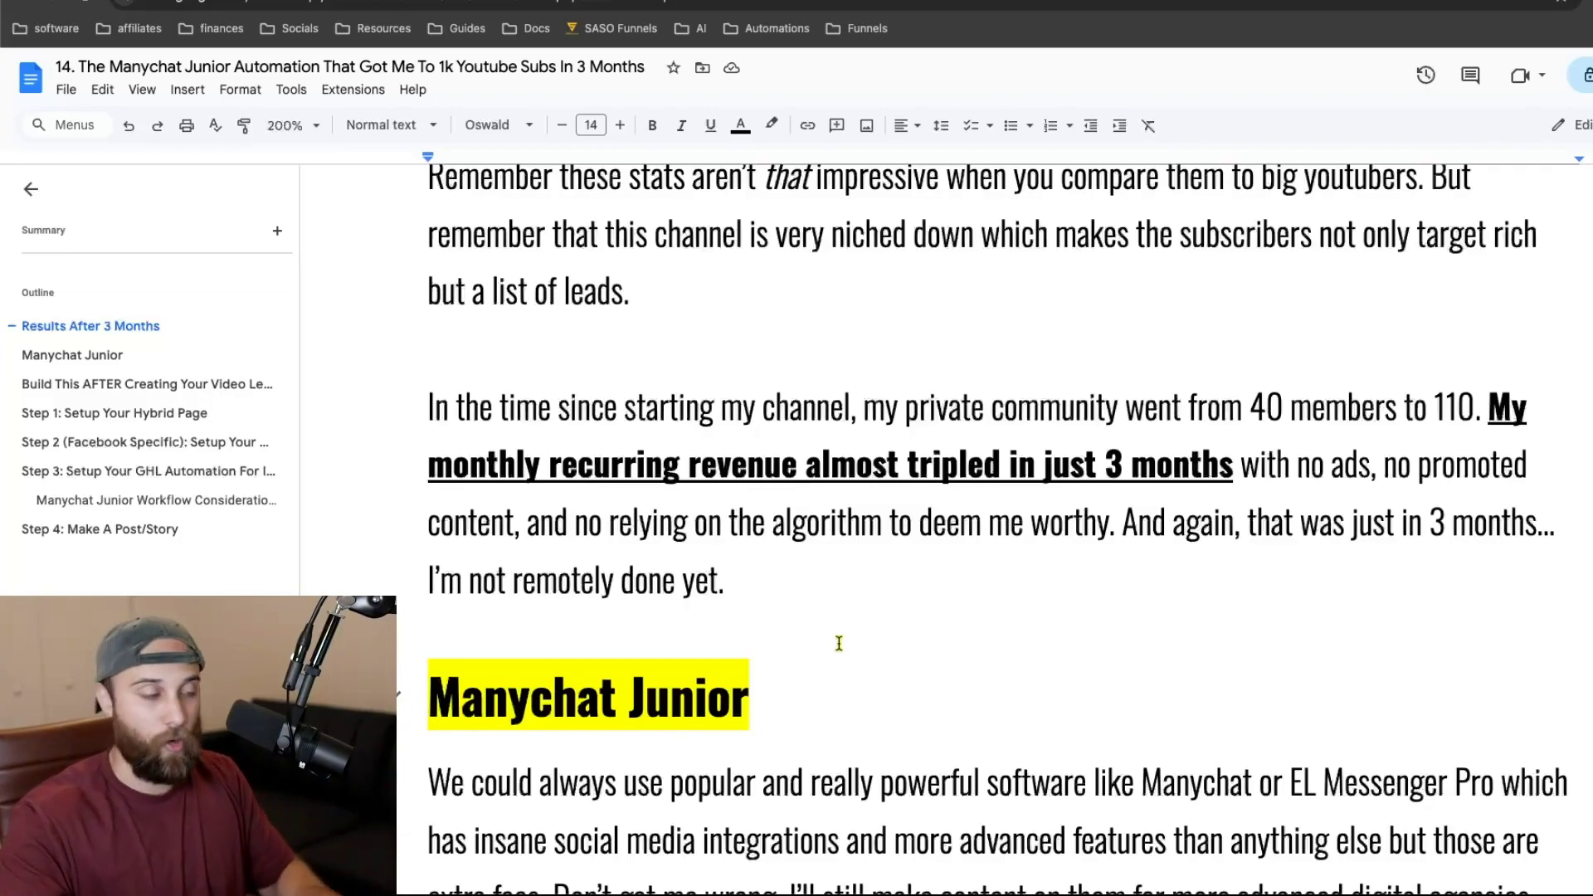
scroll(813, 627, "down", 2)
scroll(813, 626, "down", 3)
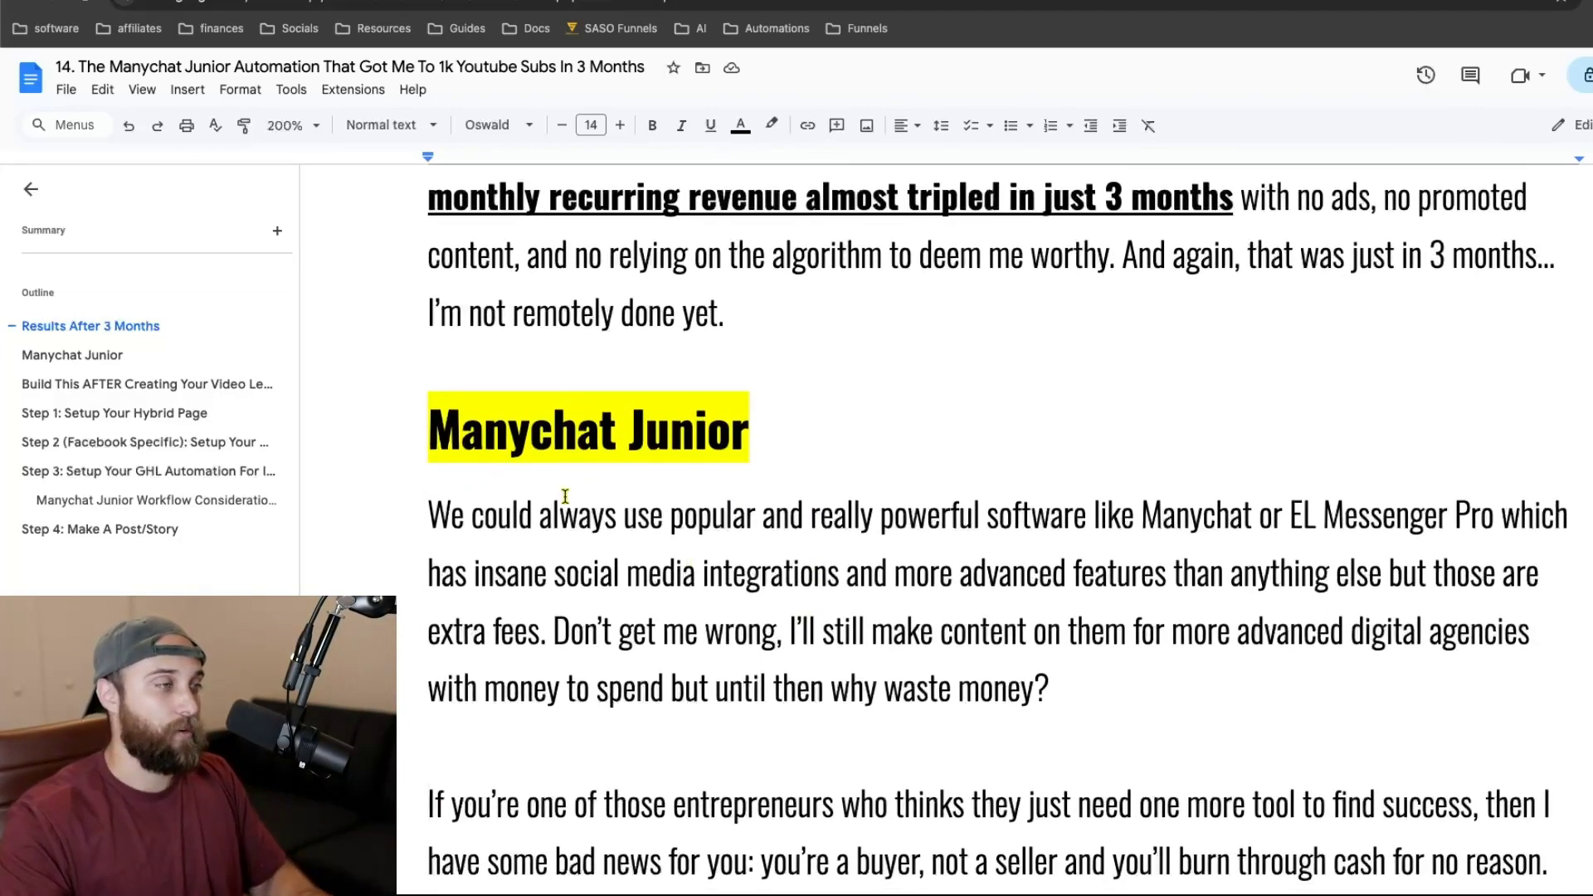
scroll(562, 499, "down", 2)
scroll(565, 496, "down", 1)
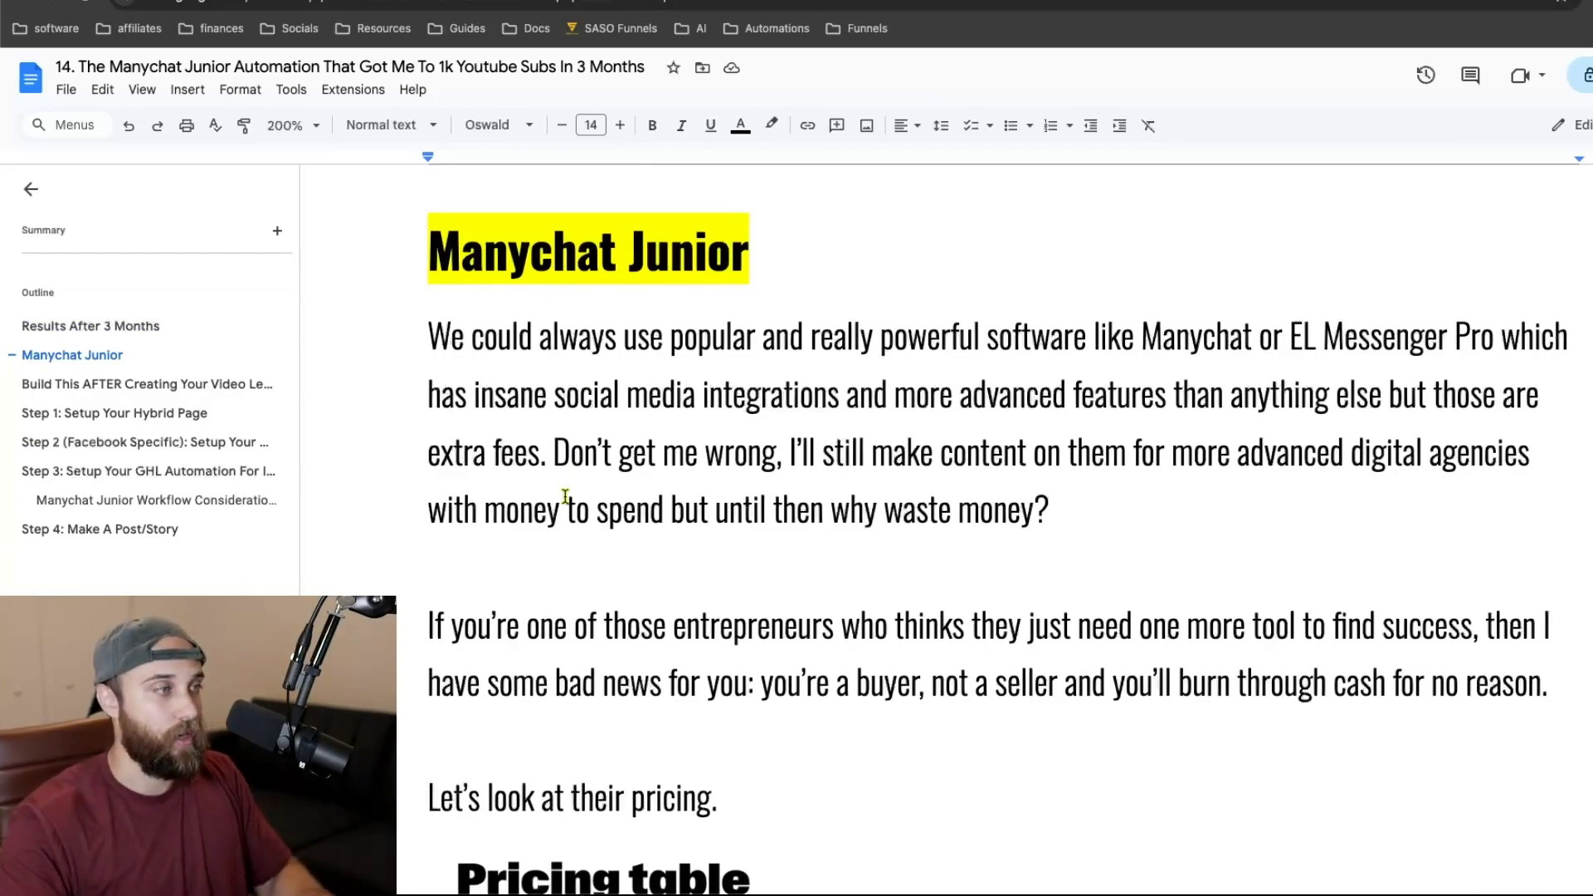
scroll(565, 496, "down", 1)
- Scroll past the pricing table to the GHL $97/month note and 'Build This AFTER Creating Your Video Lead Magnet'
scroll(565, 496, "down", 1)
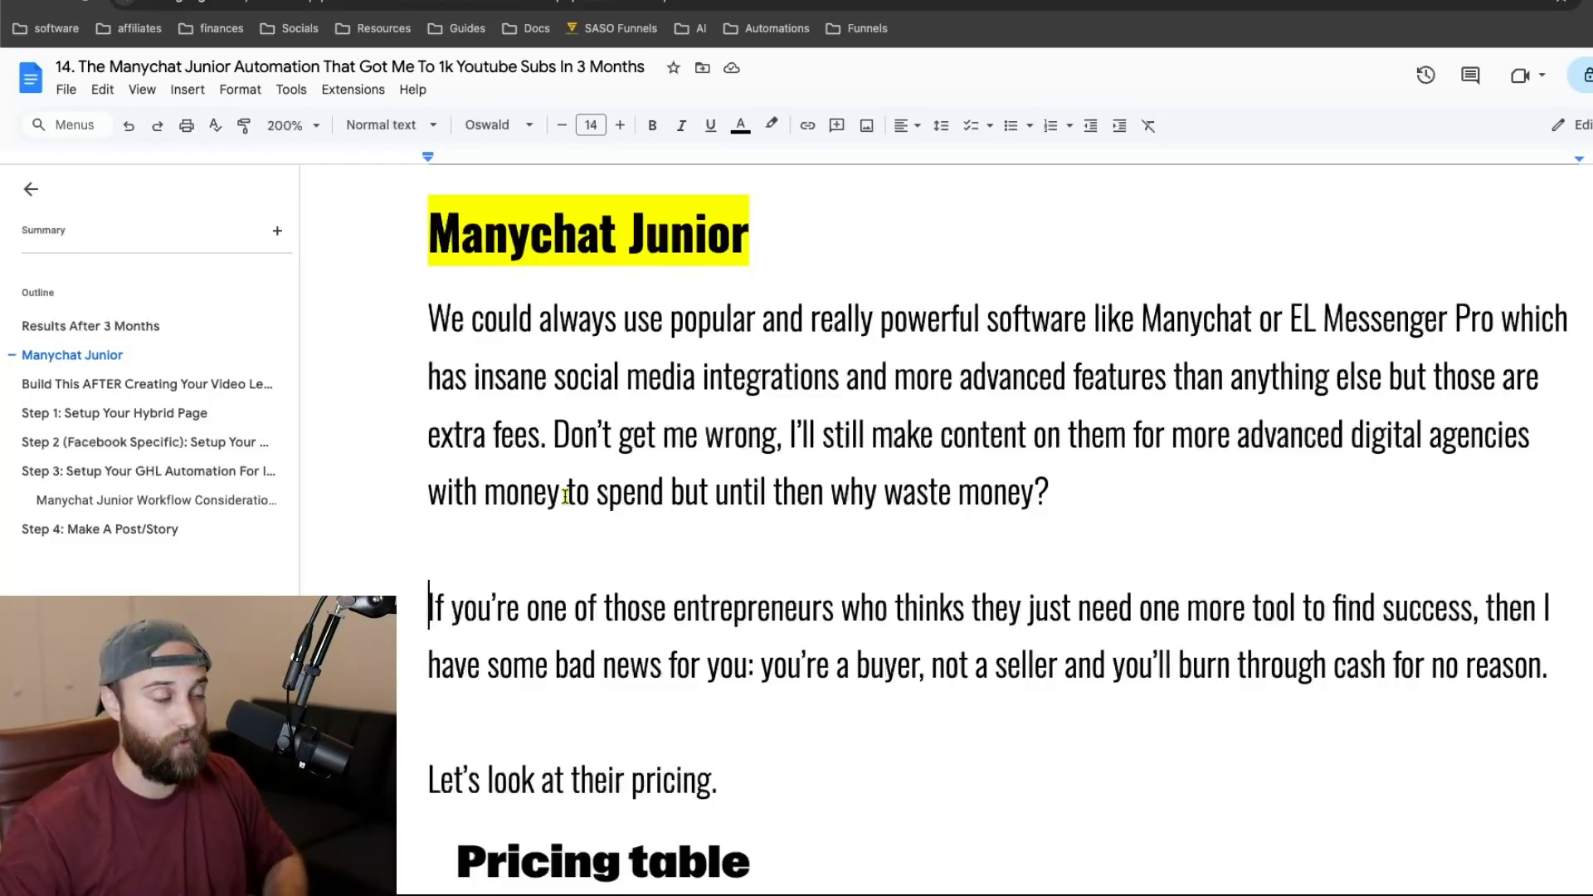
scroll(565, 496, "down", 1)
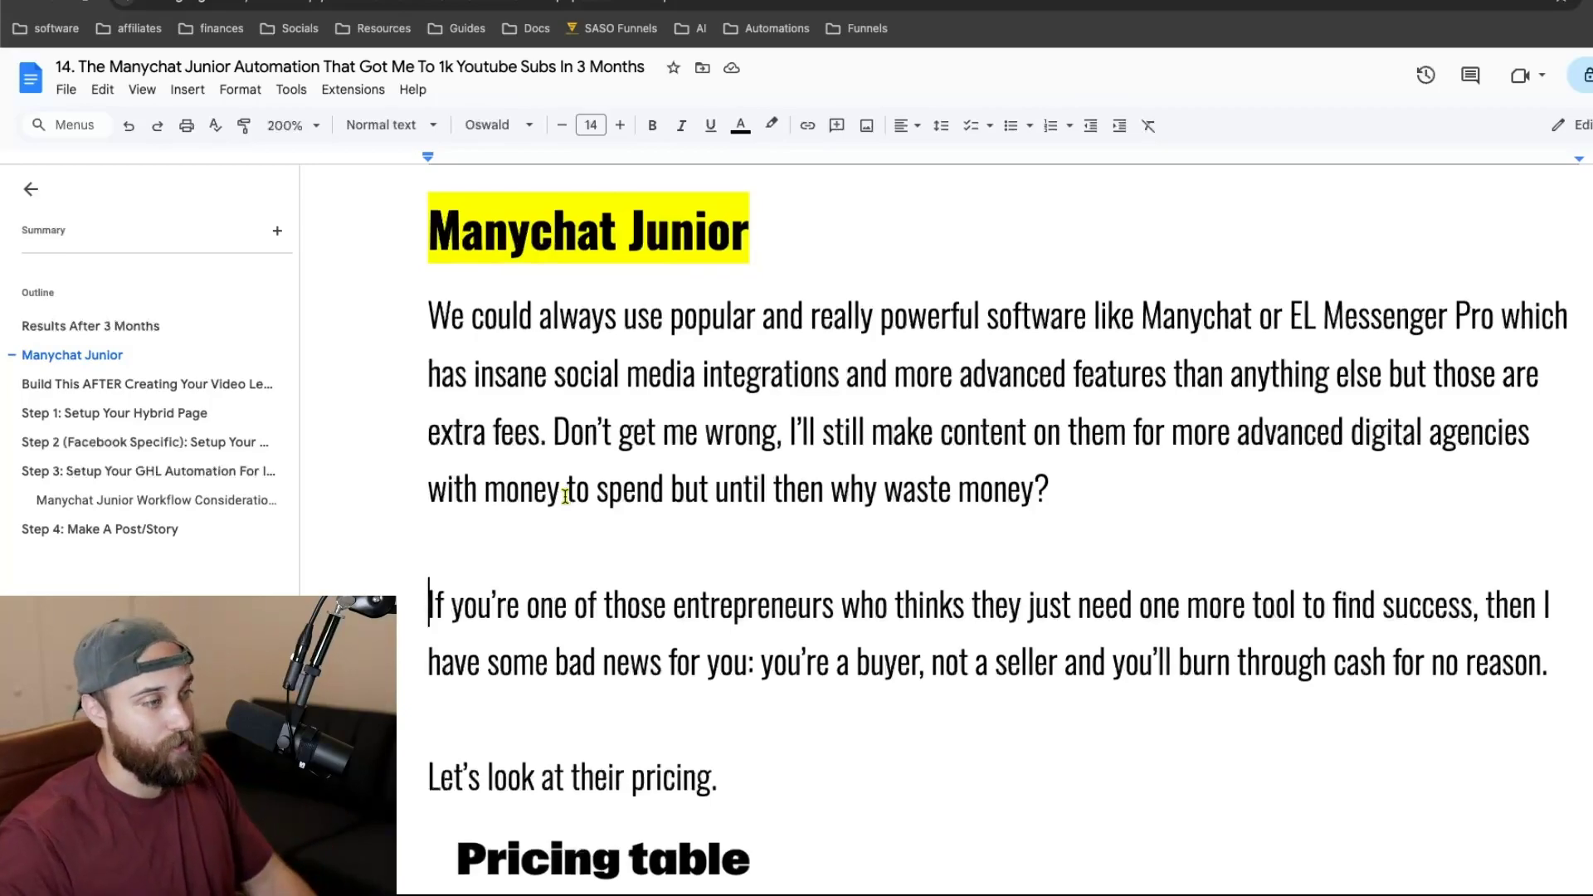
scroll(498, 489, "down", 10)
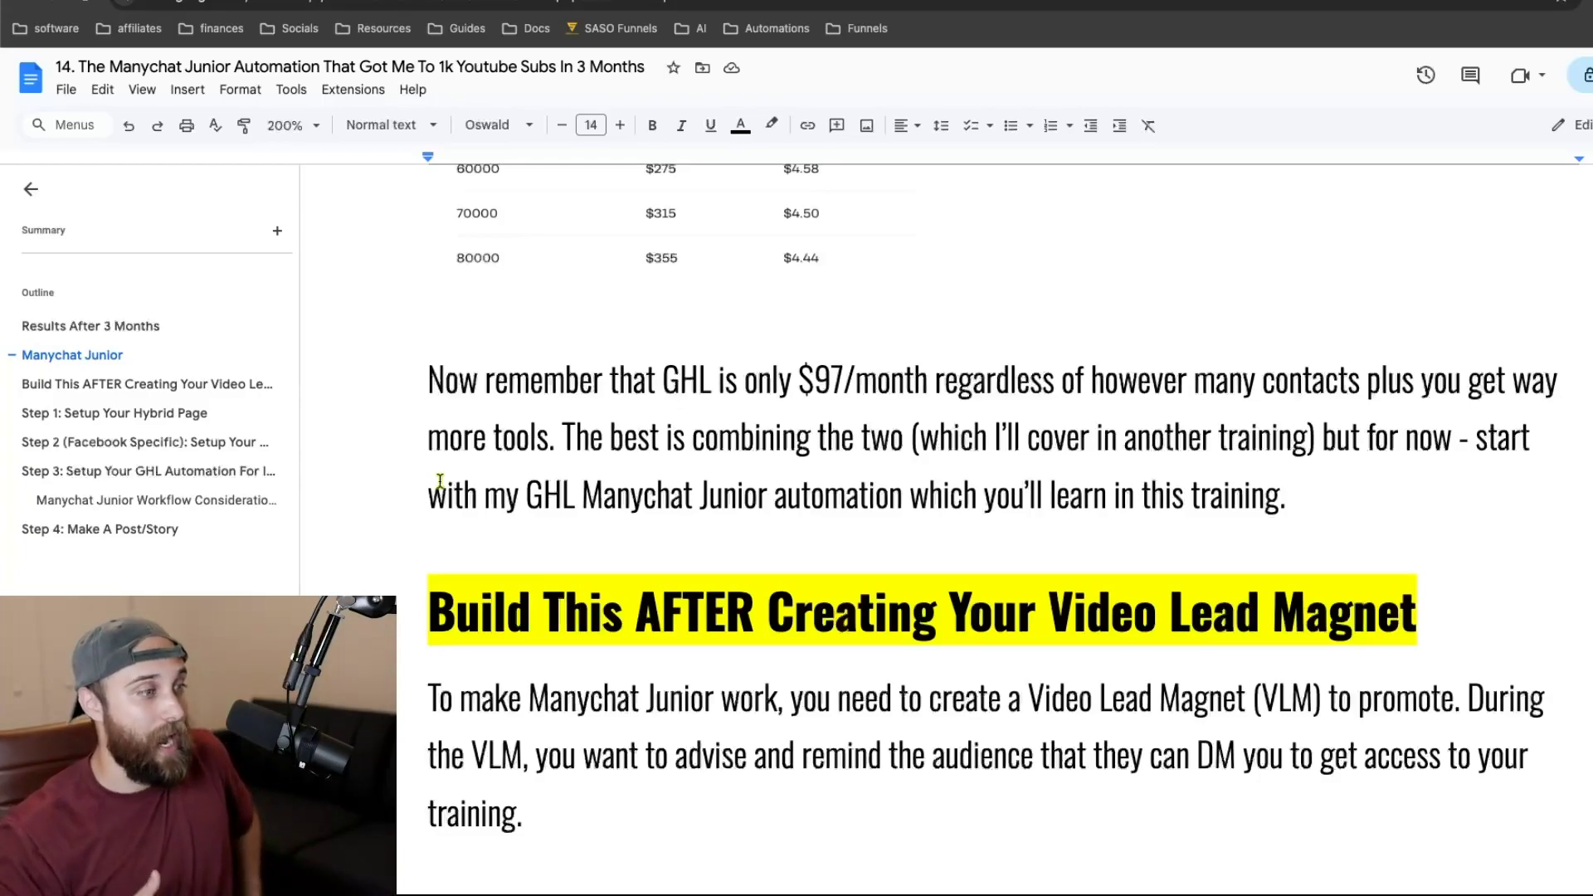
scroll(440, 481, "down", 1)
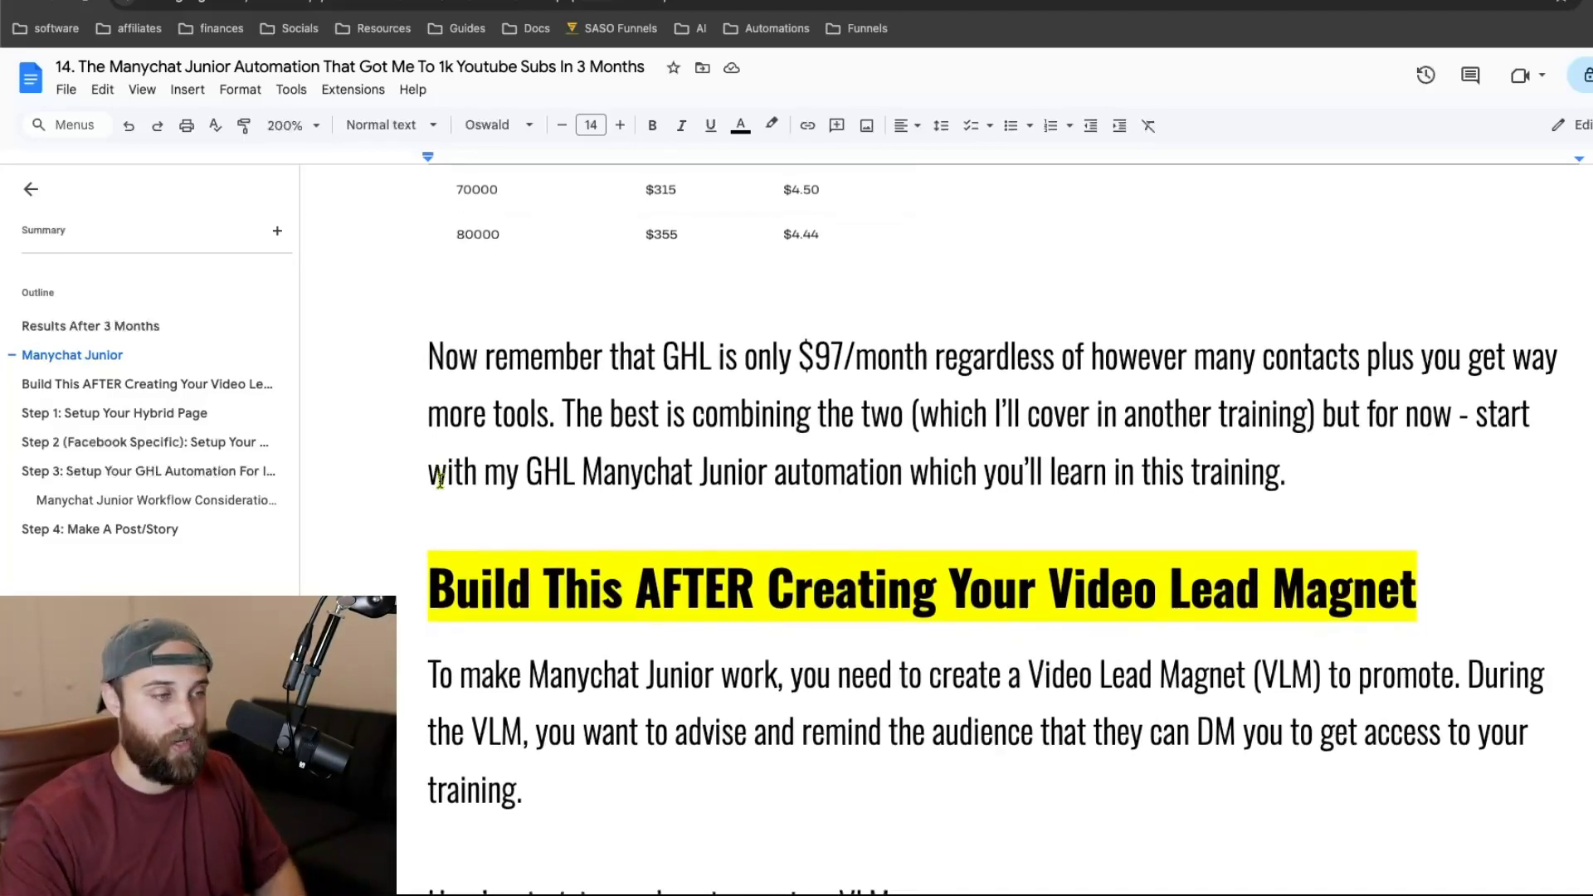
scroll(440, 481, "down", 5)
- Open the linked training '11. The Secret to Consistent Client Acquisition on YouTube' from its smart chip
scroll(440, 481, "down", 1)
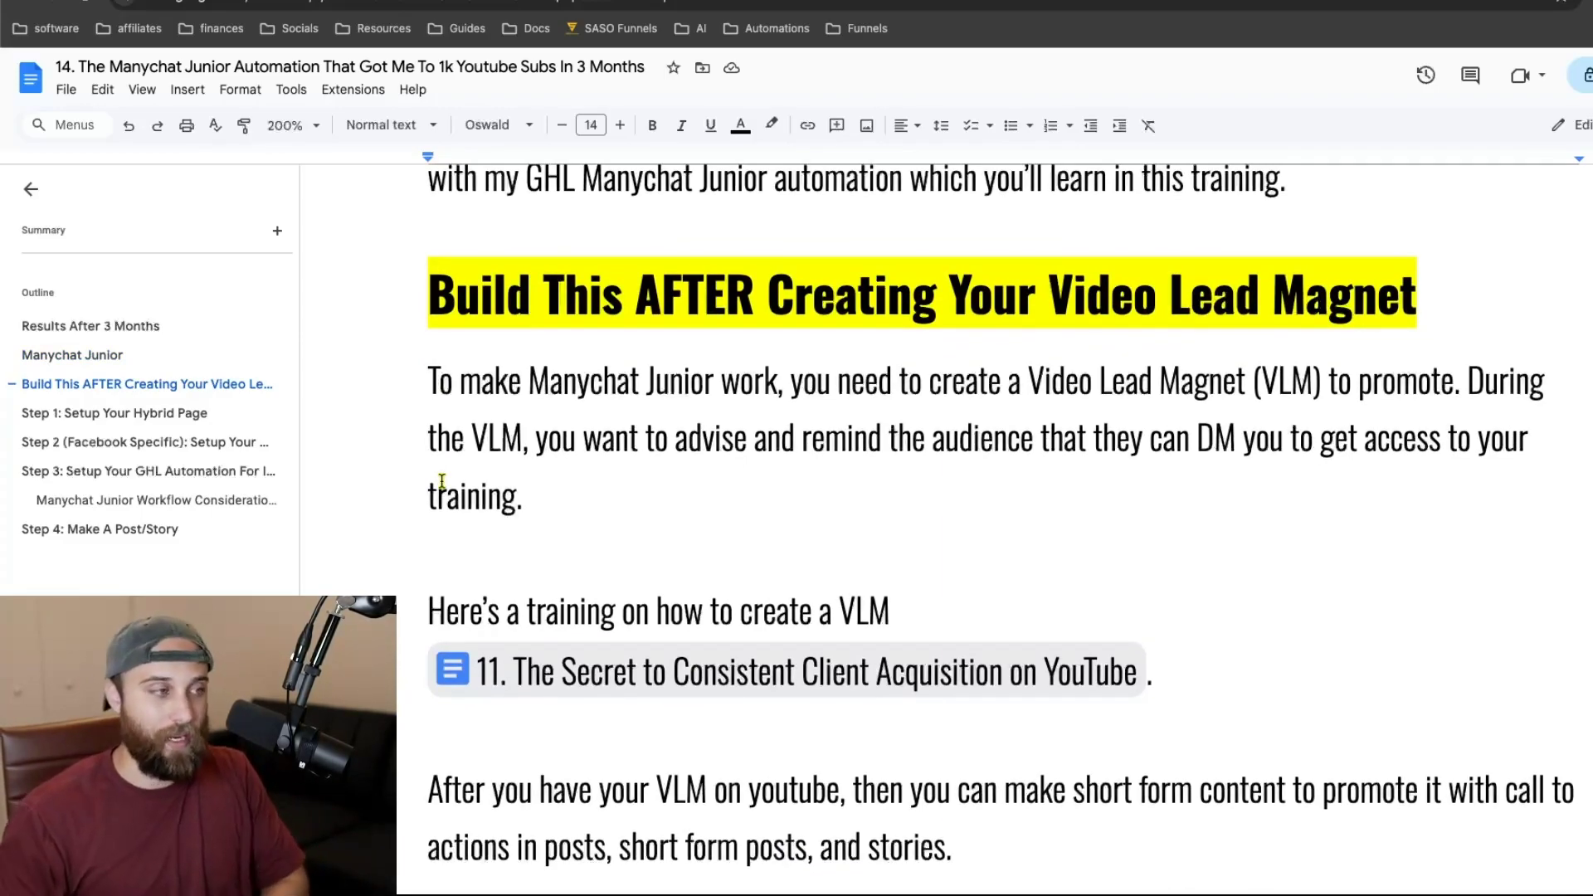
scroll(440, 481, "down", 2)
scroll(574, 497, "down", 1)
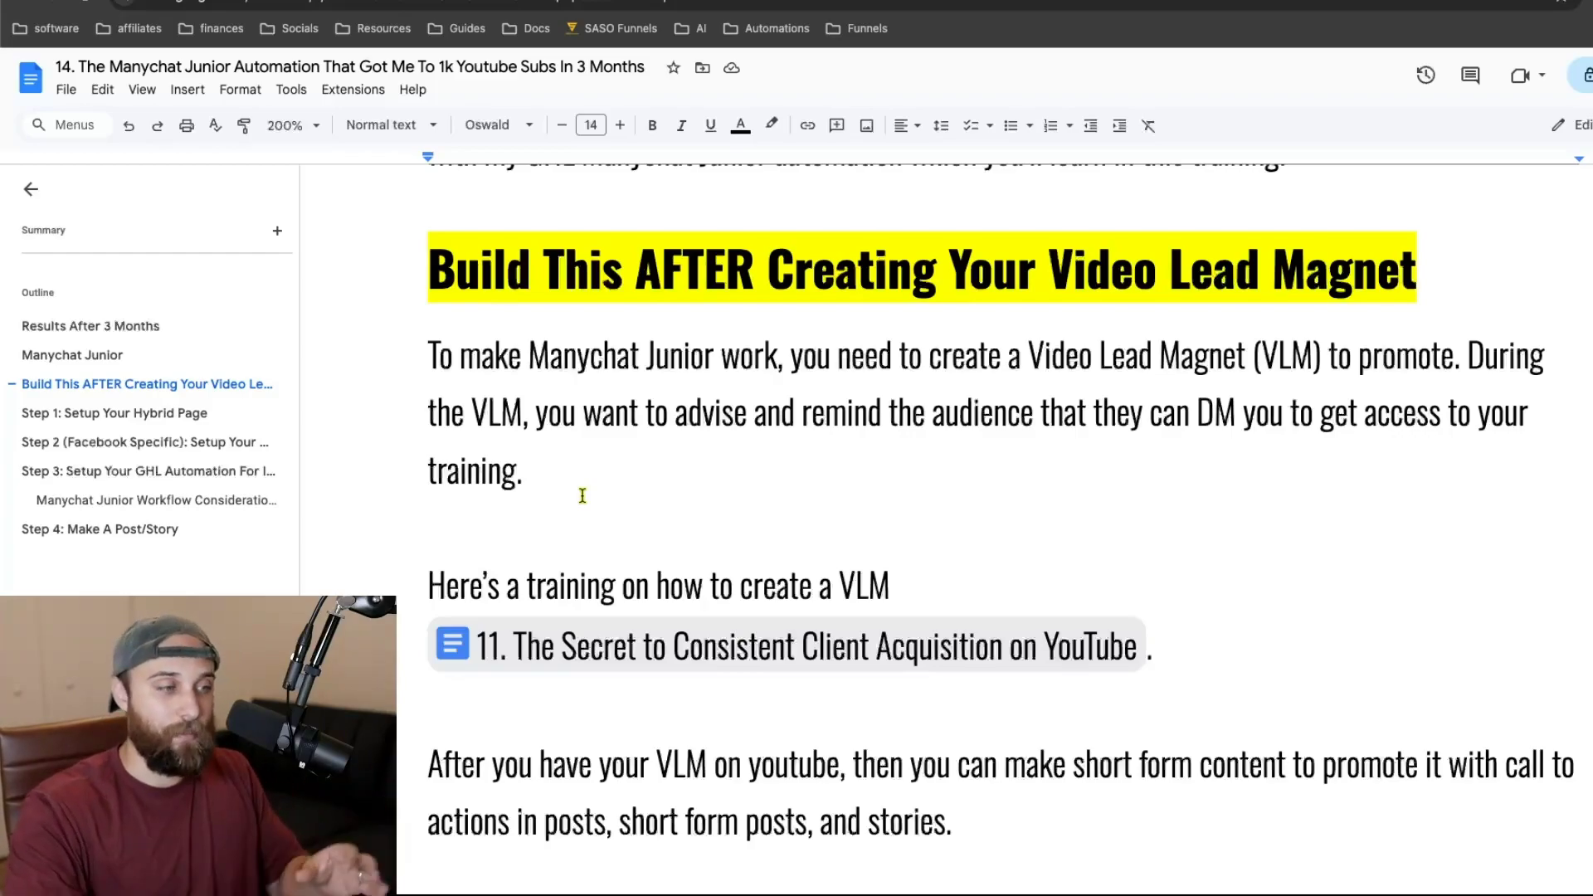
scroll(582, 496, "down", 2)
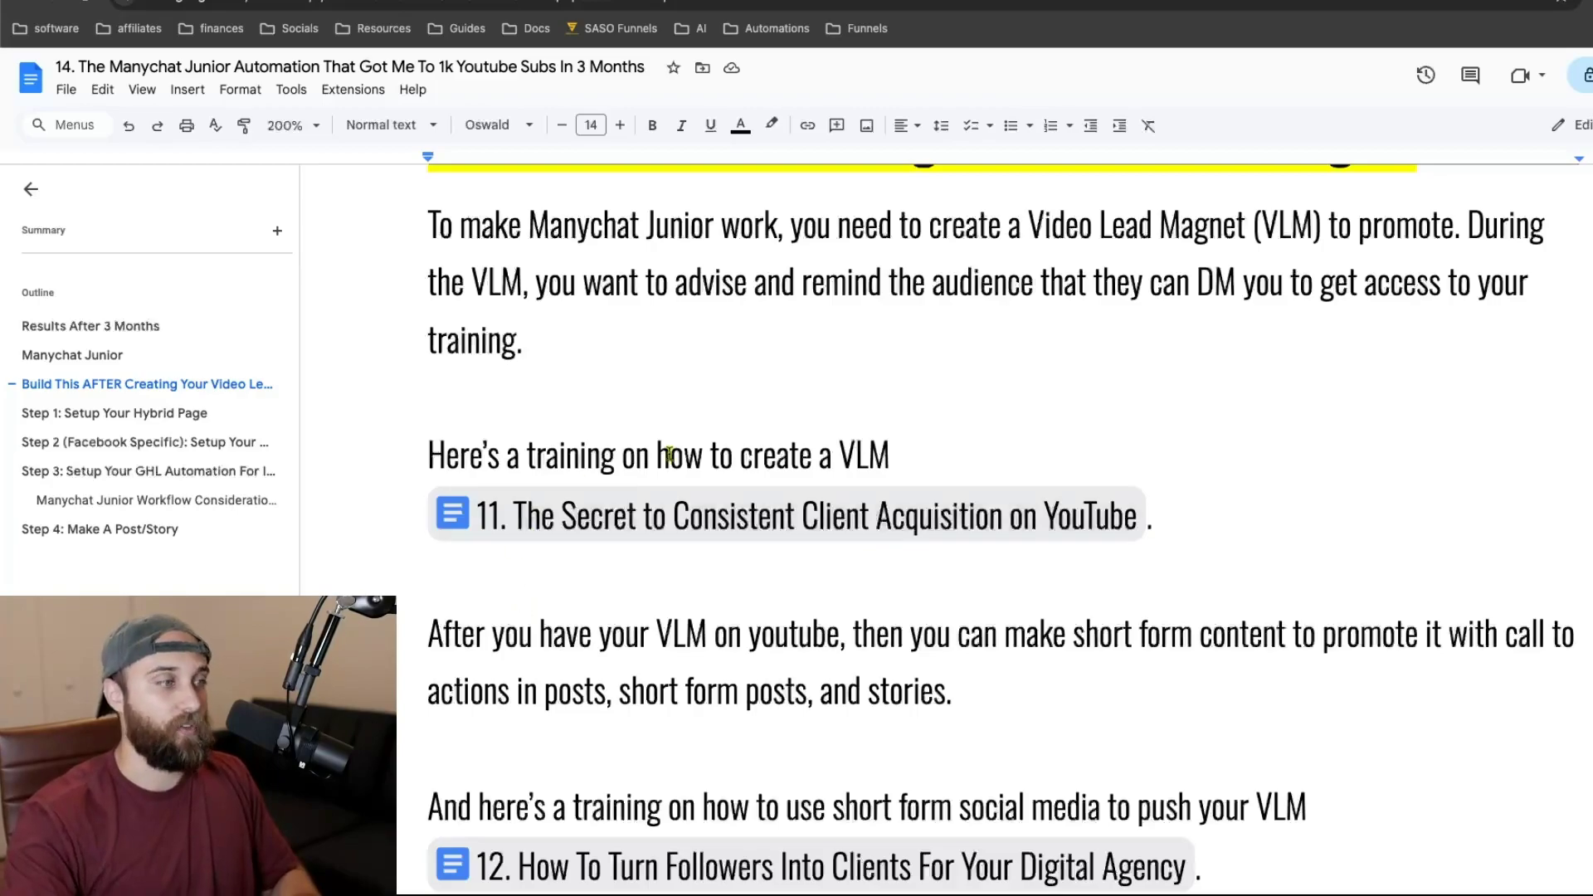
mouse_move(794, 538)
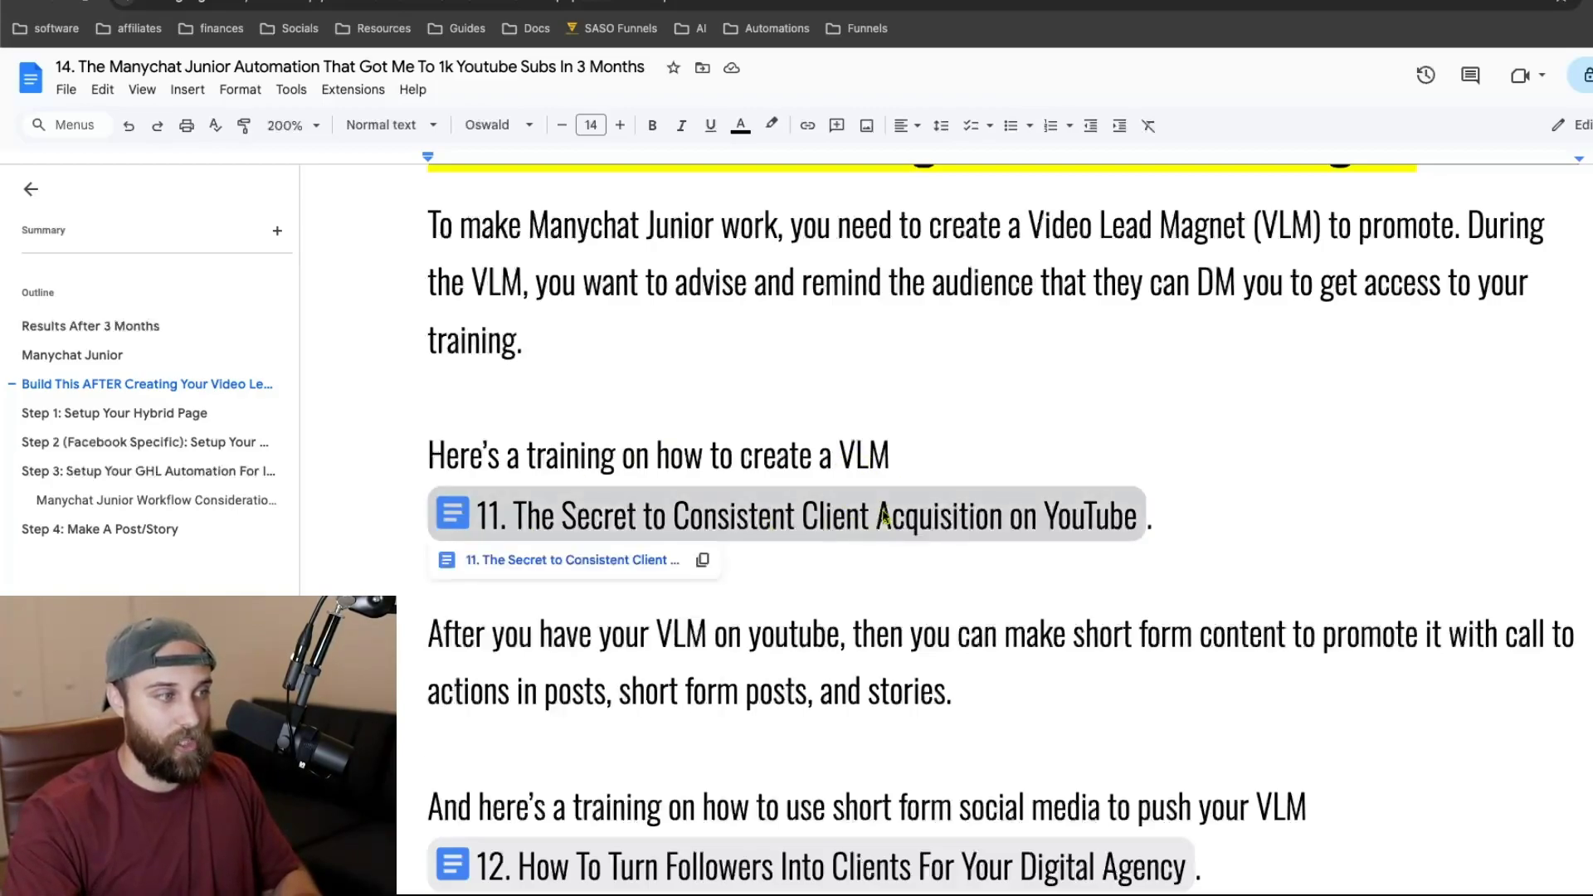
mouse_move(877, 511)
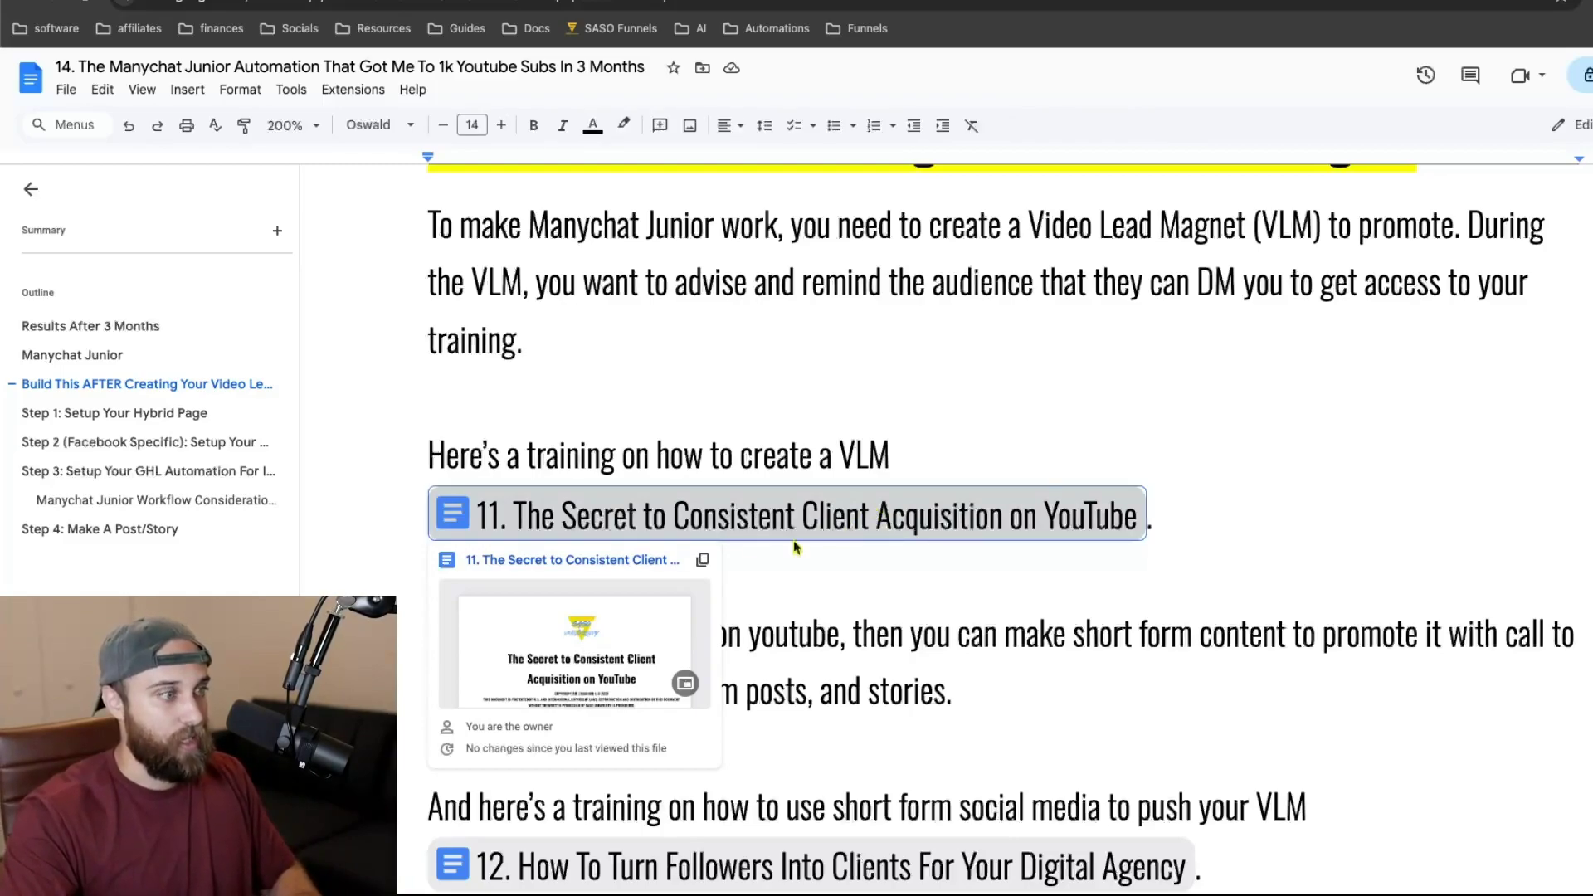
left_click(677, 559)
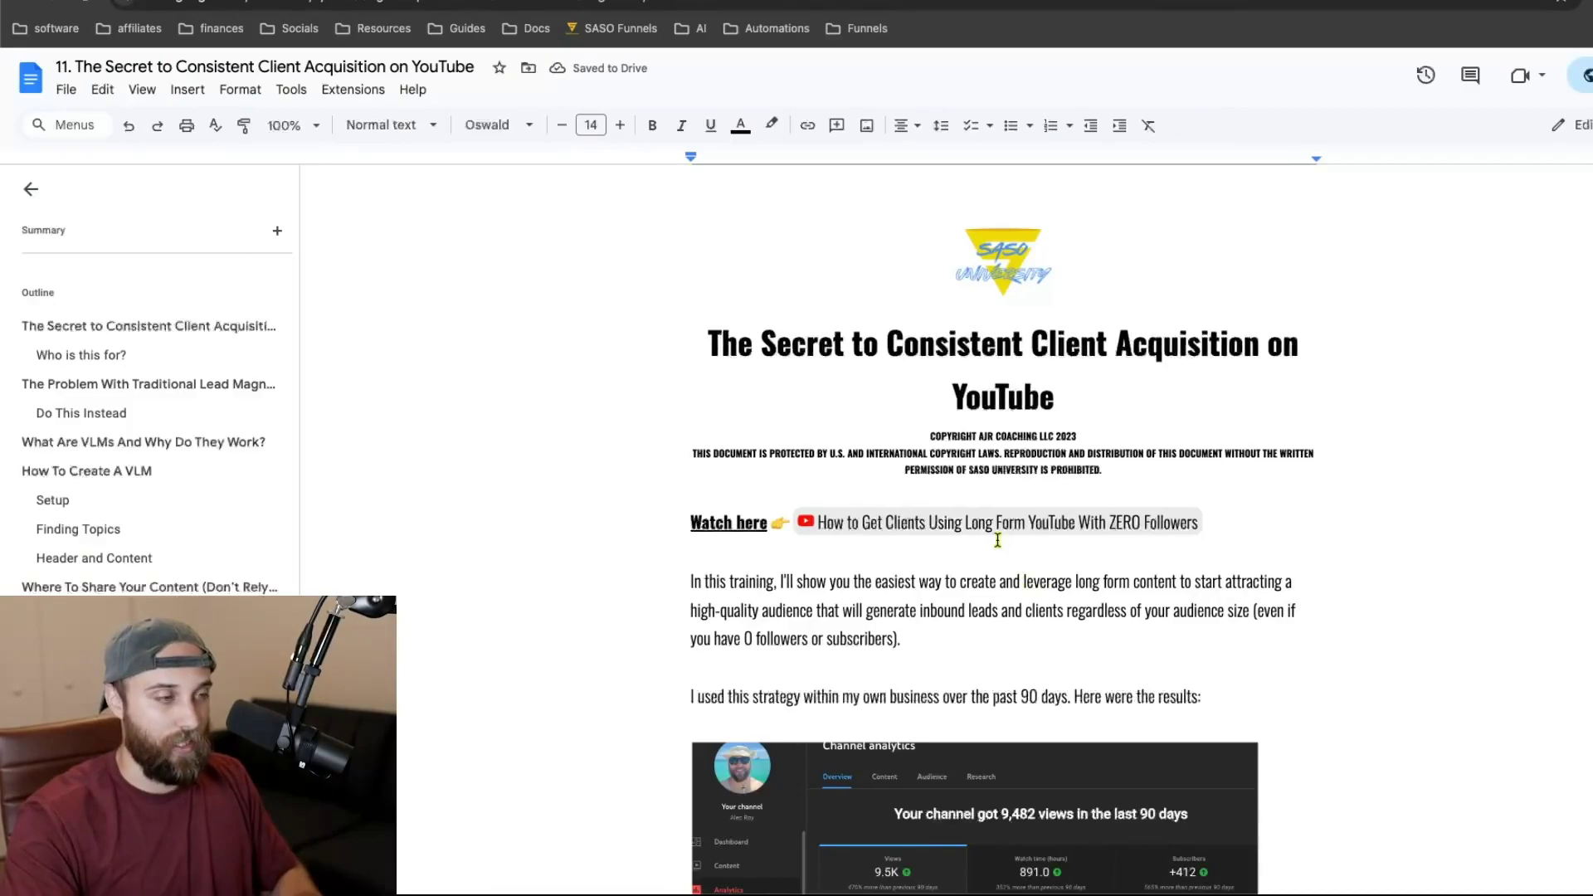
- Skim the Client Acquisition training doc and jump back to its top
scroll(997, 540, "down", 20)
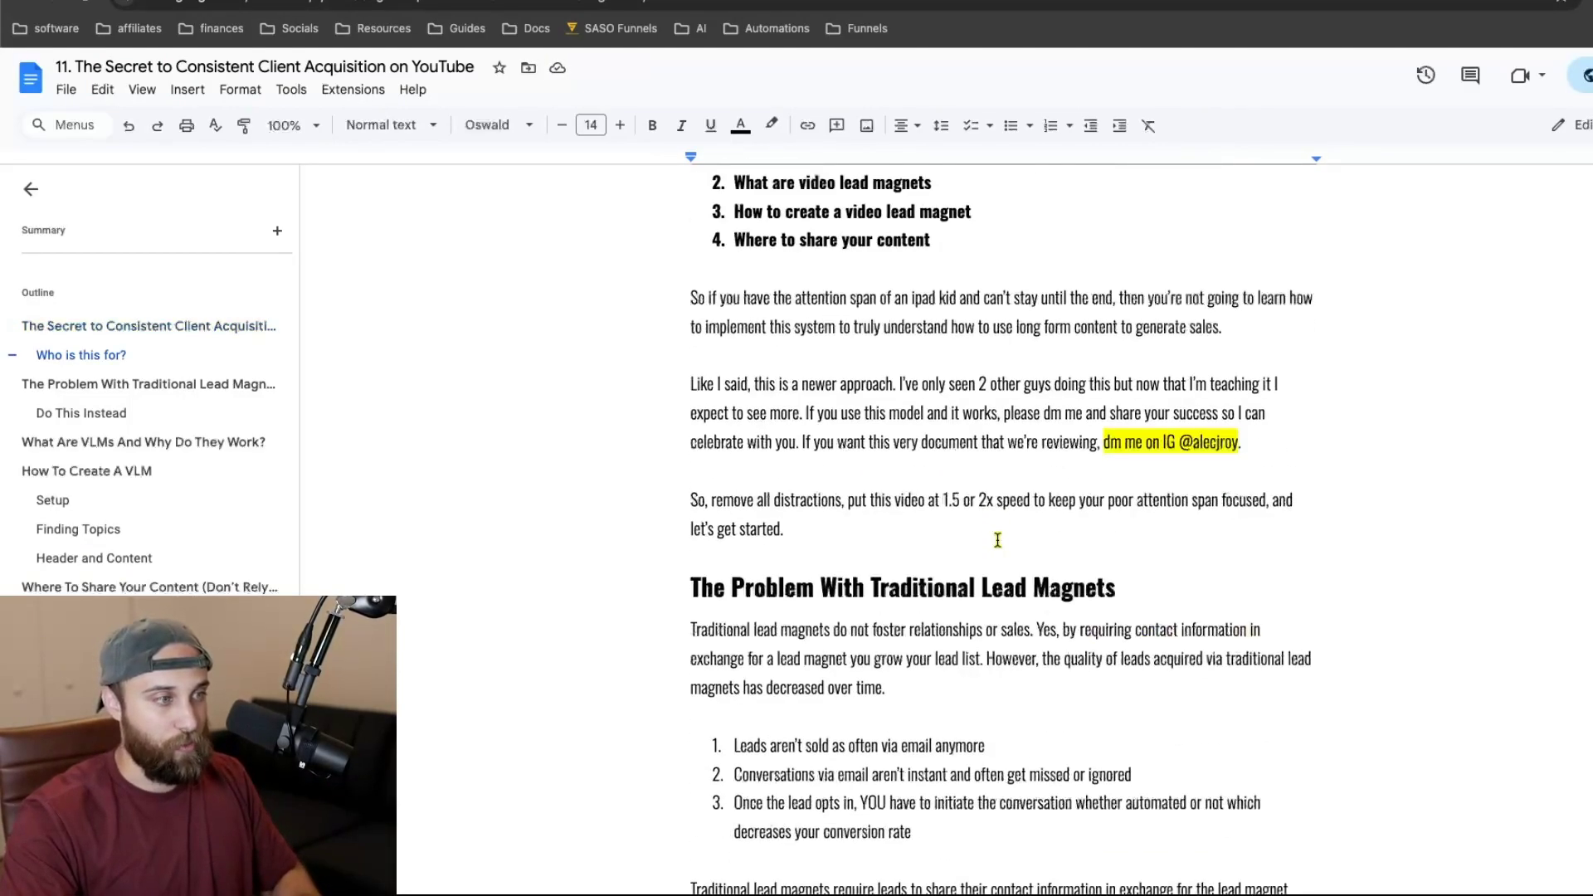
scroll(998, 540, "down", 20)
scroll(998, 541, "up", 20)
key("ctrl+Home")
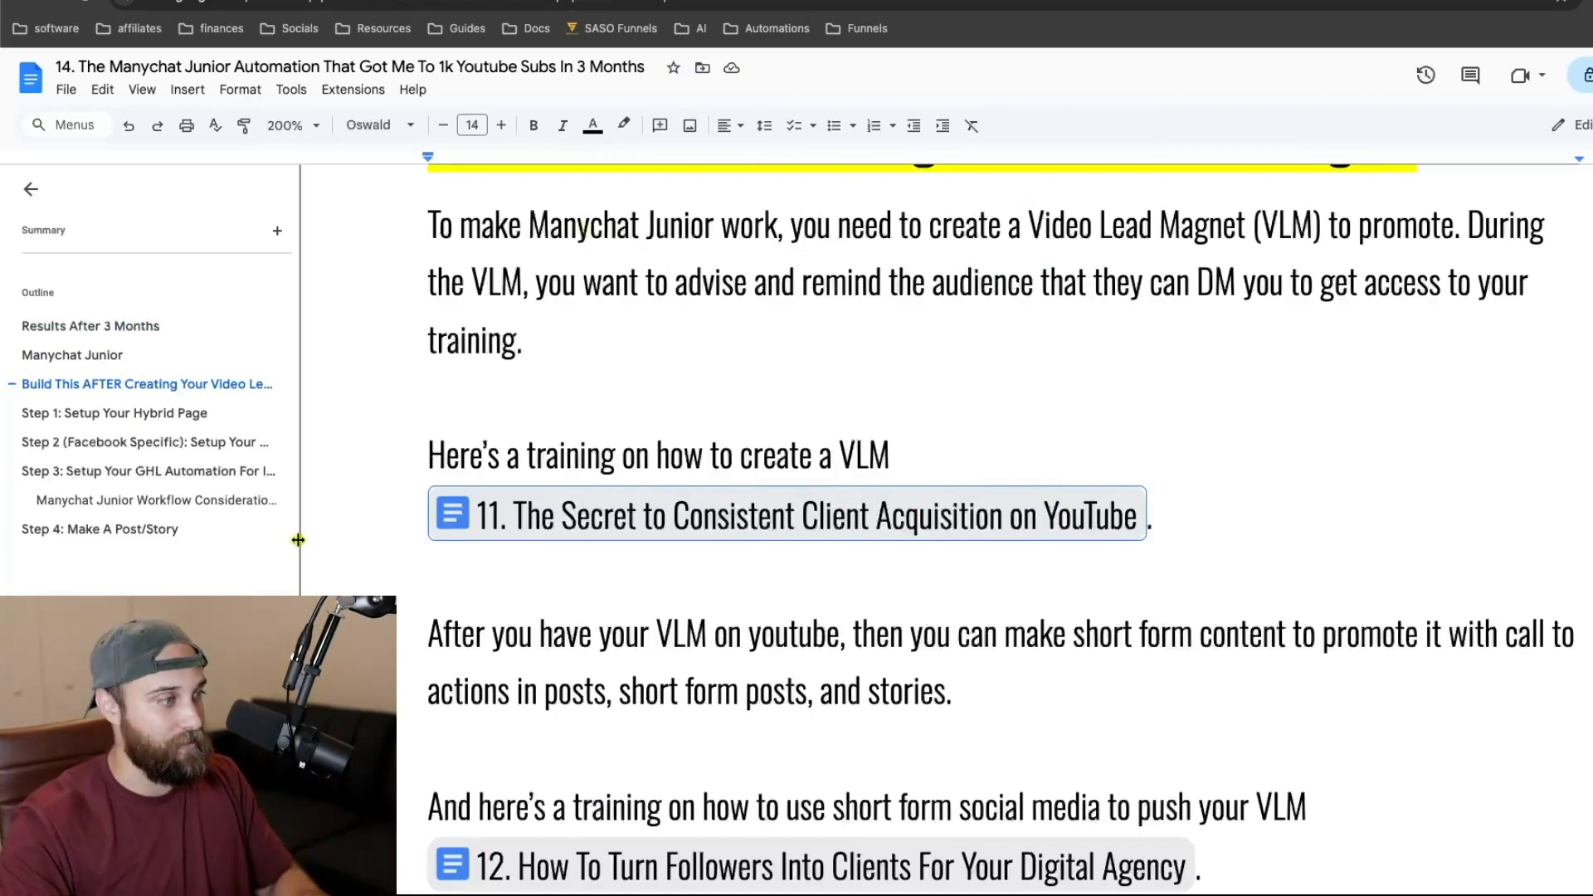
scroll(381, 377, "down", 3)
left_click(381, 548)
scroll(415, 531, "down", 1)
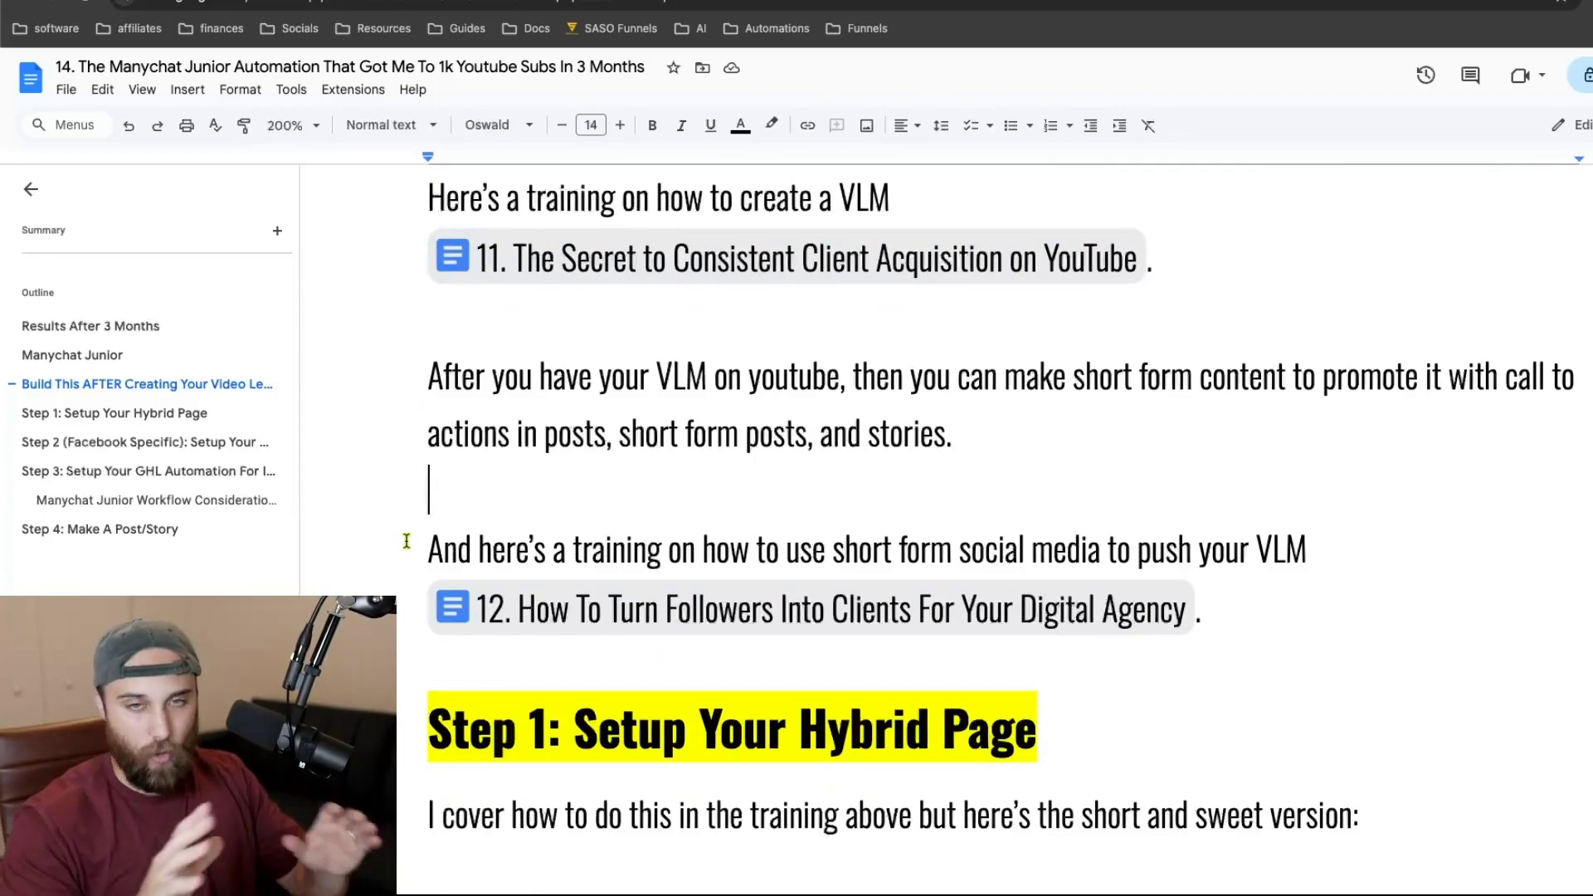
scroll(406, 540, "down", 1)
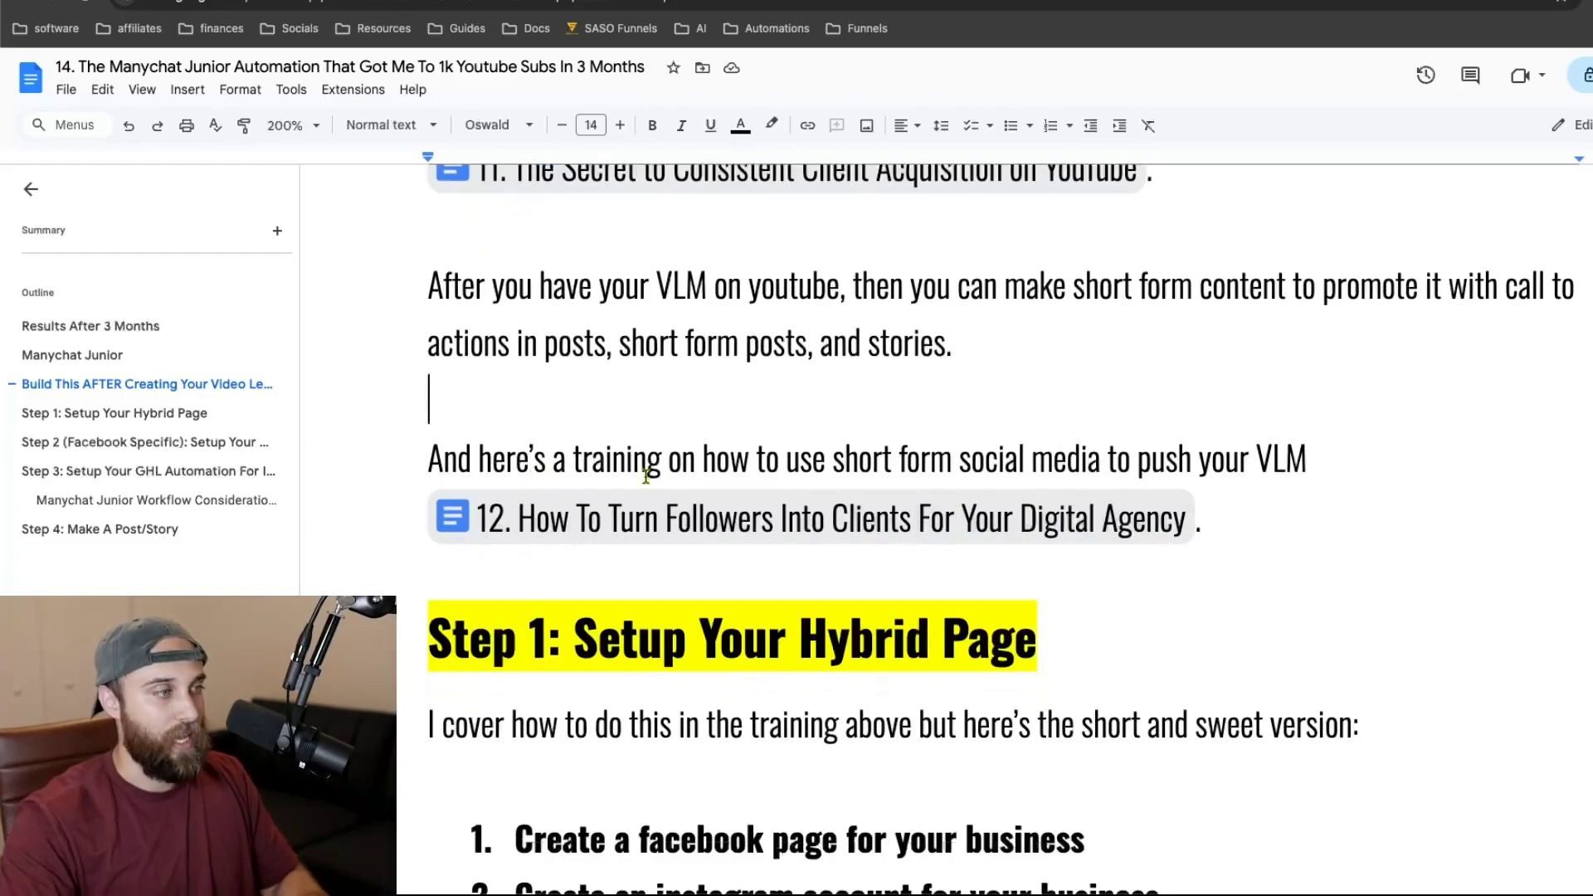
mouse_move(621, 519)
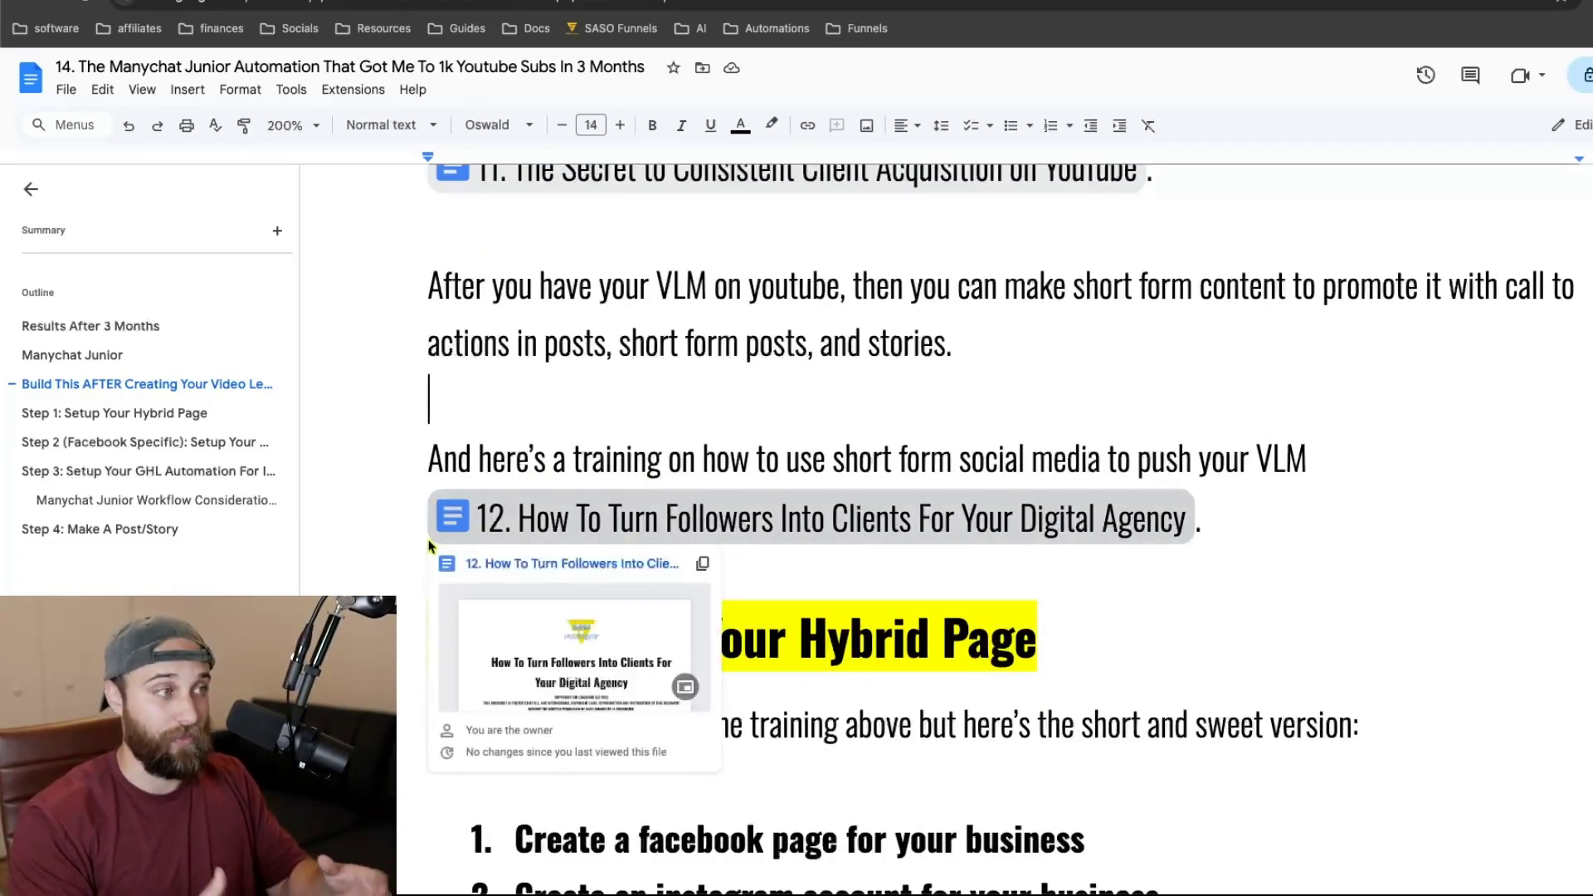
scroll(430, 541, "up", 1)
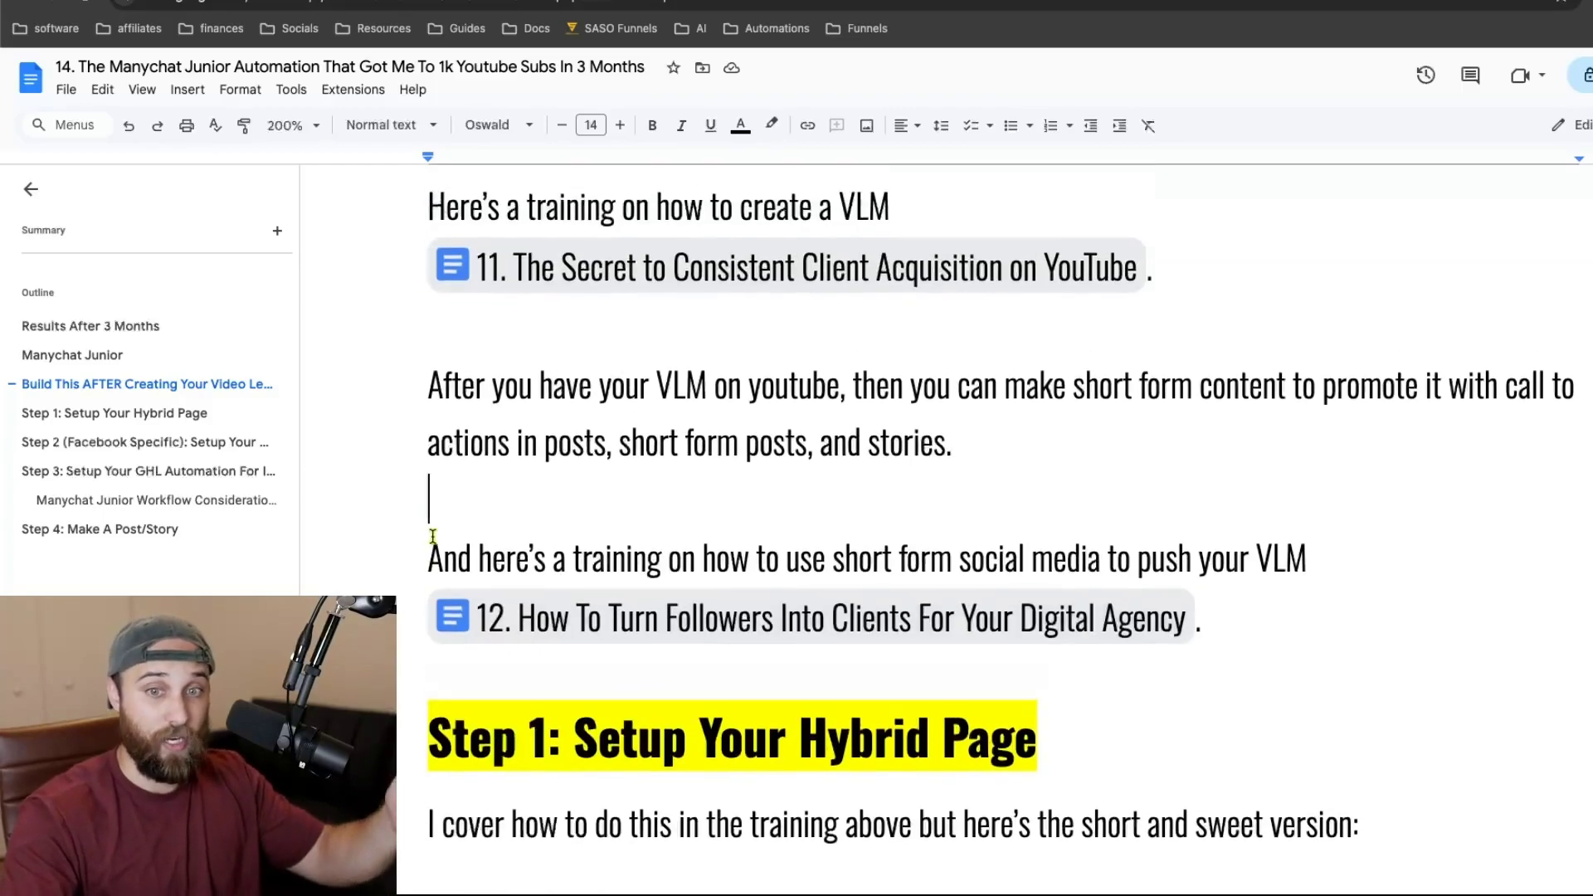
scroll(419, 539, "down", 3)
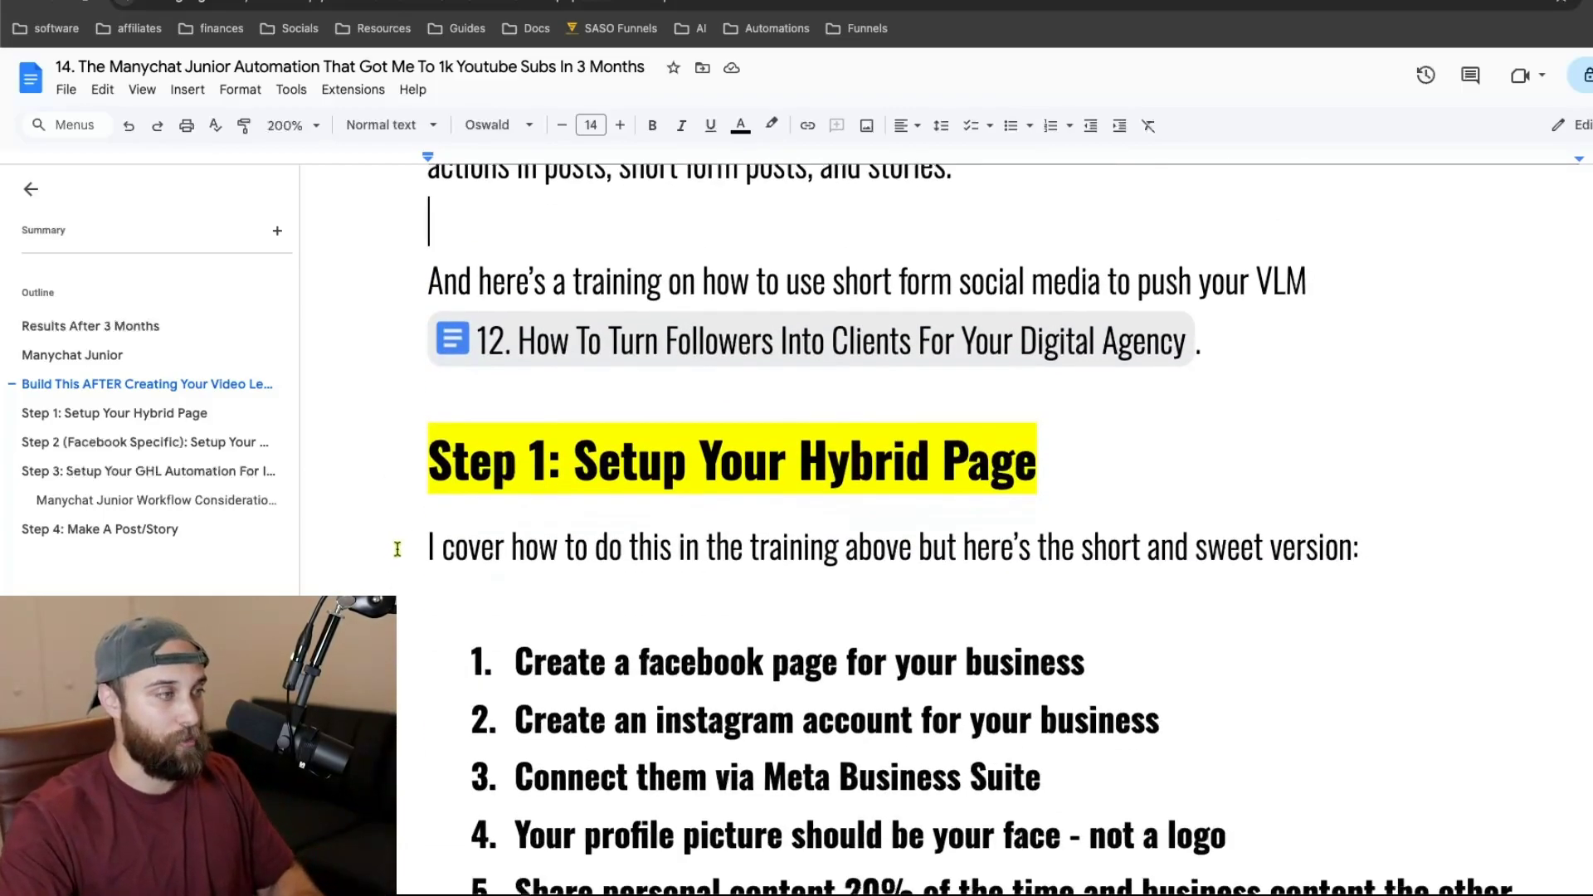
scroll(402, 545, "down", 3)
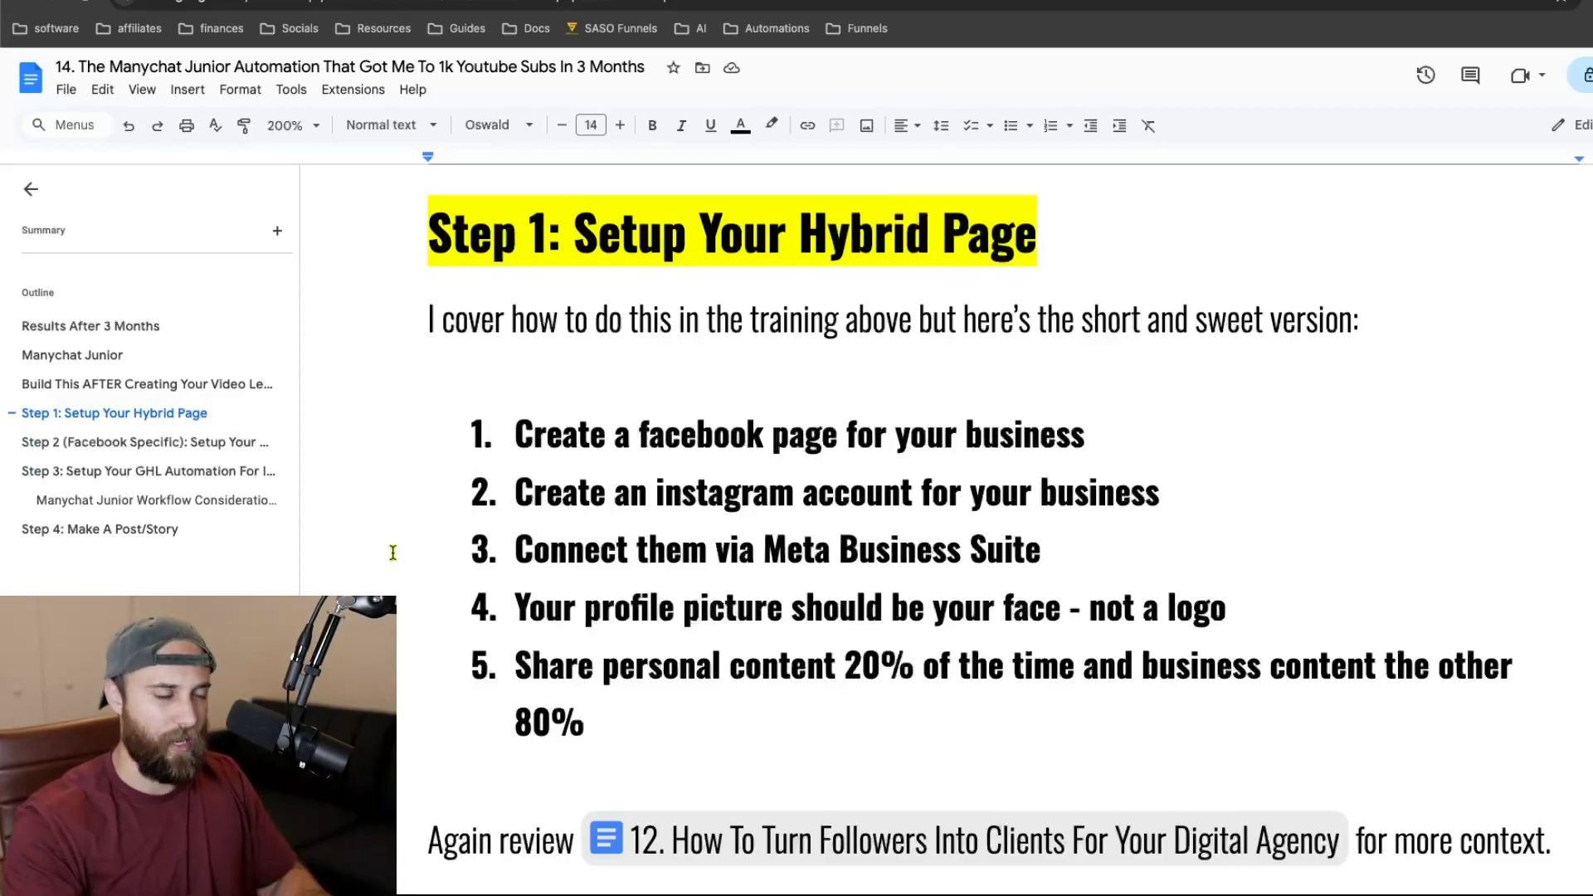
scroll(487, 504, "down", 1)
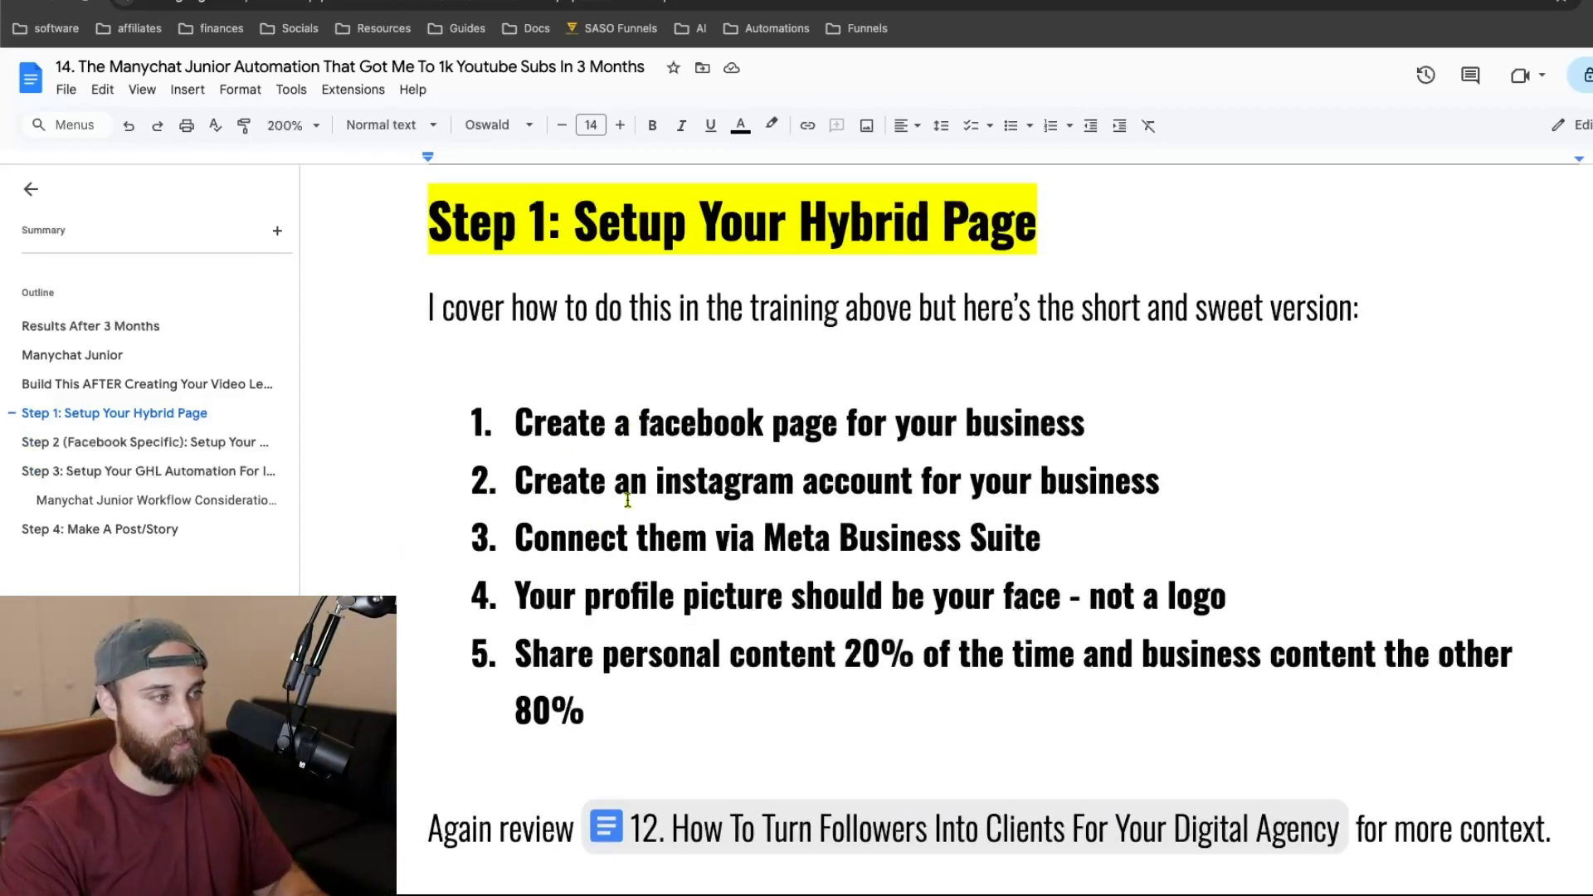
scroll(663, 489, "down", 1)
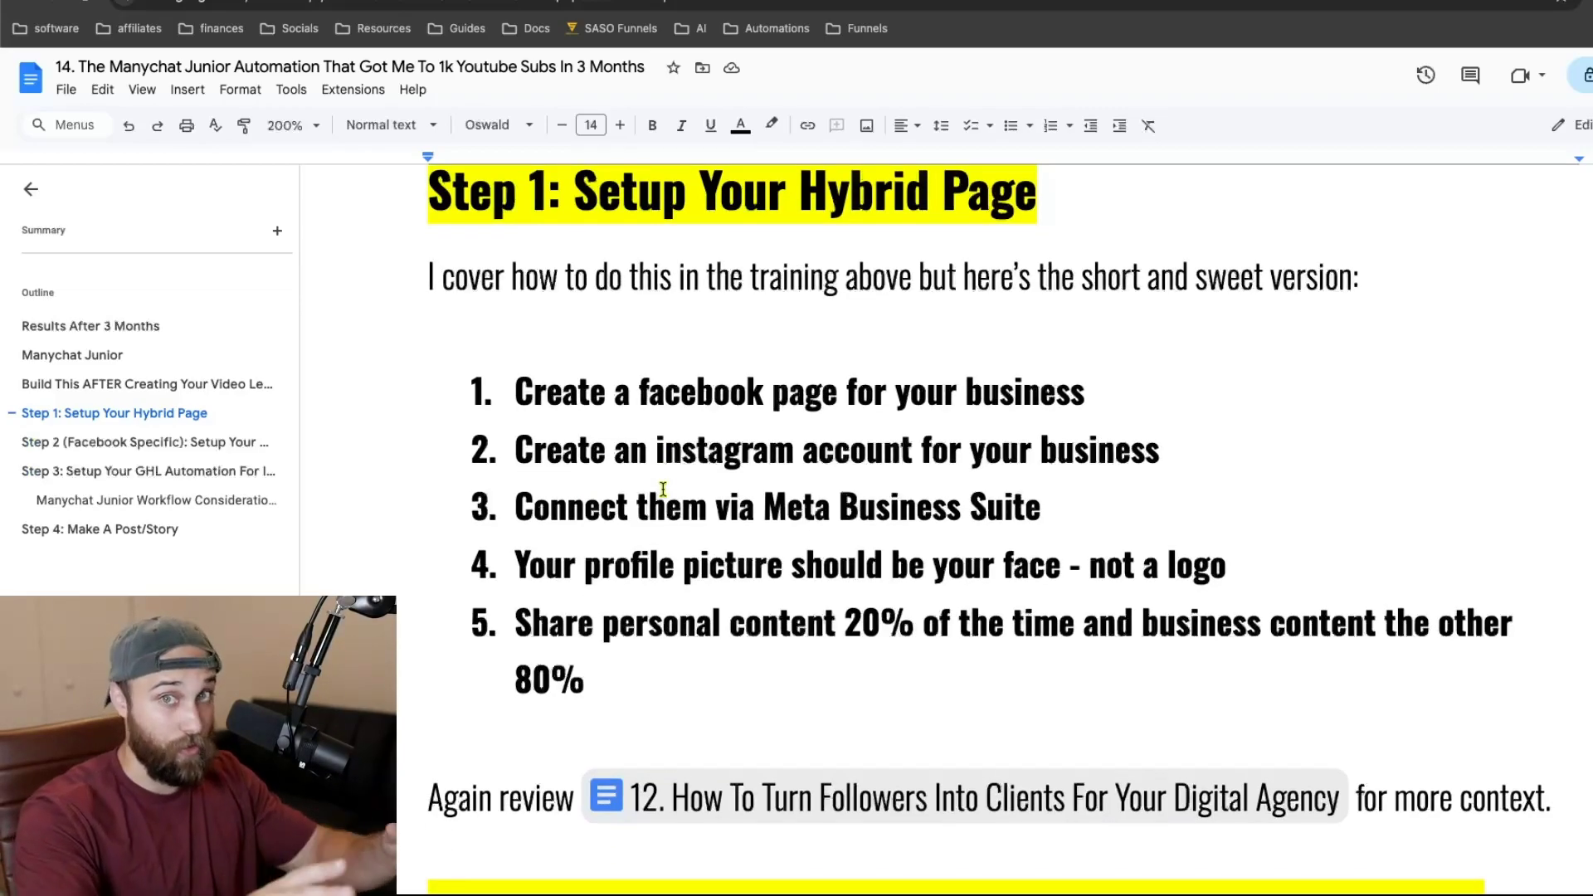
scroll(663, 489, "down", 1)
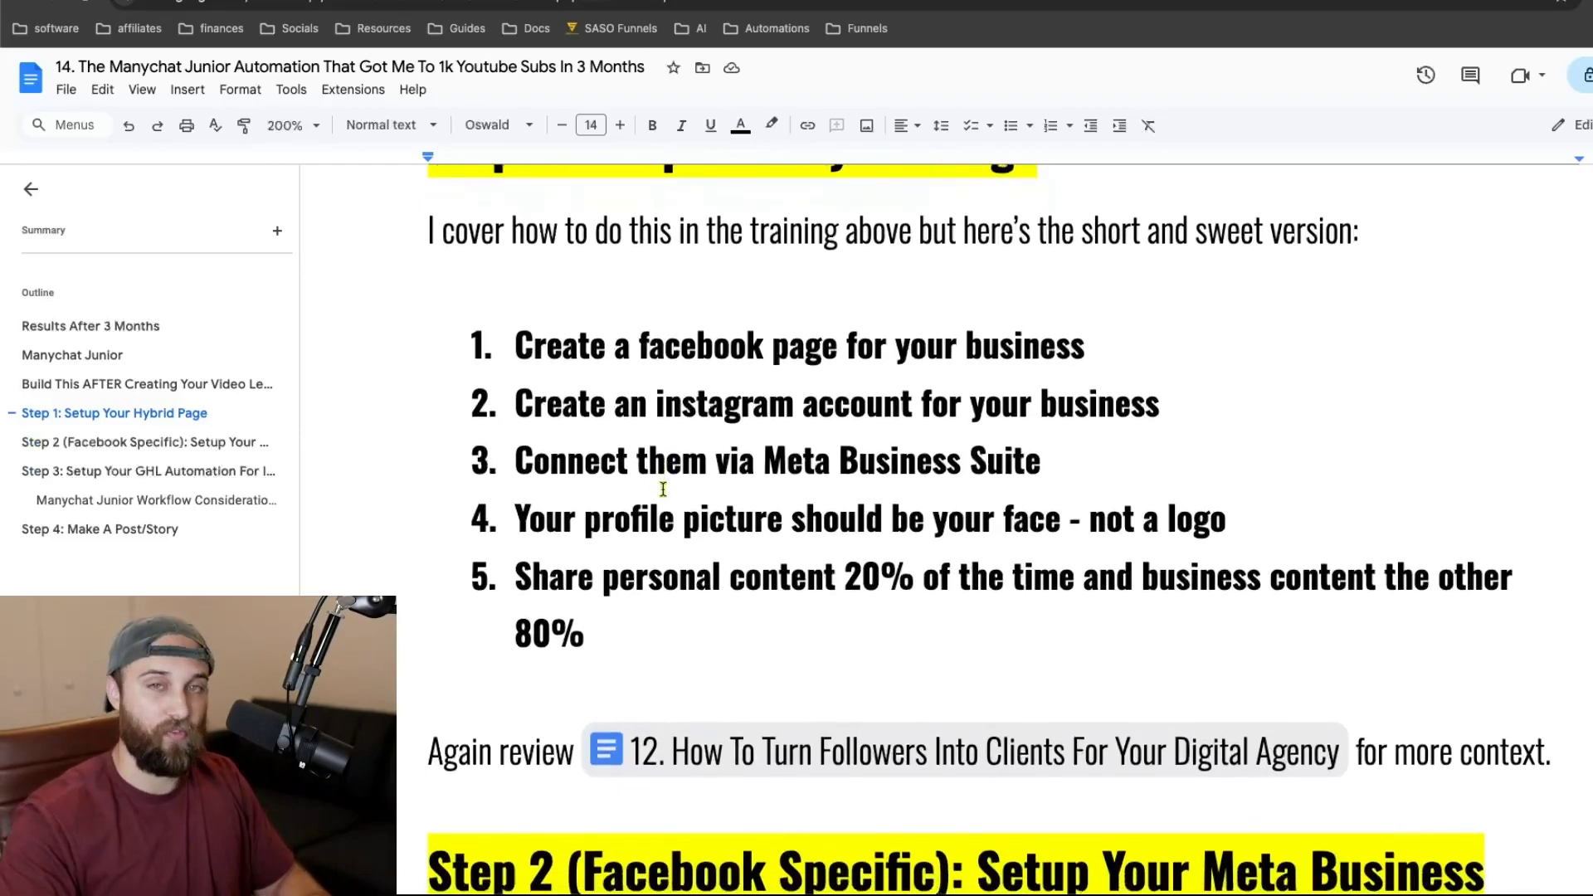
scroll(662, 489, "down", 2)
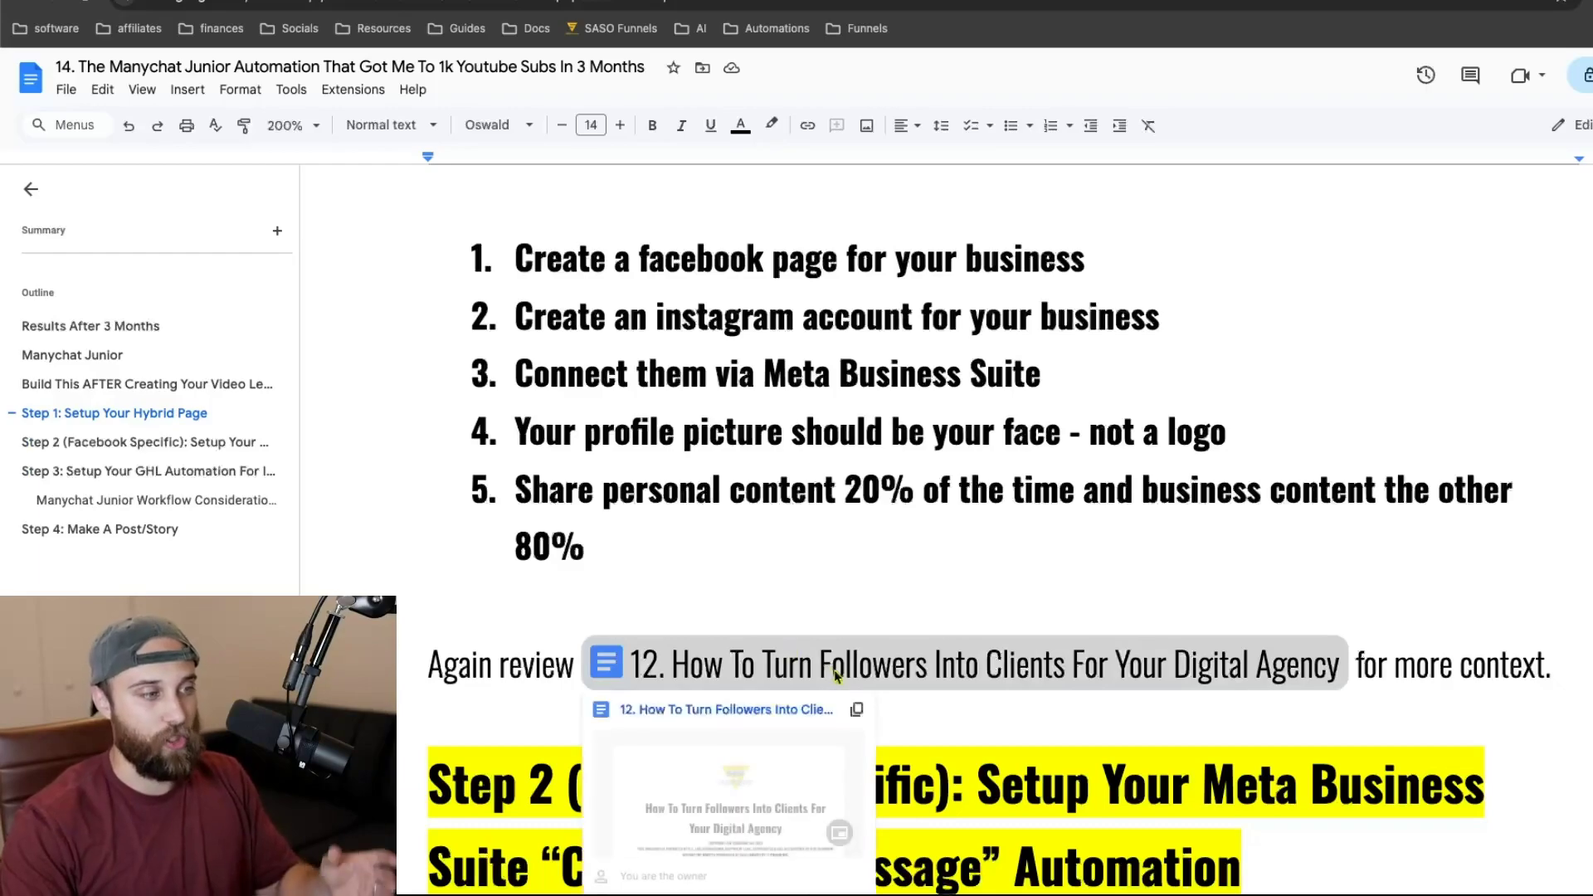
scroll(856, 594, "down", 2)
scroll(857, 594, "down", 1)
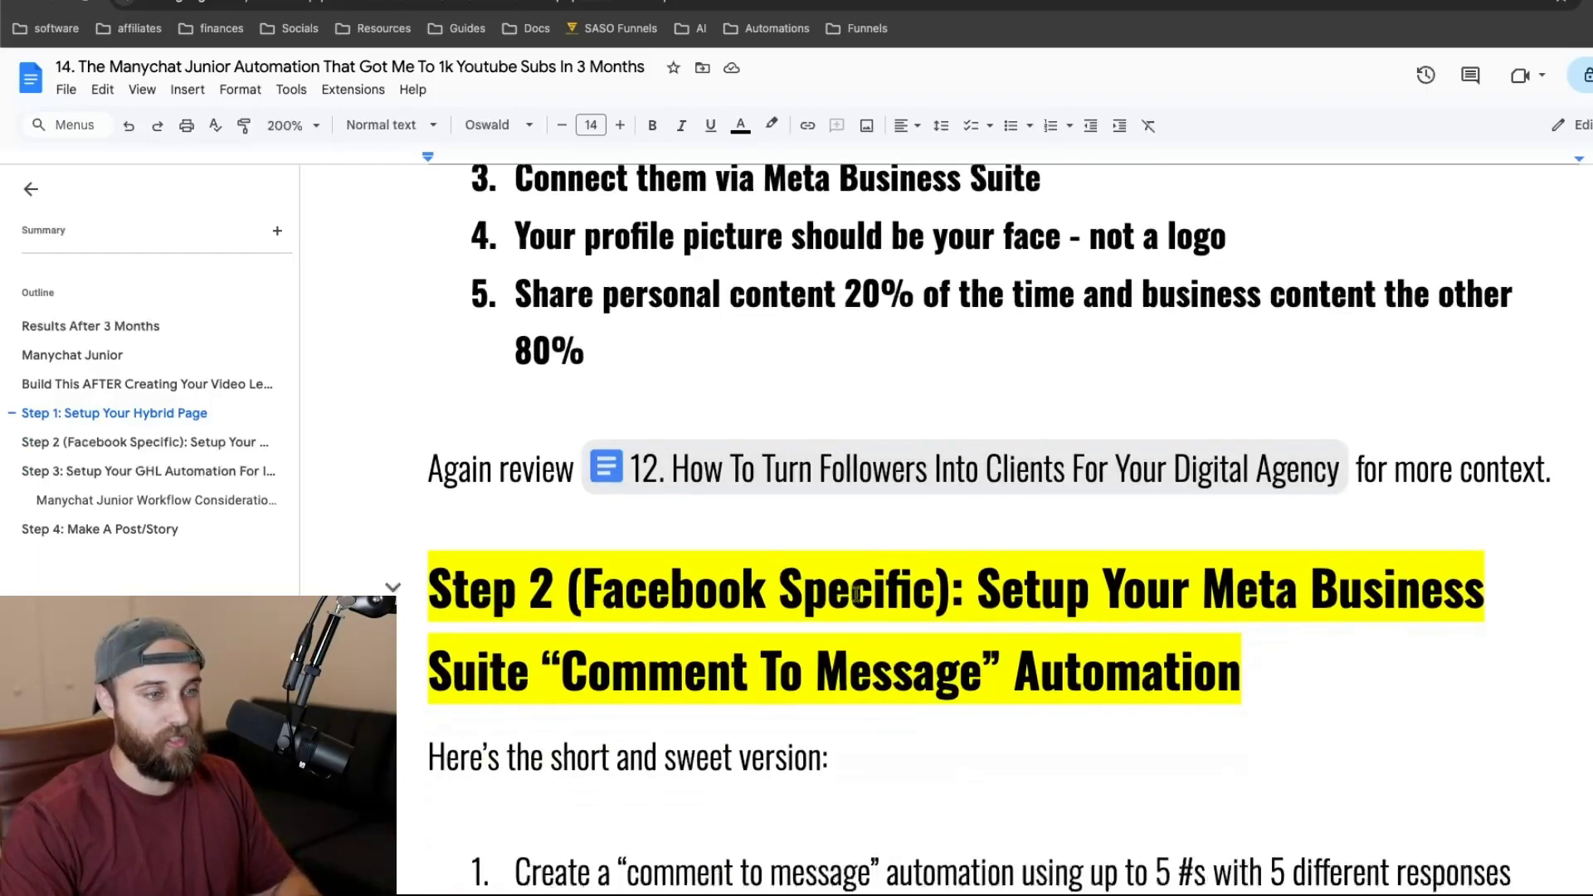
- Read through Step 2's 'offer123' reply and GHL keyword trigger, then switch to the Meta Business Suite inbox
scroll(939, 578, "down", 1)
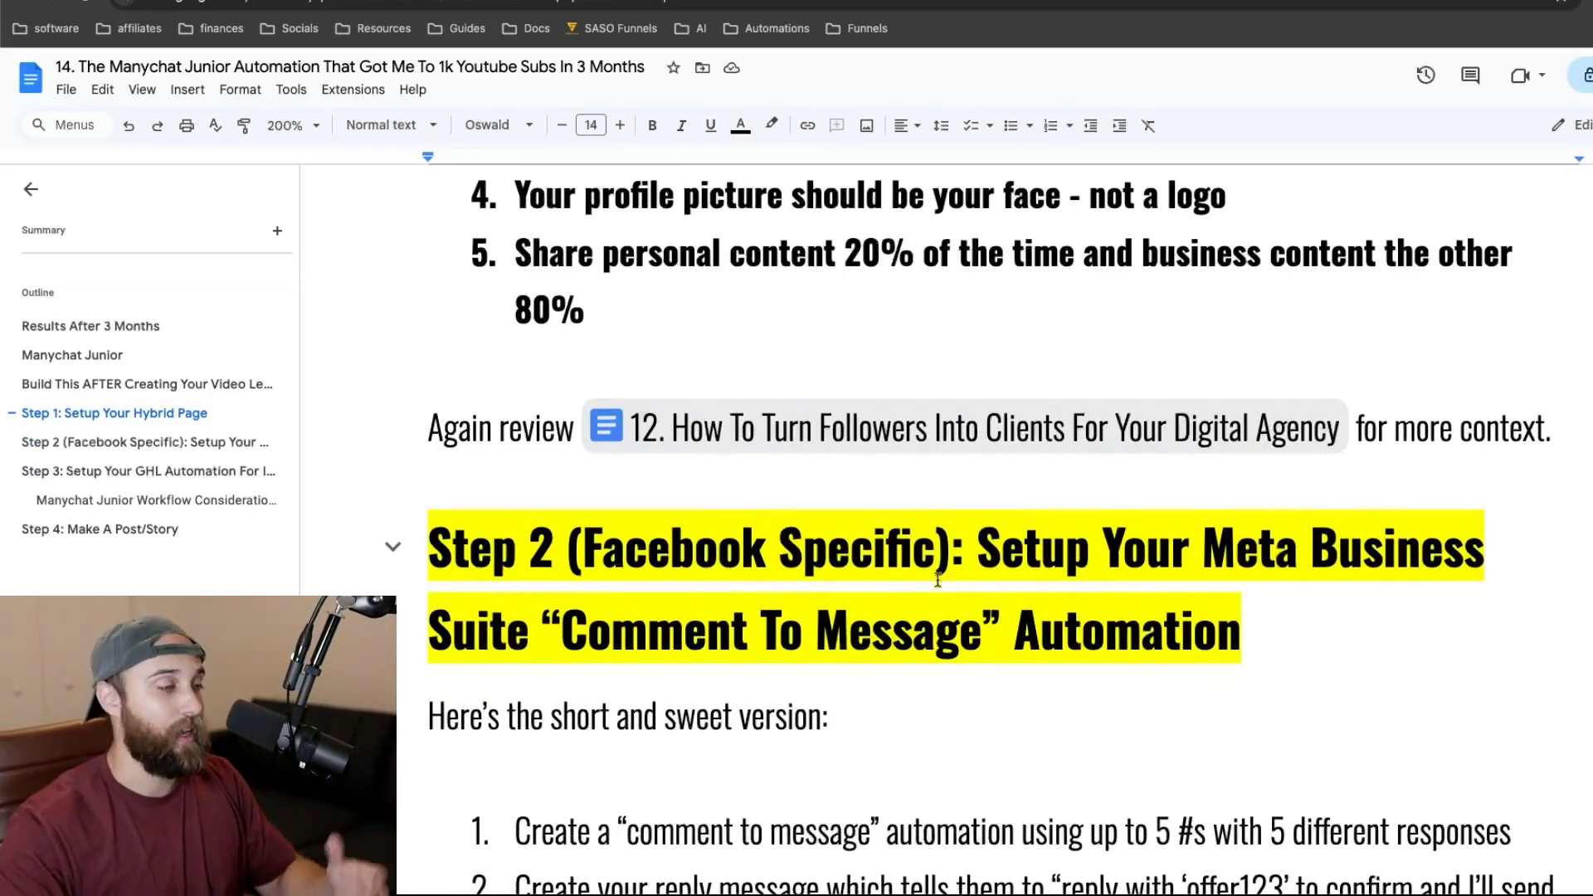
scroll(946, 522, "down", 1)
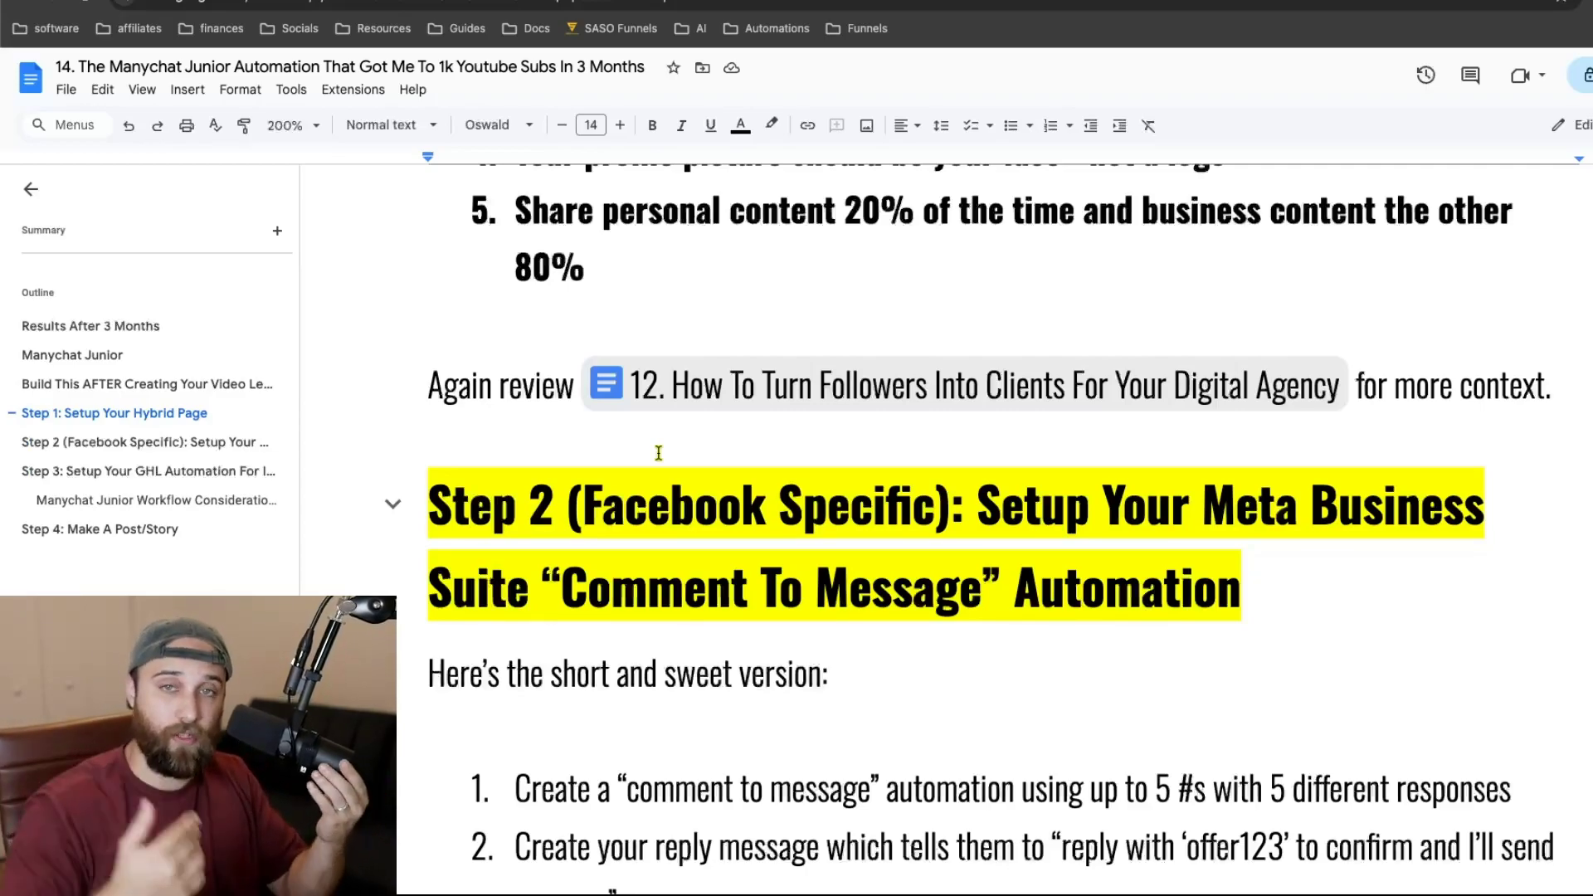
scroll(651, 452, "down", 1)
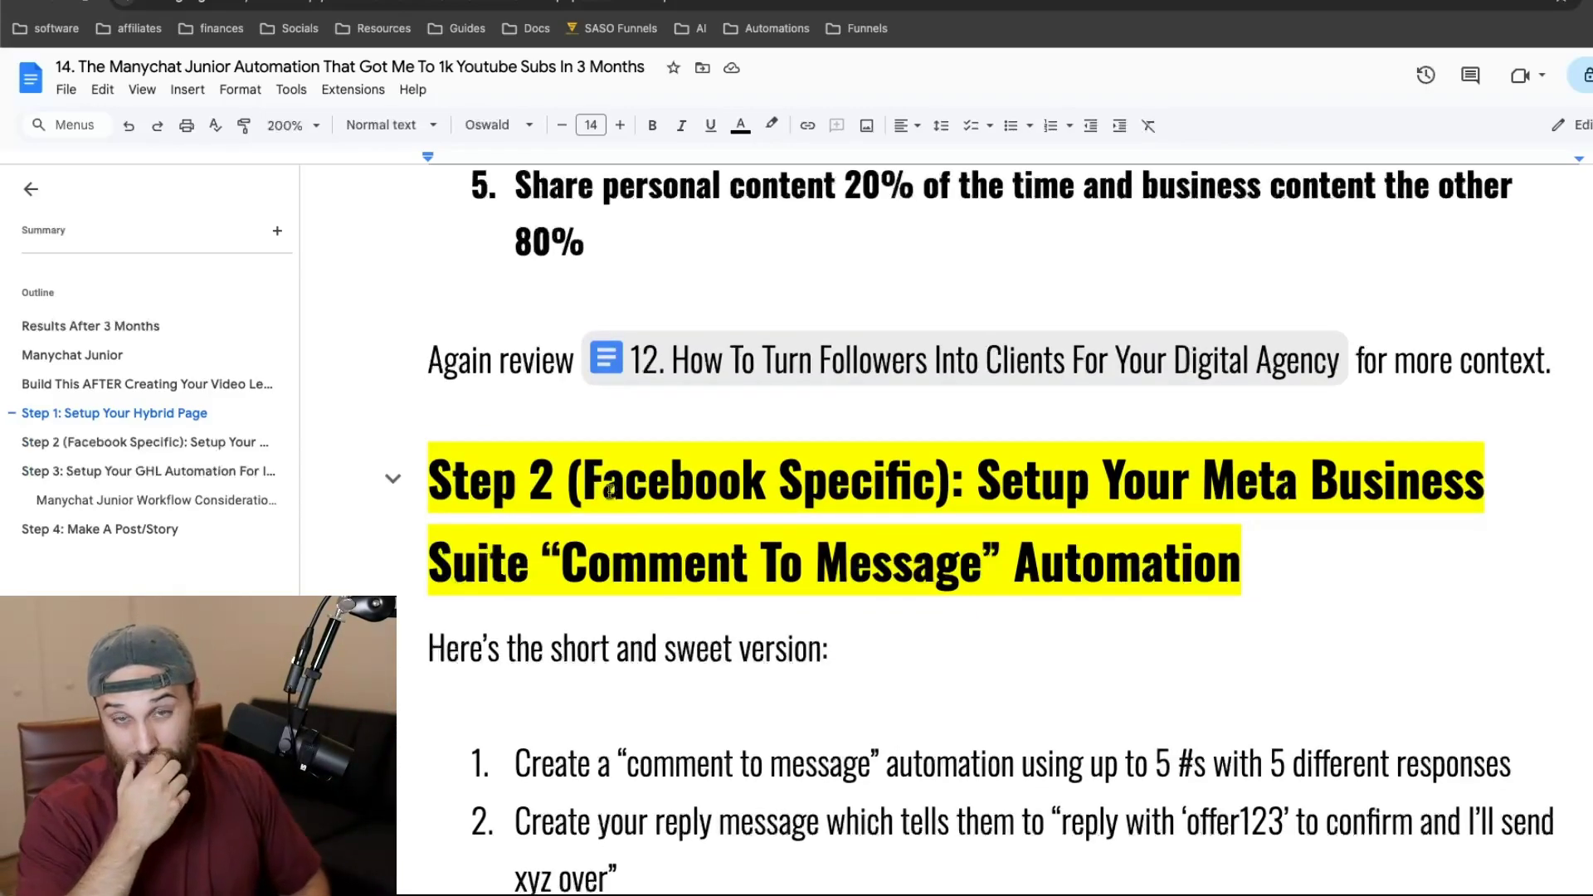
scroll(610, 492, "down", 2)
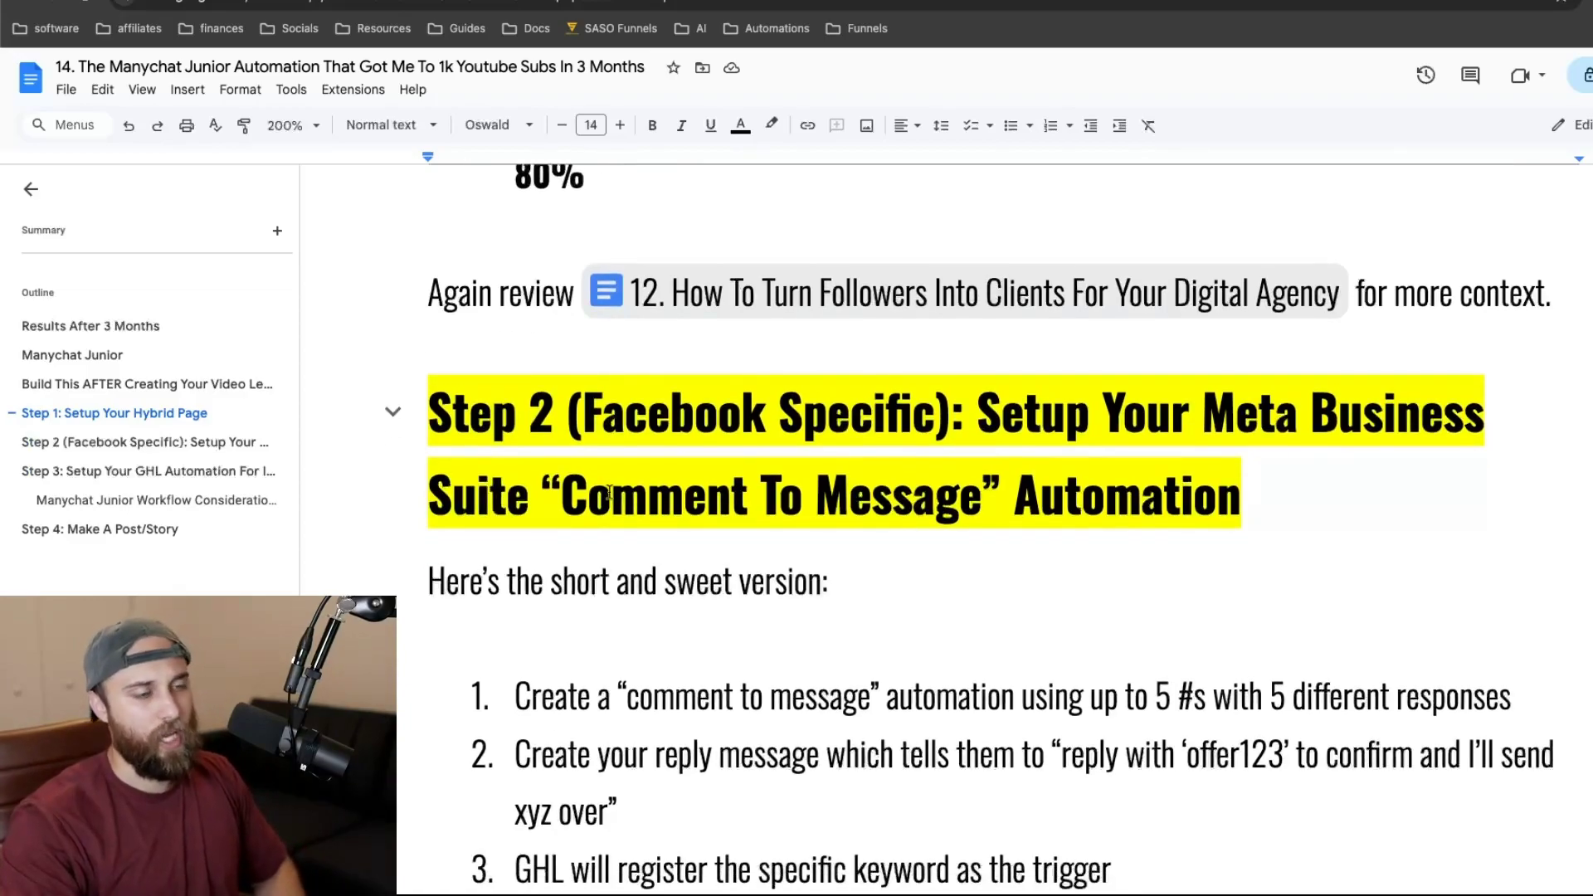
scroll(706, 463, "down", 1)
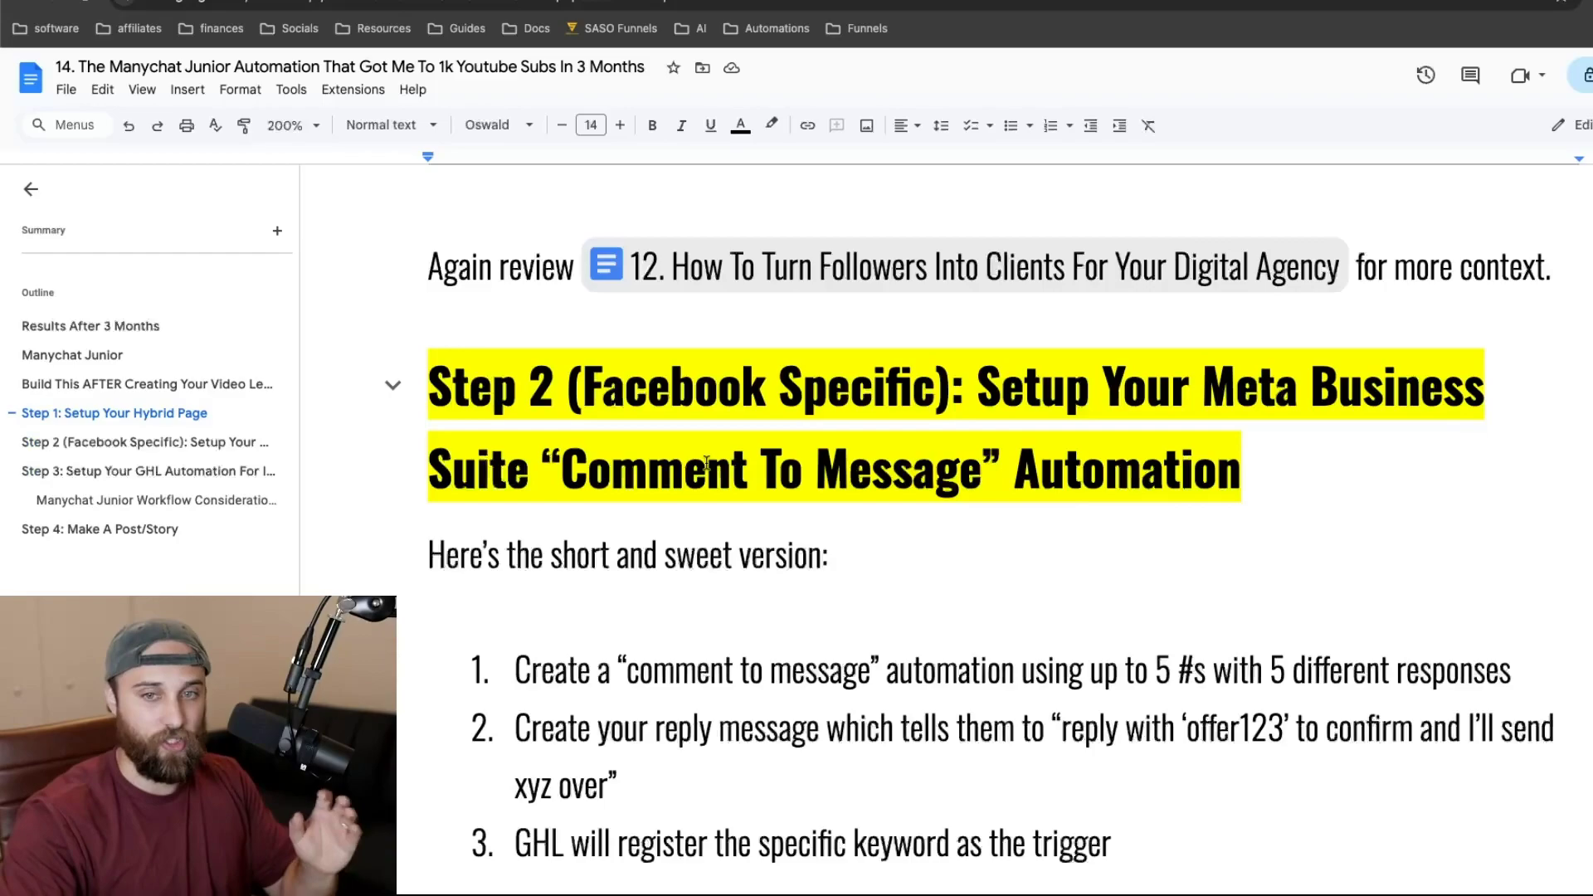
scroll(706, 463, "down", 1)
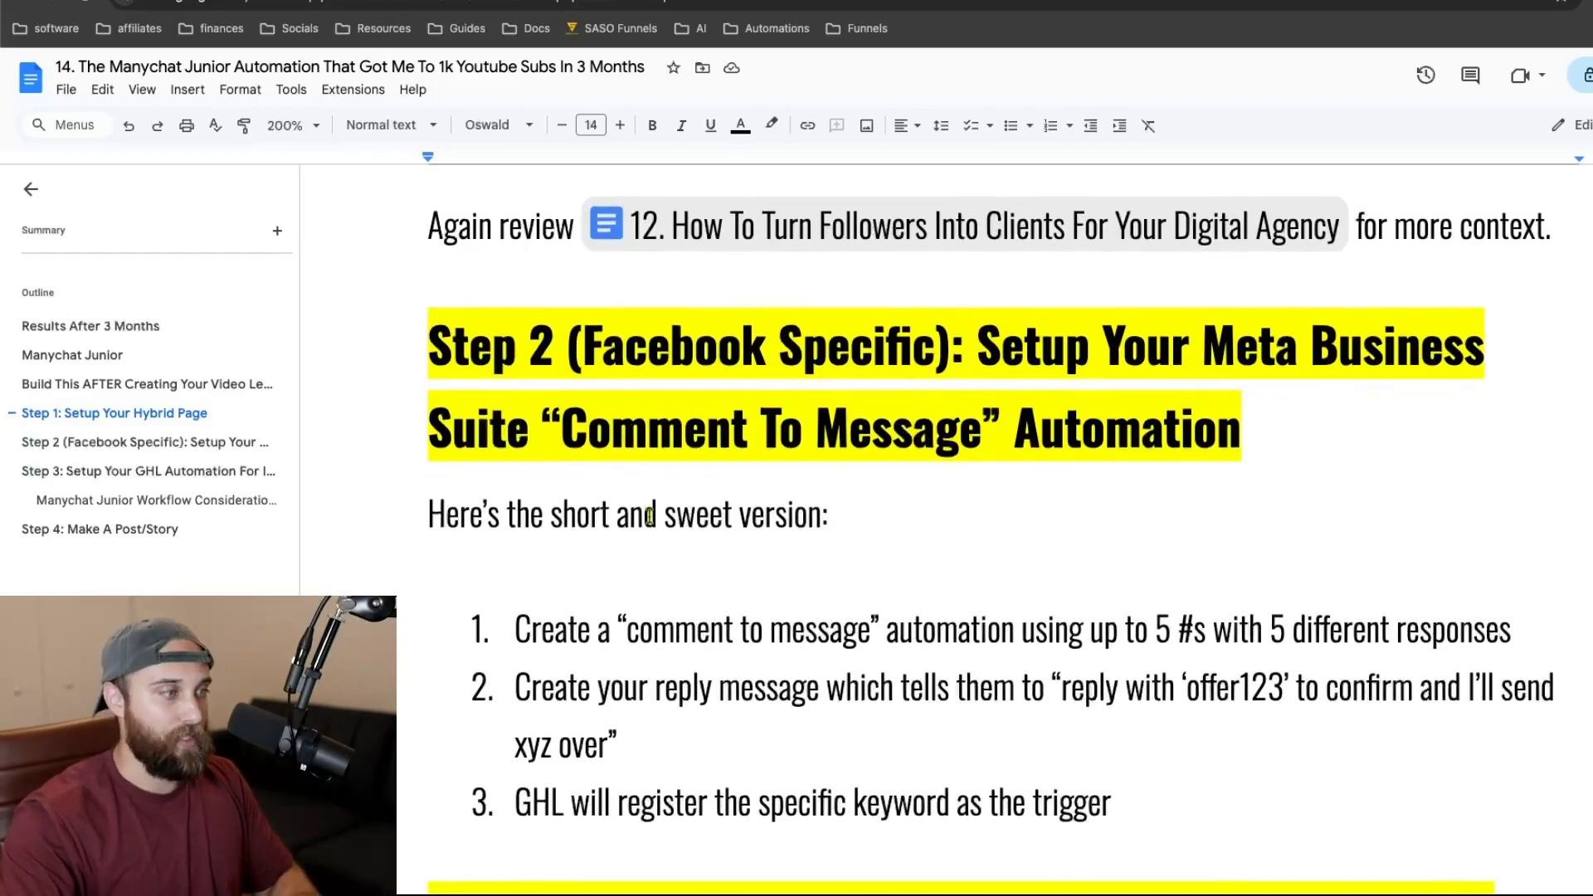
scroll(650, 516, "down", 3)
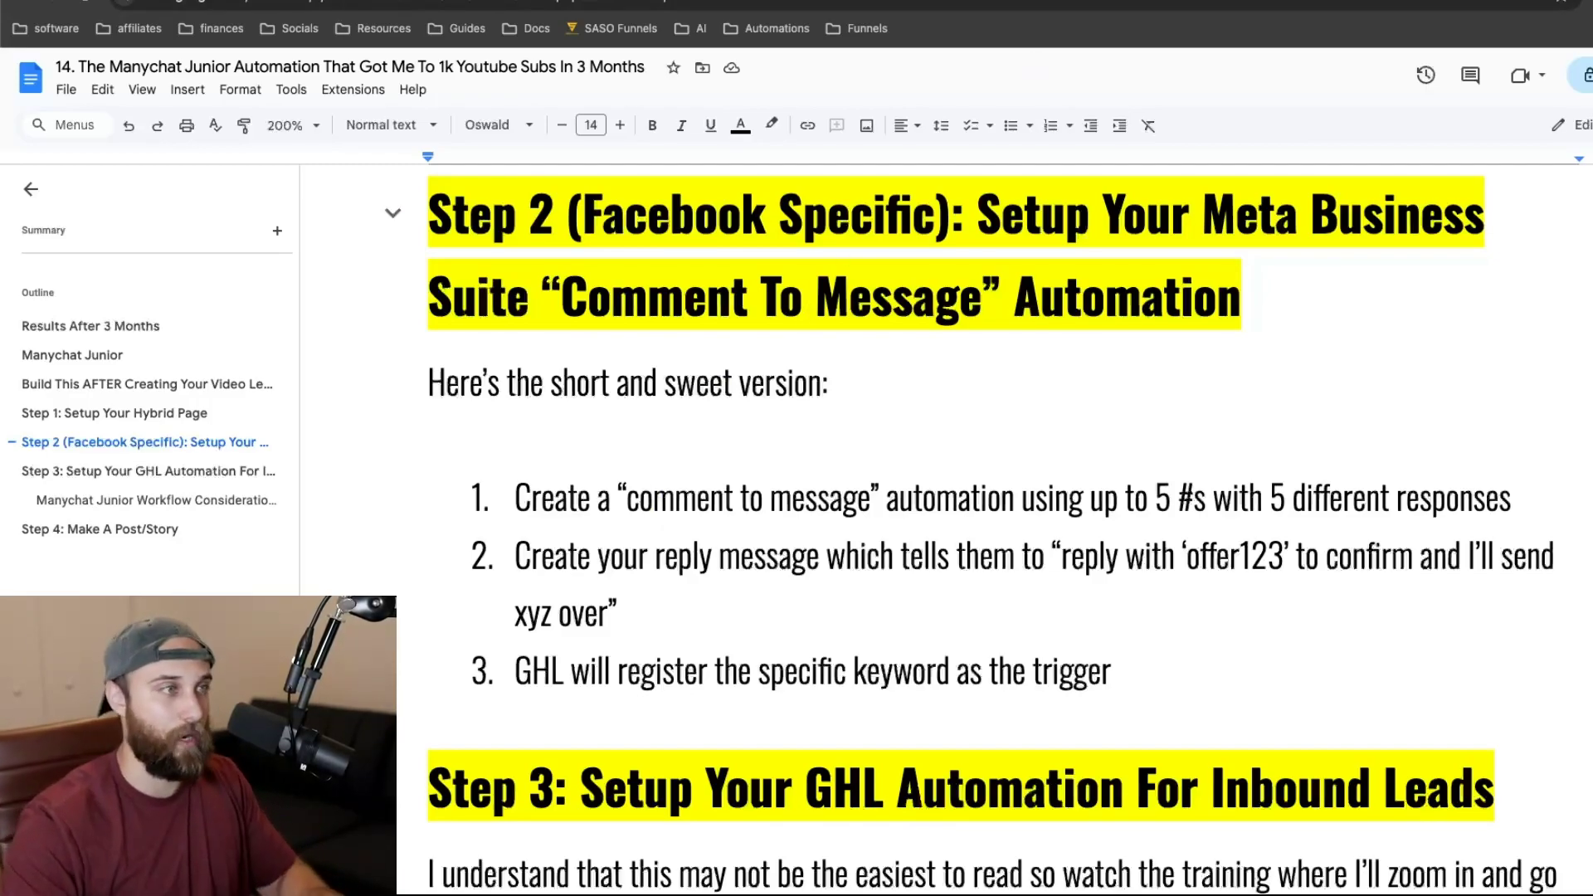
key("ctrl+Tab")
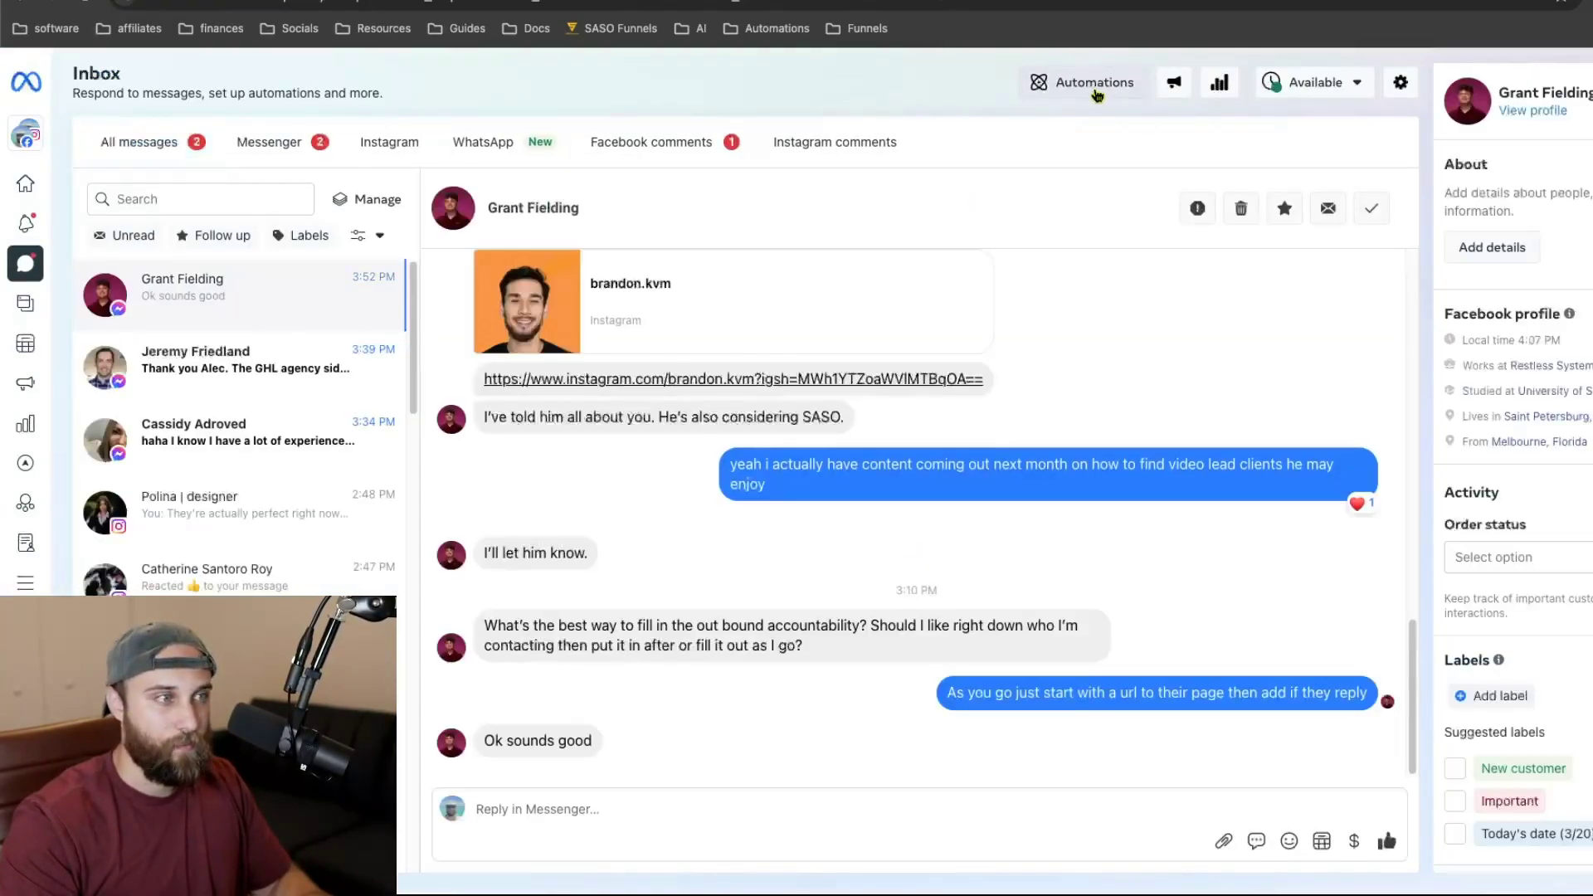
- From Automations, pick the Comment to message template and open the existing #Cold automation for editing
left_click(1096, 85)
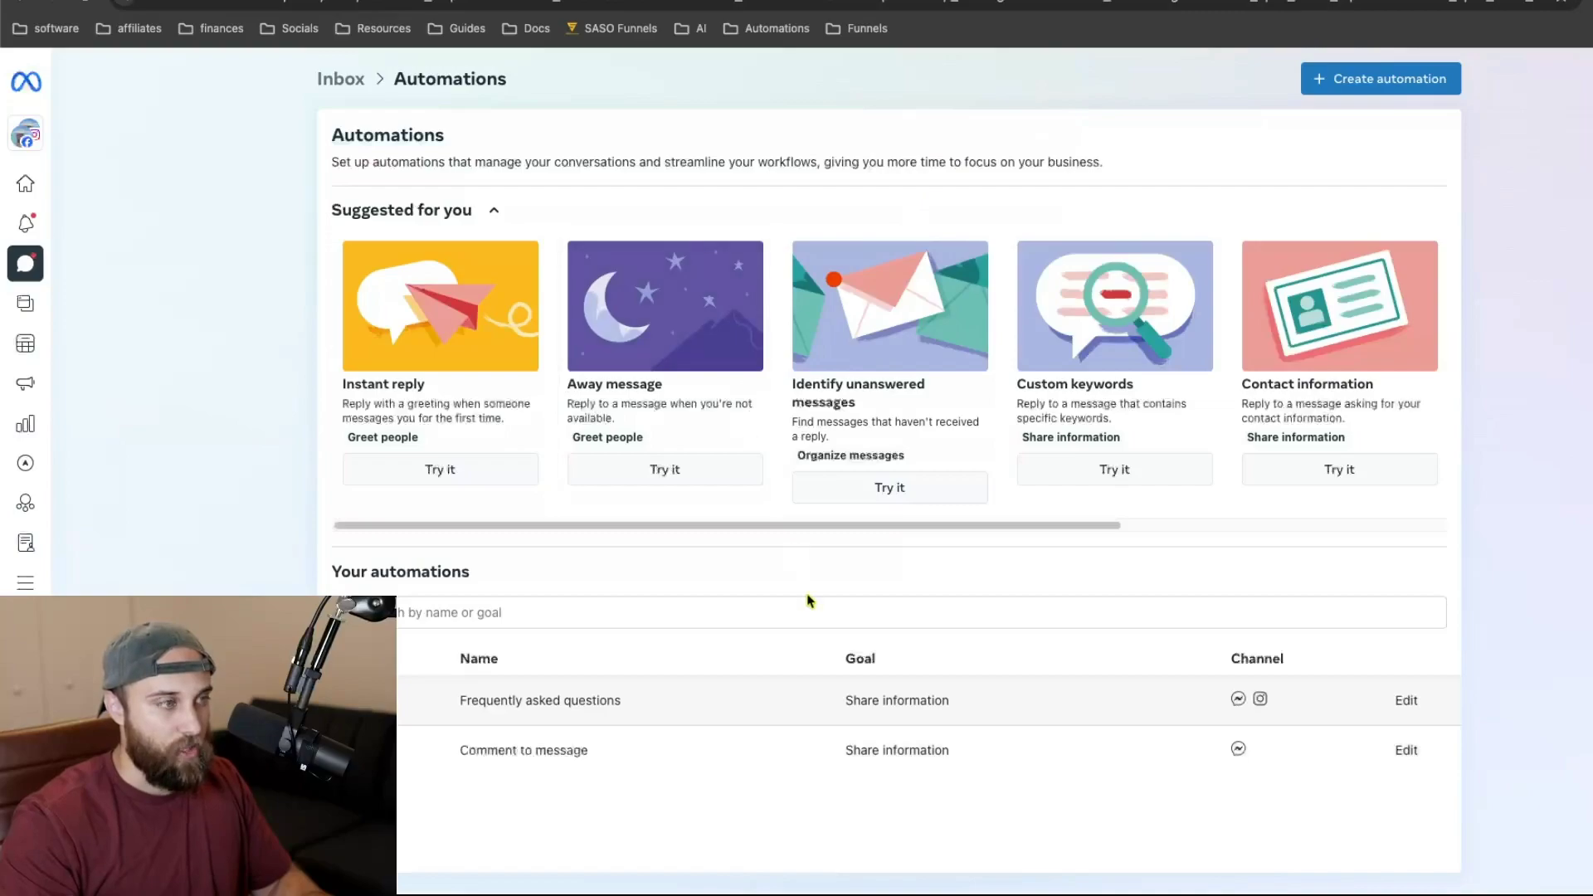
left_click(1342, 85)
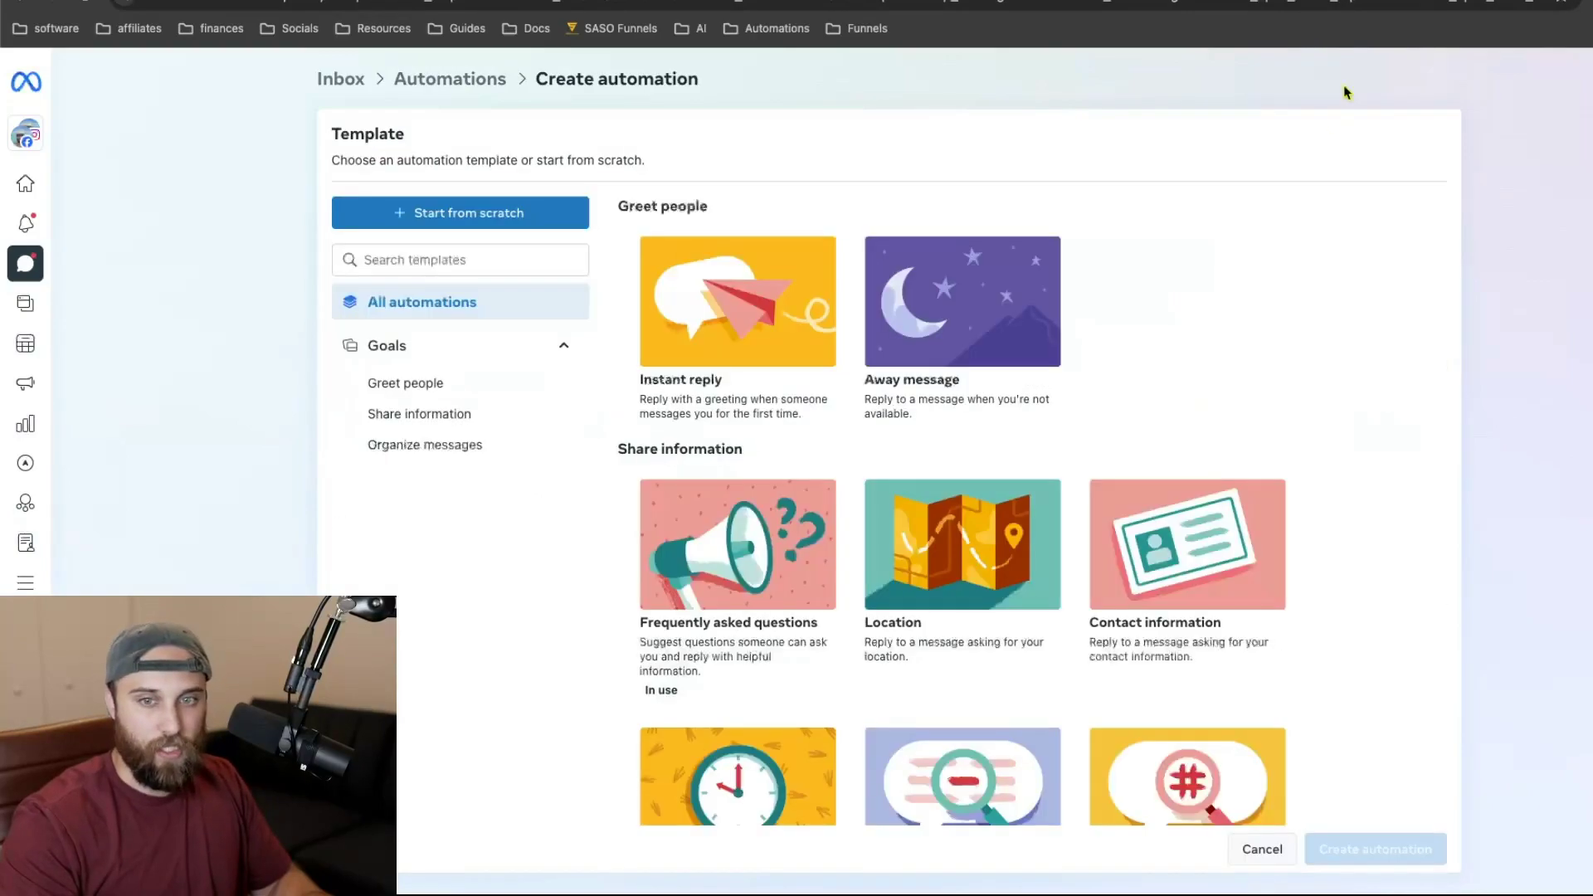
scroll(778, 280, "down", 4)
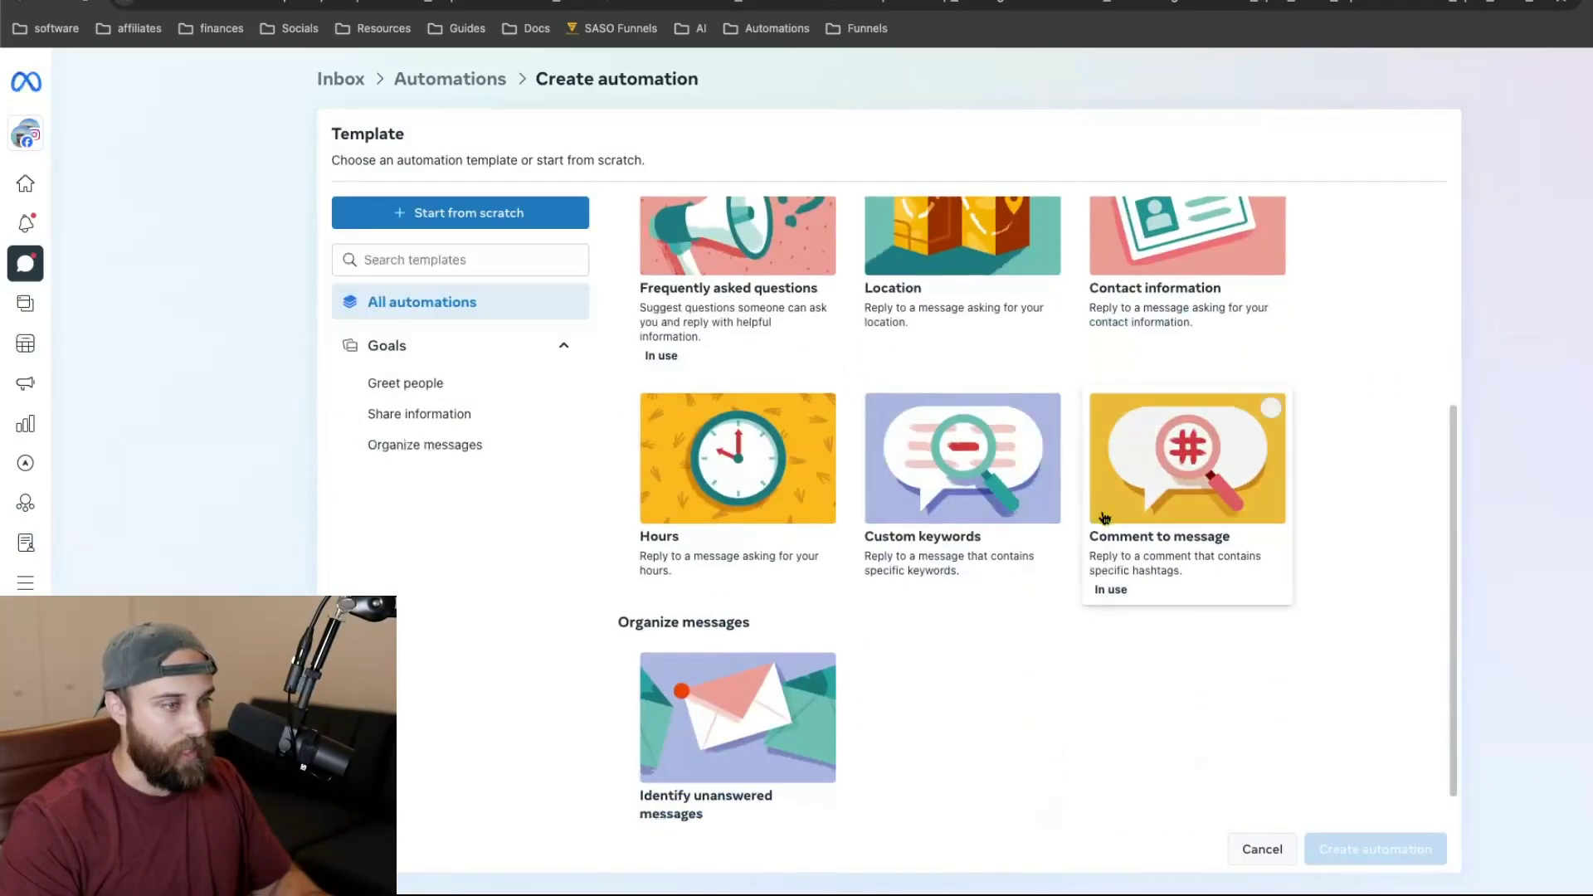
left_click(1175, 535)
left_click(1367, 847)
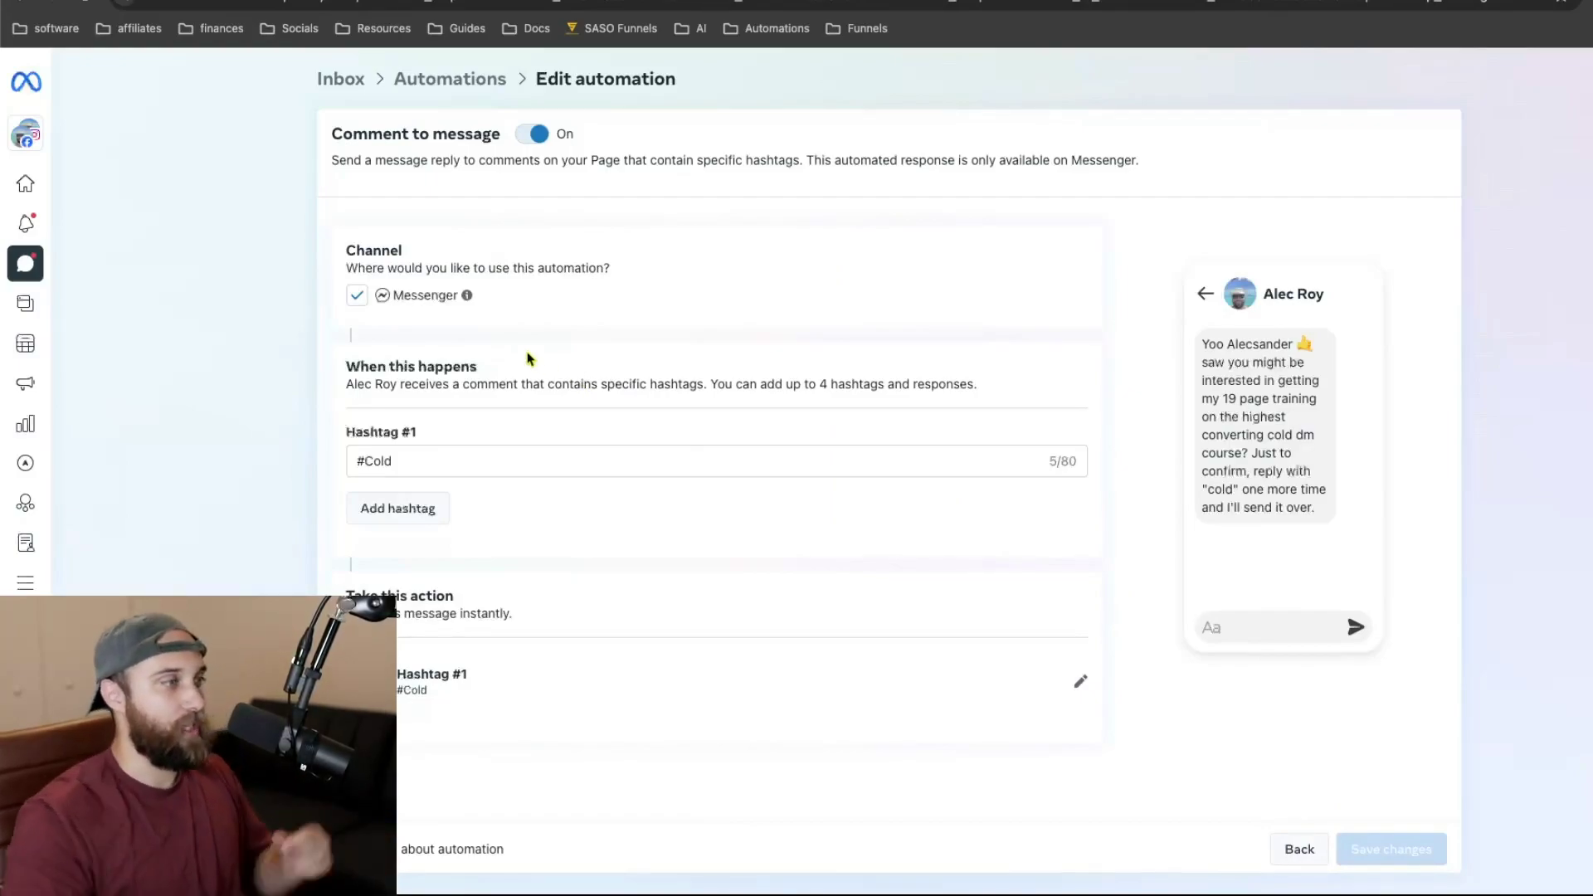
- Inspect the #Cold hashtag, then add and remove a trial second hashtag
left_click(431, 455)
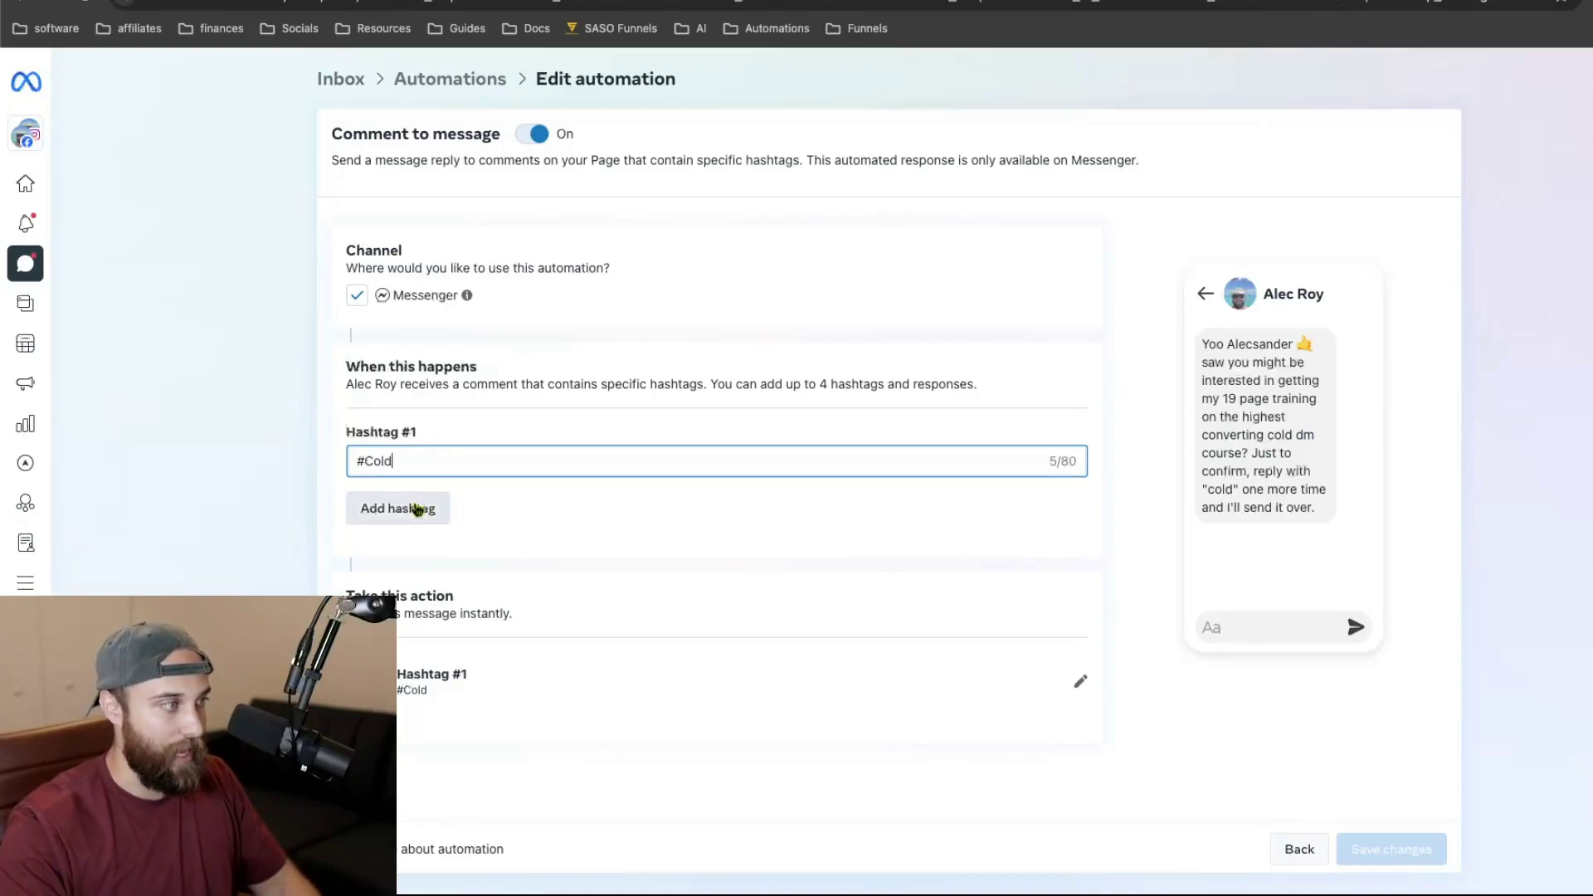
left_click(416, 510)
scroll(722, 664, "down", 2)
left_click(597, 730)
scroll(581, 730, "down", 4)
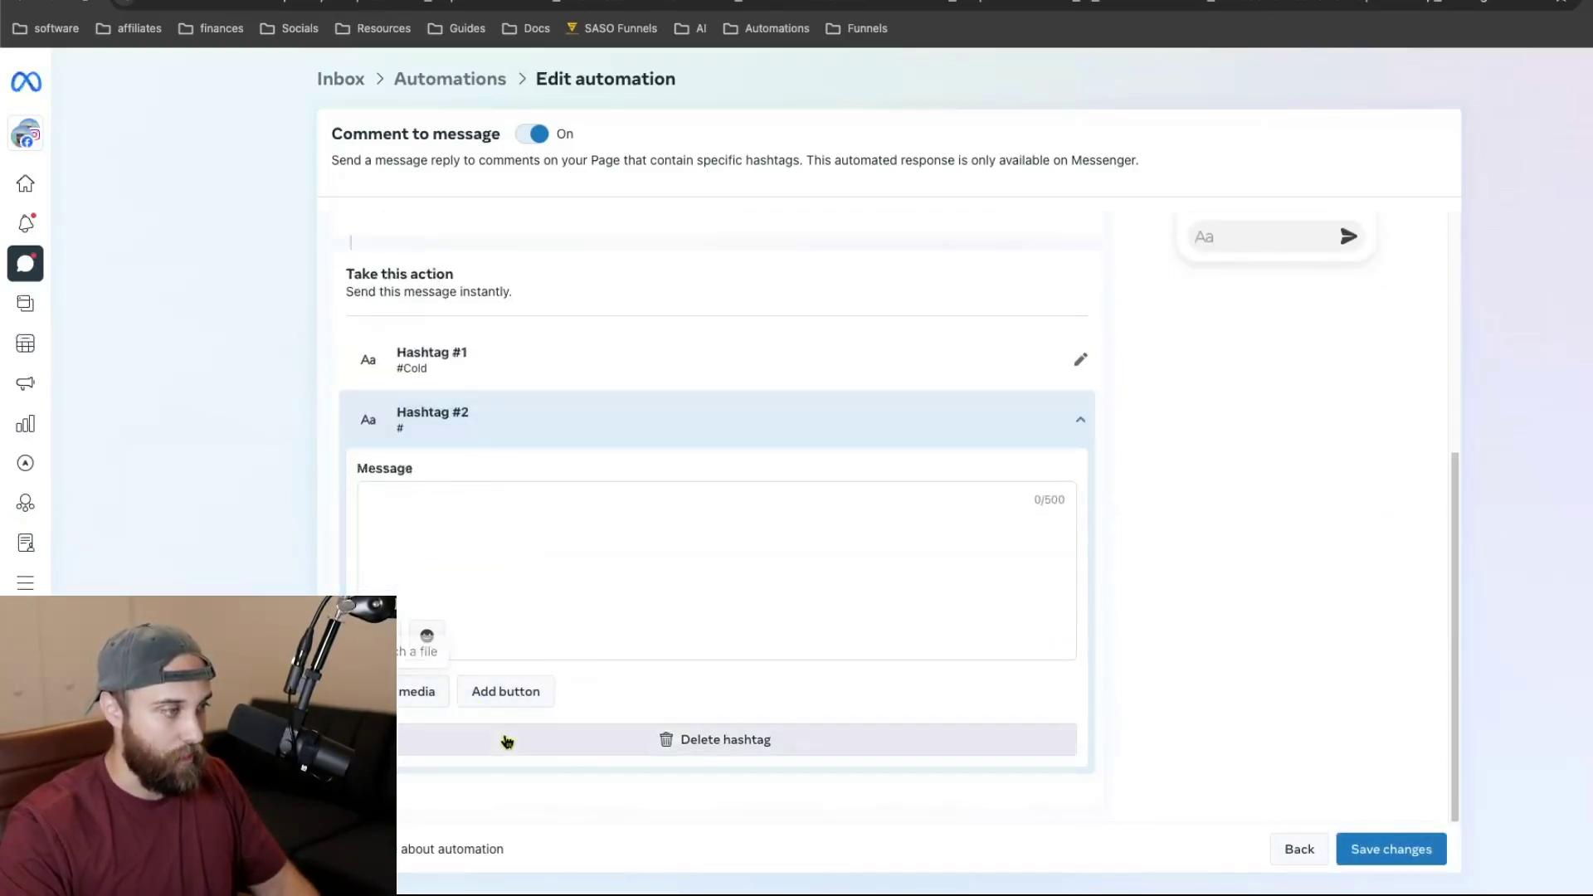
left_click(506, 741)
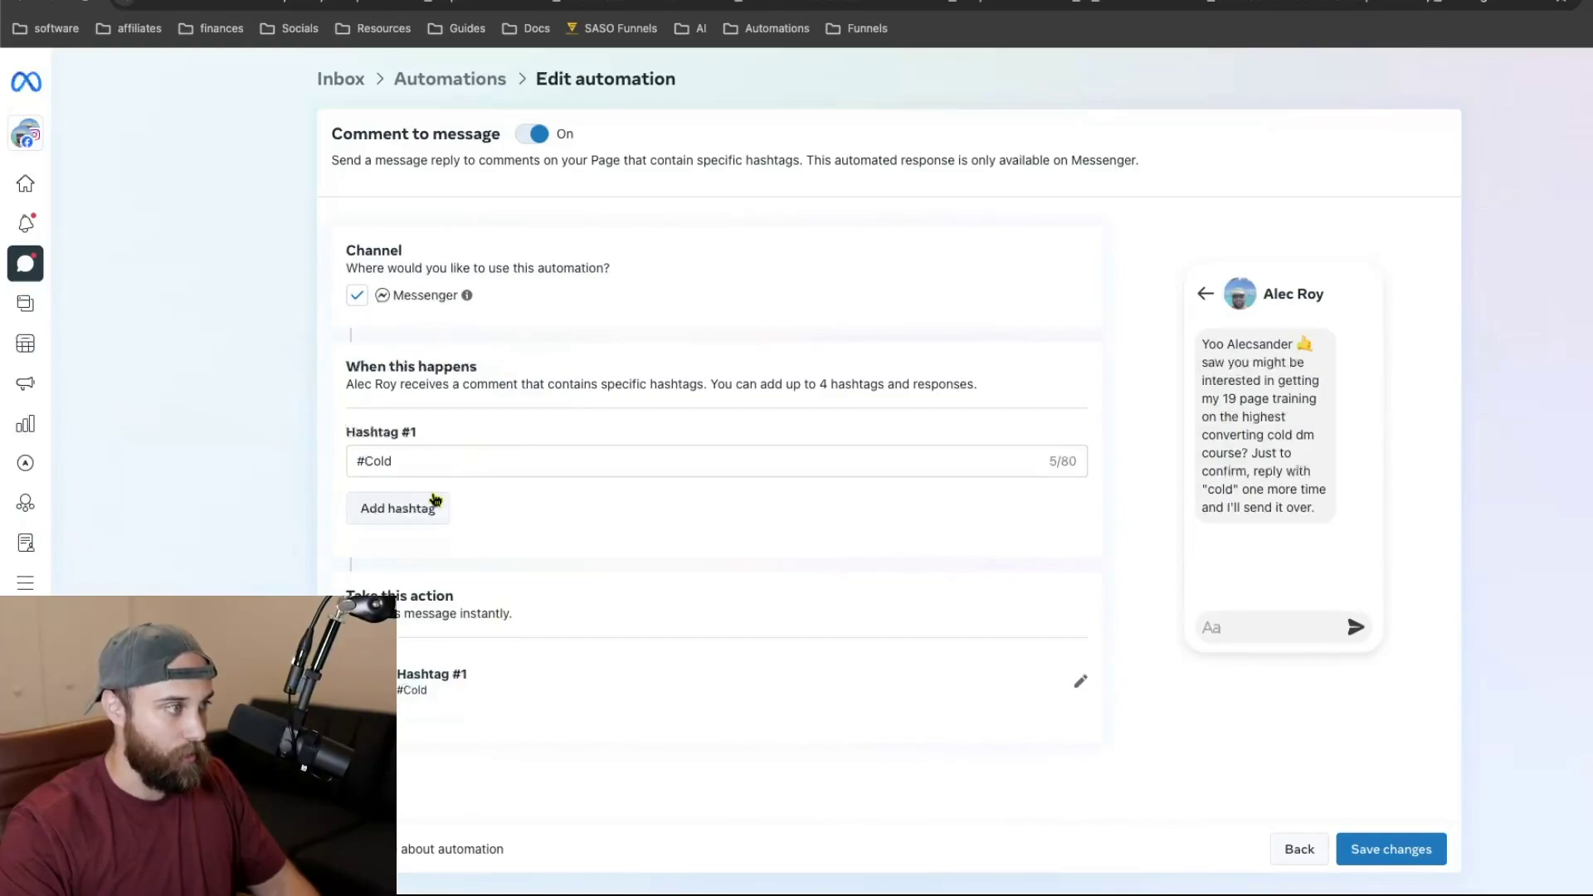
- Expand and review the #Cold reply message offering the 19-page training
left_click(1004, 690)
scroll(900, 633, "down", 2)
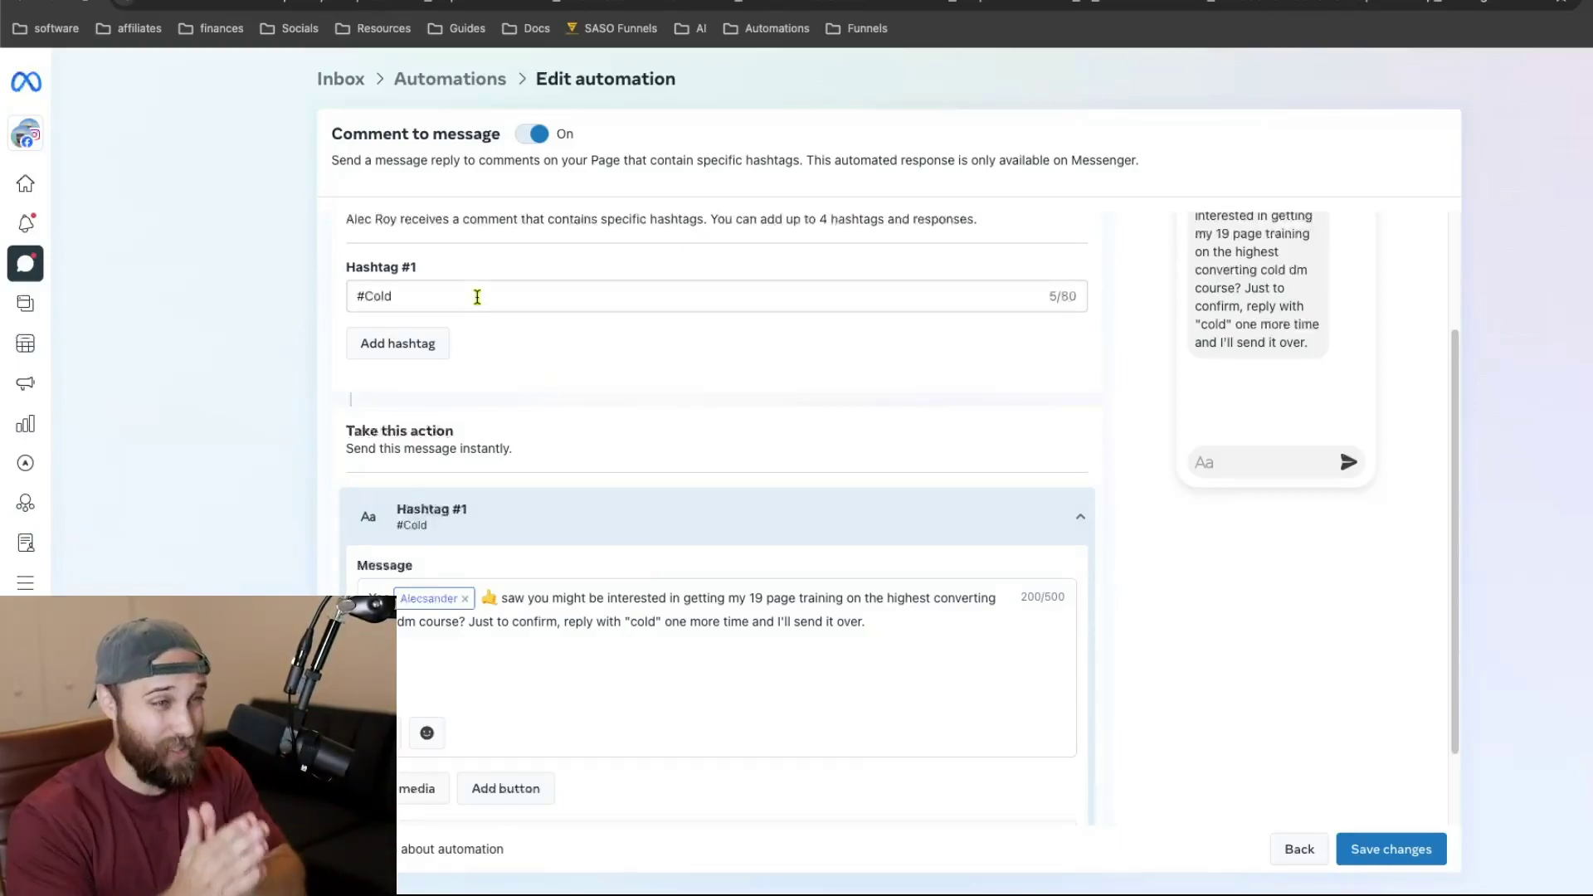
scroll(1181, 405, "up", 2)
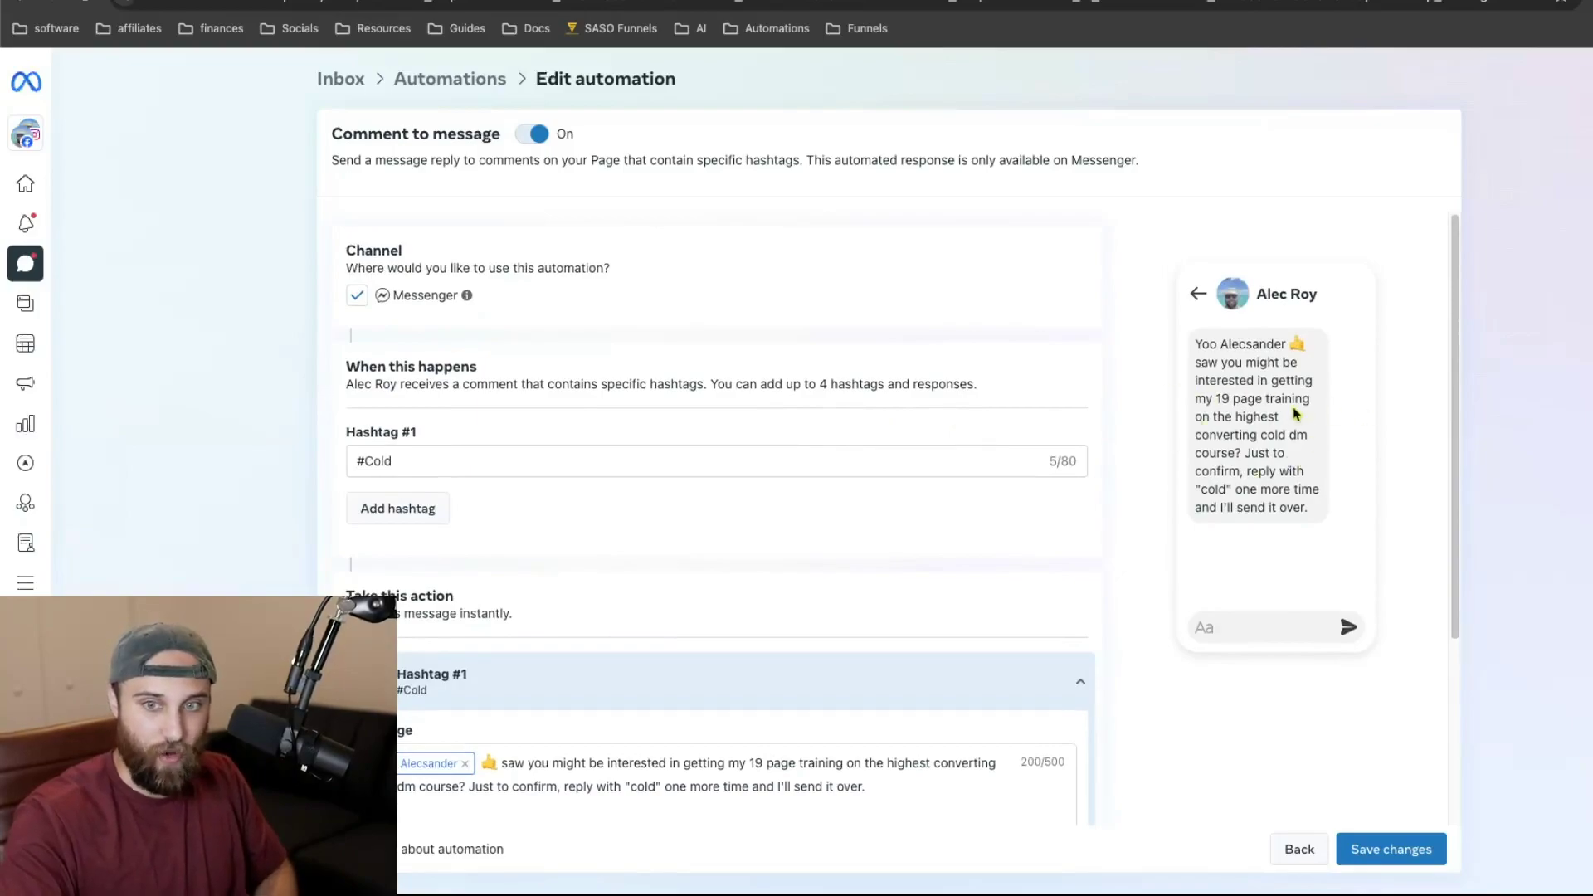
scroll(1137, 480, "down", 2)
scroll(1135, 480, "down", 2)
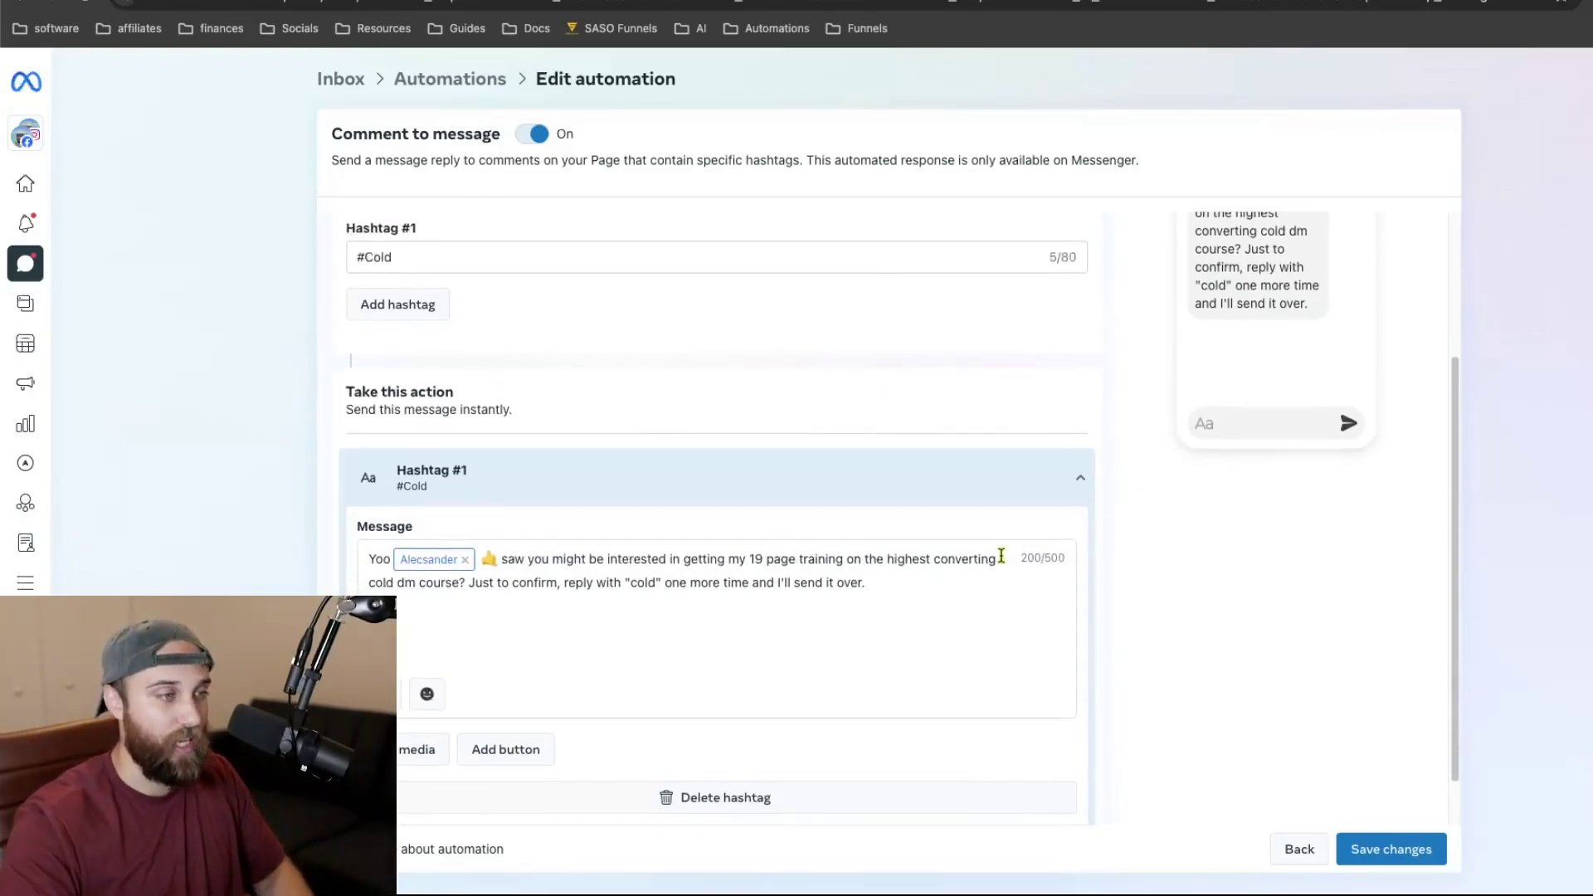
scroll(705, 581, "down", 1)
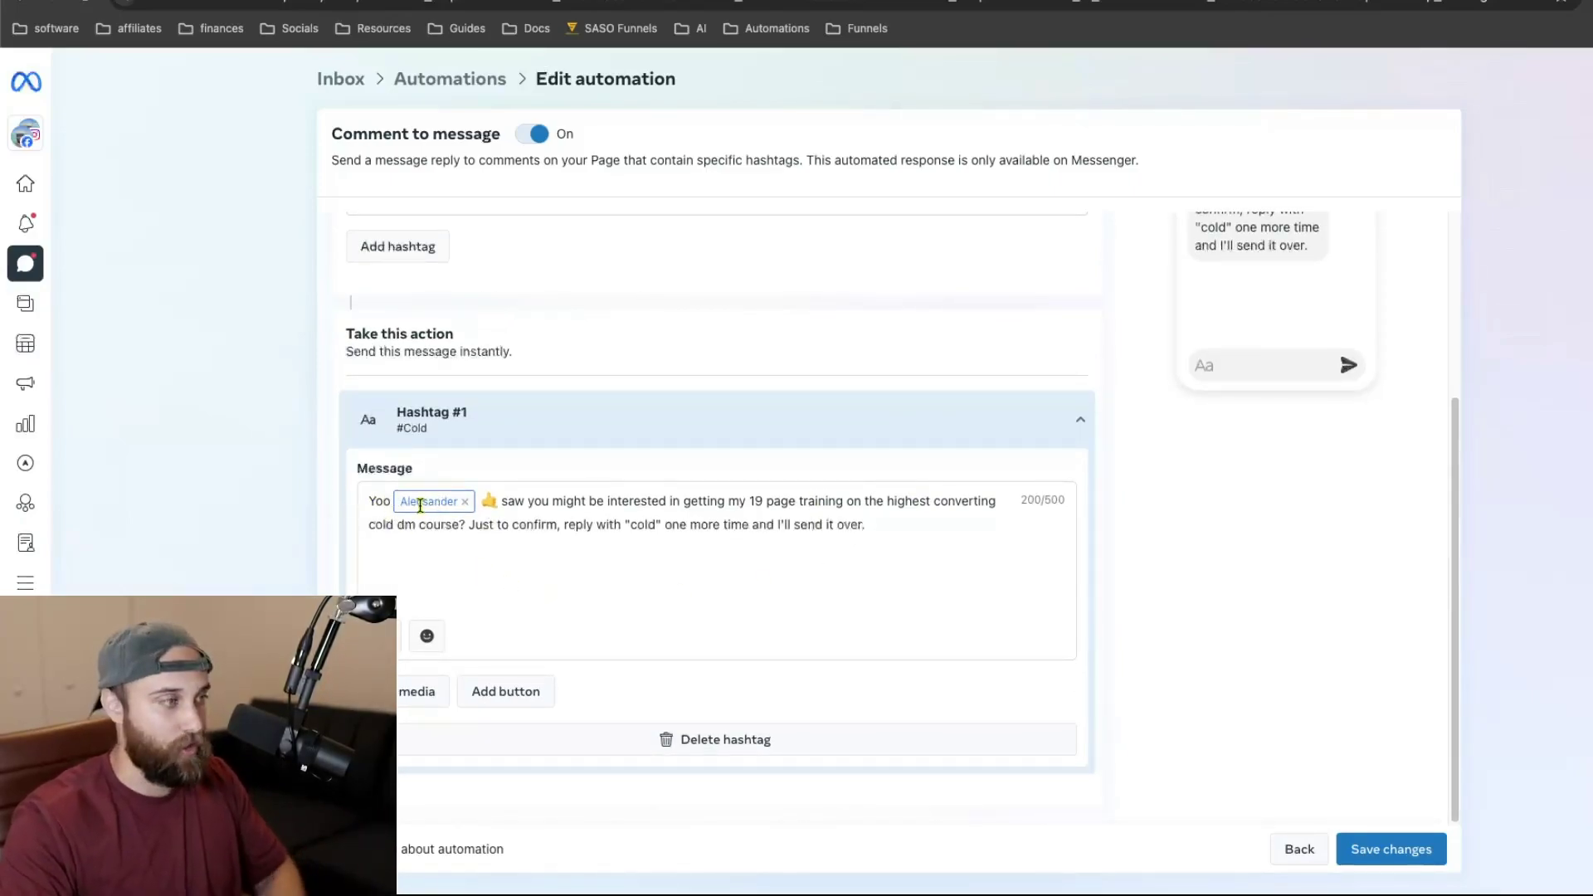
- Fix the greeting before the first-name tag and save the #Cold automation
left_click(389, 501)
type("o")
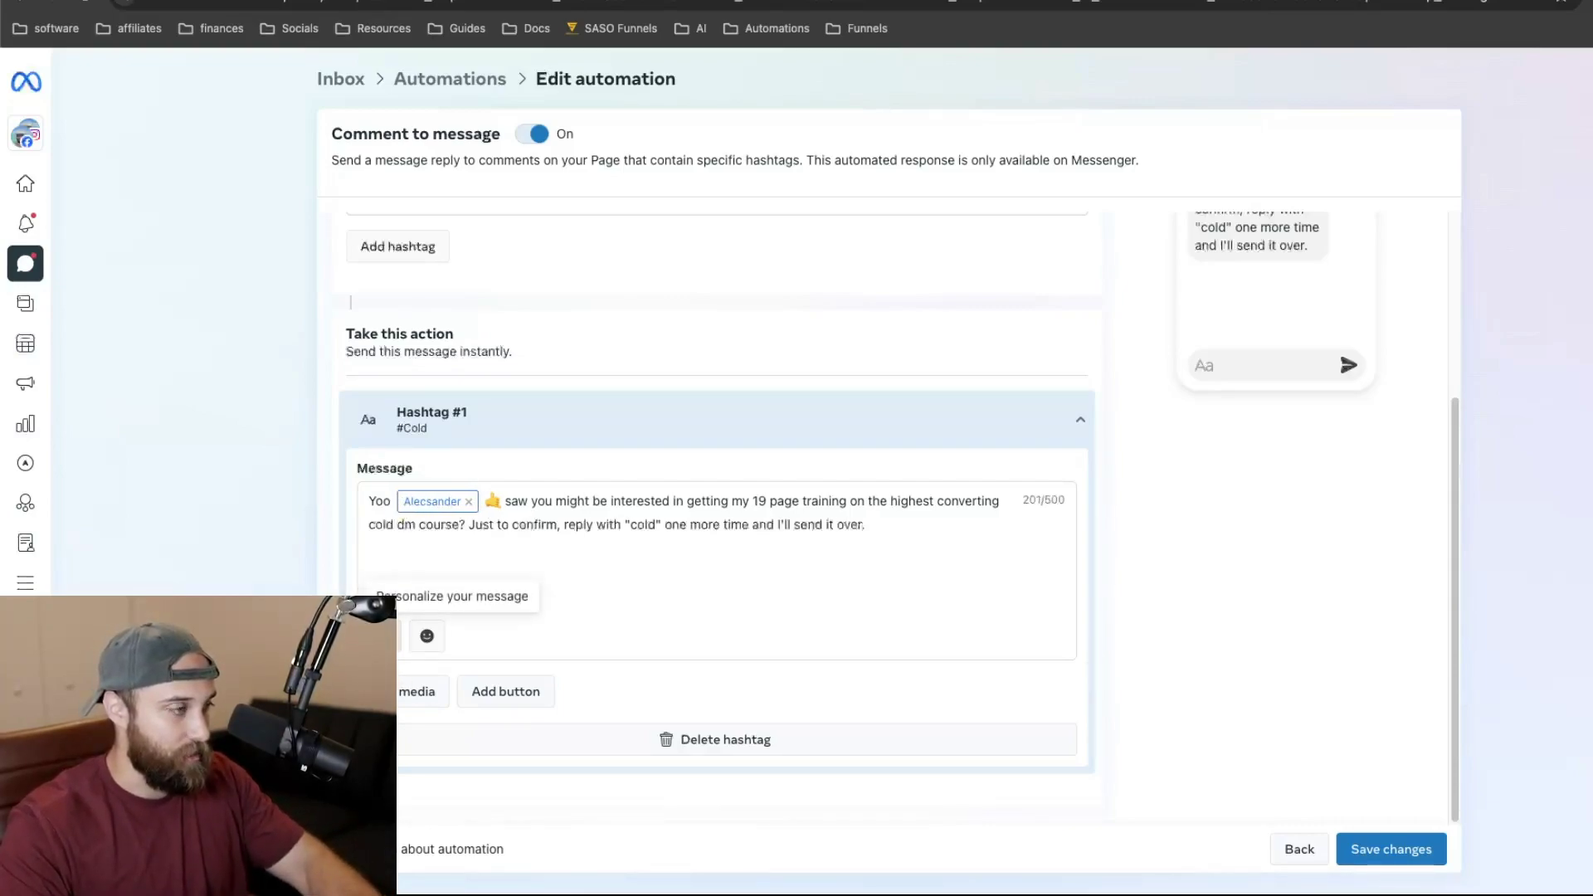
left_click(381, 636)
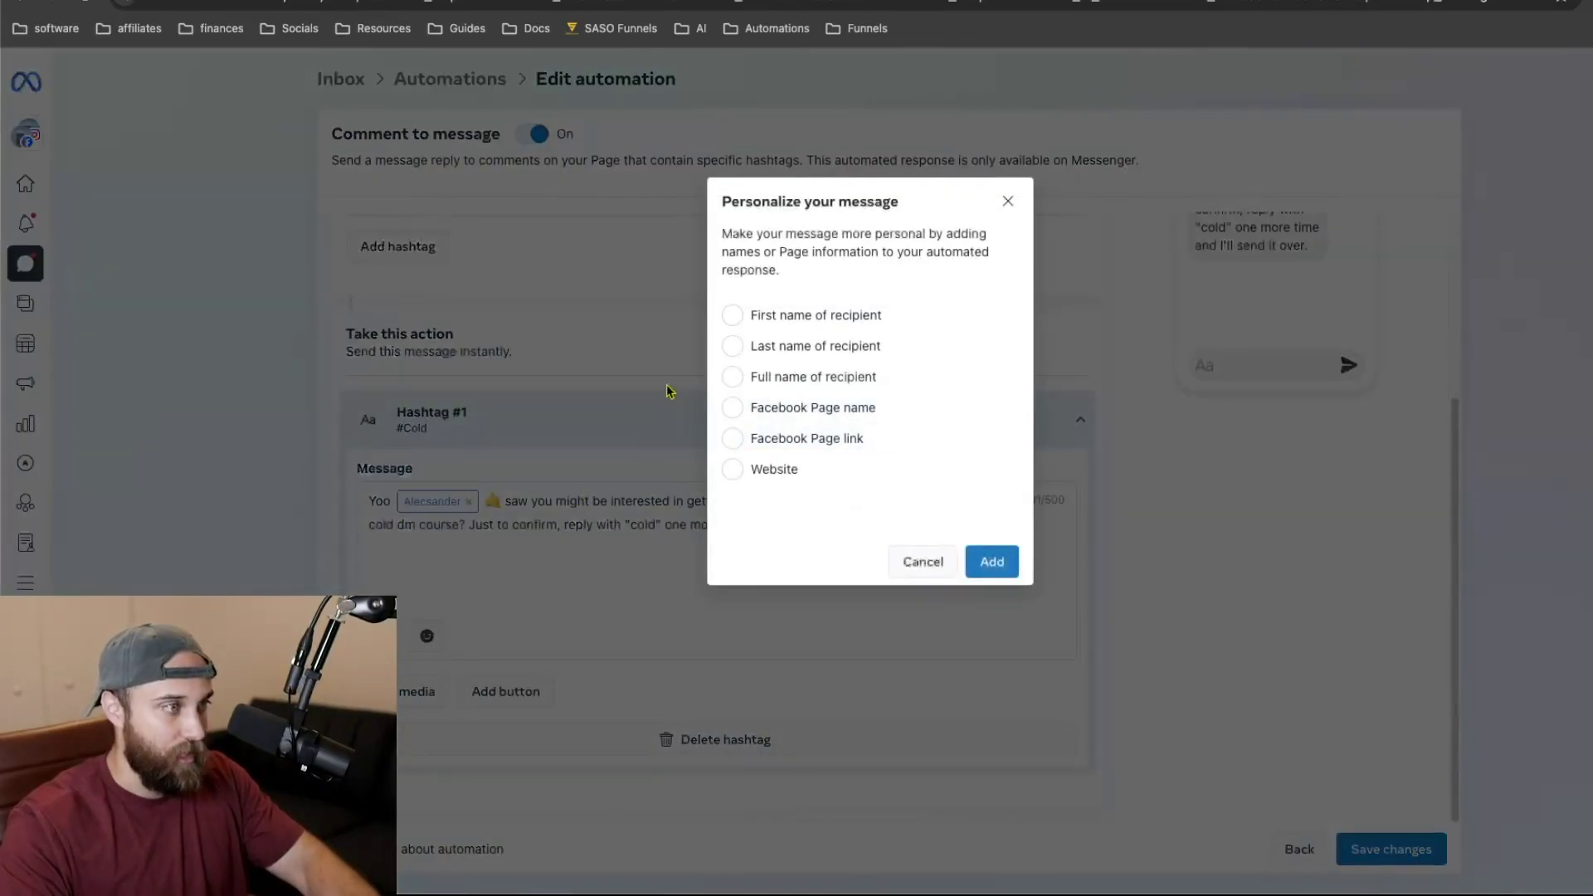
left_click(913, 566)
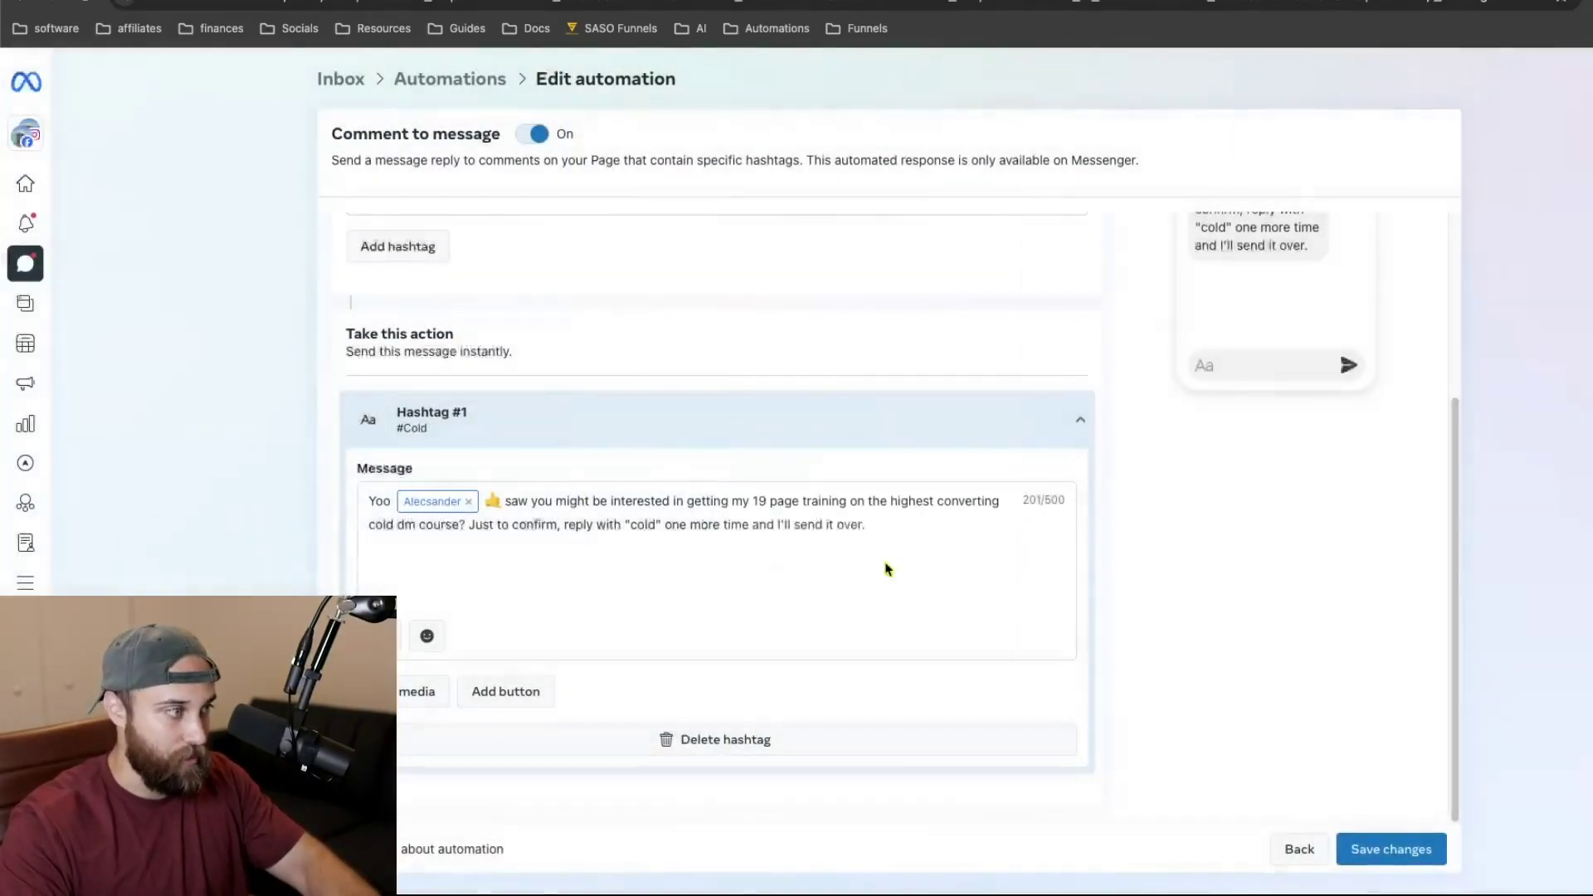
key("BackSpace")
left_click(1392, 846)
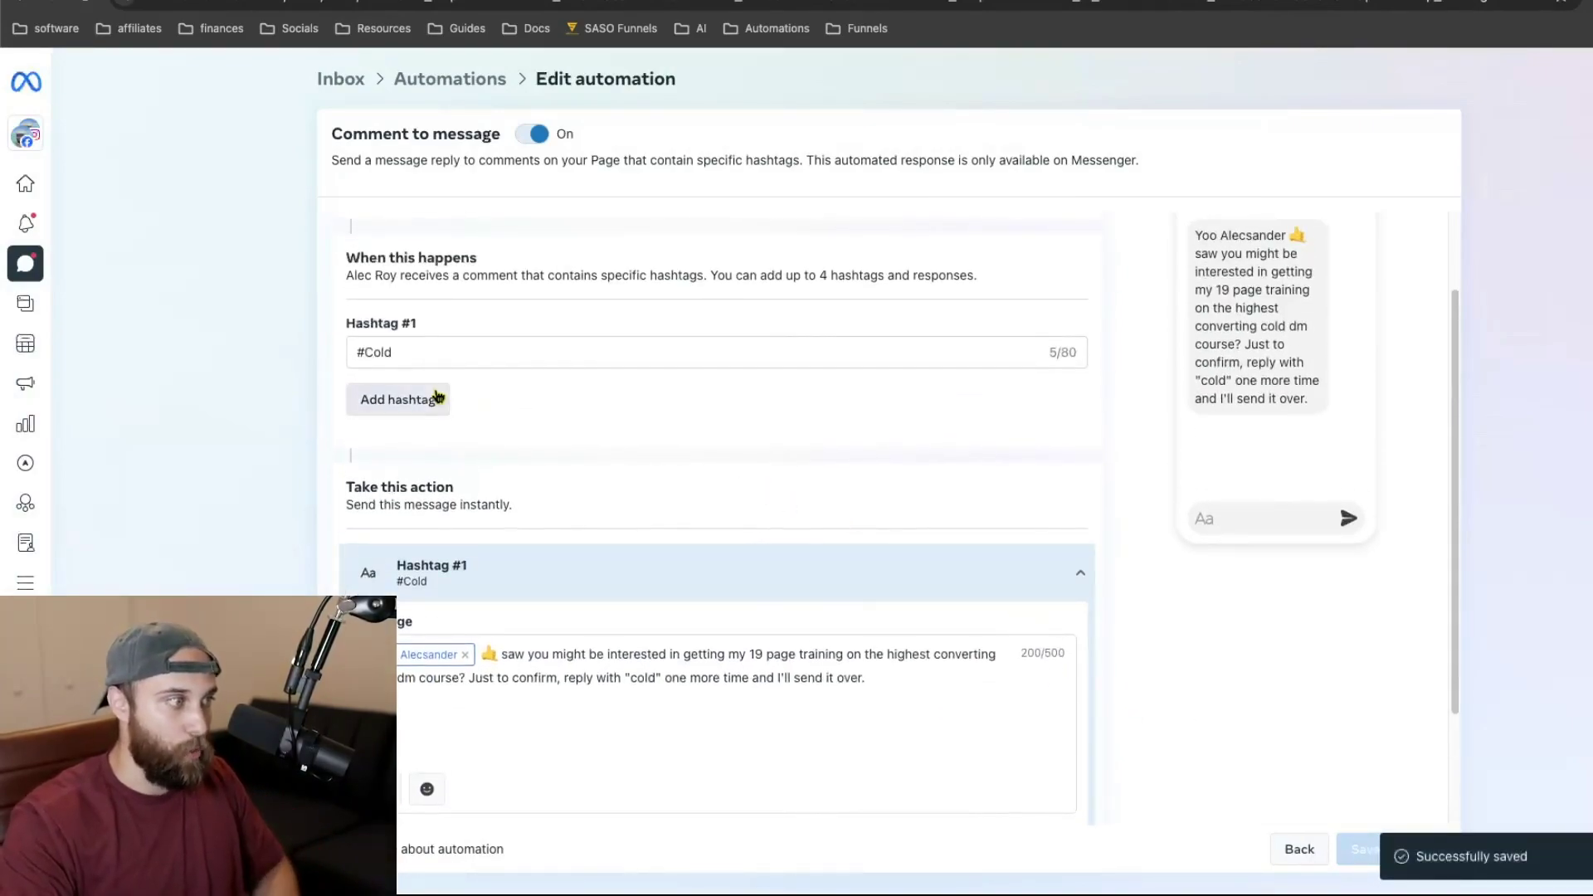
left_click(398, 399)
- Enter #saso14 as a trial second hashtag and expand its reply message
left_click(460, 414)
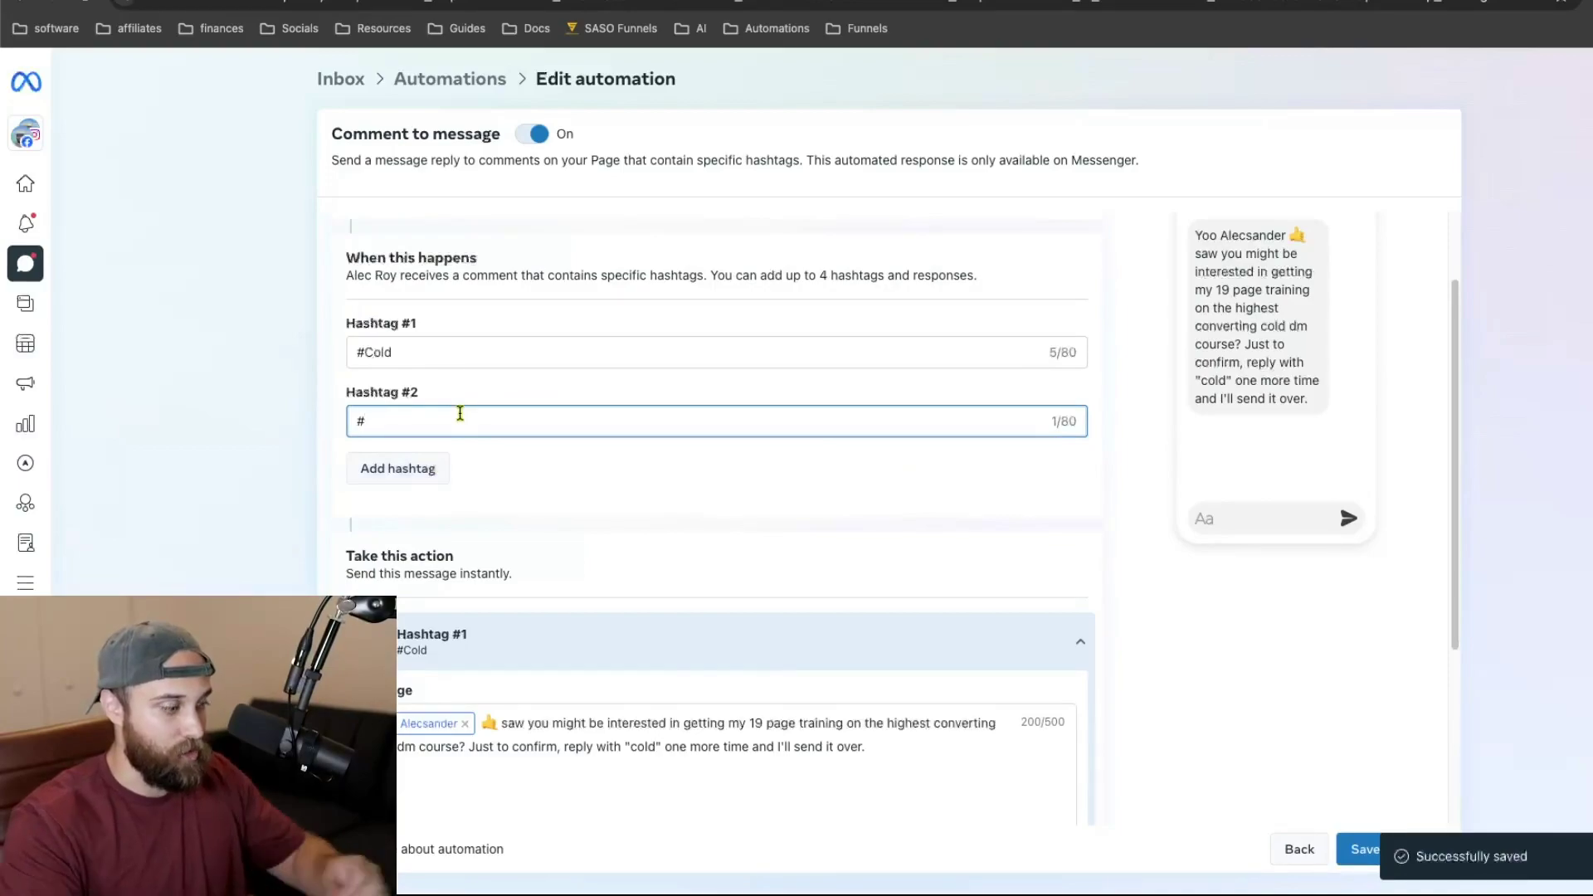
type("saso14")
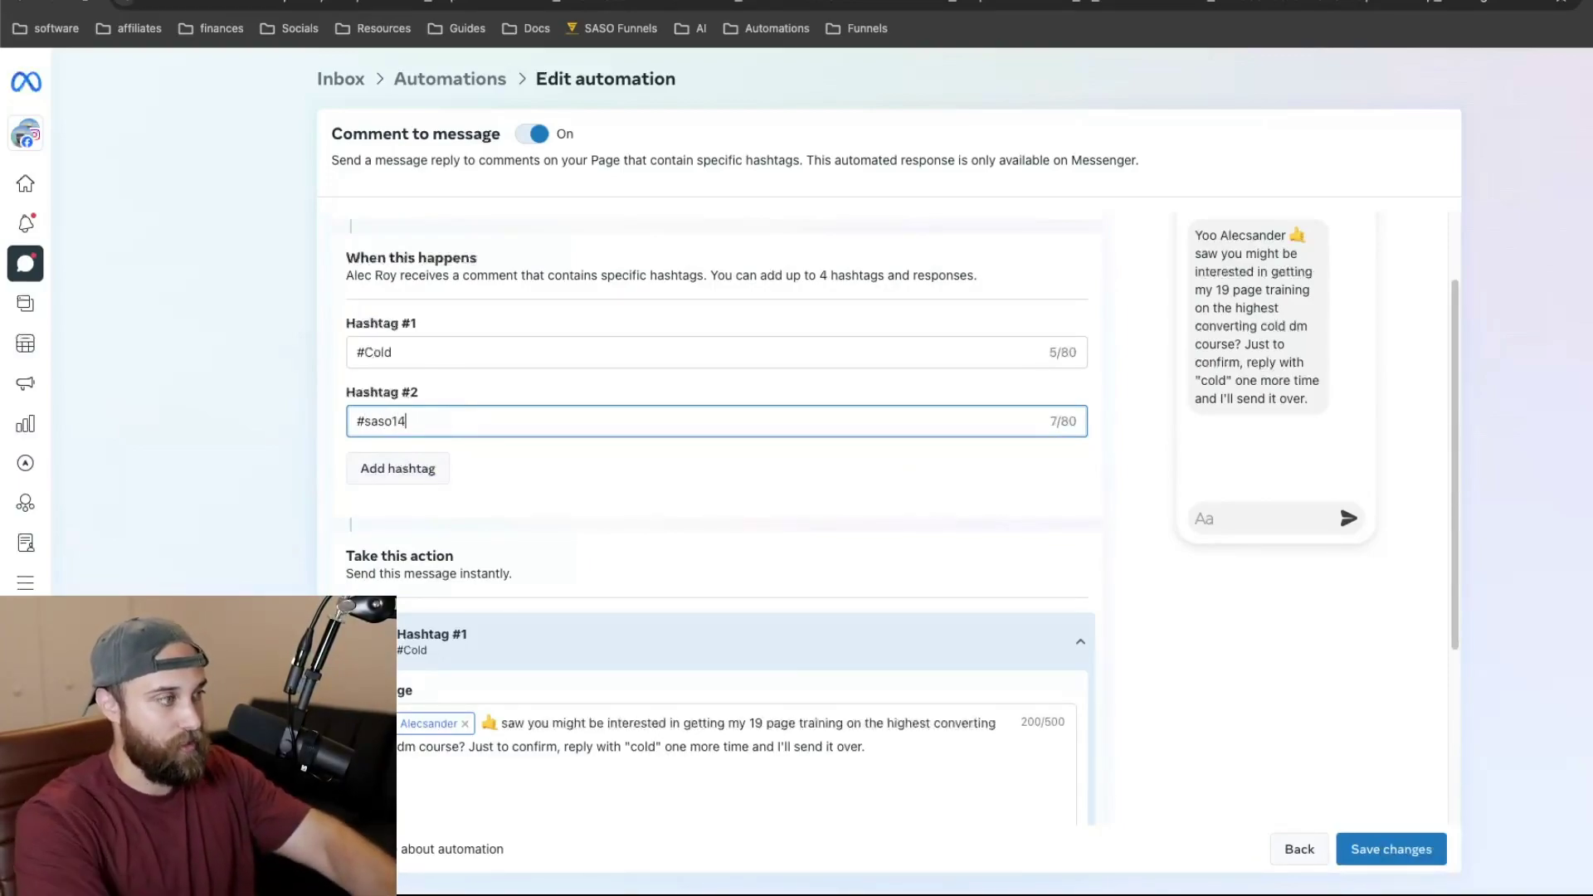
left_click(591, 478)
scroll(591, 478, "down", 3)
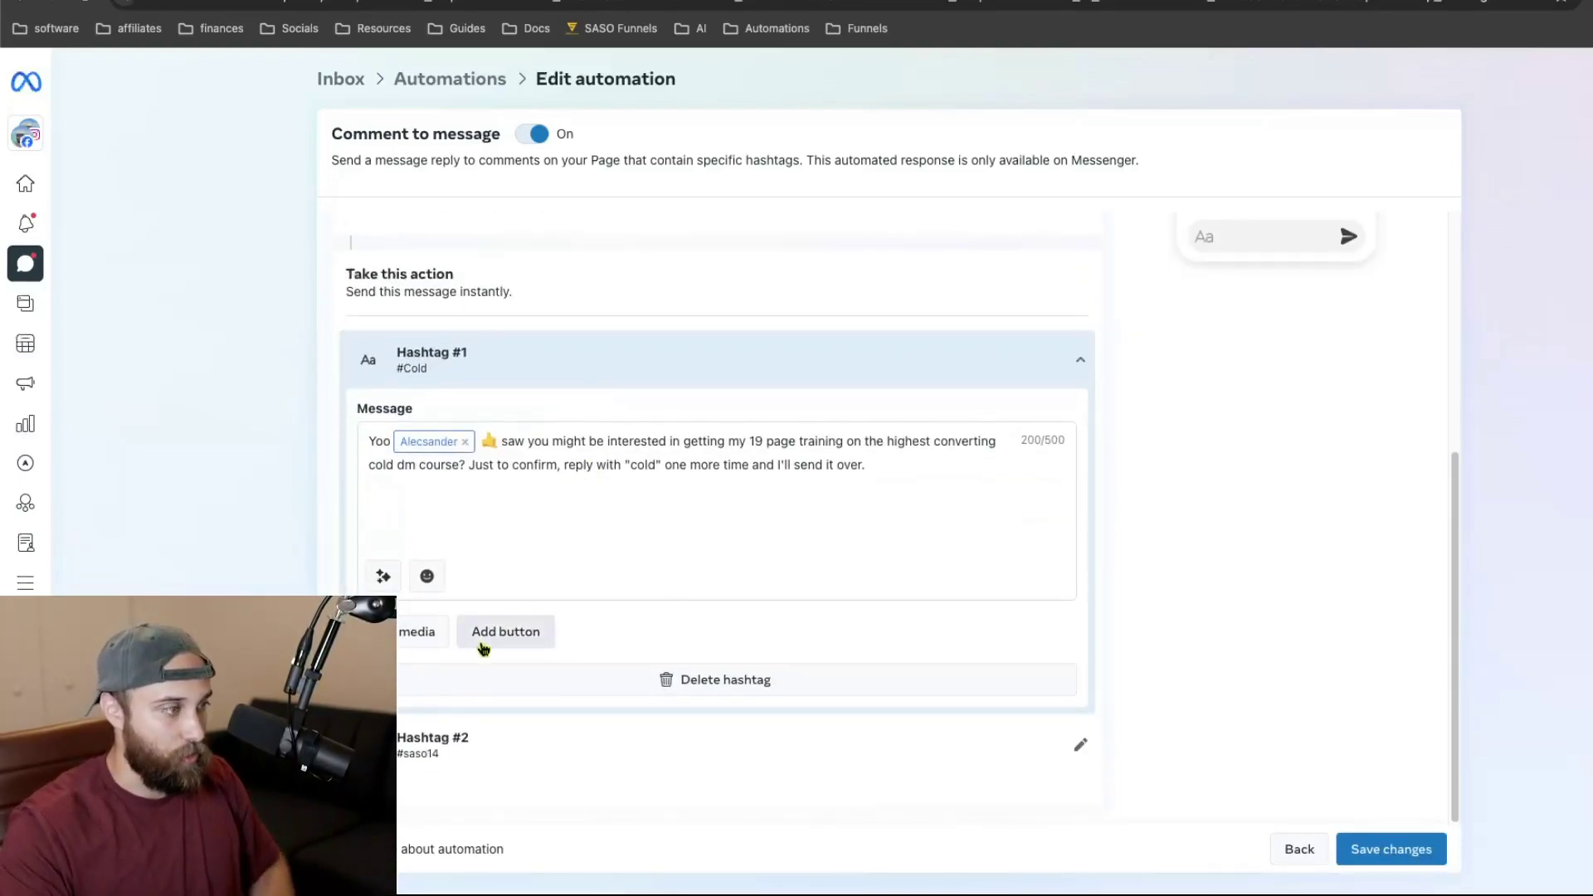
left_click(1078, 758)
- Delete #saso14, save the automation with only #Cold, and move to the GHL Workflow List
scroll(913, 739, "down", 3)
left_click(748, 741)
scroll(1330, 704, "up", 5)
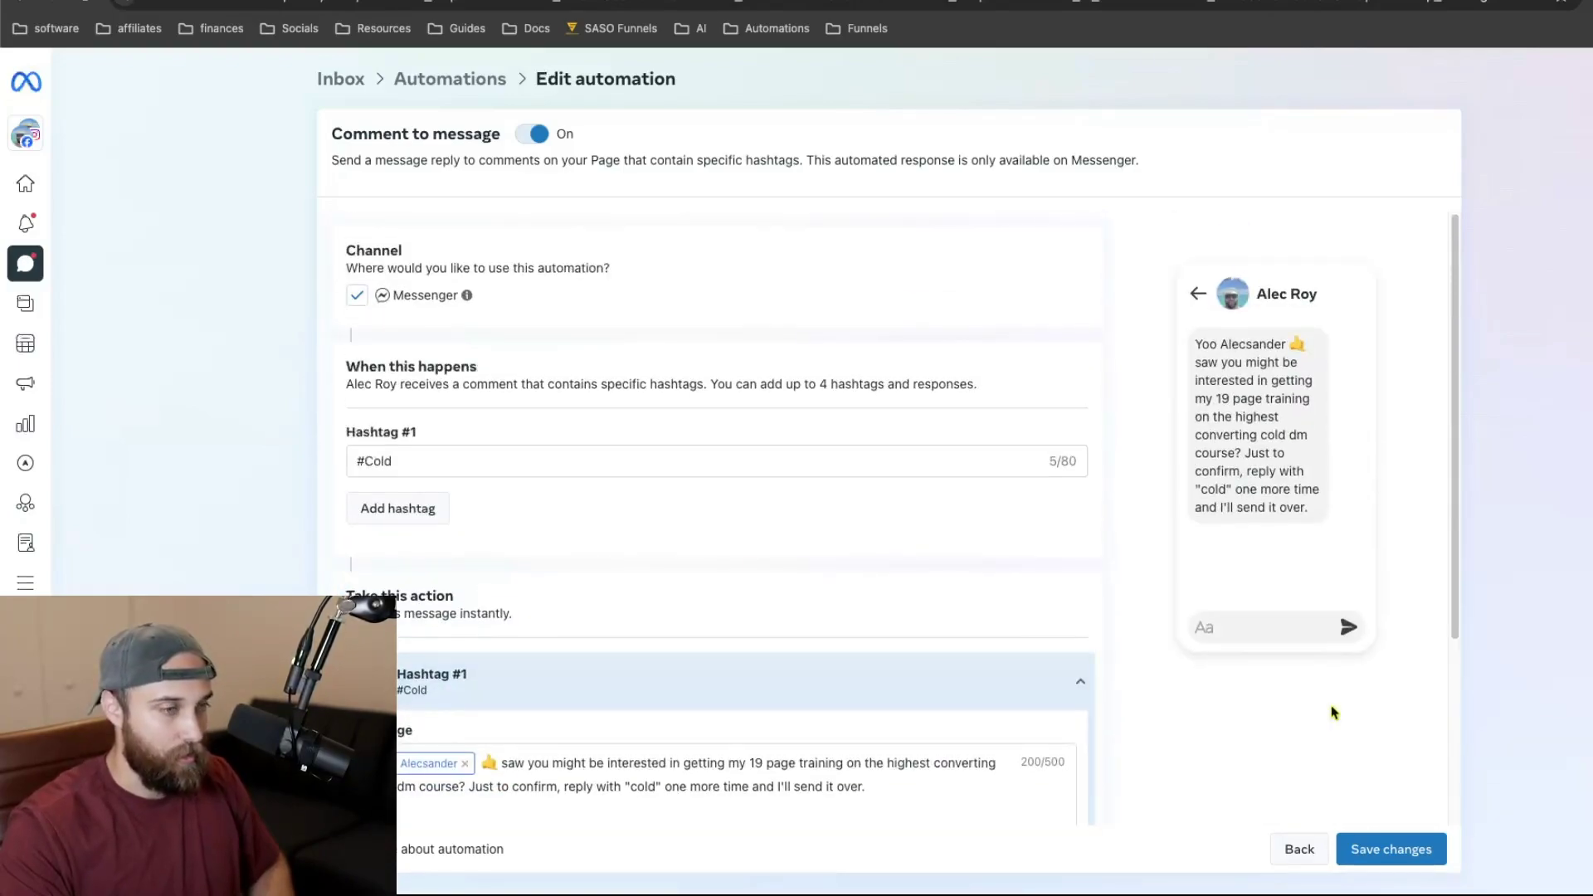
left_click(1384, 845)
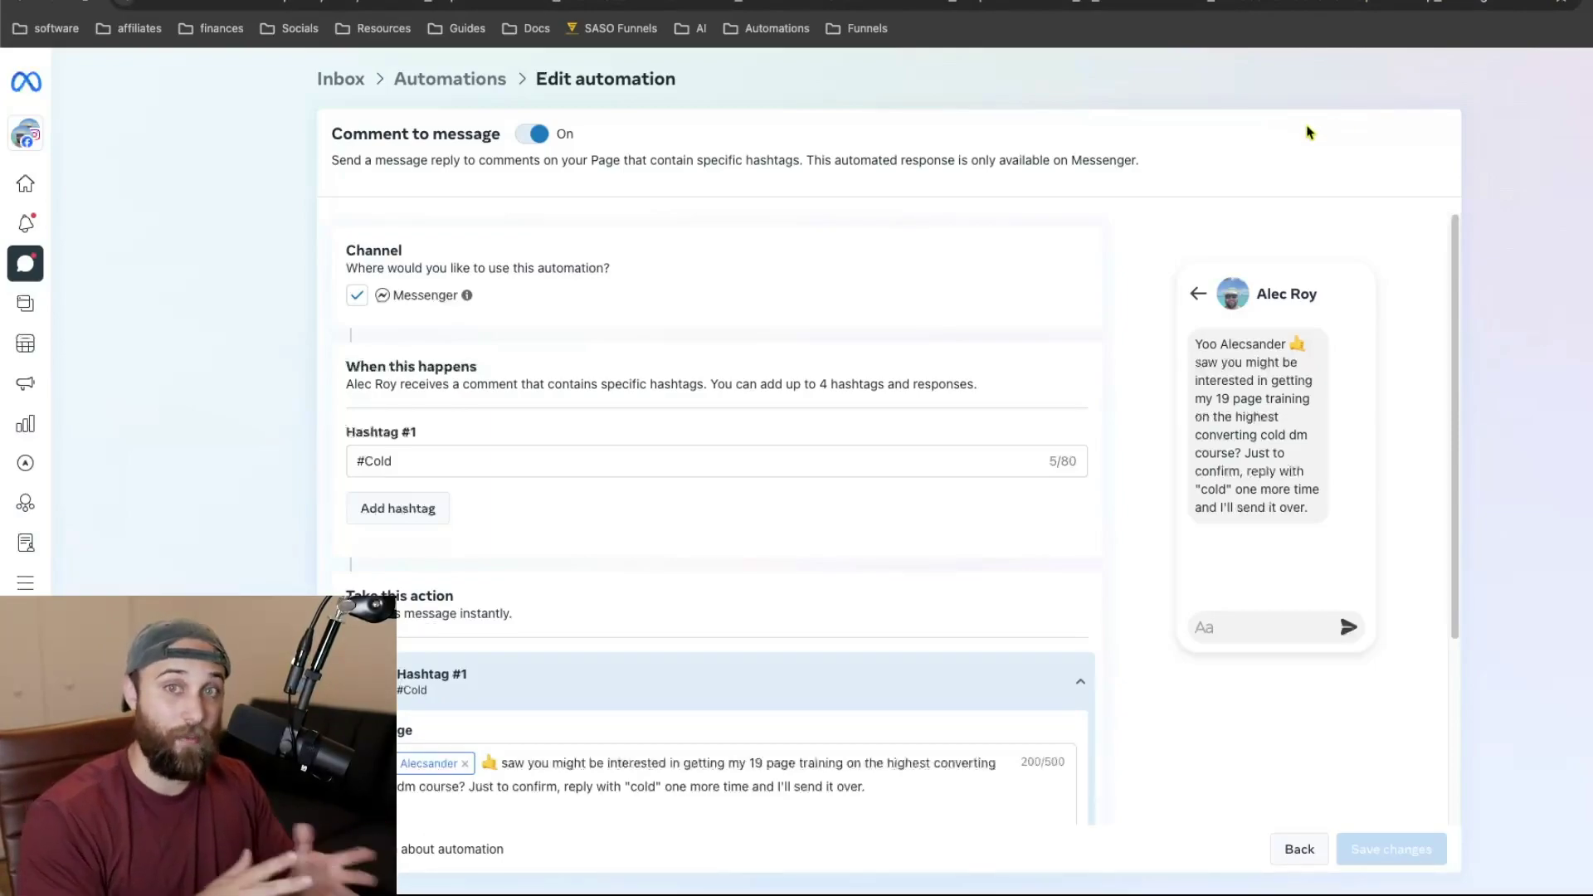
left_click(722, 10)
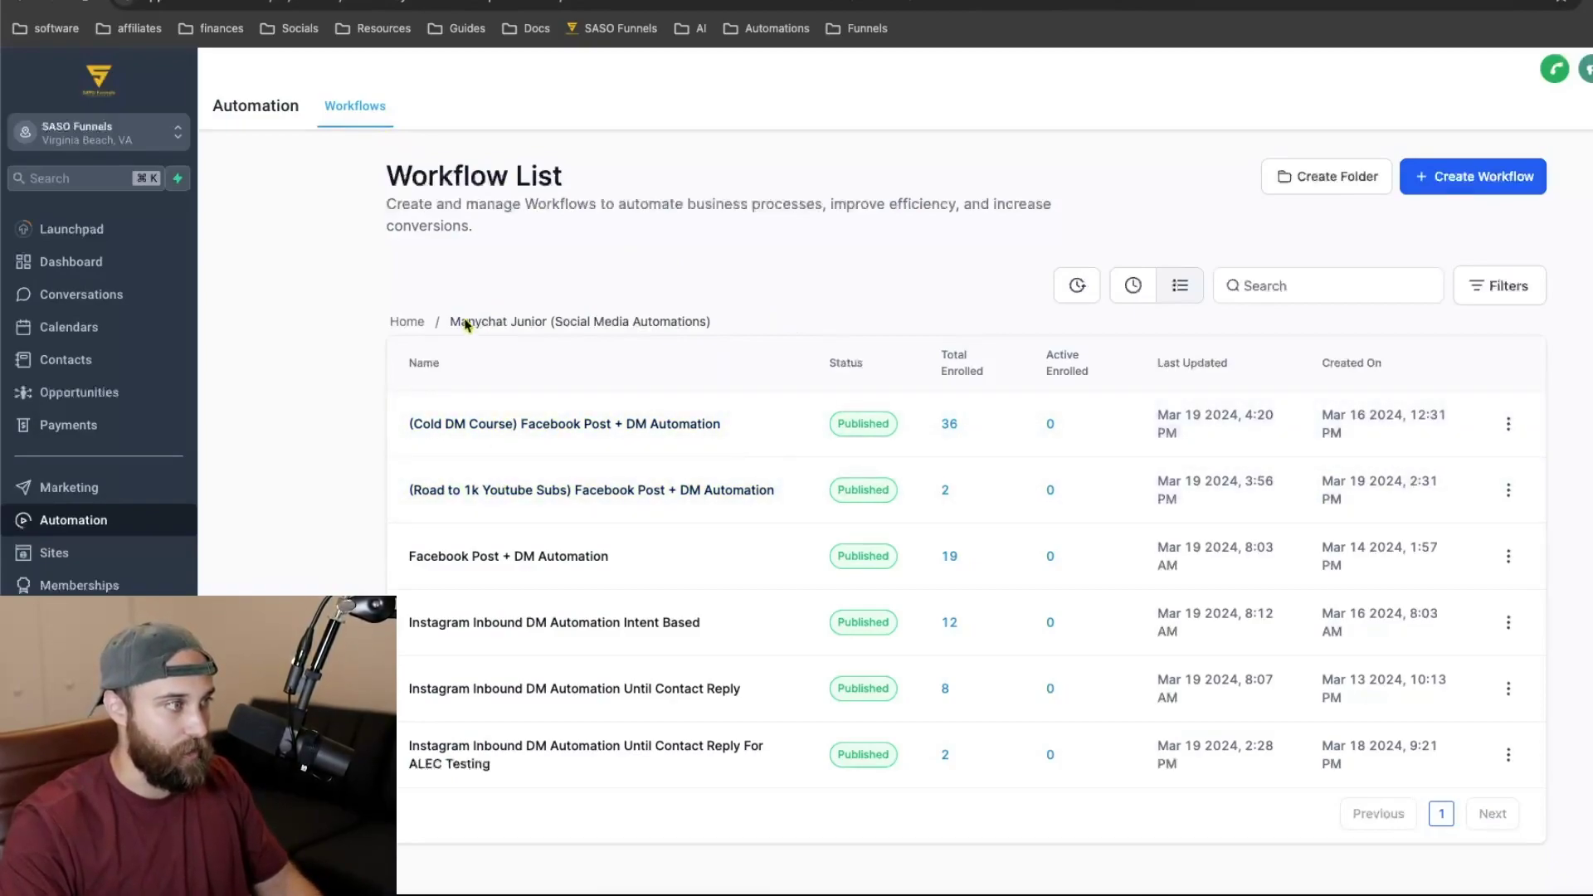
- Open the (Cold DM Course) Facebook Post + DM Automation workflow and view its first Customer Replied trigger
left_click(597, 424)
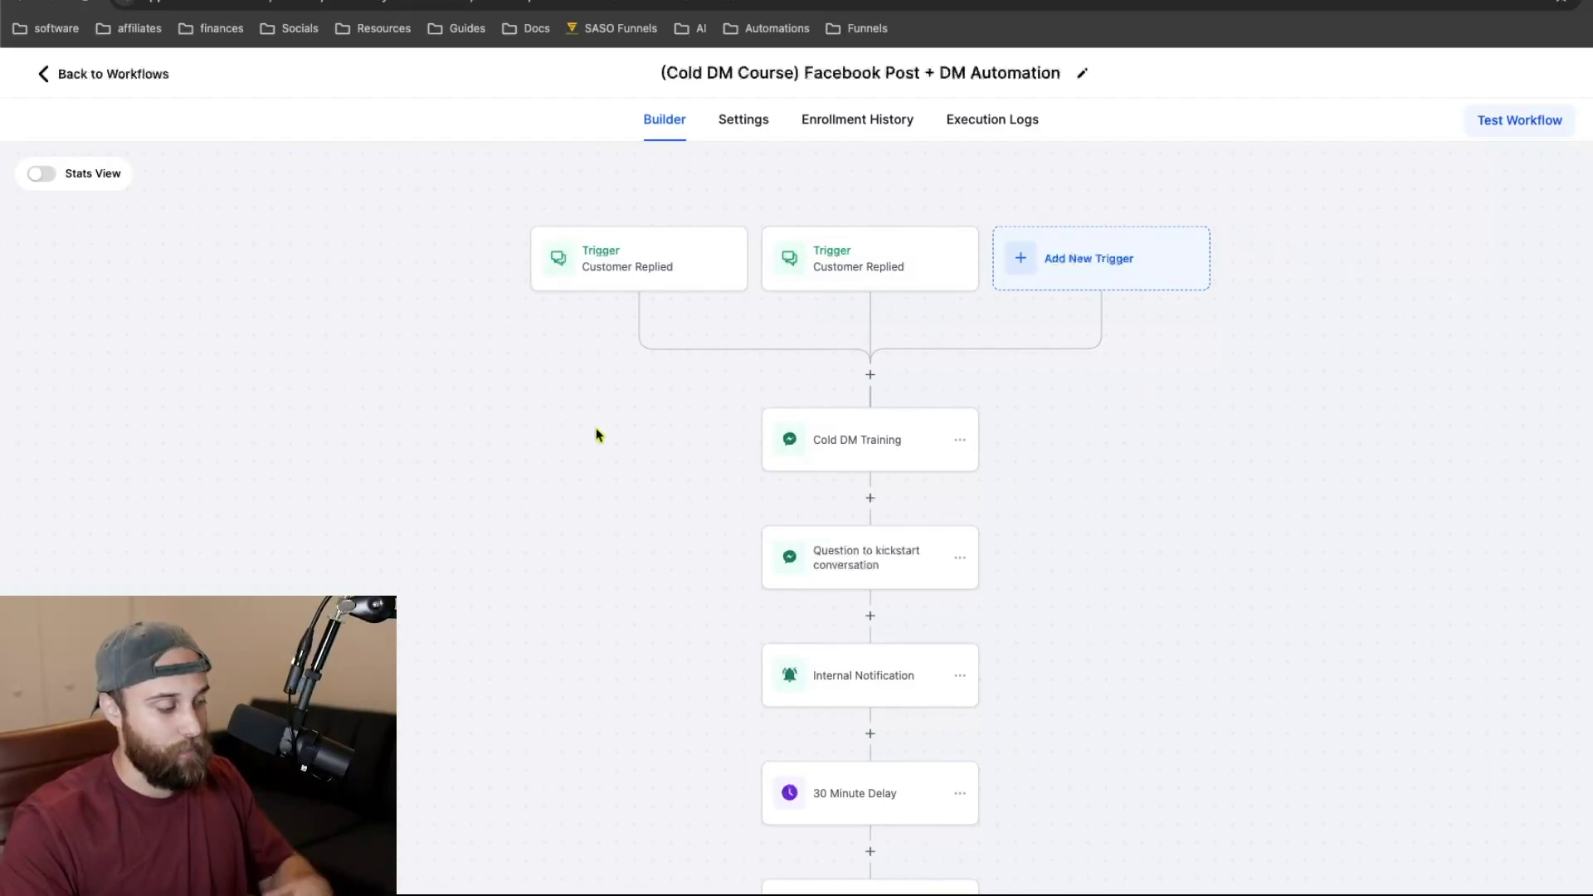
scroll(598, 435, "up", 1)
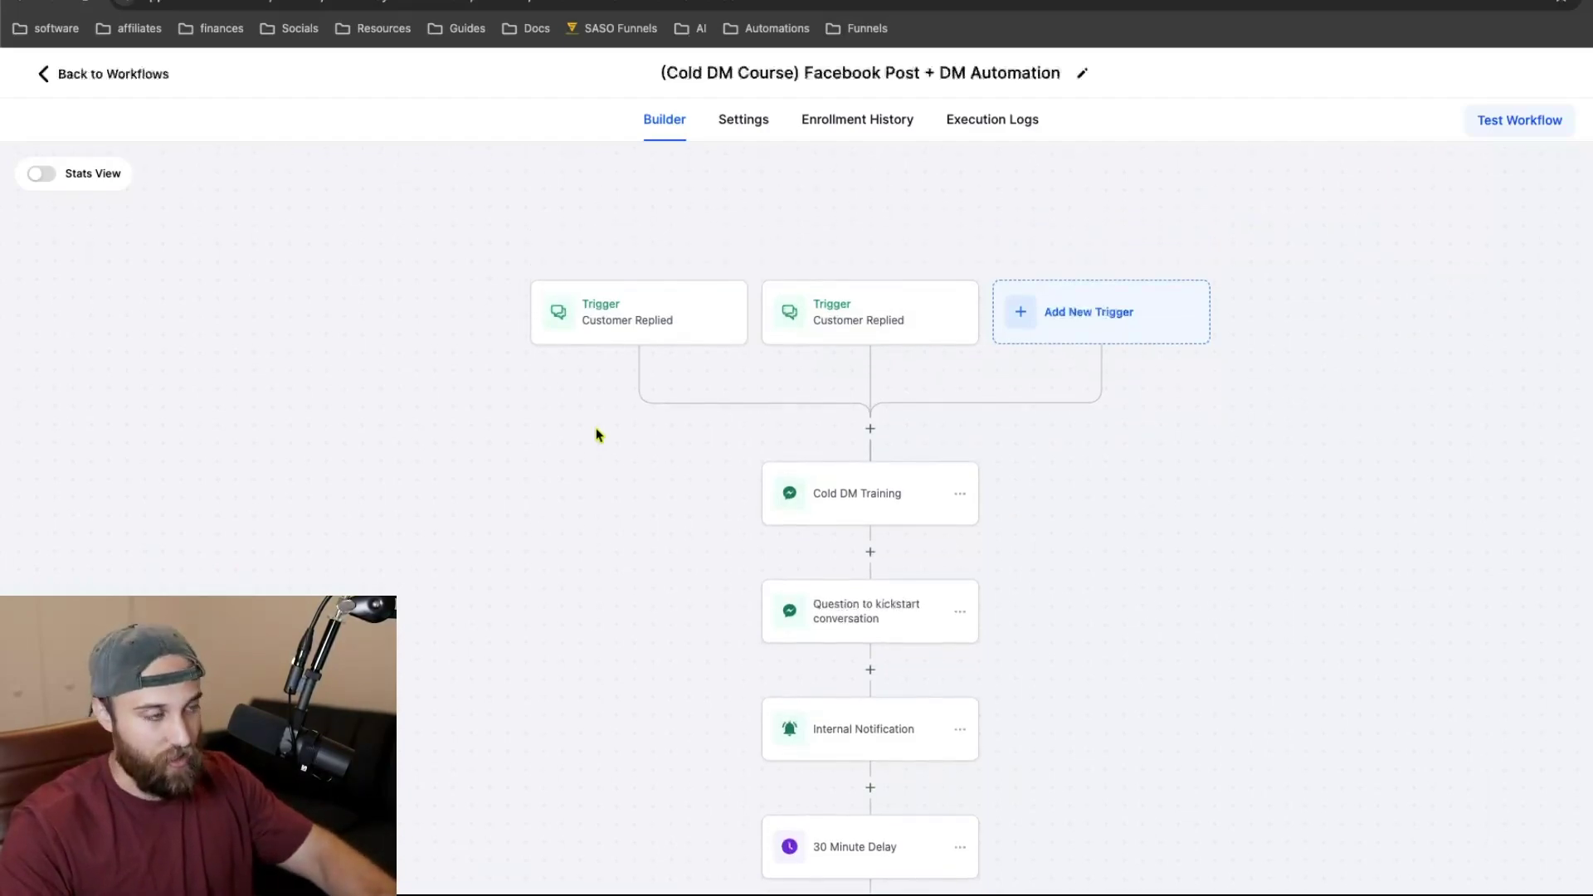
scroll(597, 421, "right", 1)
scroll(596, 421, "up", 2)
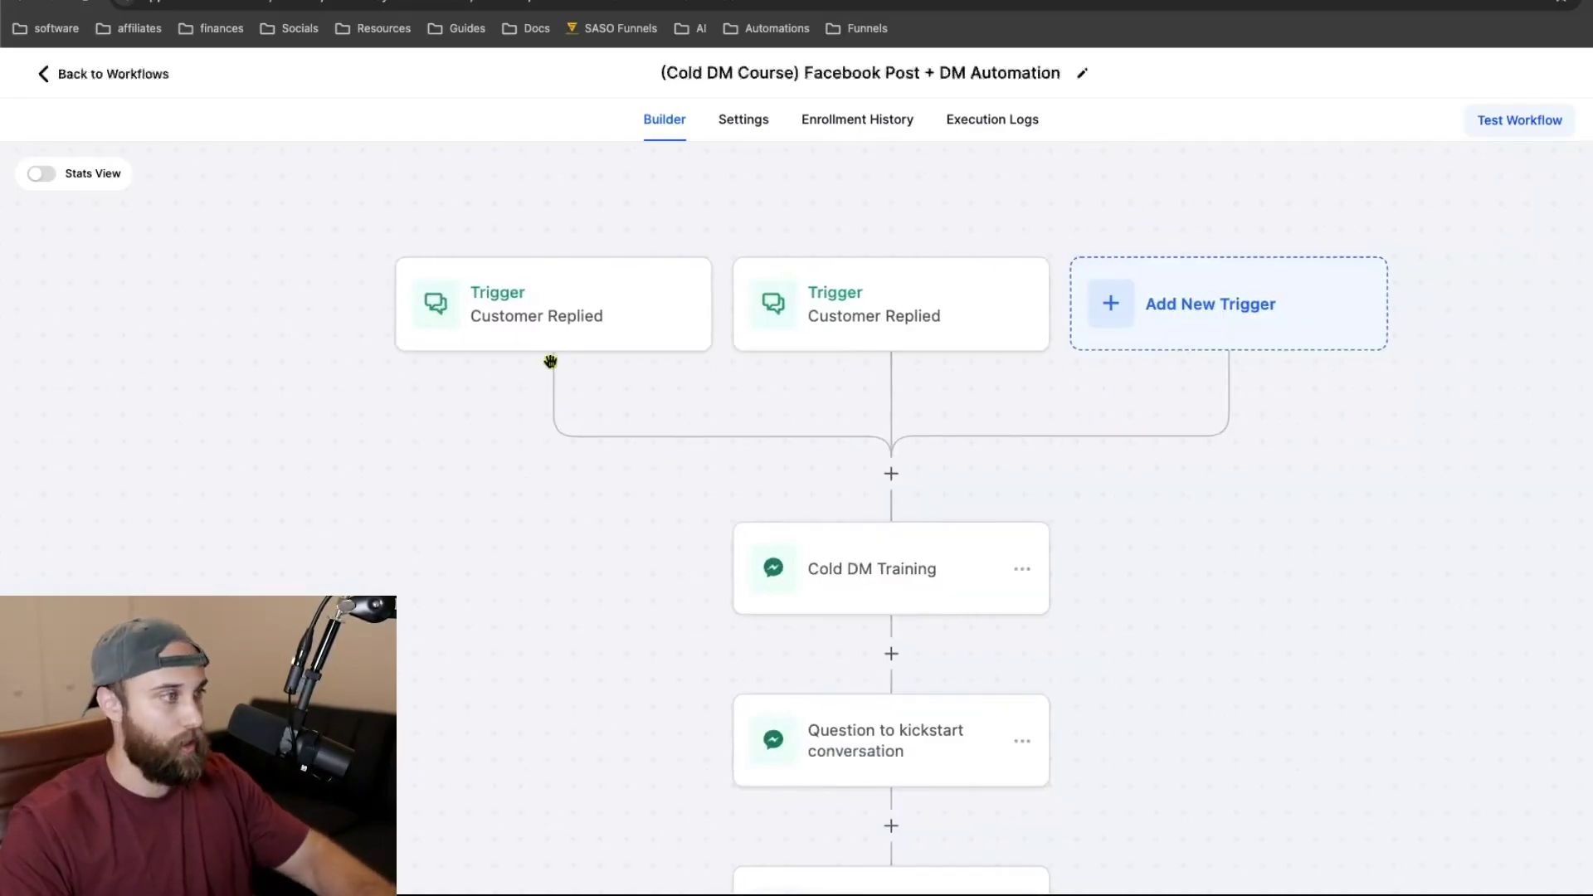
left_click(573, 313)
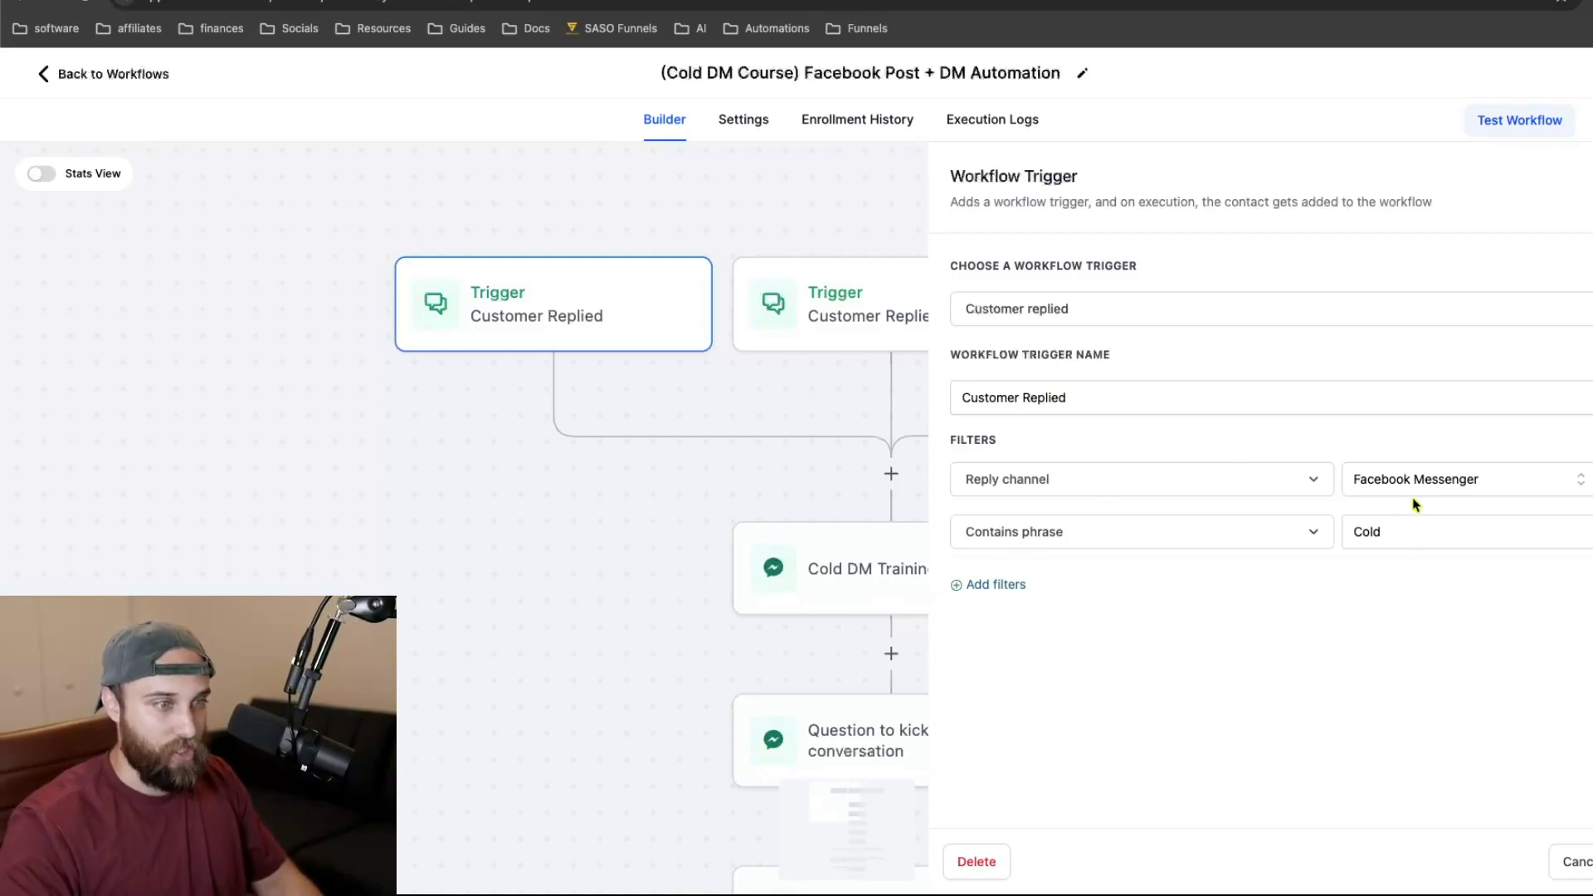
- Compare the filters of both Customer Replied triggers, then view the Cold DM Training message step
left_click_drag(839, 462, 637, 471)
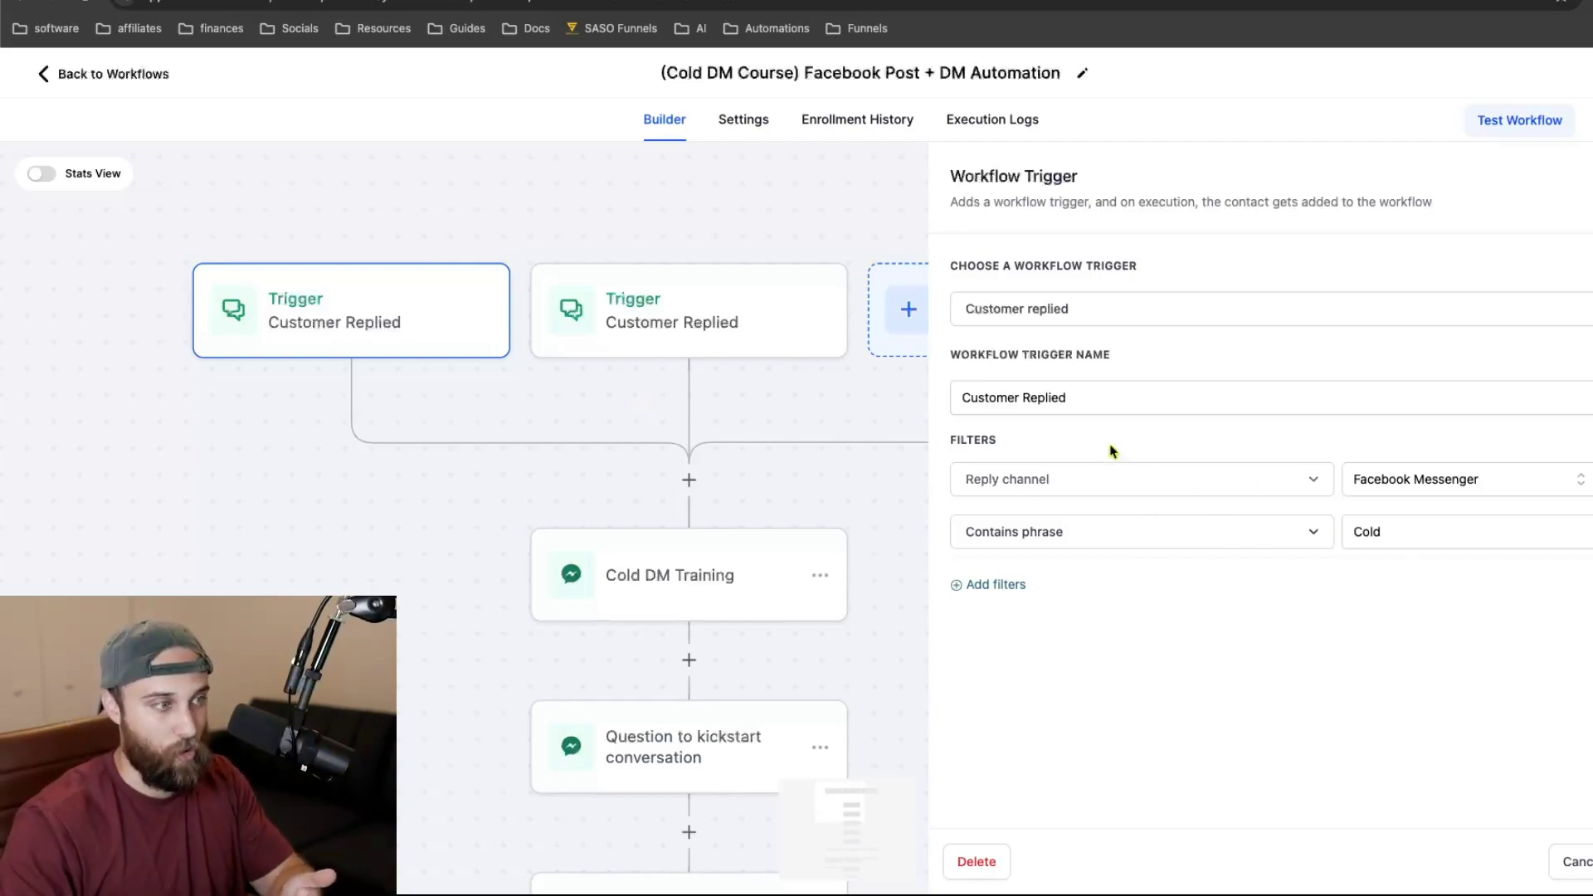
left_click(713, 297)
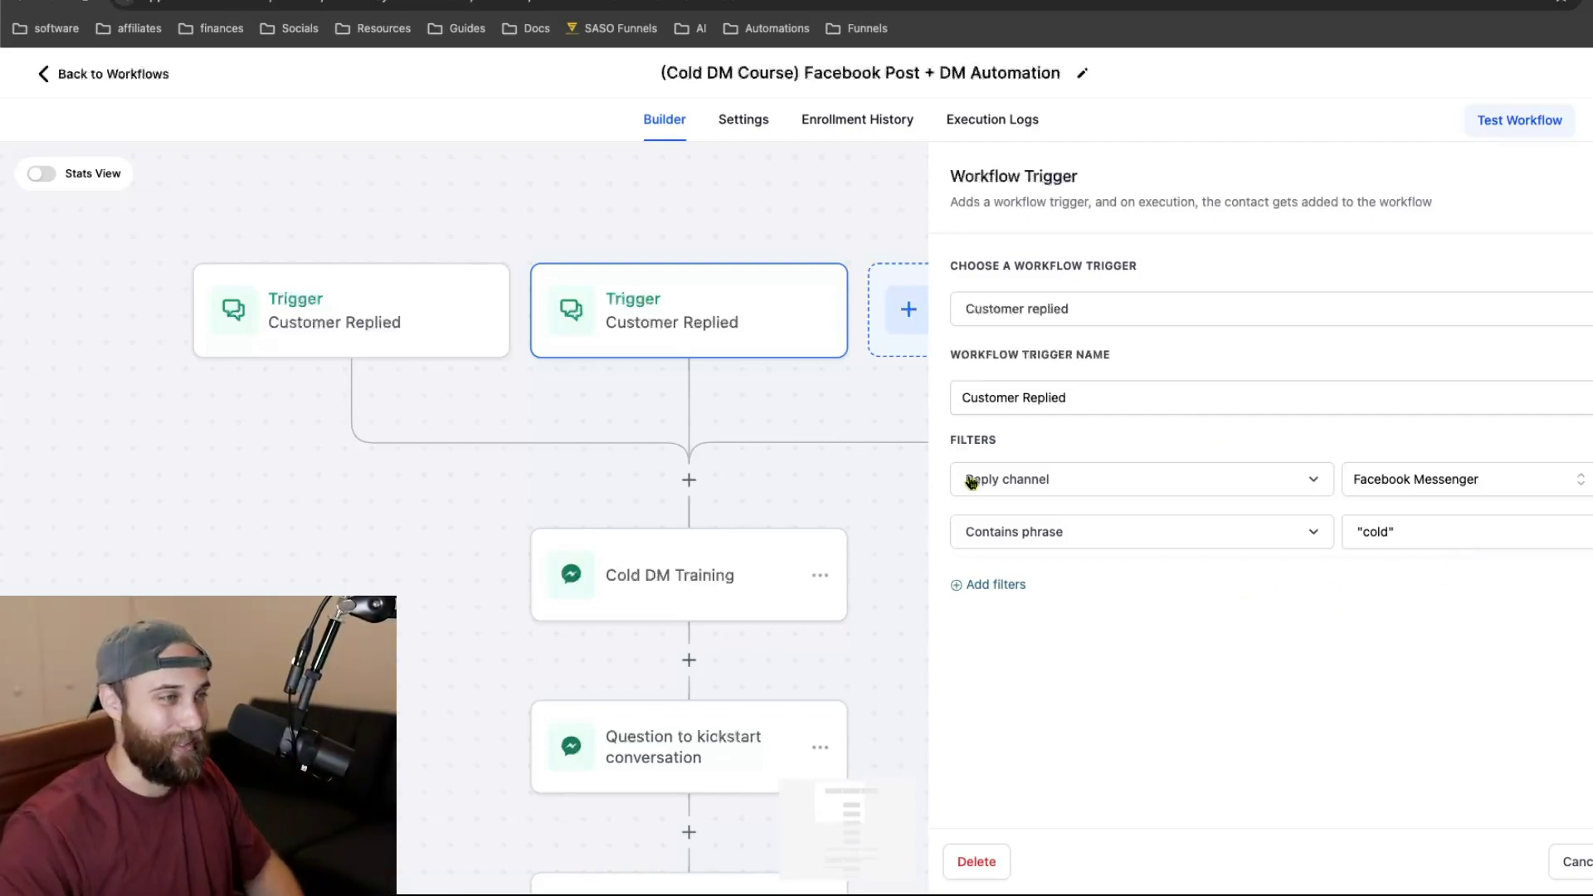
left_click(453, 326)
scroll(825, 454, "down", 1)
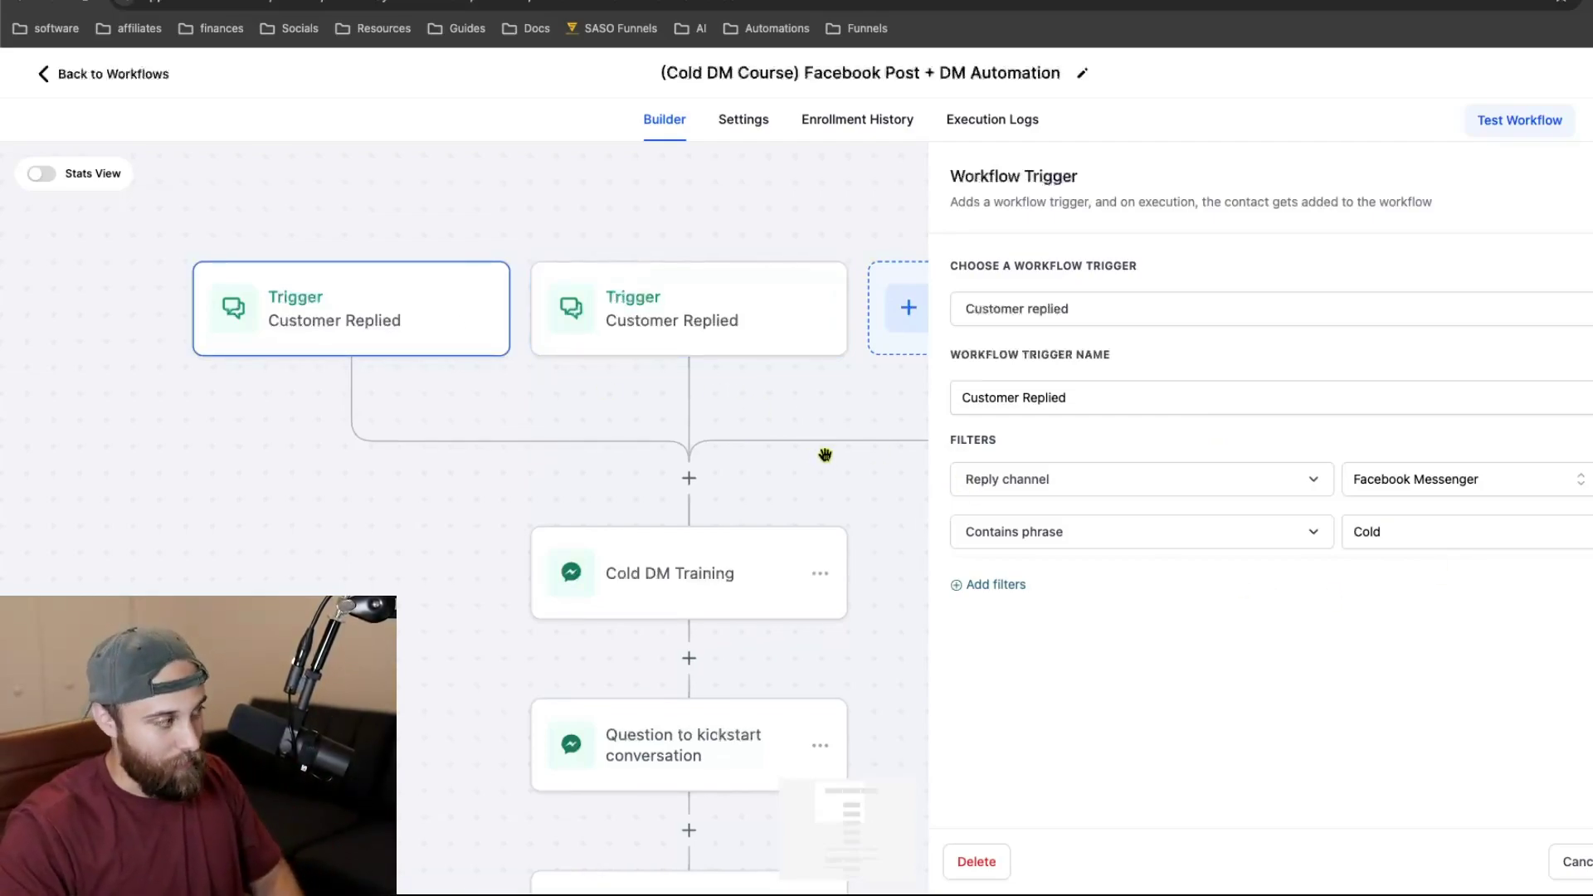
left_click(735, 330)
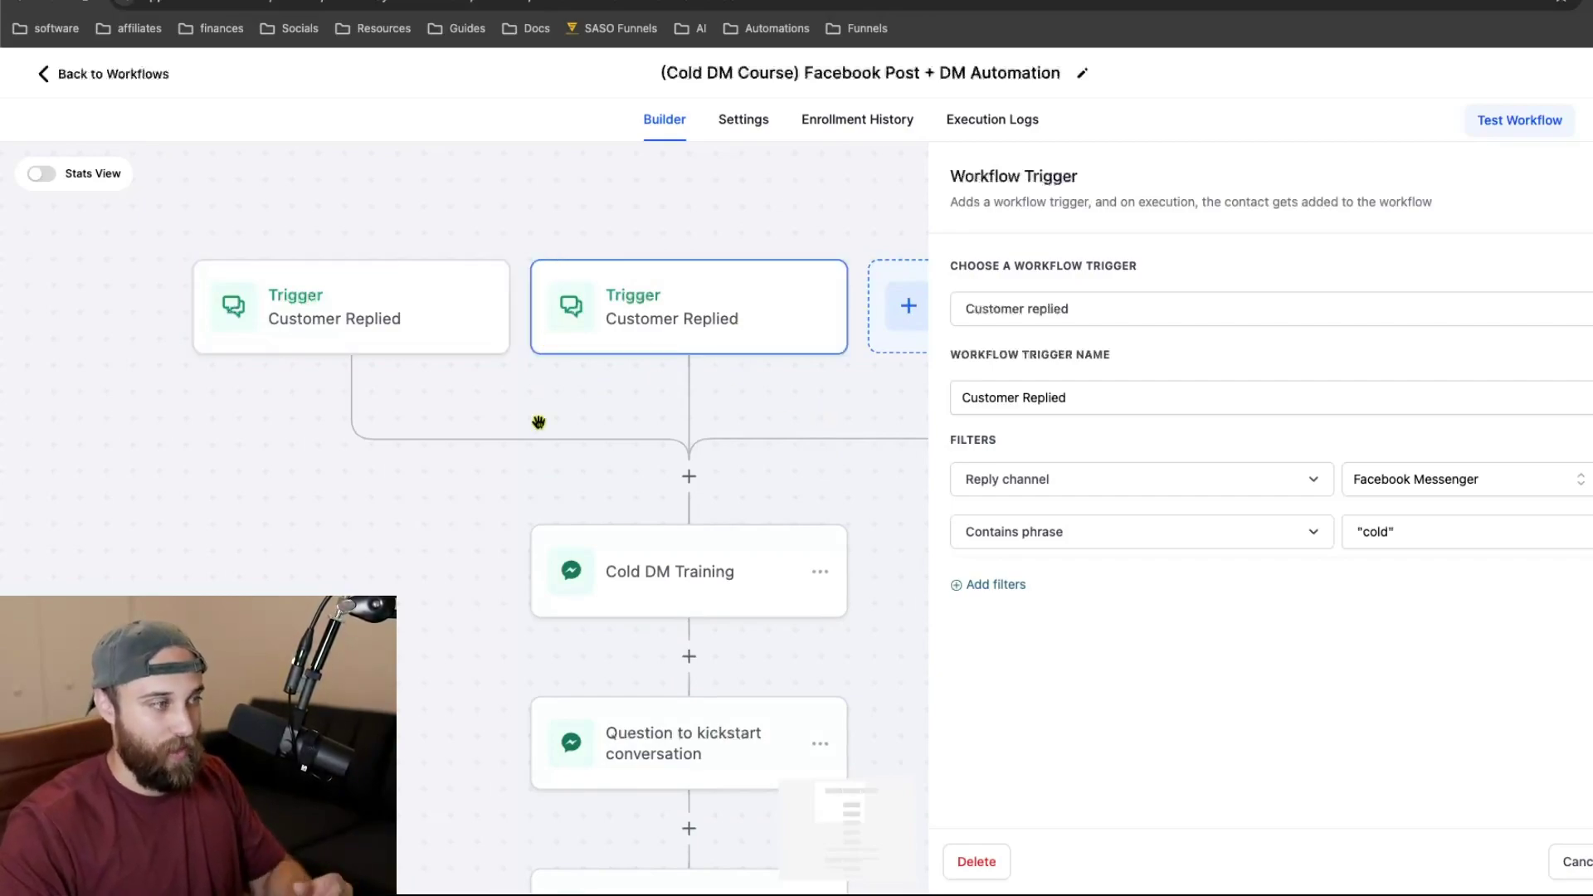
scroll(539, 423, "down", 1)
left_click(691, 547)
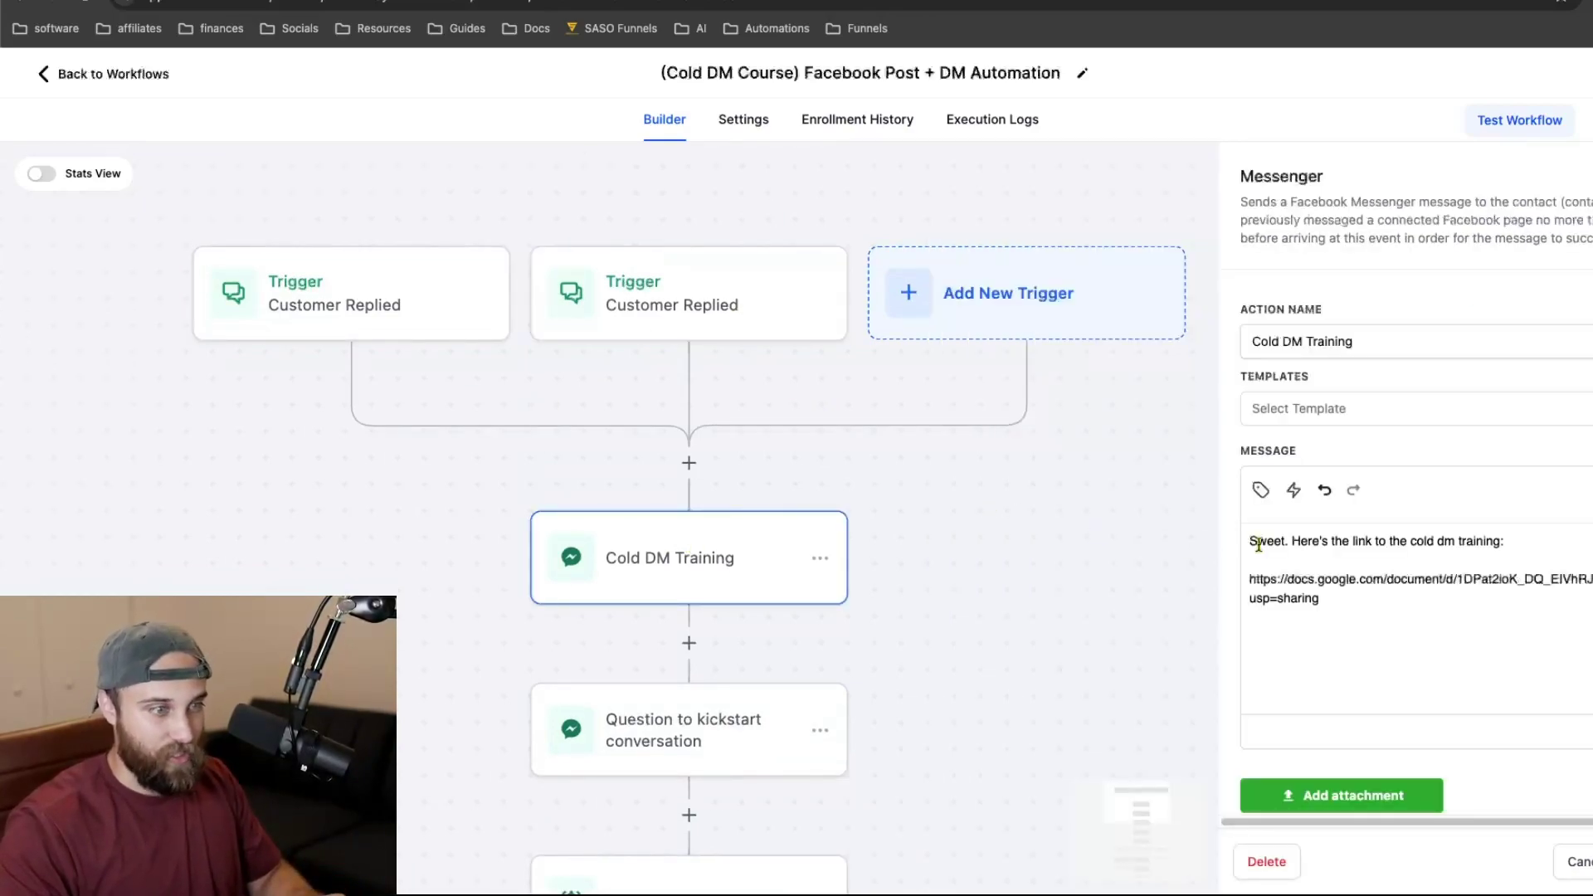
- View the Question to kickstart conversation Messenger message step
scroll(1325, 563, "down", 1)
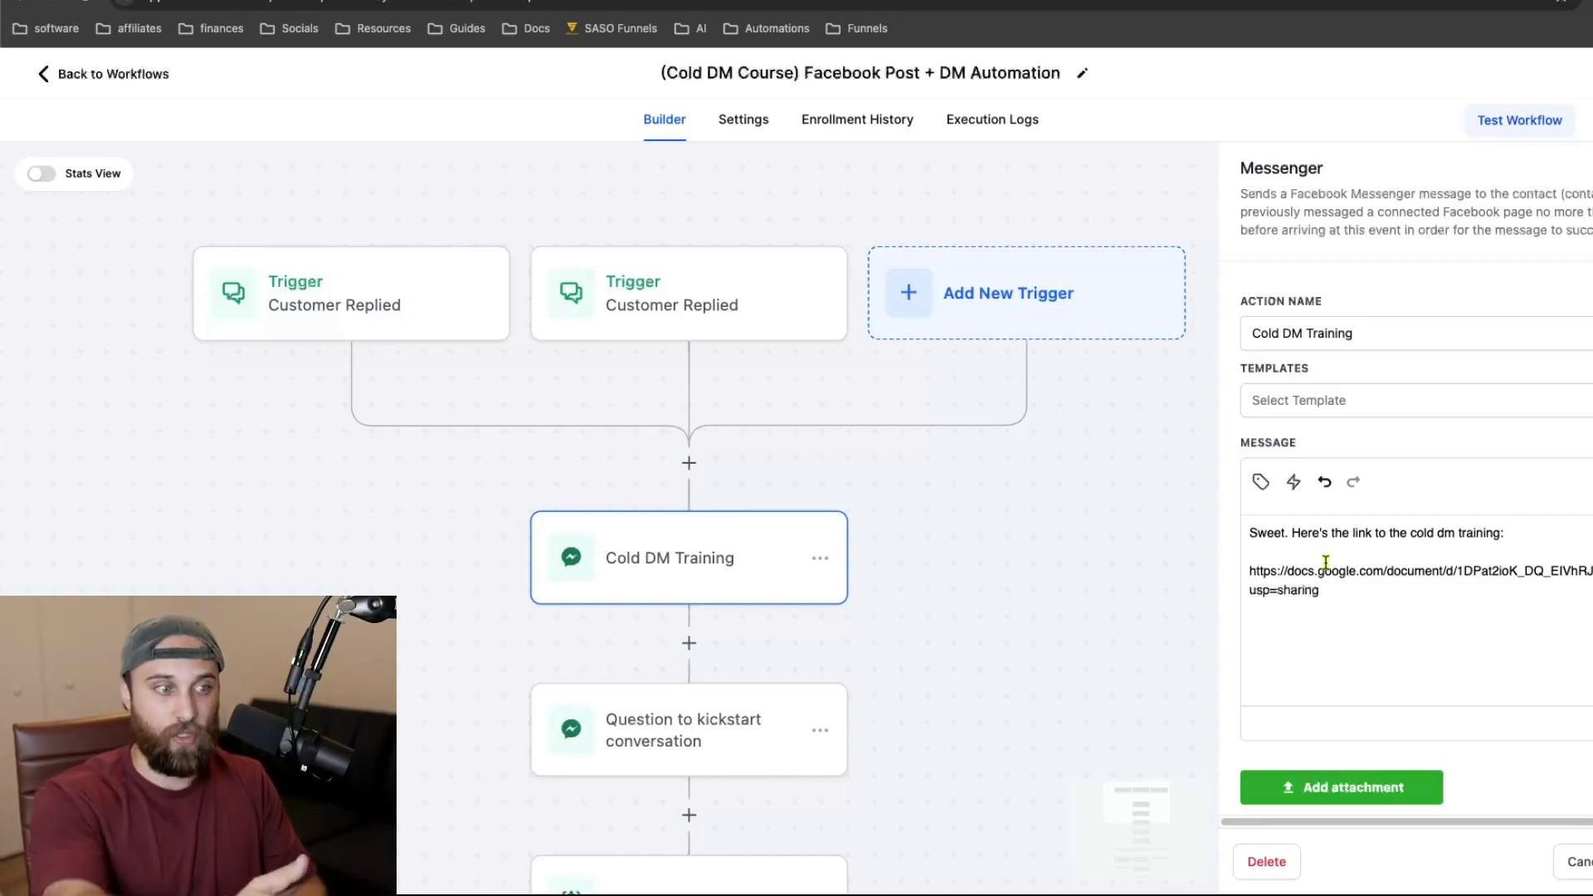
scroll(1325, 562, "down", 1)
scroll(949, 548, "down", 1)
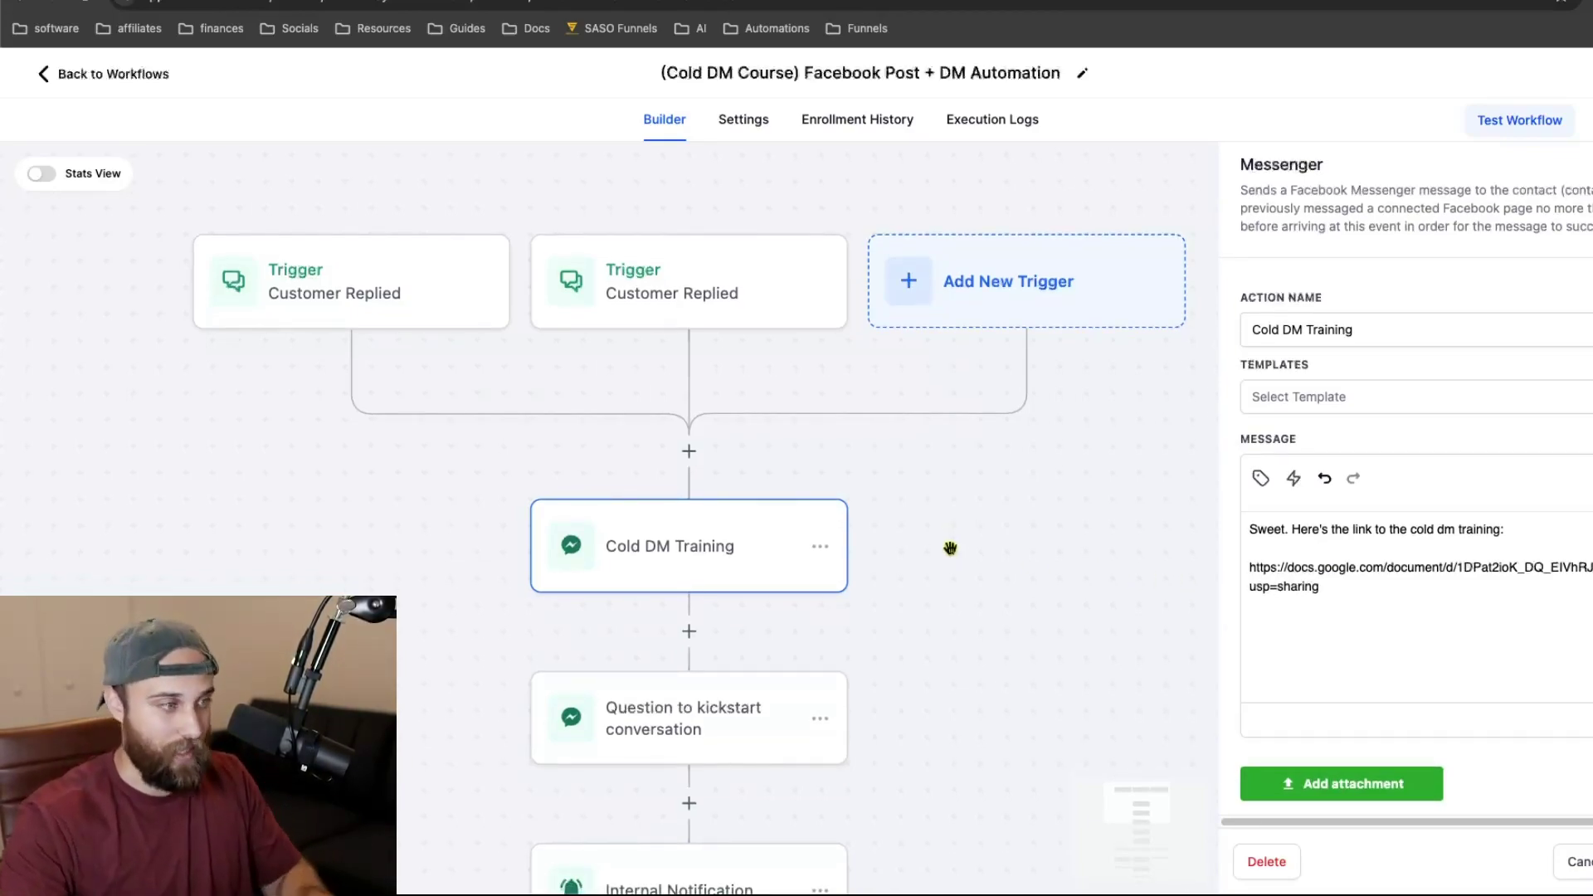
scroll(912, 580, "down", 3)
left_click(788, 643)
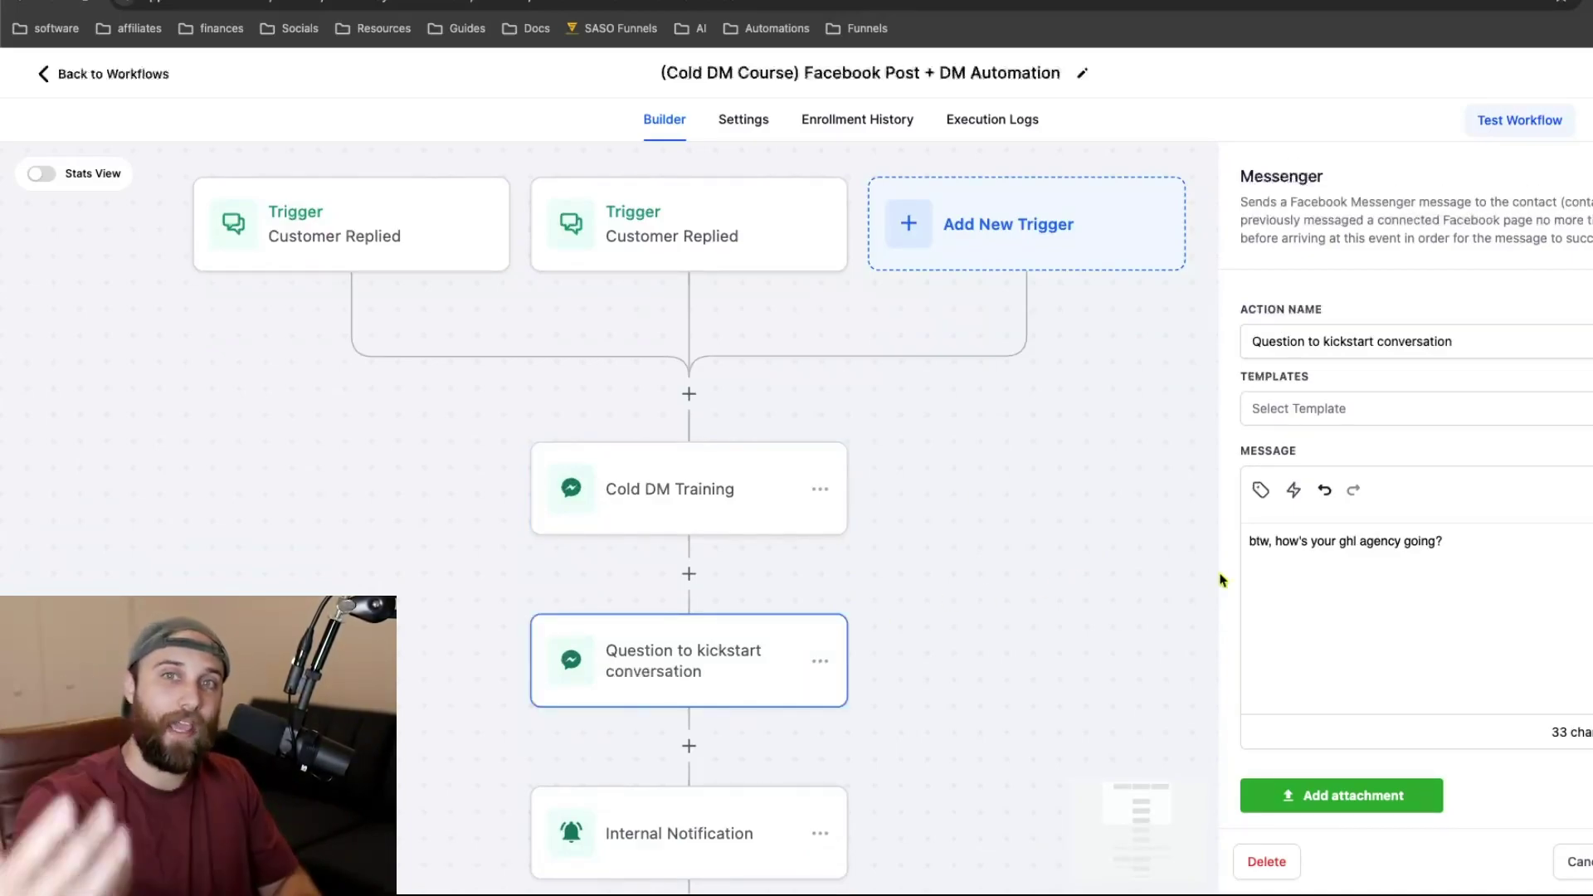
scroll(963, 562, "down", 3)
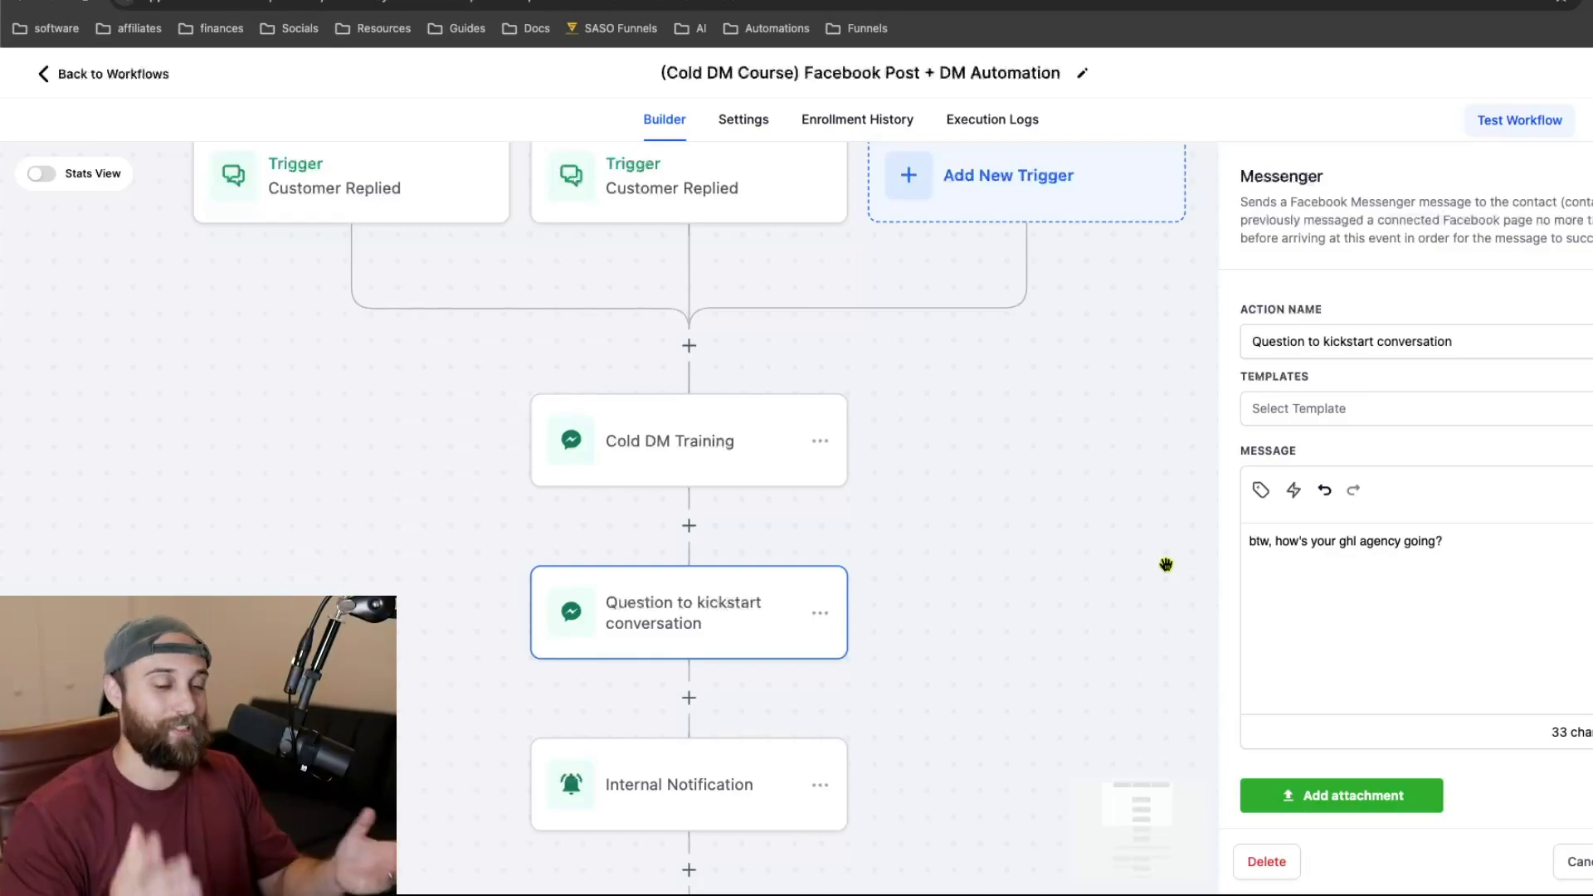
scroll(1166, 564, "down", 1)
- Recheck Cold DM Training and the kickstart question, then view the New Social Lead internal notification
left_click(717, 393)
left_click(705, 555)
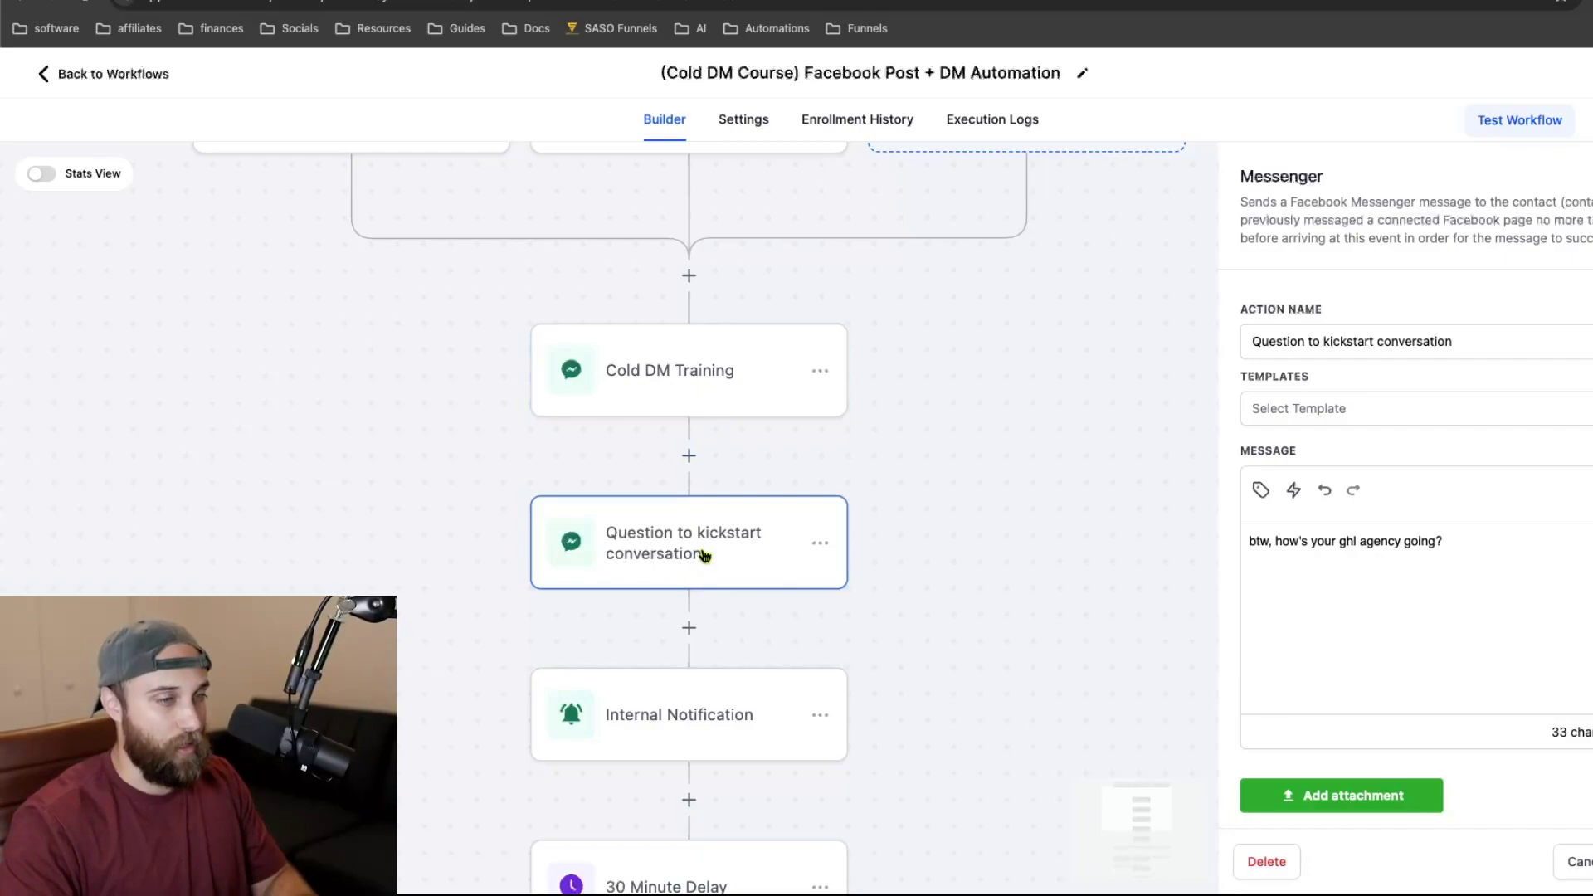
left_click(728, 731)
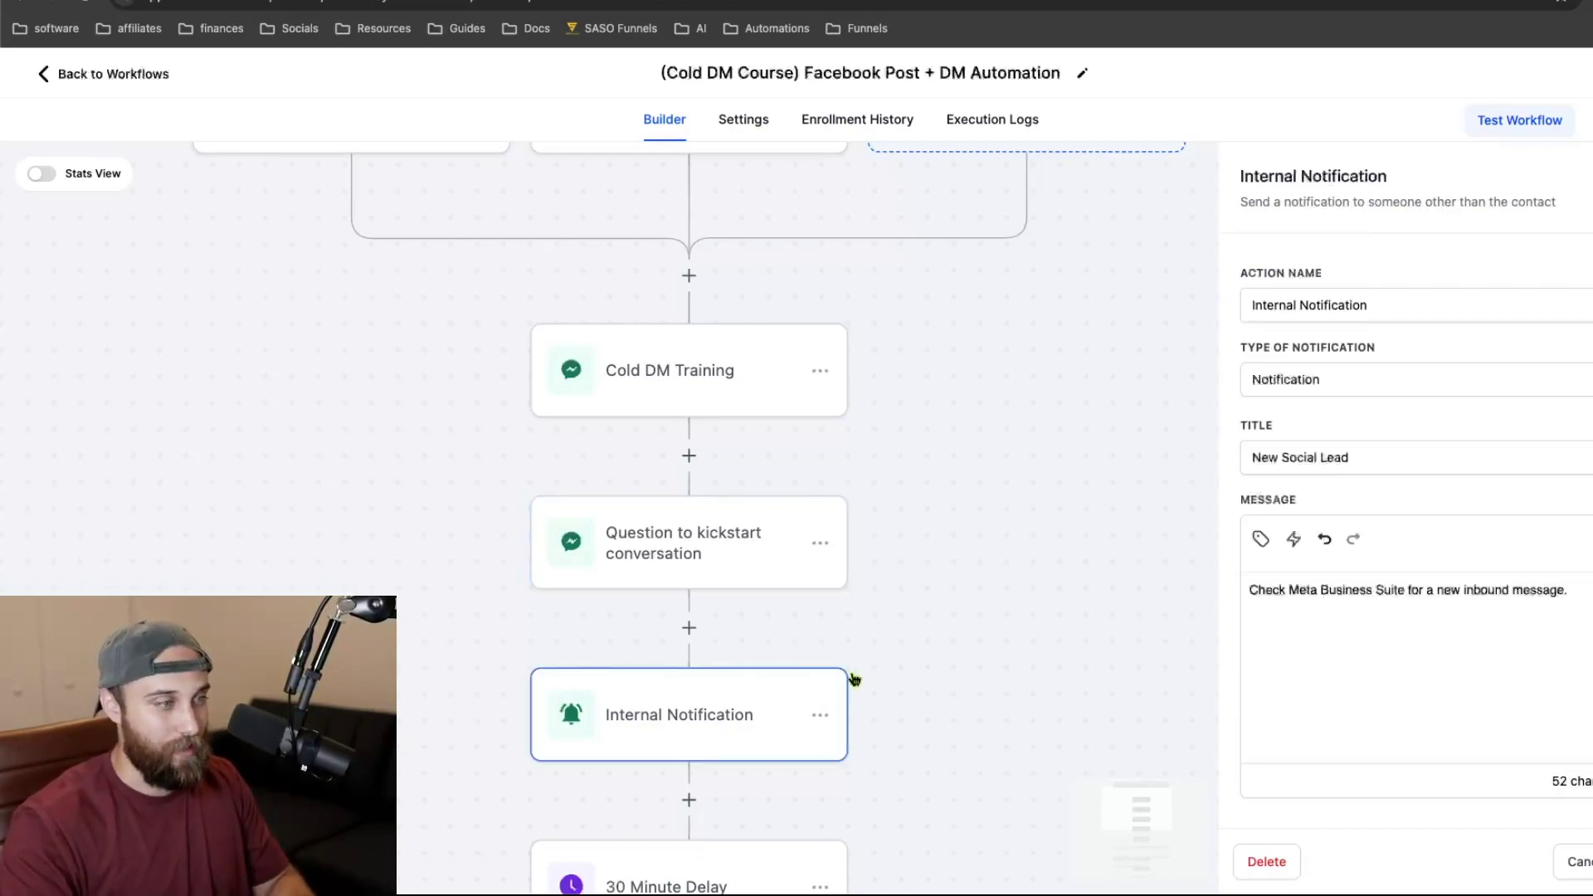
- Inspect the 30 Minute Delay wait step's settings
scroll(853, 644, "down", 1)
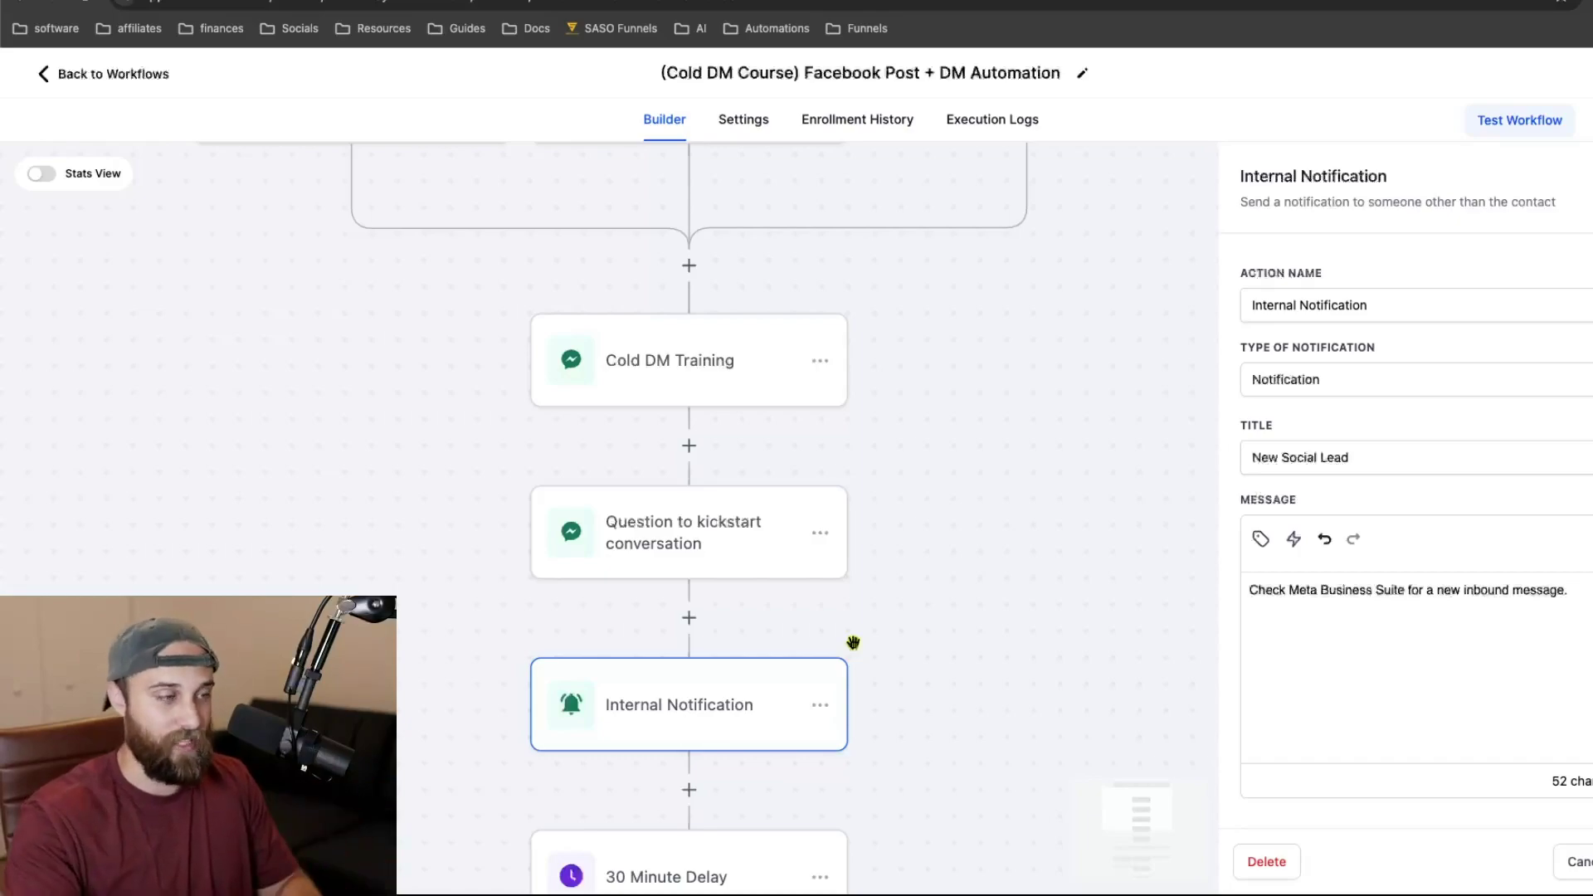
scroll(853, 642, "down", 2)
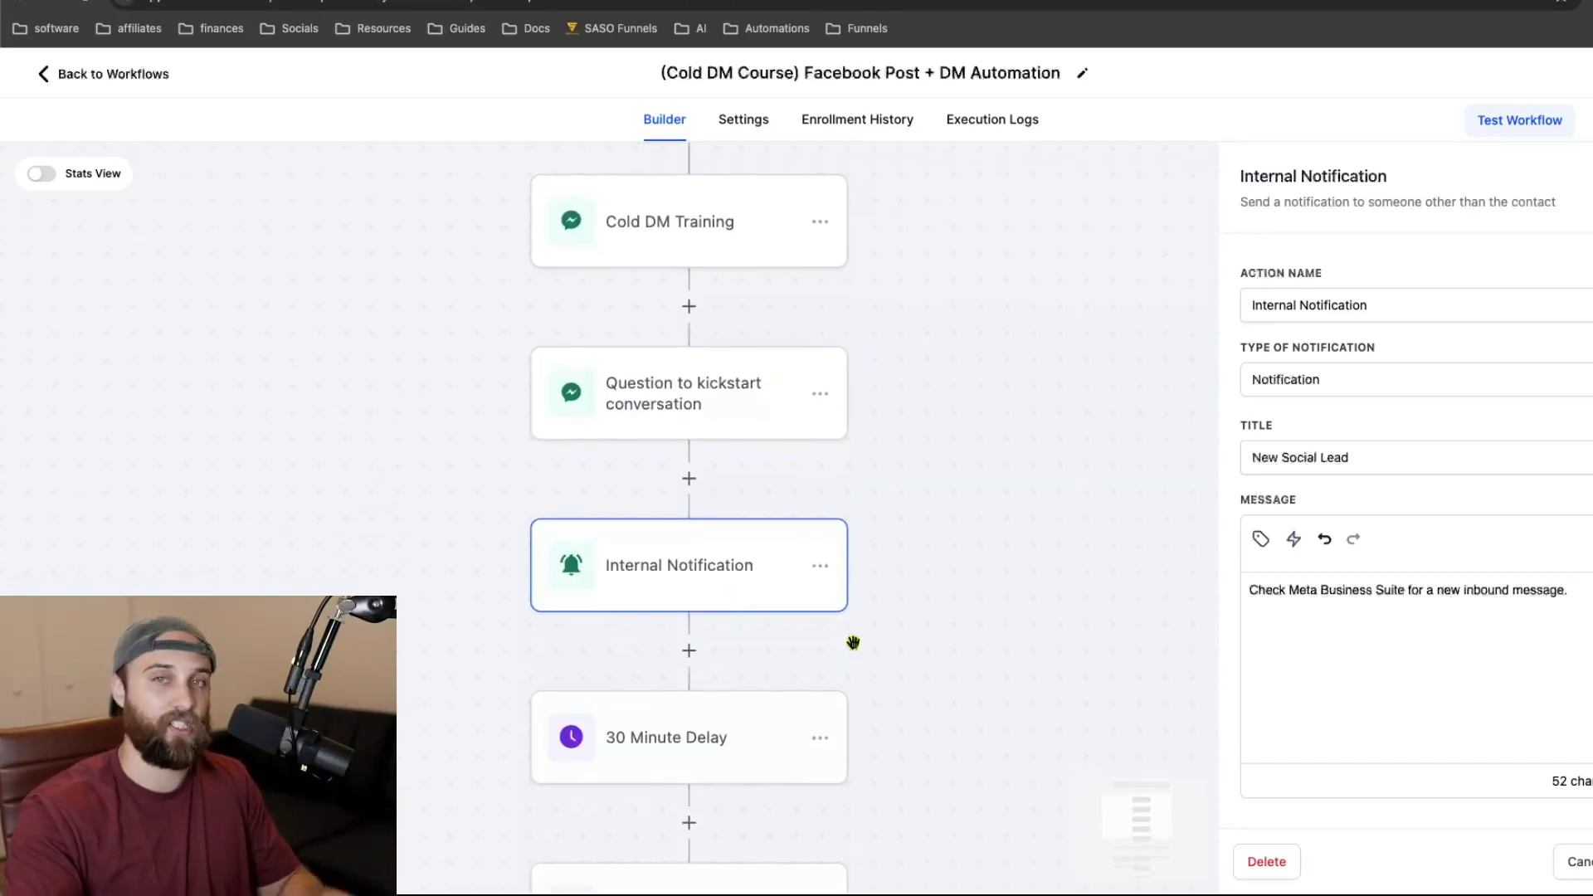
scroll(853, 643, "down", 1)
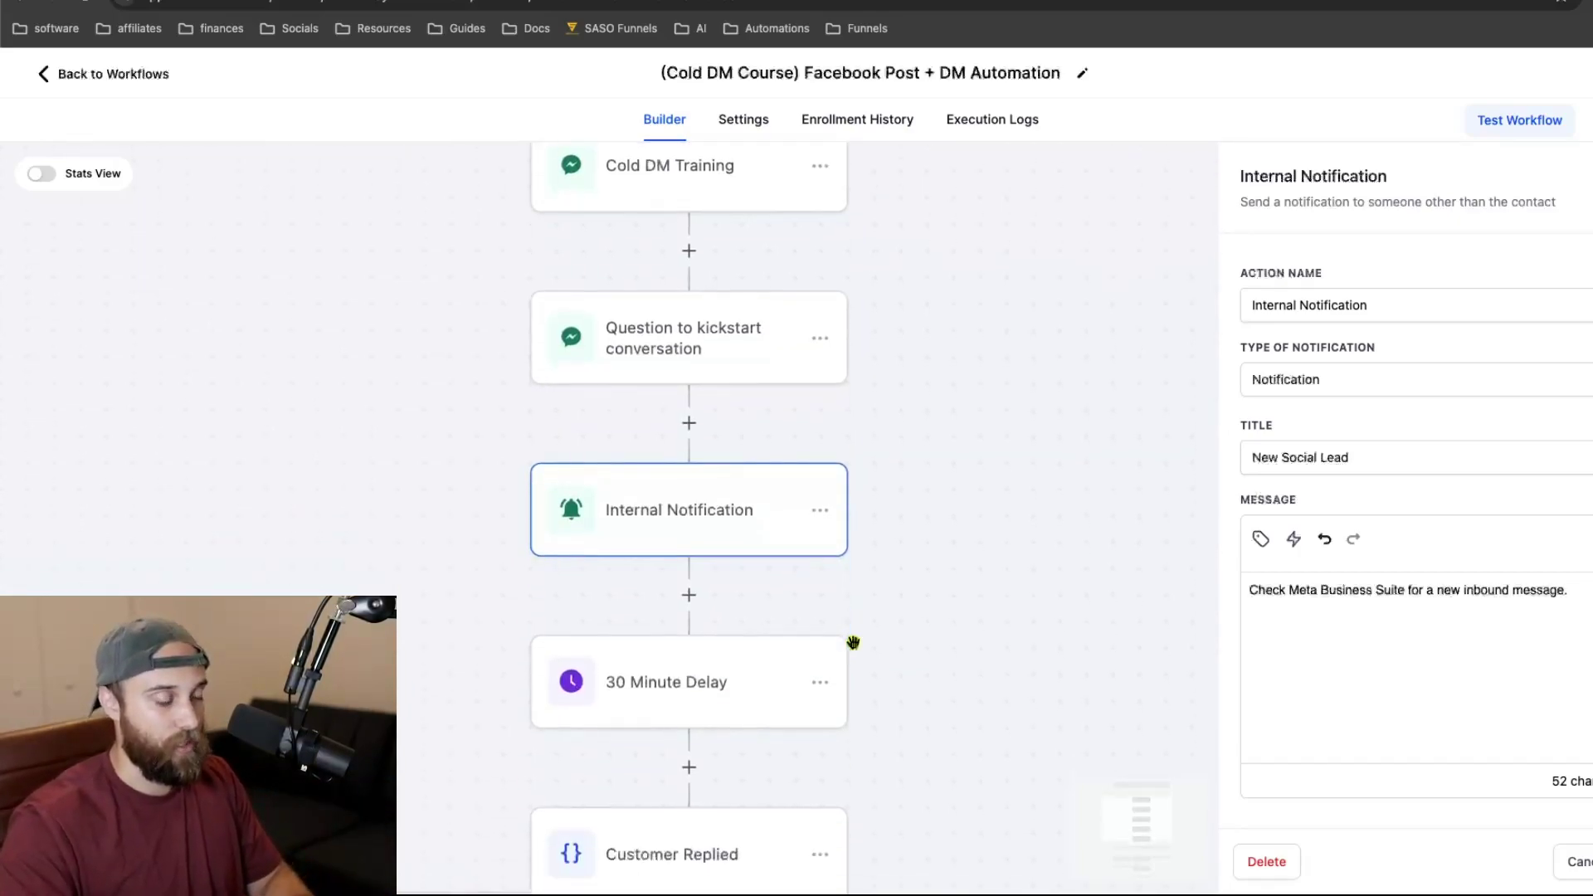
scroll(853, 642, "down", 1)
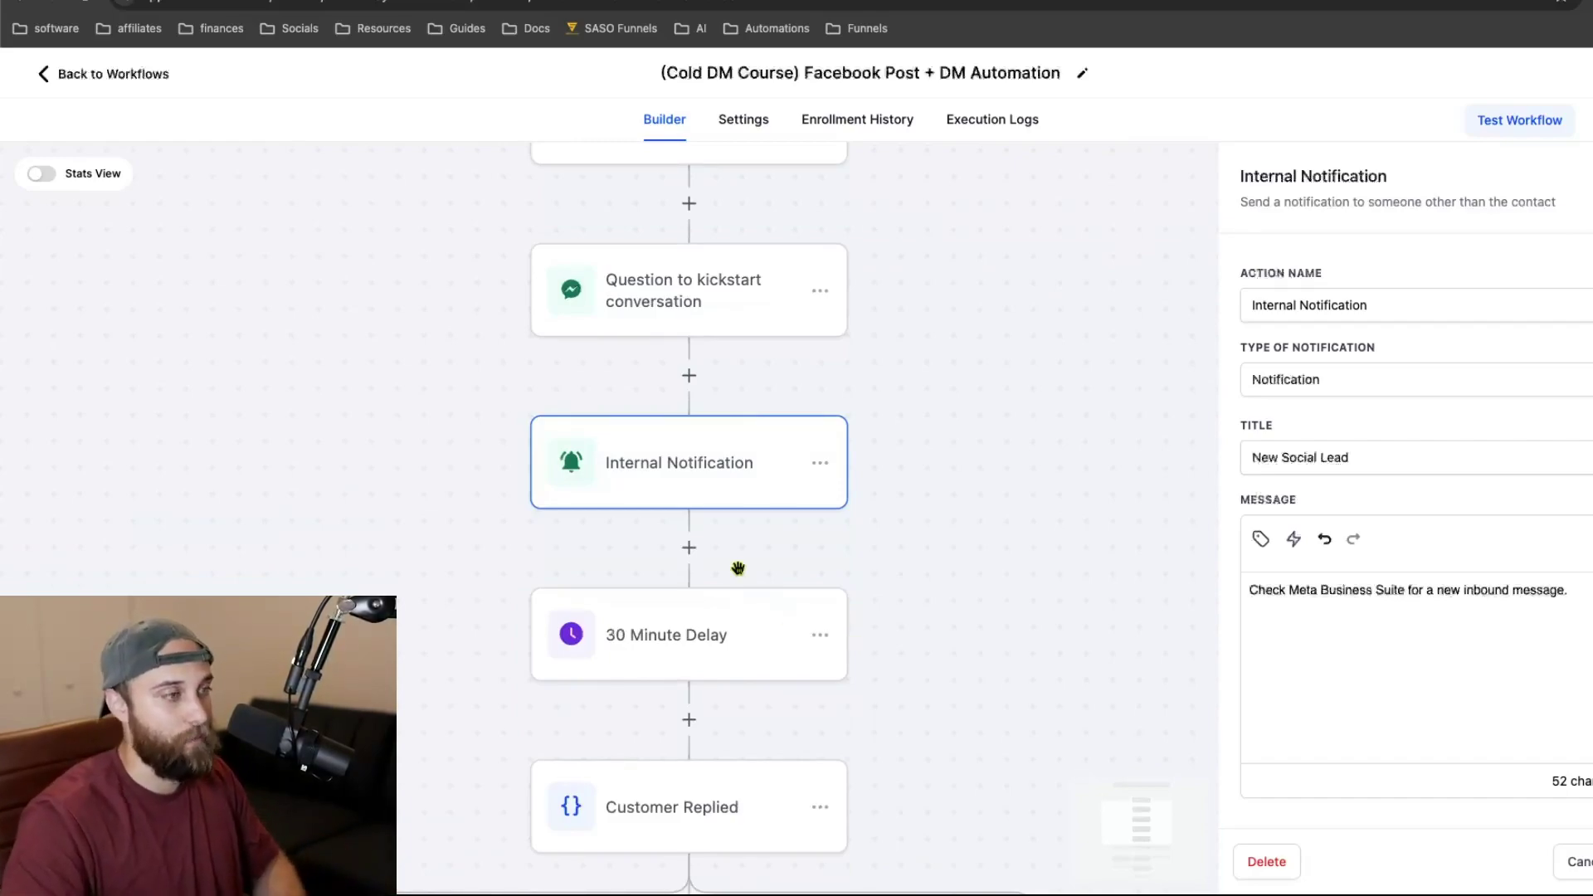
scroll(754, 441, "up", 1)
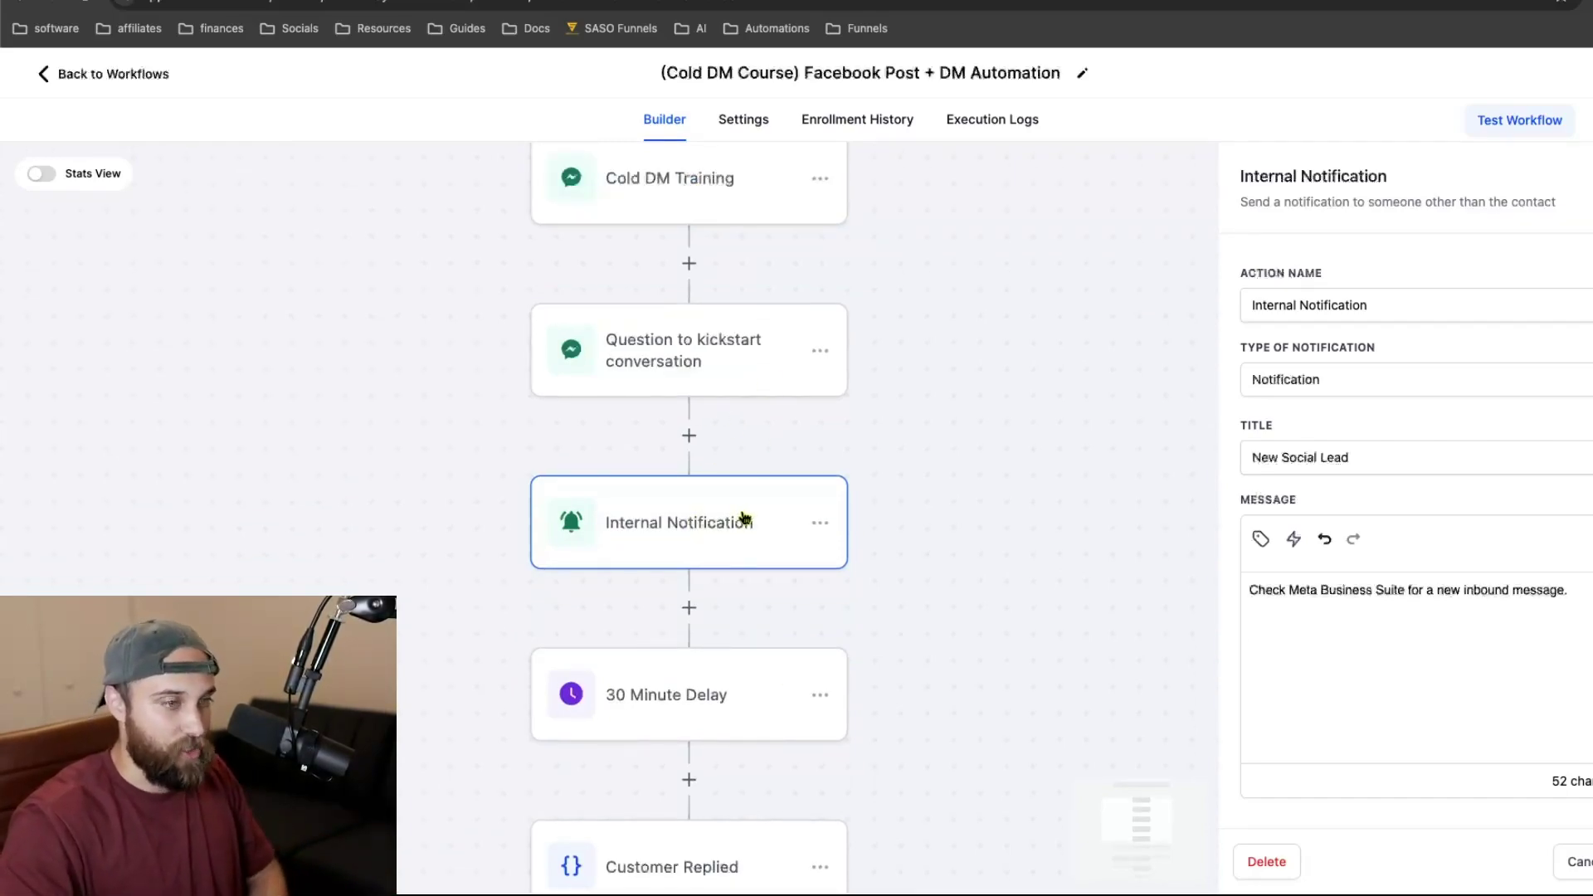
left_click(682, 670)
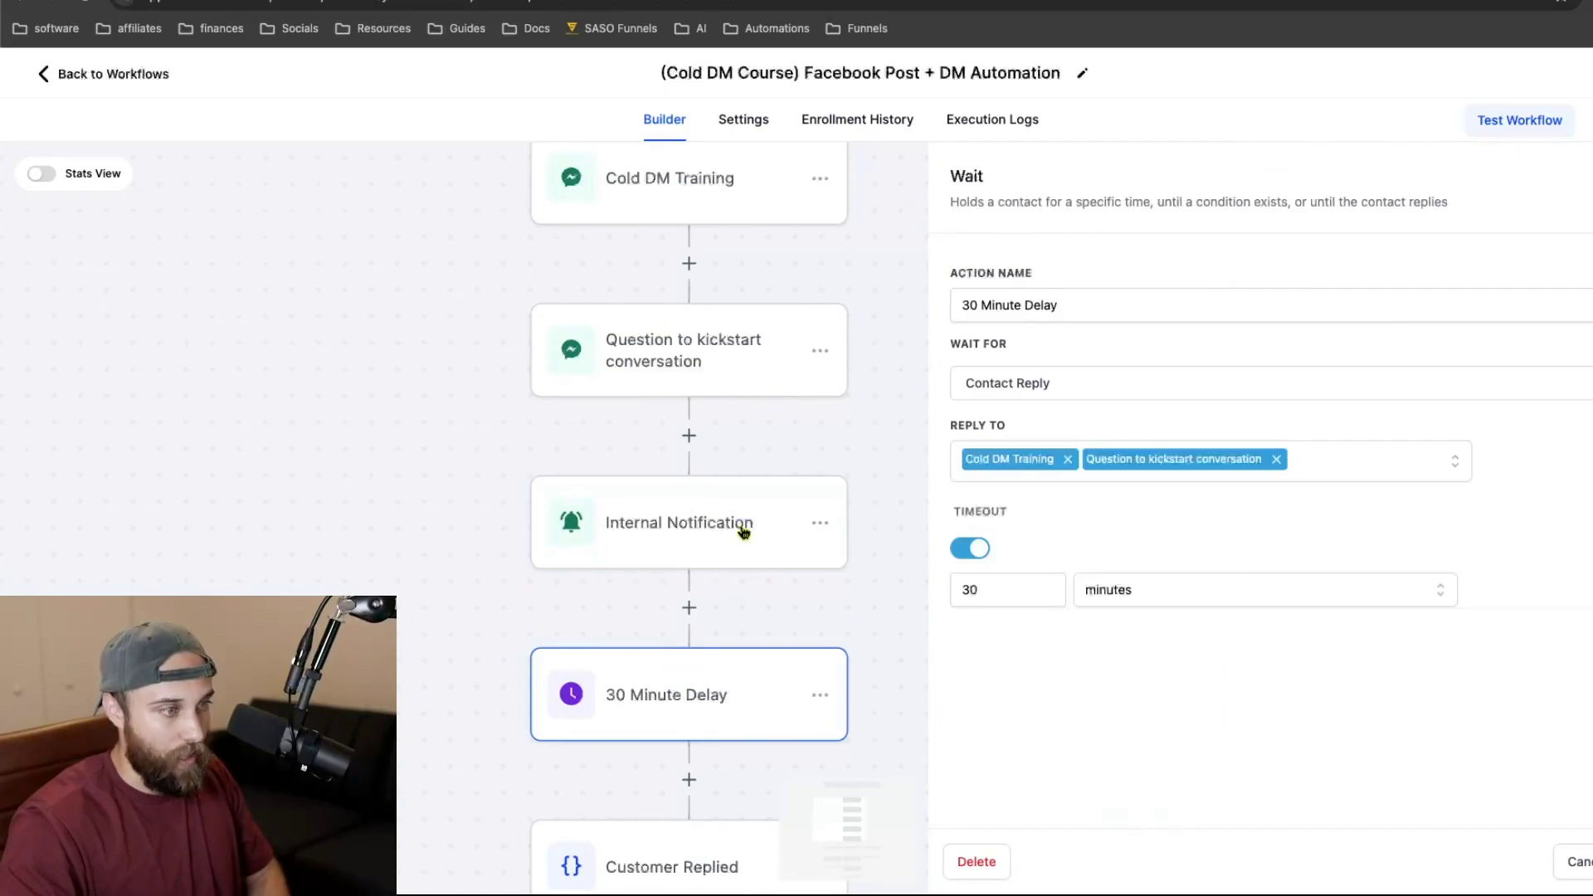
- Review the Customer Replied condition's Yes, No and None branches, closing without changes
scroll(867, 511, "down", 1)
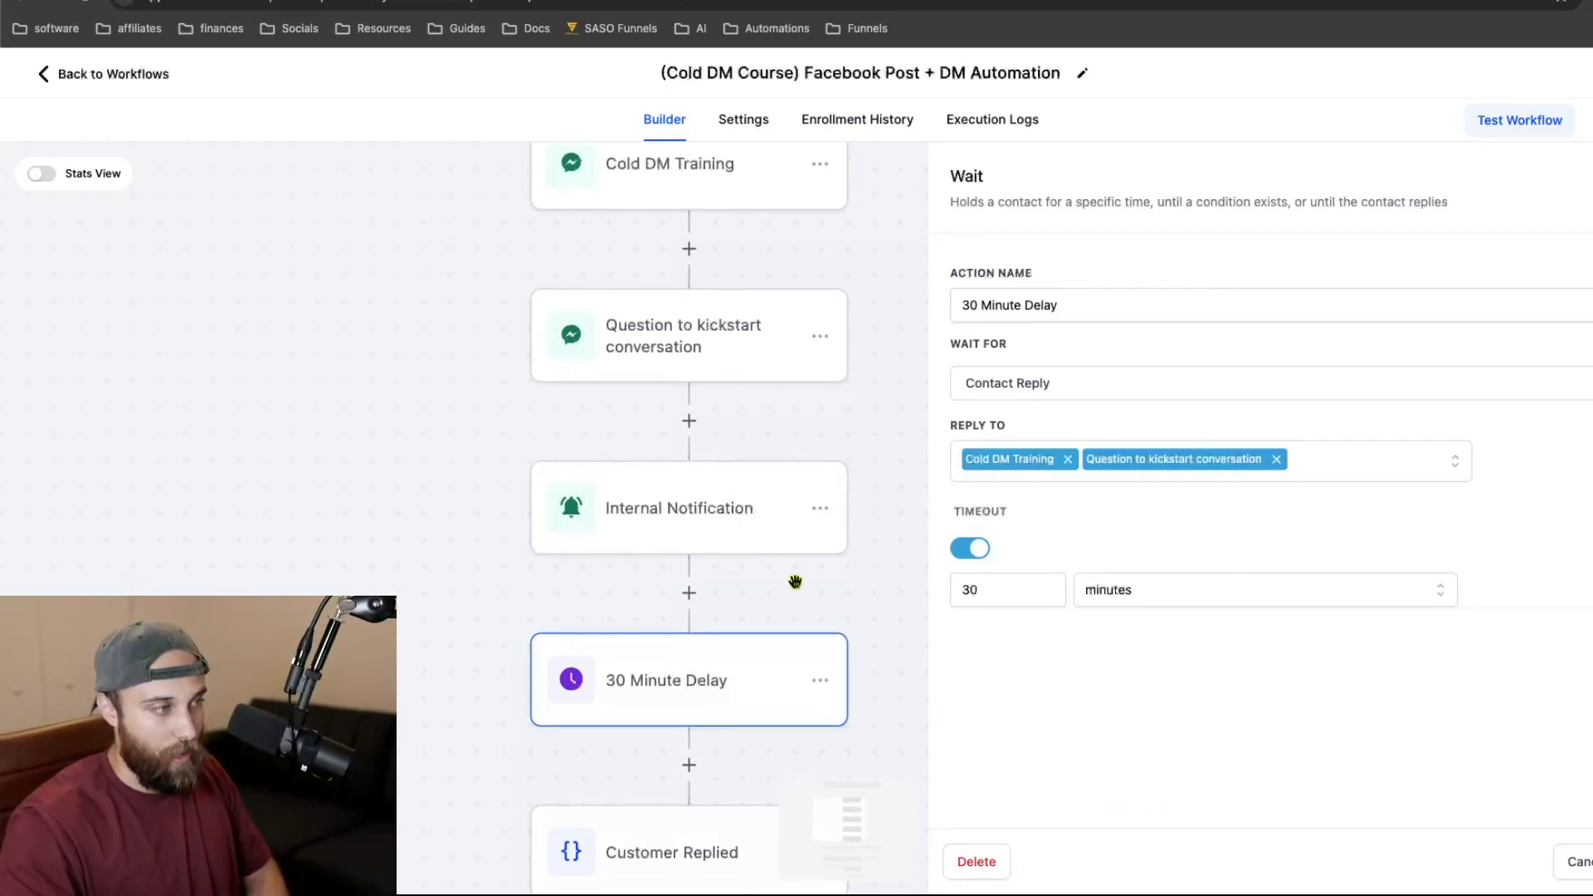
scroll(901, 590, "down", 2)
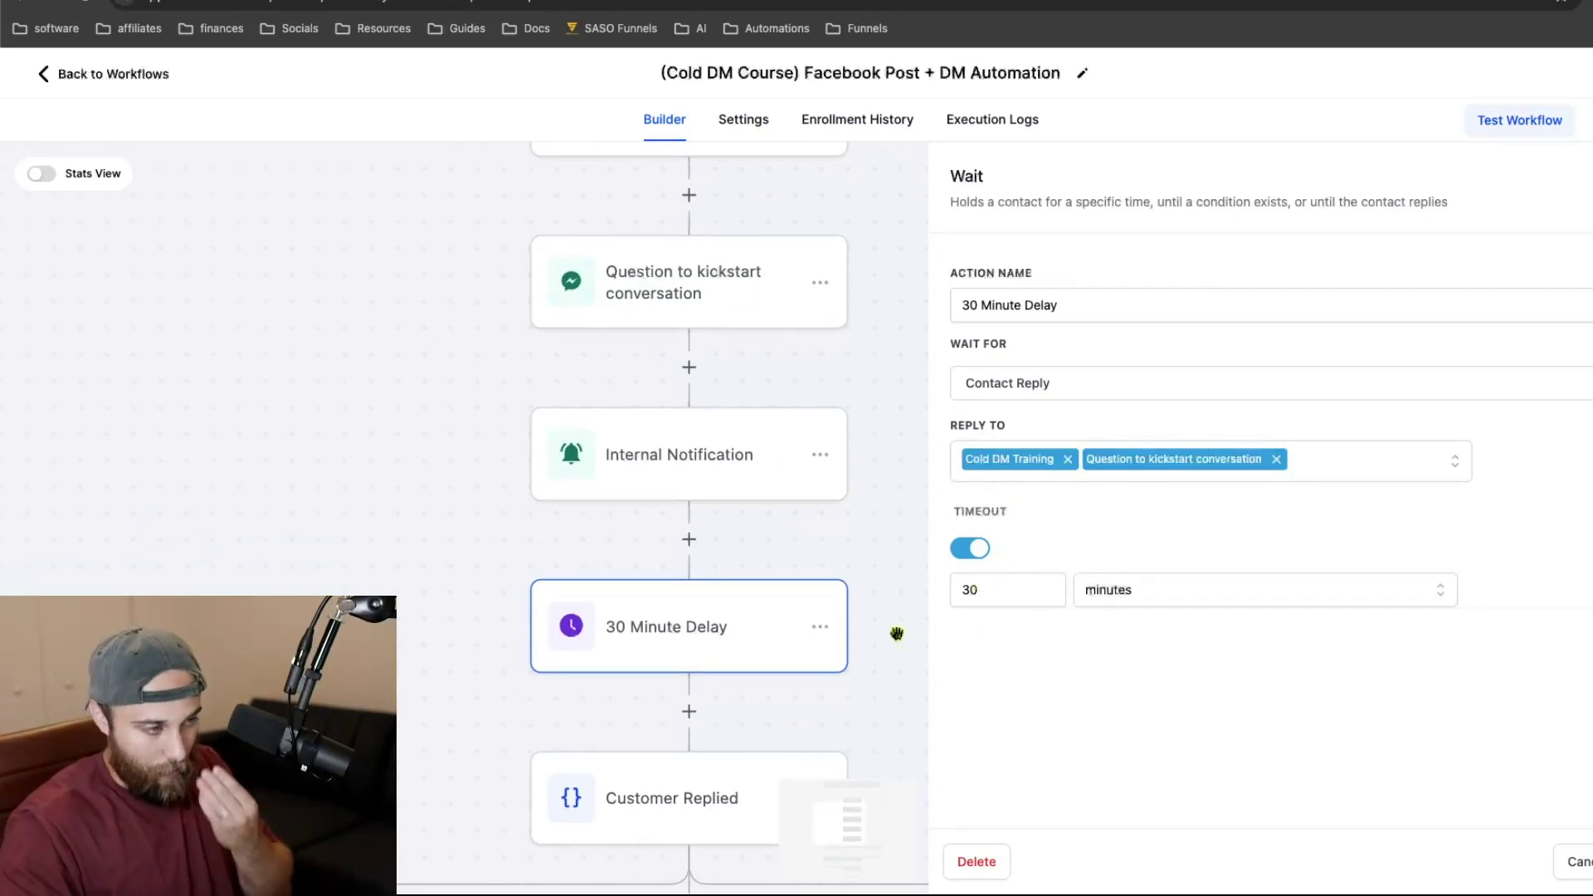
scroll(838, 643, "down", 2)
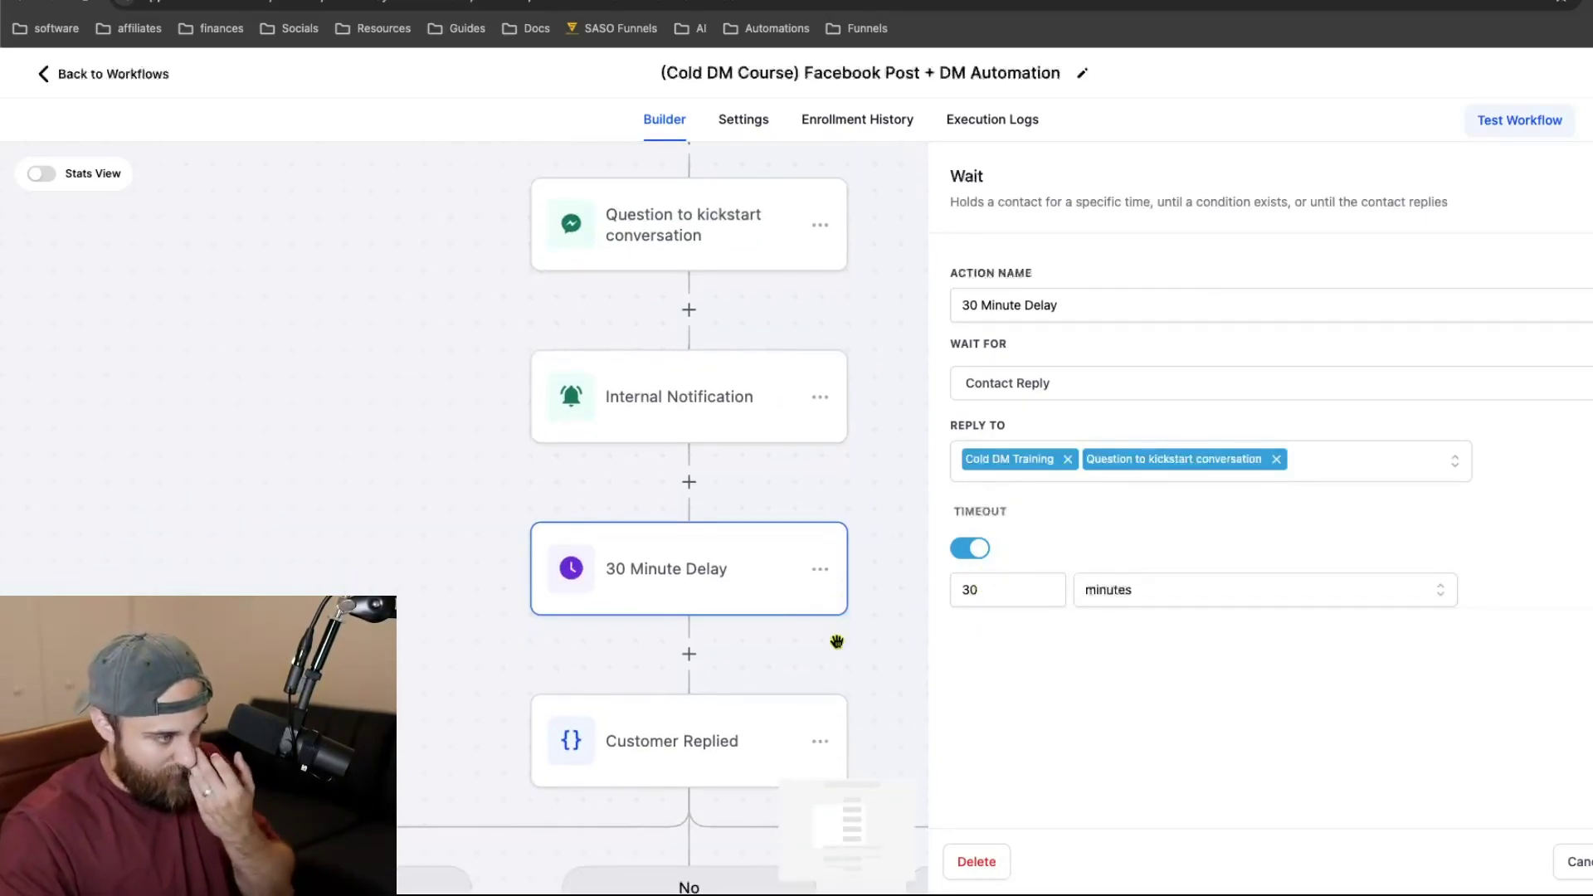
left_click(700, 730)
scroll(754, 643, "down", 4)
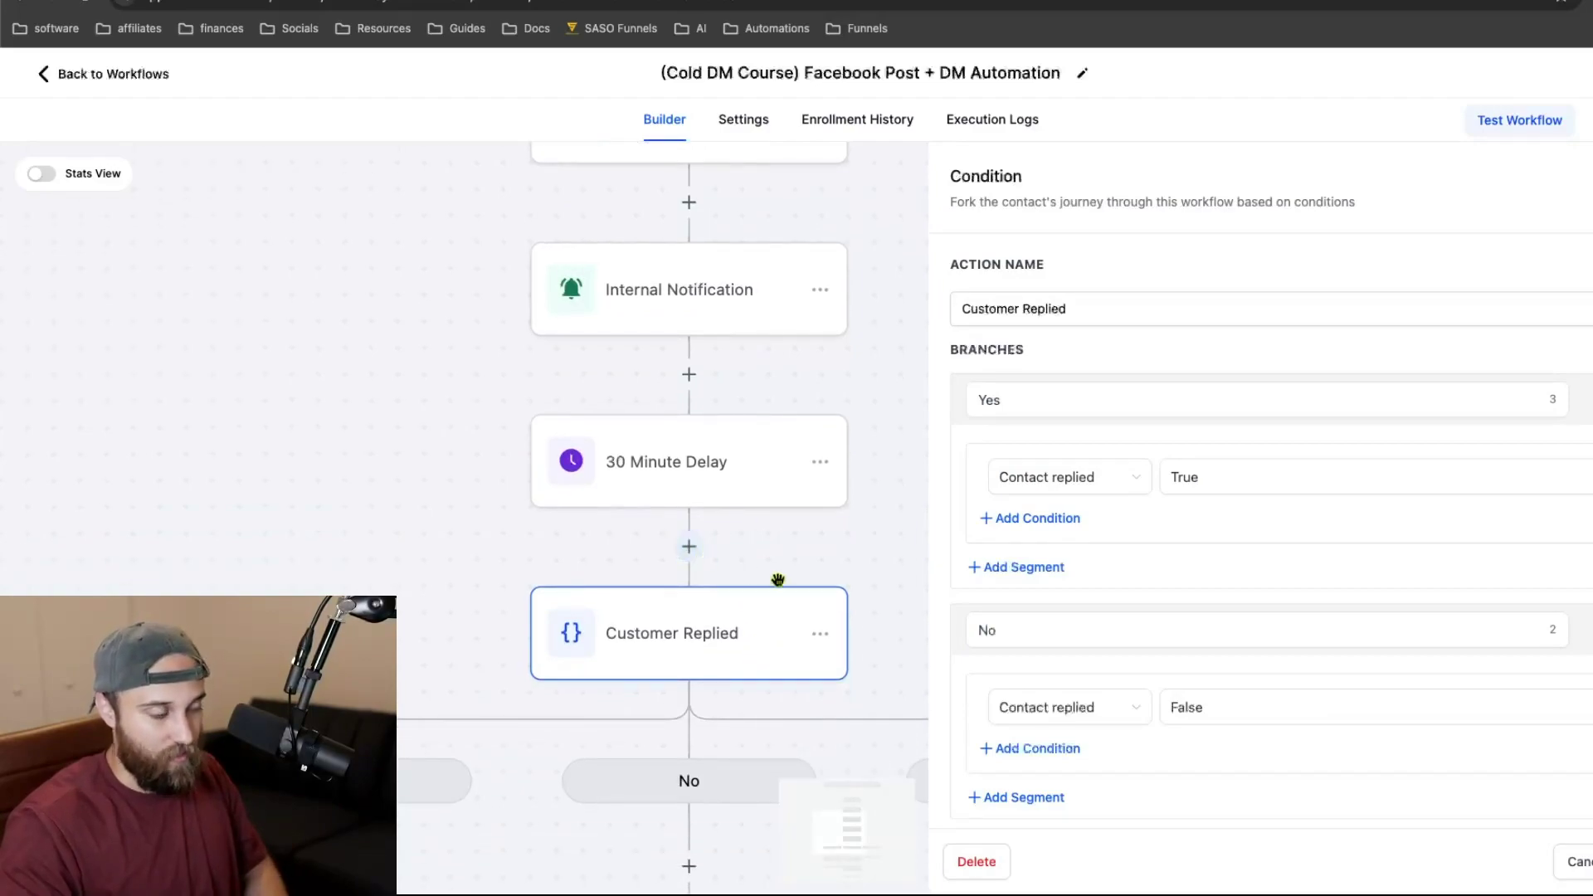
scroll(800, 564, "down", 1)
left_click(1058, 631)
scroll(1062, 635, "down", 5)
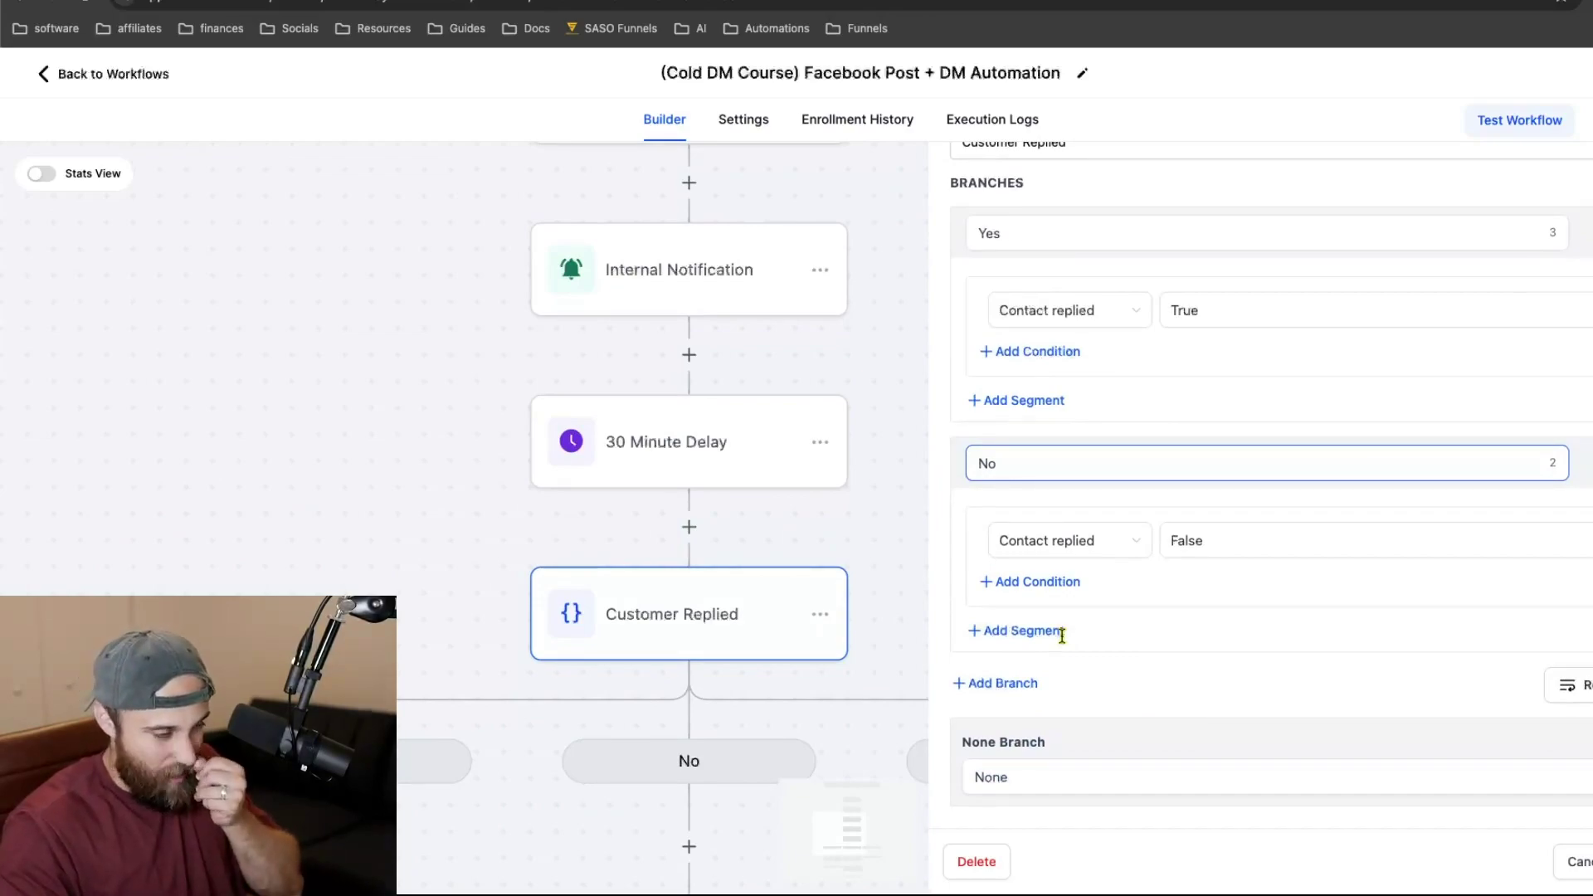
left_click(960, 605)
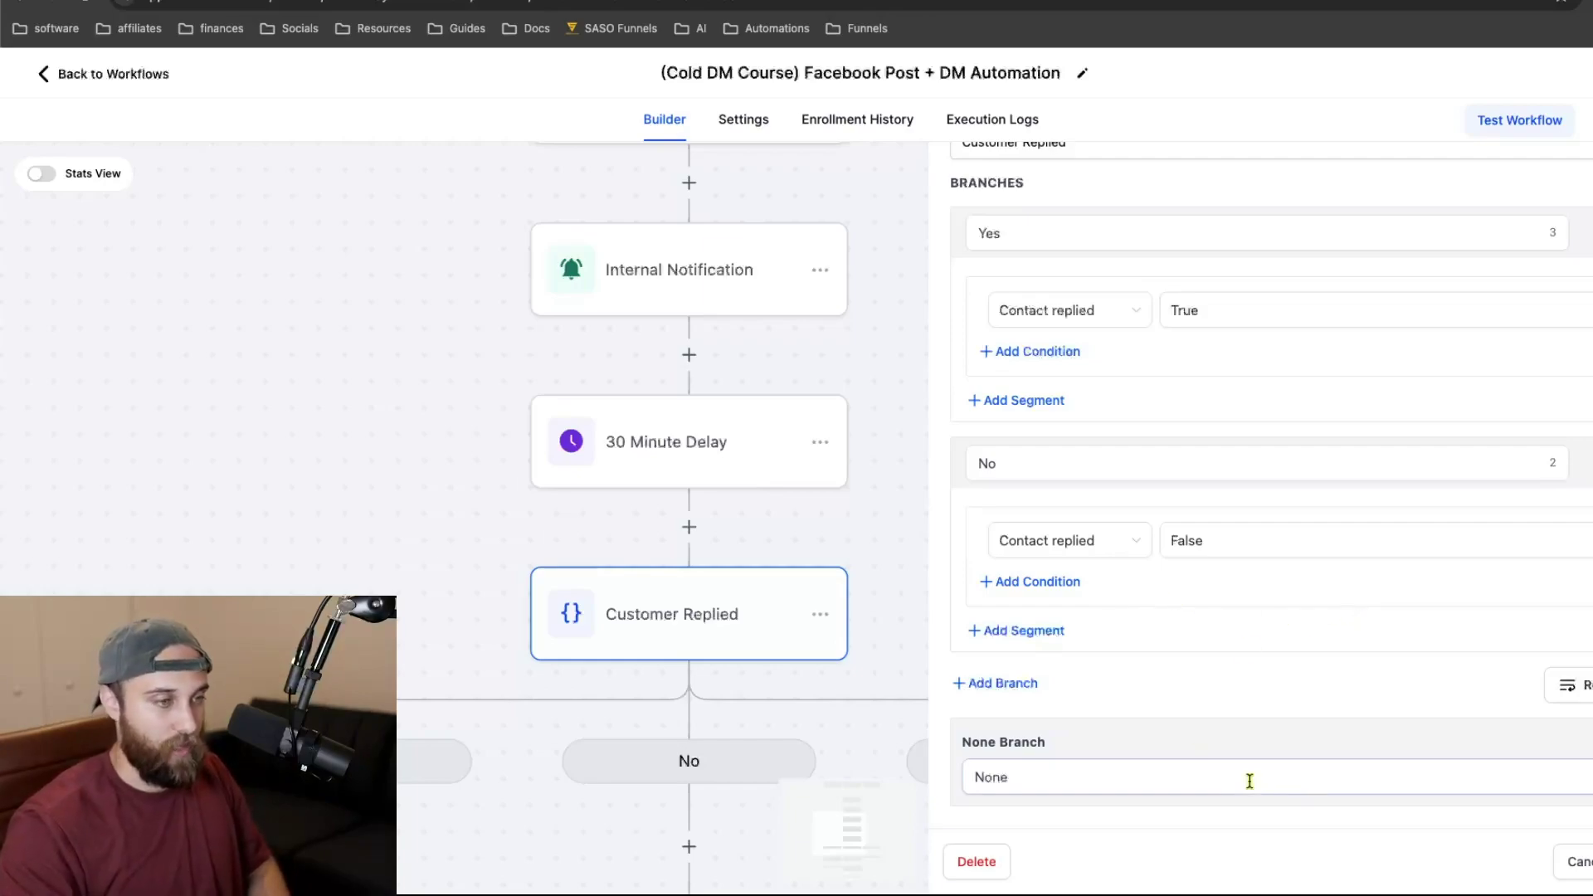
left_click(1573, 869)
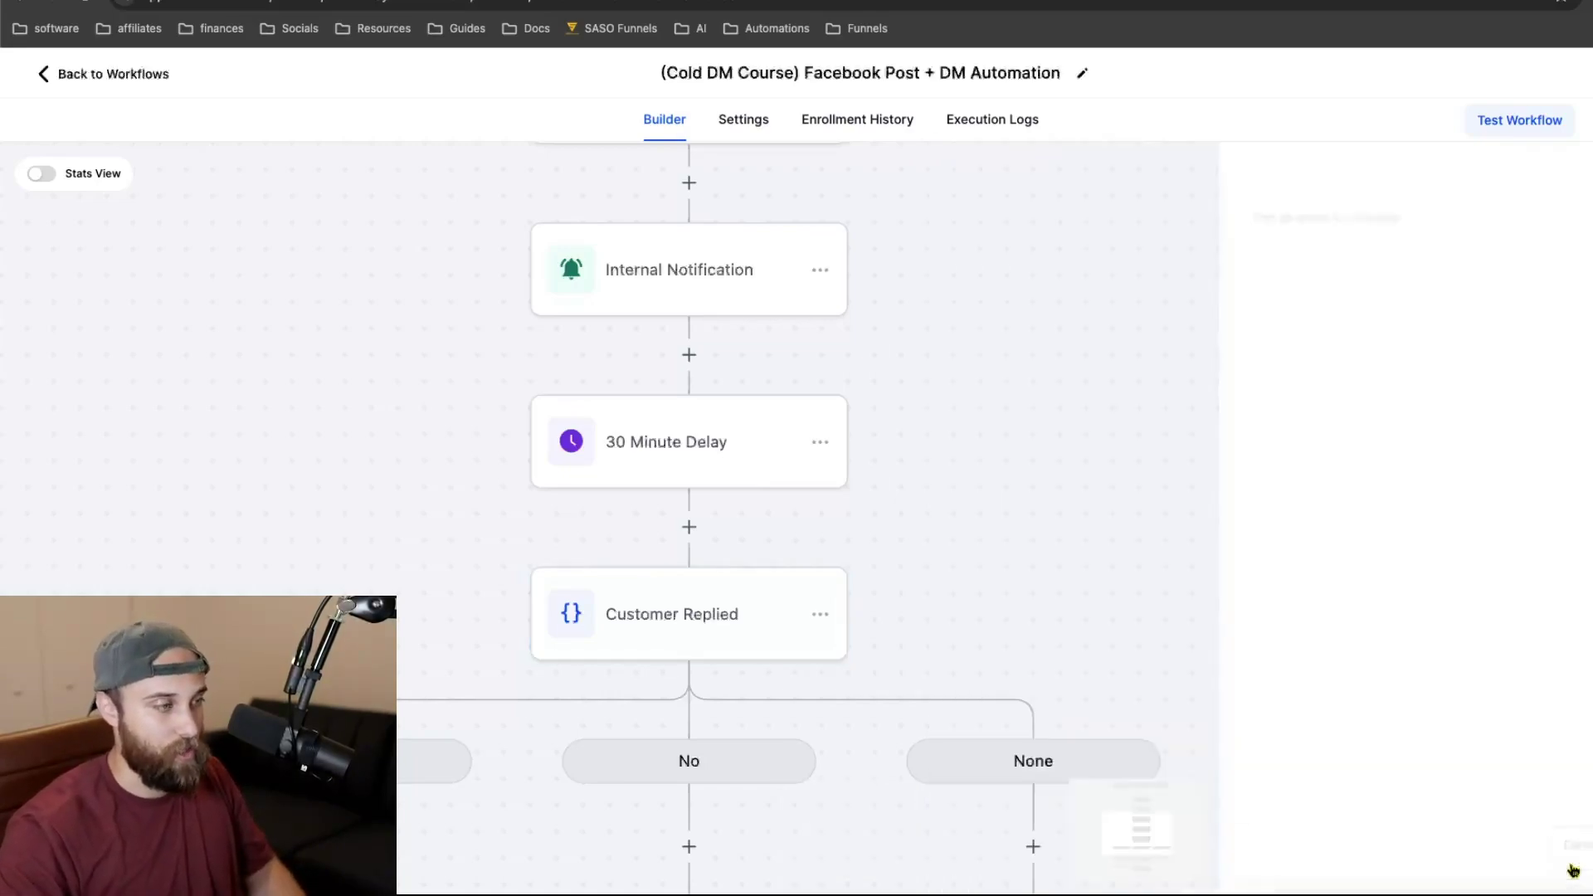
left_click_drag(1067, 602, 1320, 362)
scroll(1236, 531, "down", 1)
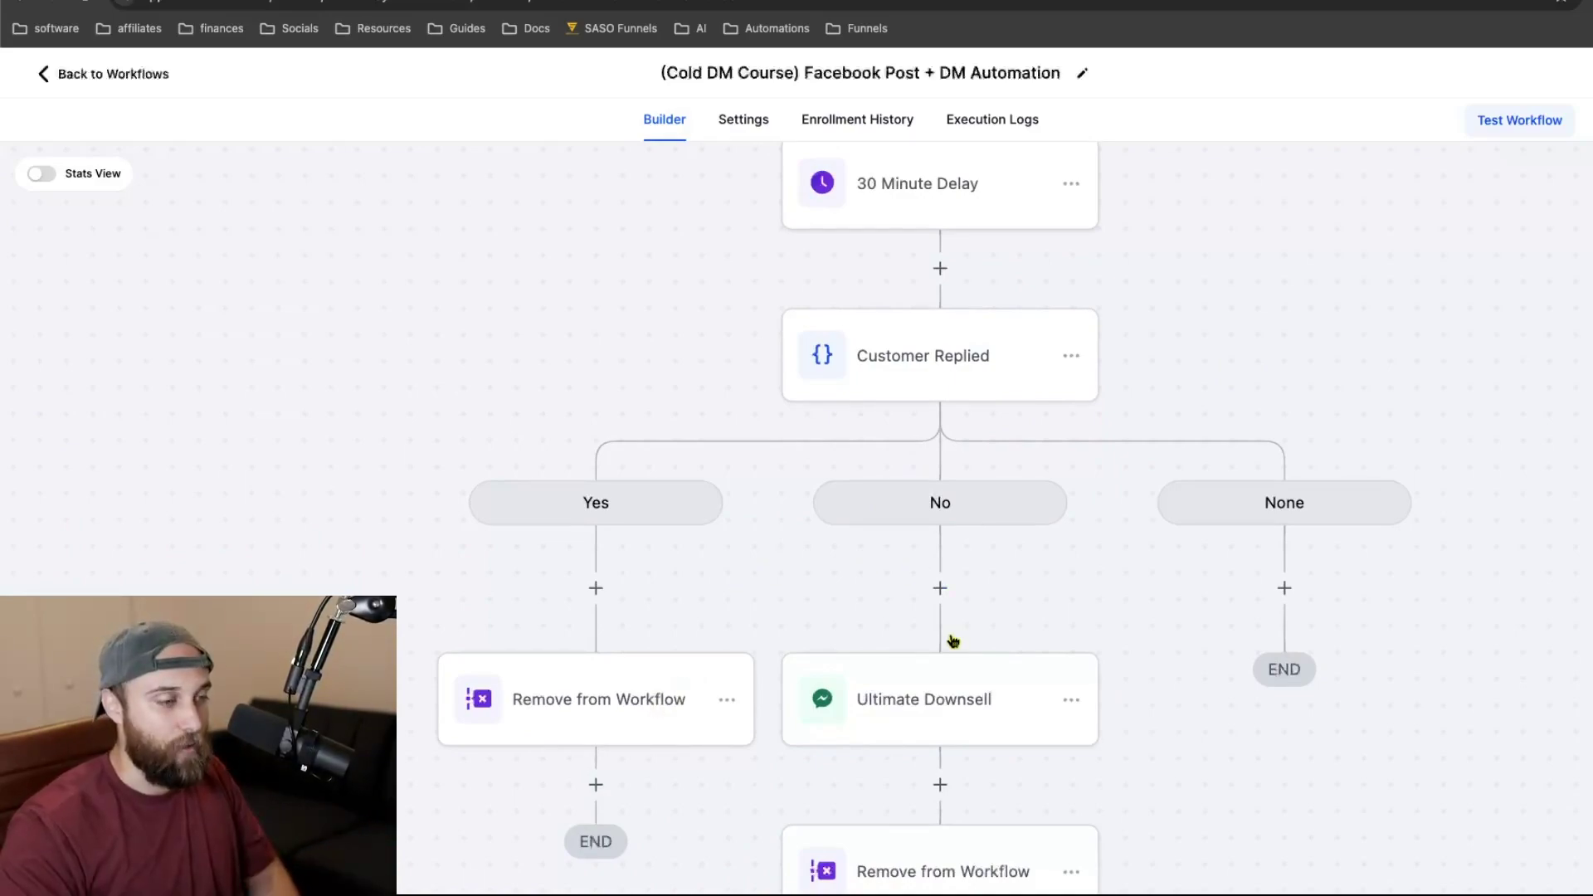
scroll(953, 643, "down", 1)
left_click(965, 674)
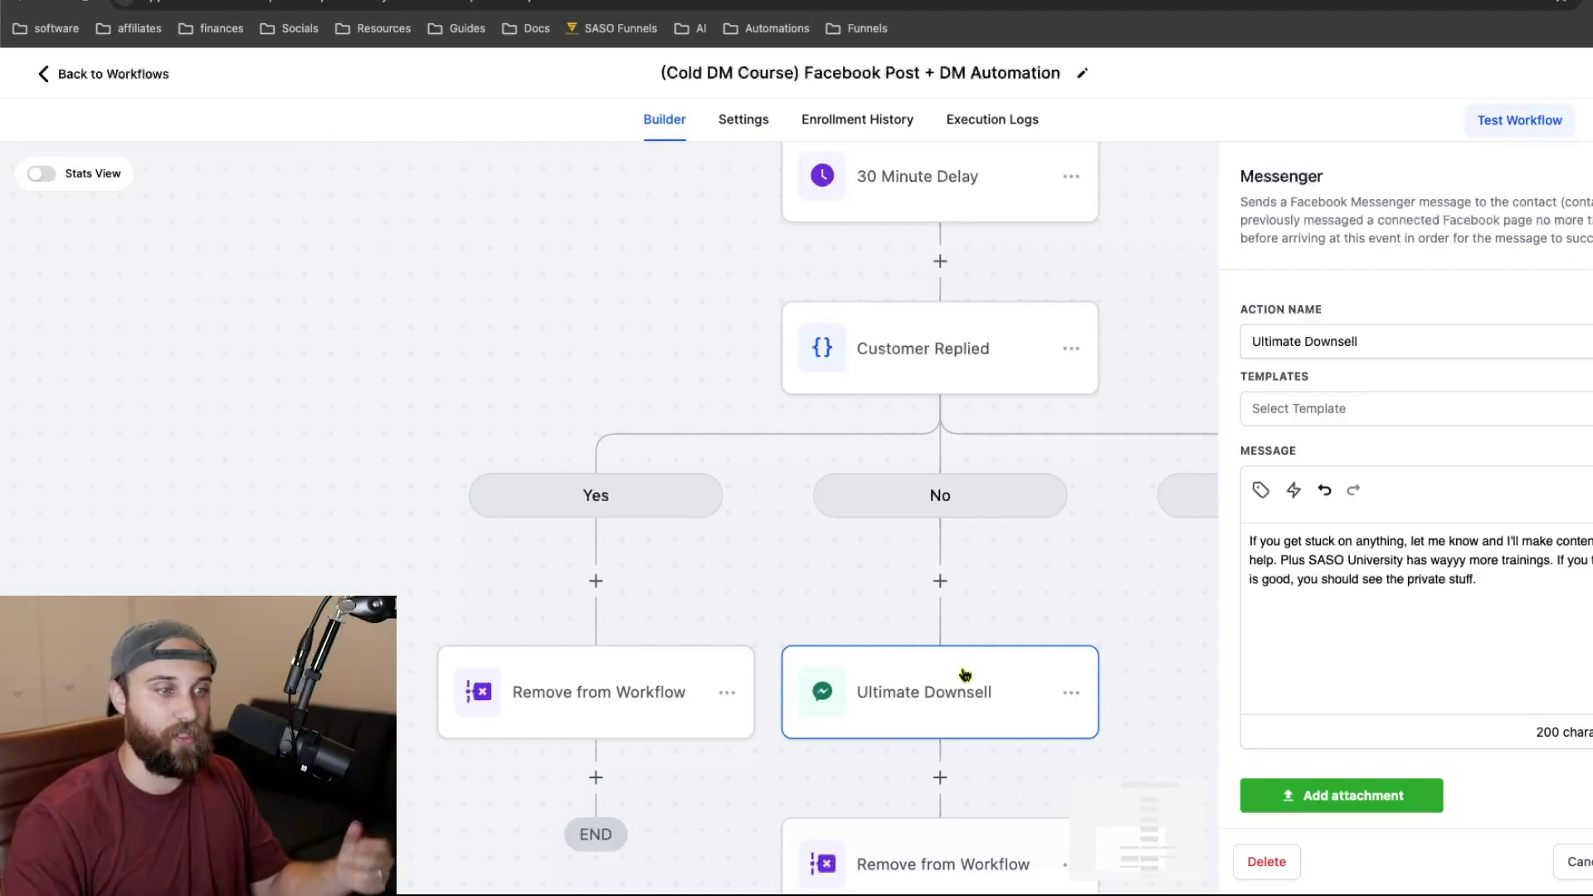
left_click(1203, 677)
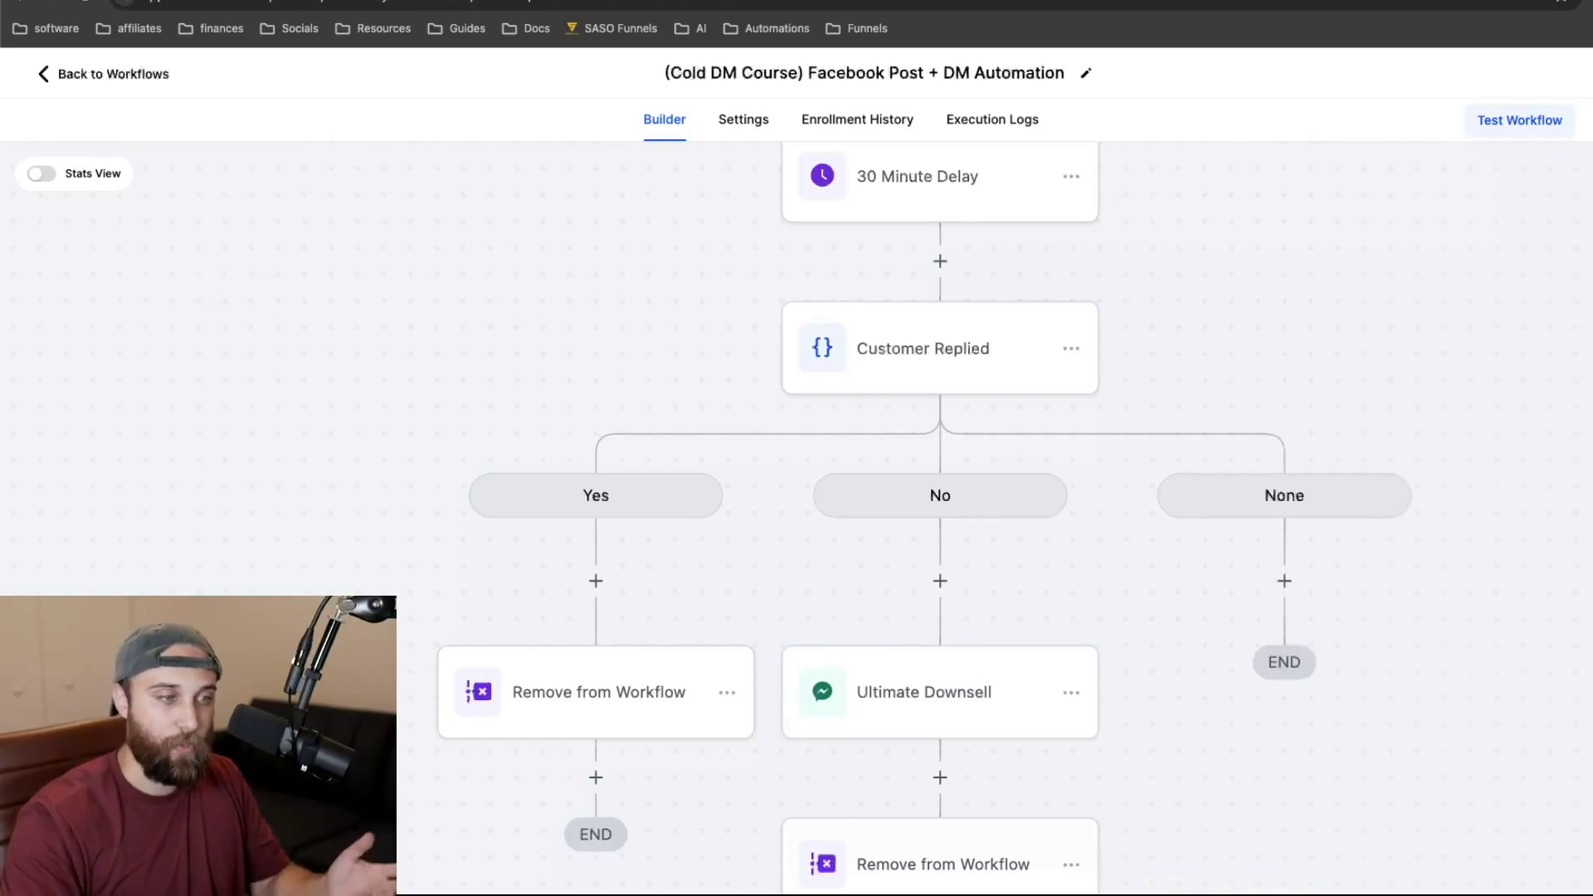
scroll(1203, 677, "down", 4)
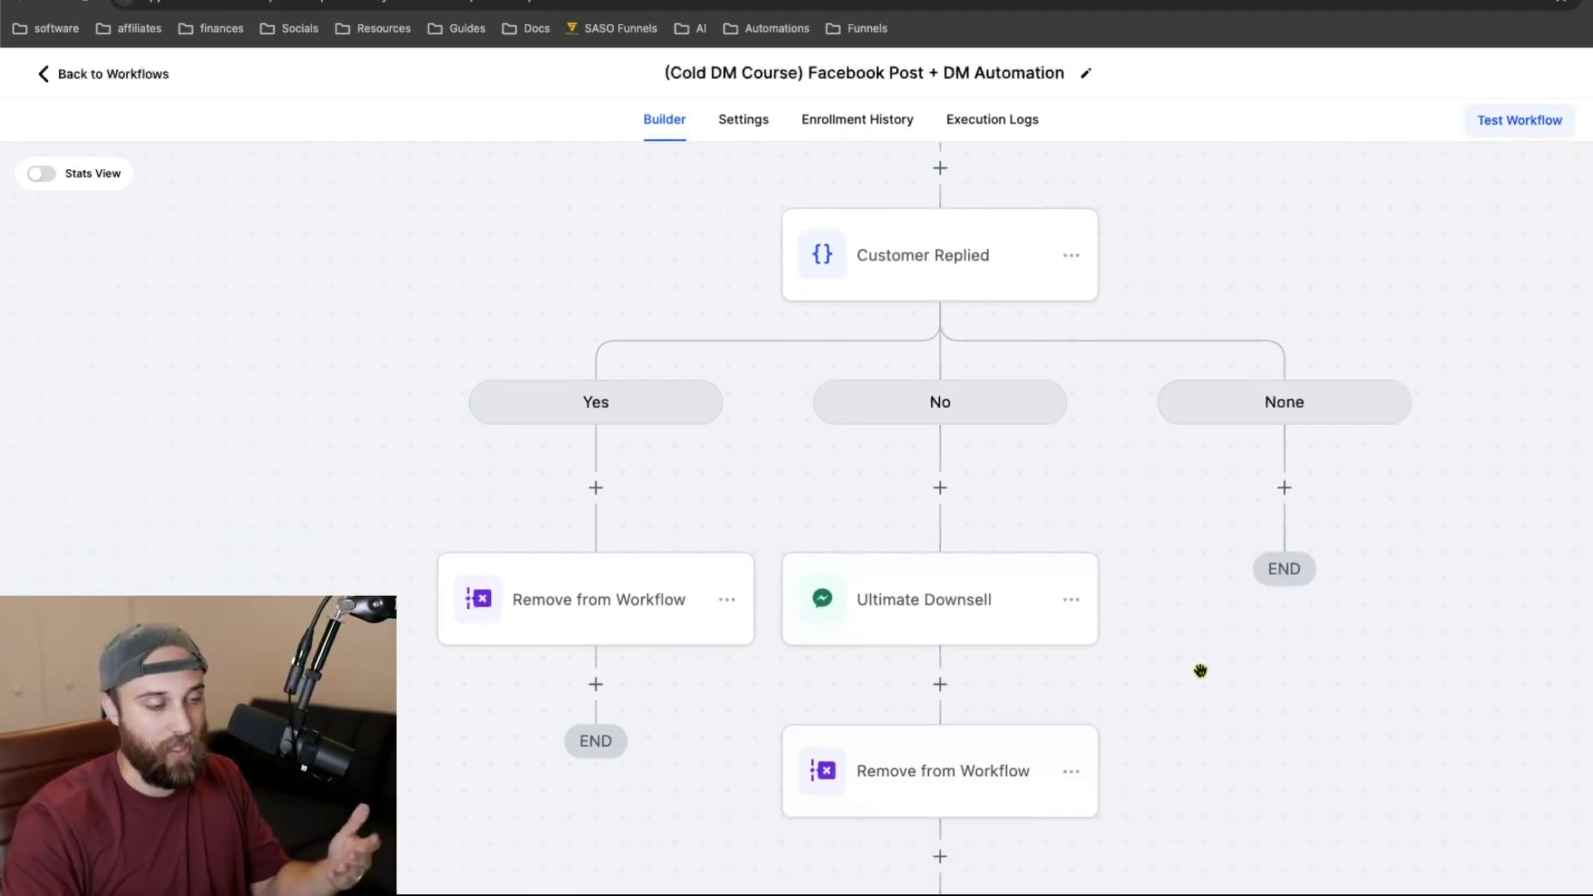
scroll(1200, 670, "up", 2)
scroll(1200, 670, "left", 2)
scroll(1201, 670, "up", 3)
scroll(1201, 671, "down", 3)
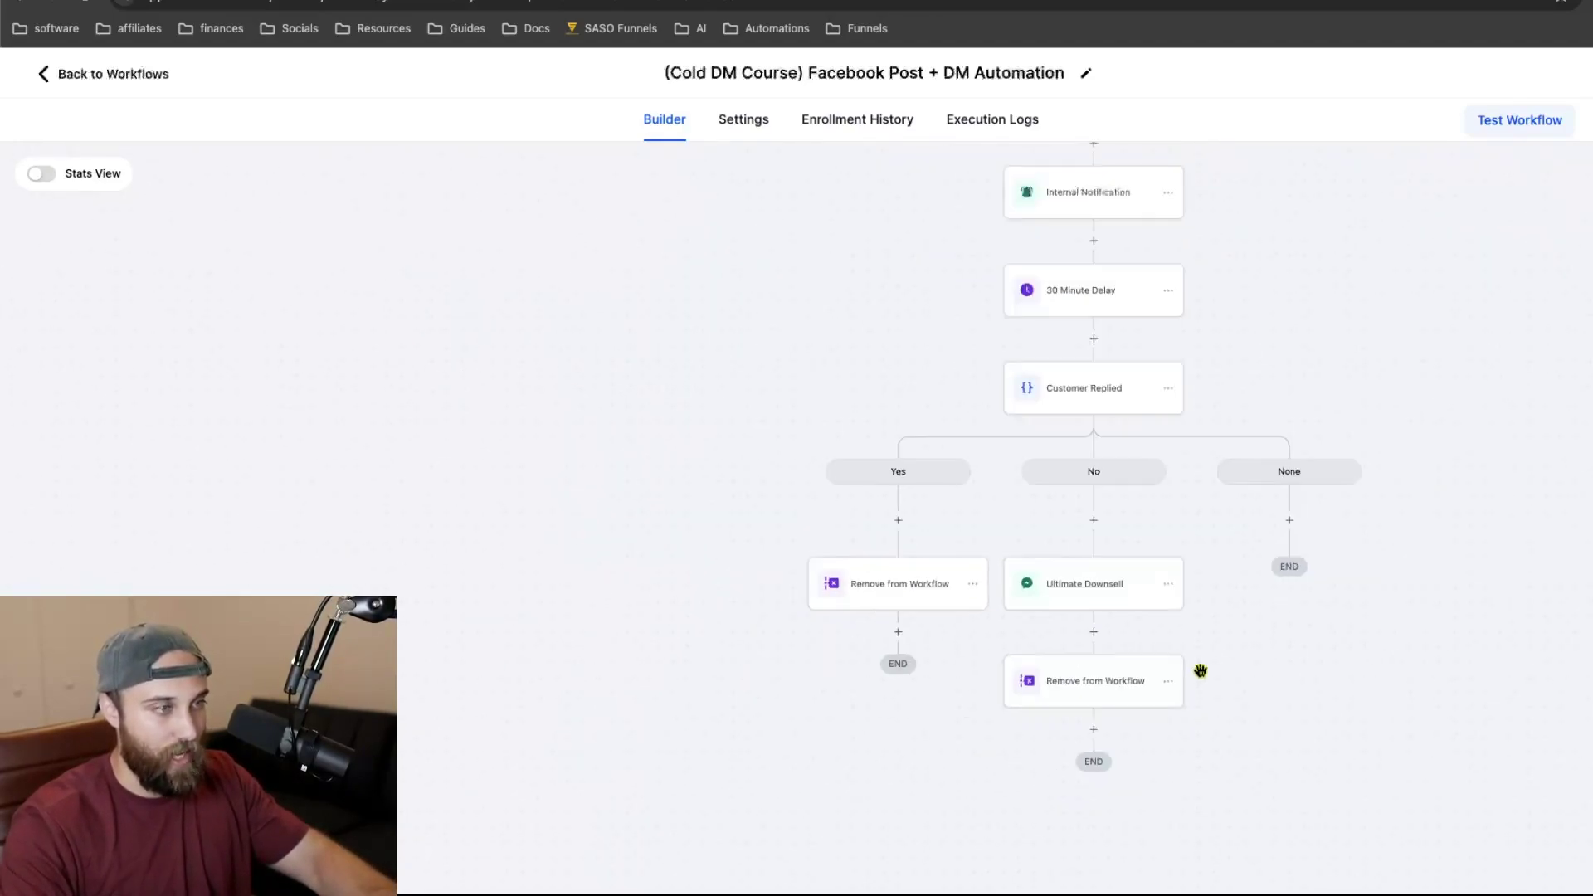
left_click_drag(1319, 398, 1103, 750)
left_click(133, 74)
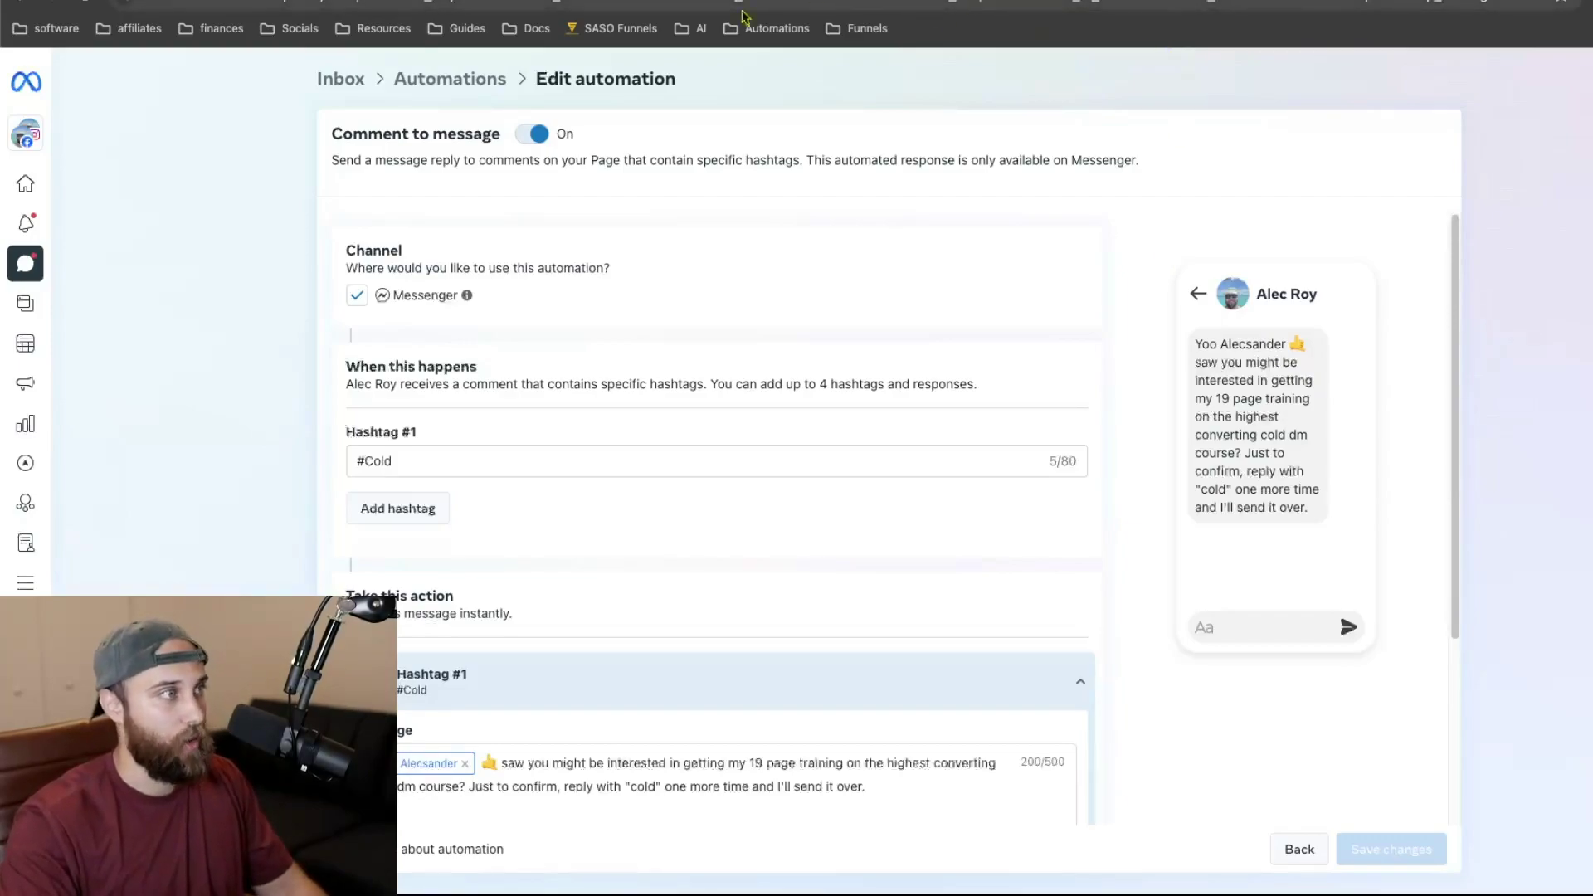
- Return from Meta Business Suite's #Cold automation to the GoHighLevel Workflow List
left_click(1128, 4)
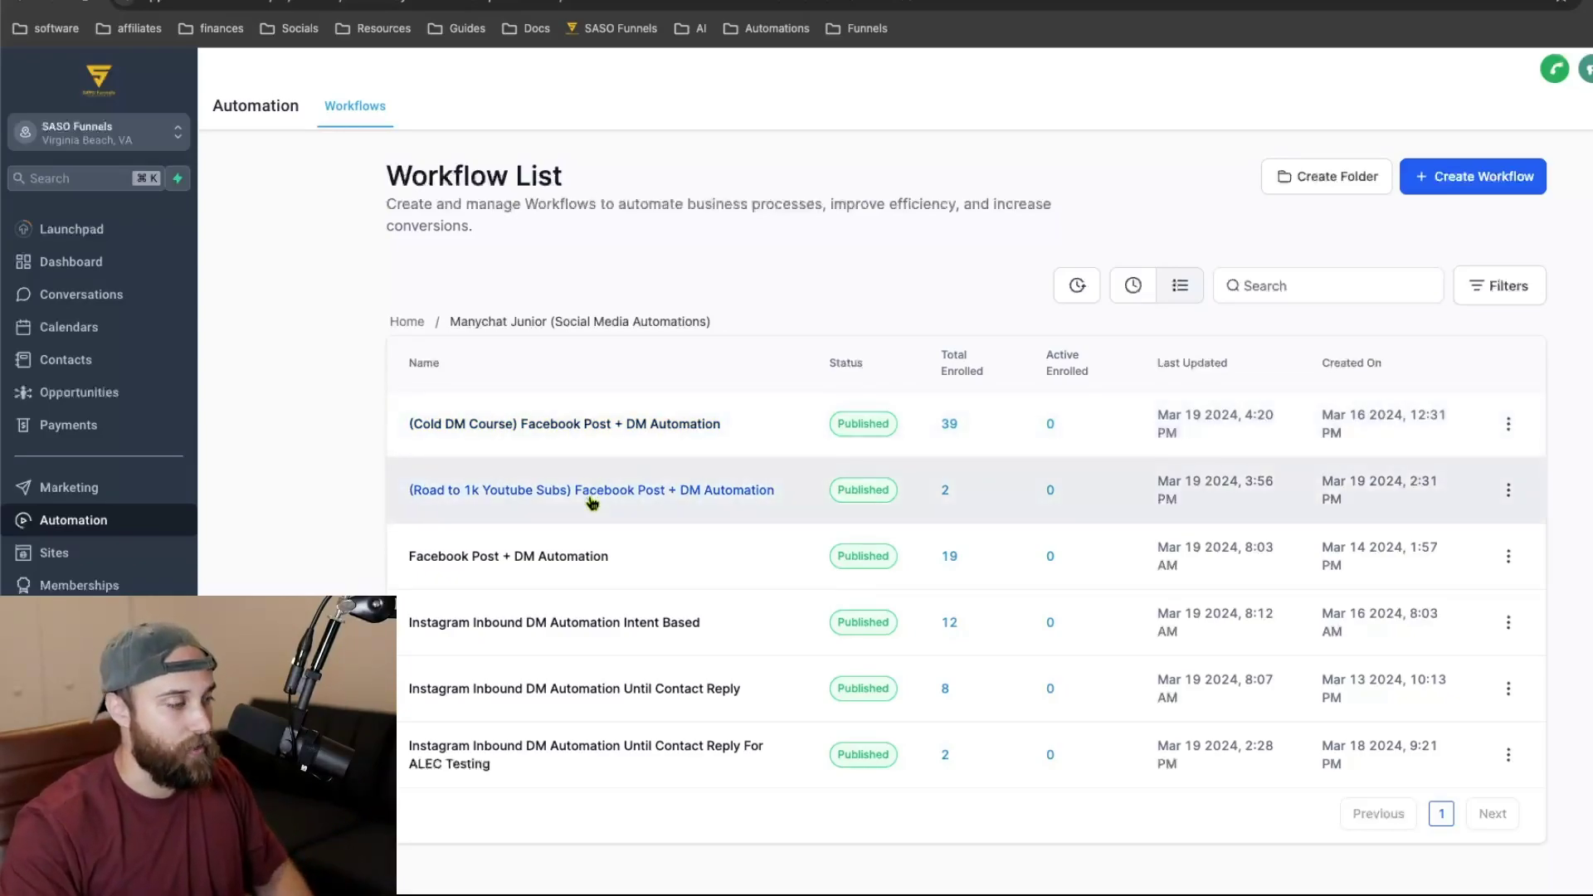
- Open the Road to 1k Youtube Subs workflow and review both triggers, including the SASO14 phrase filter
left_click(593, 491)
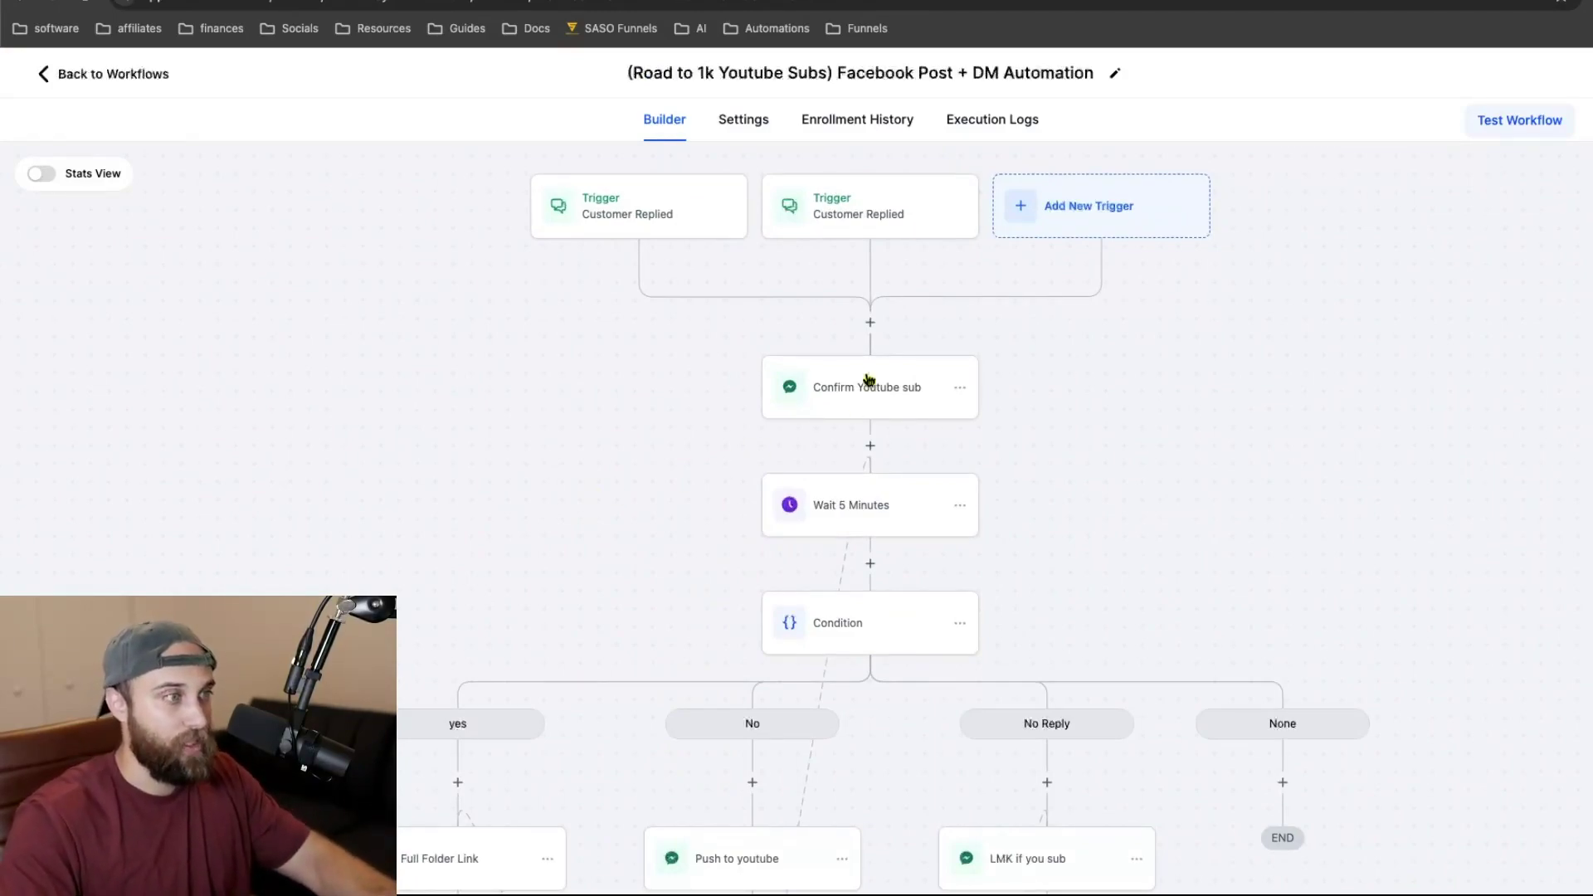
scroll(899, 331, "up", 3)
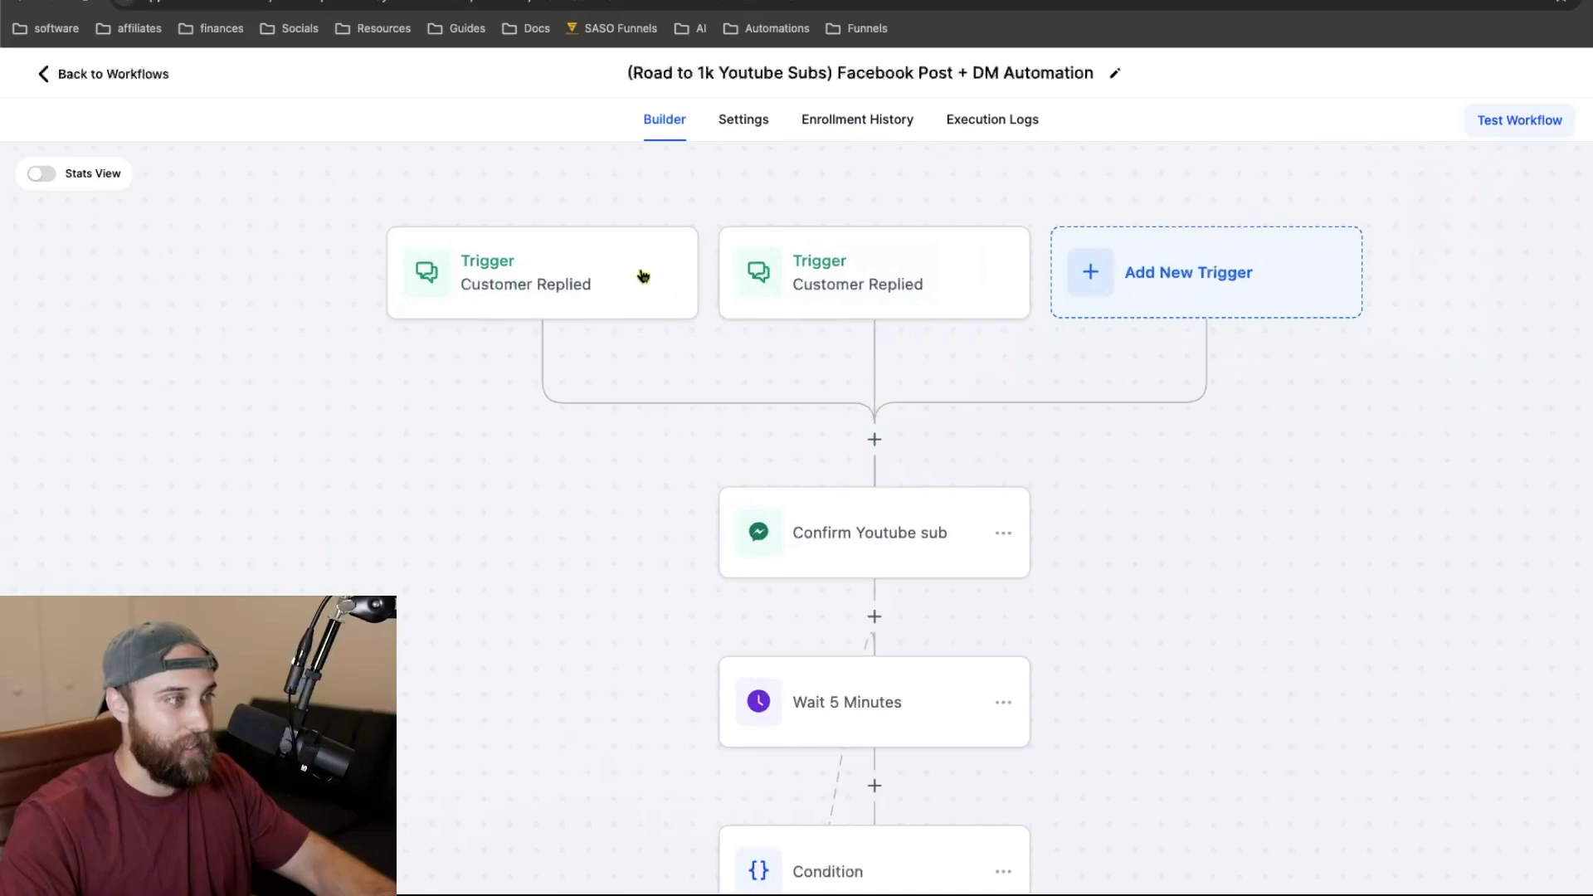
left_click(644, 276)
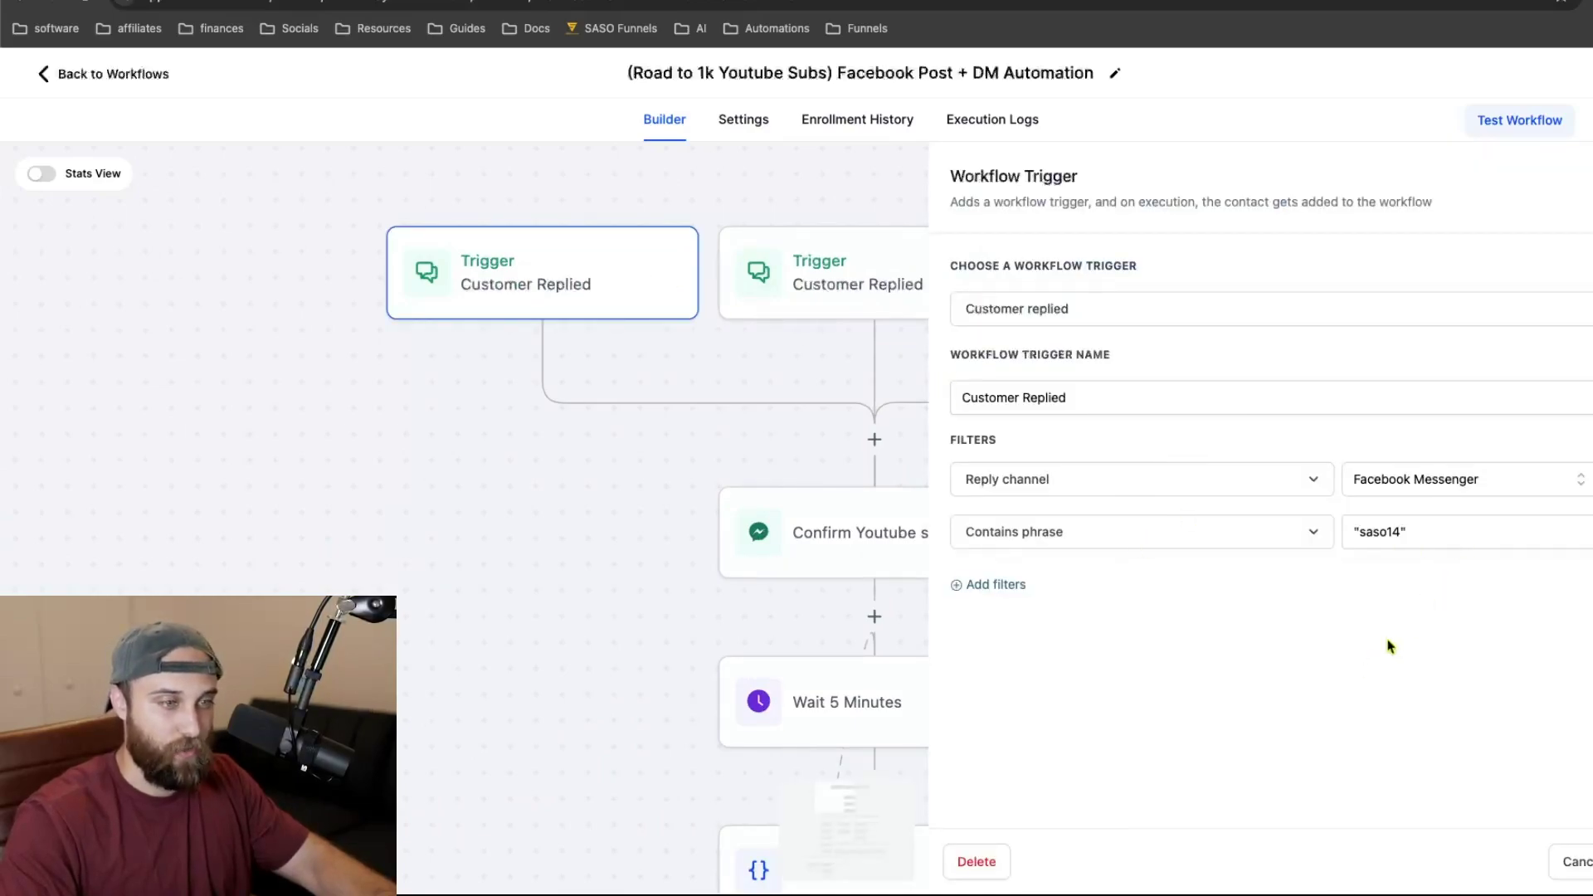
left_click(777, 304)
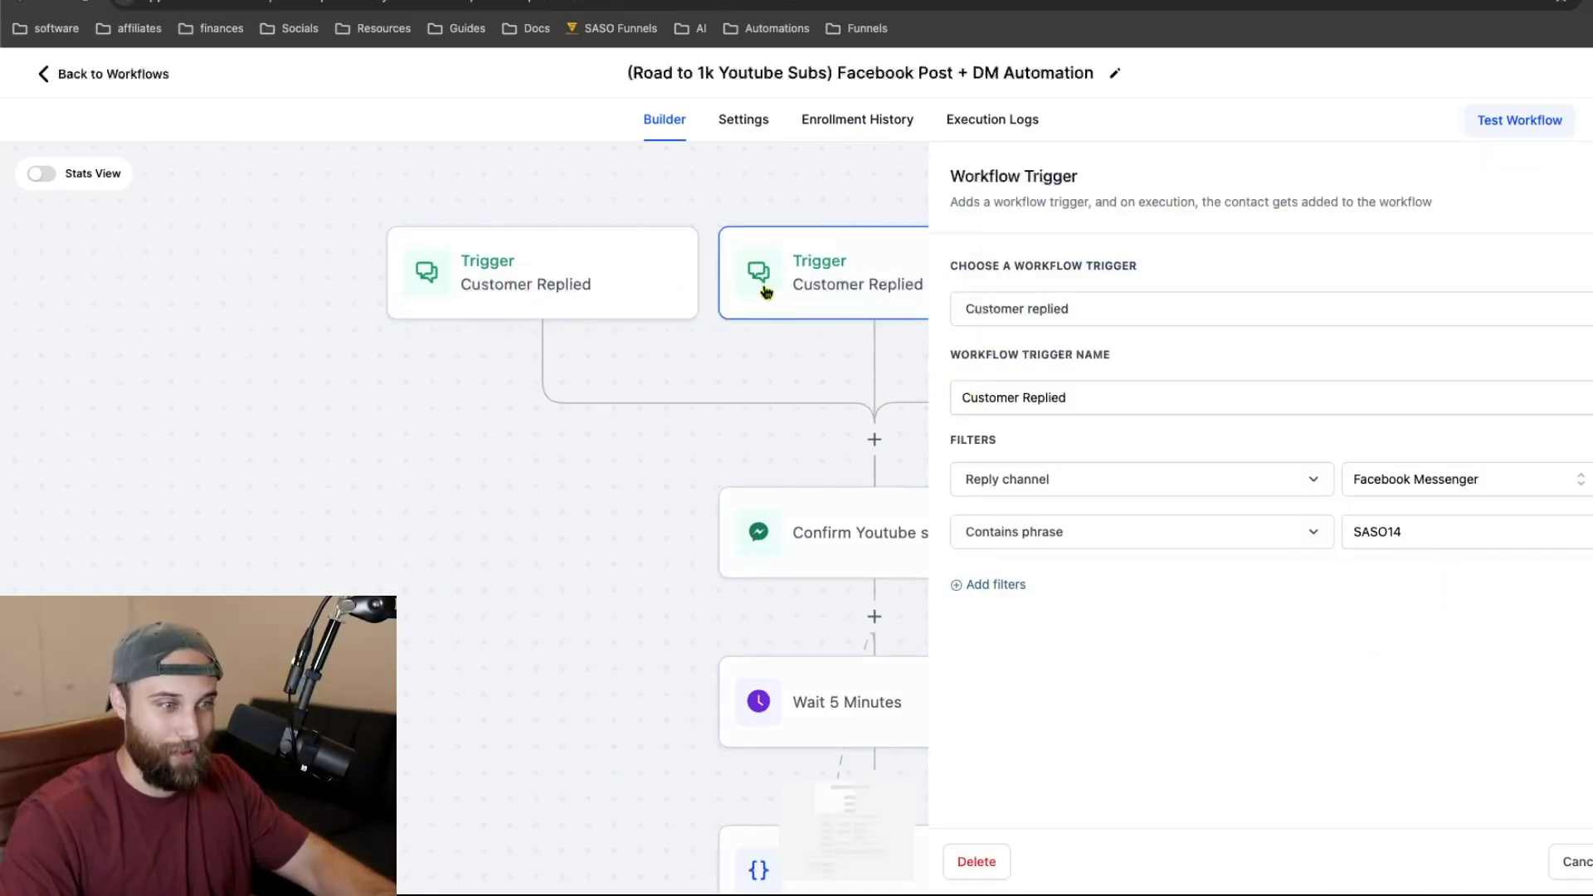
left_click(1570, 861)
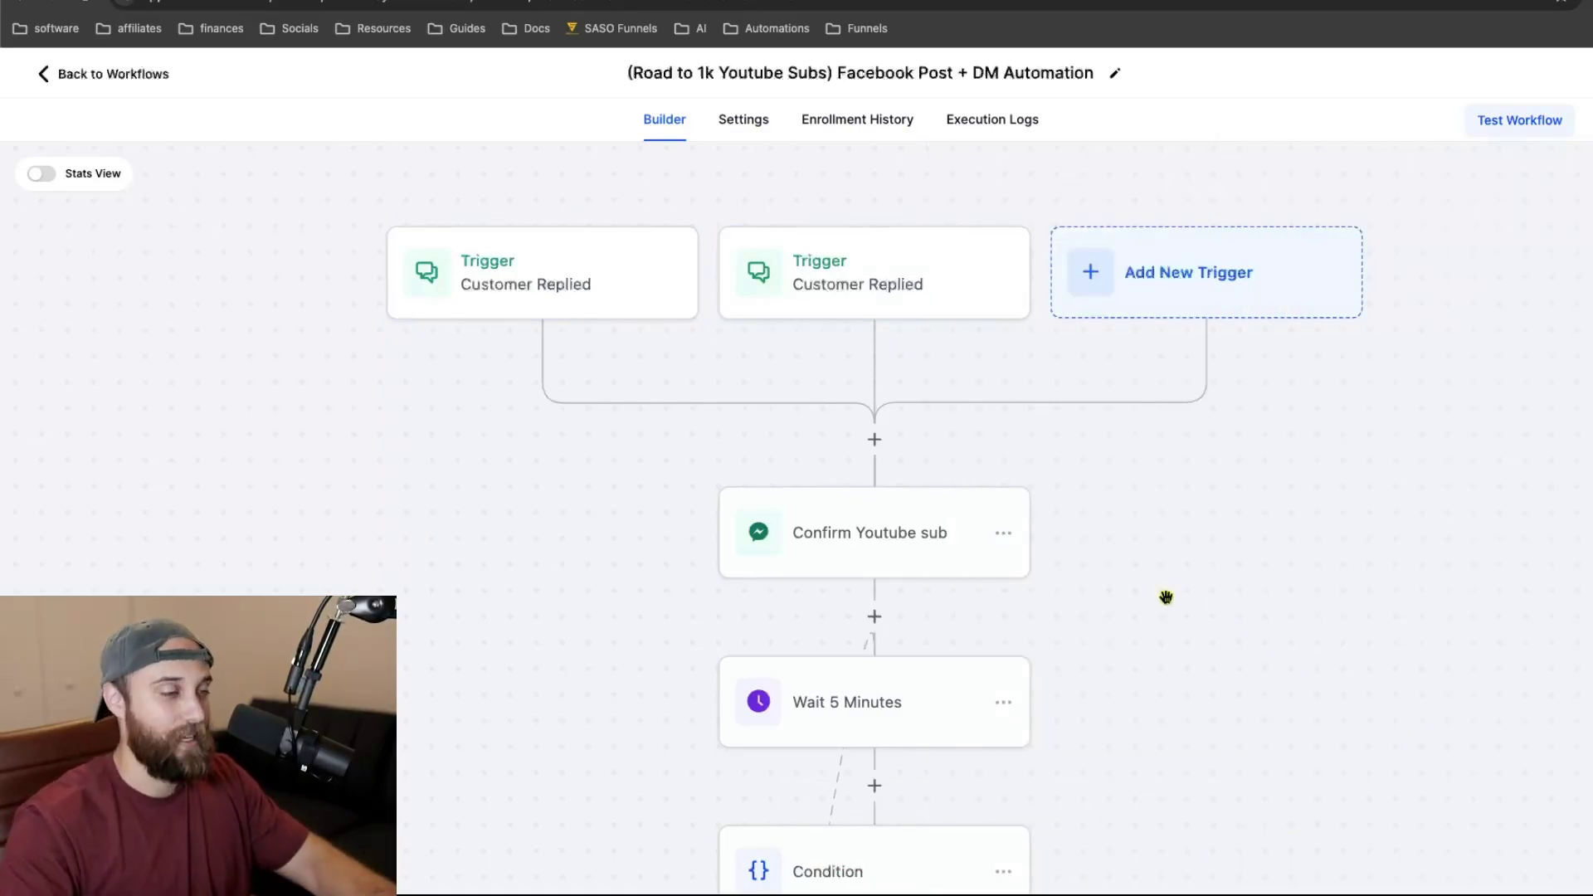
- Review the Confirm Youtube sub message and the Wait 5 Minutes step
scroll(1166, 598, "down", 1)
scroll(1165, 597, "down", 3)
left_click(896, 465)
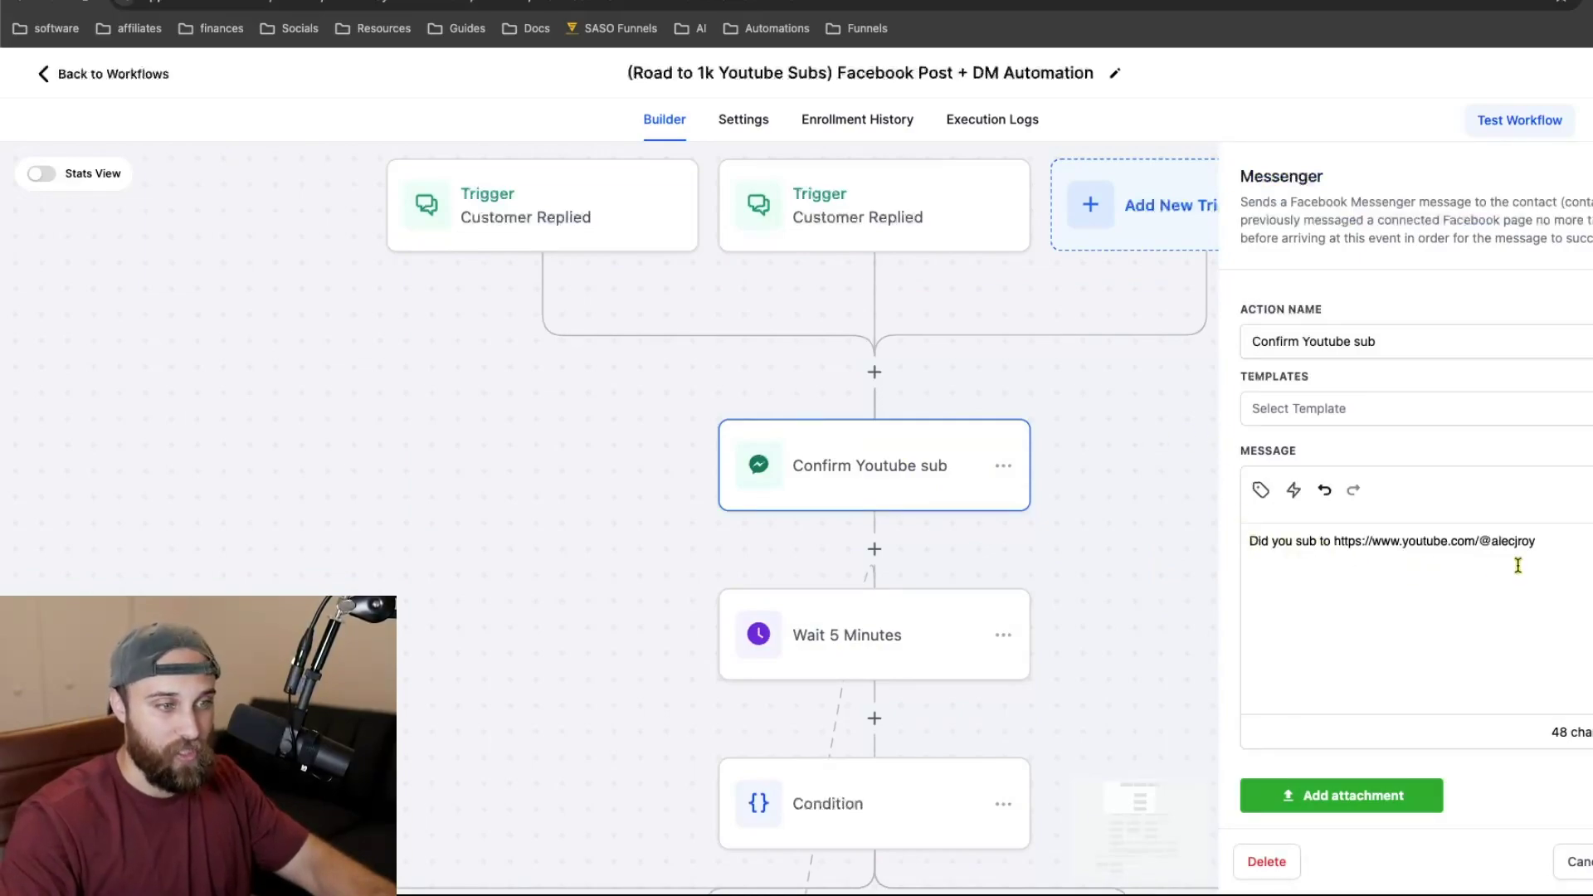
left_click(1586, 858)
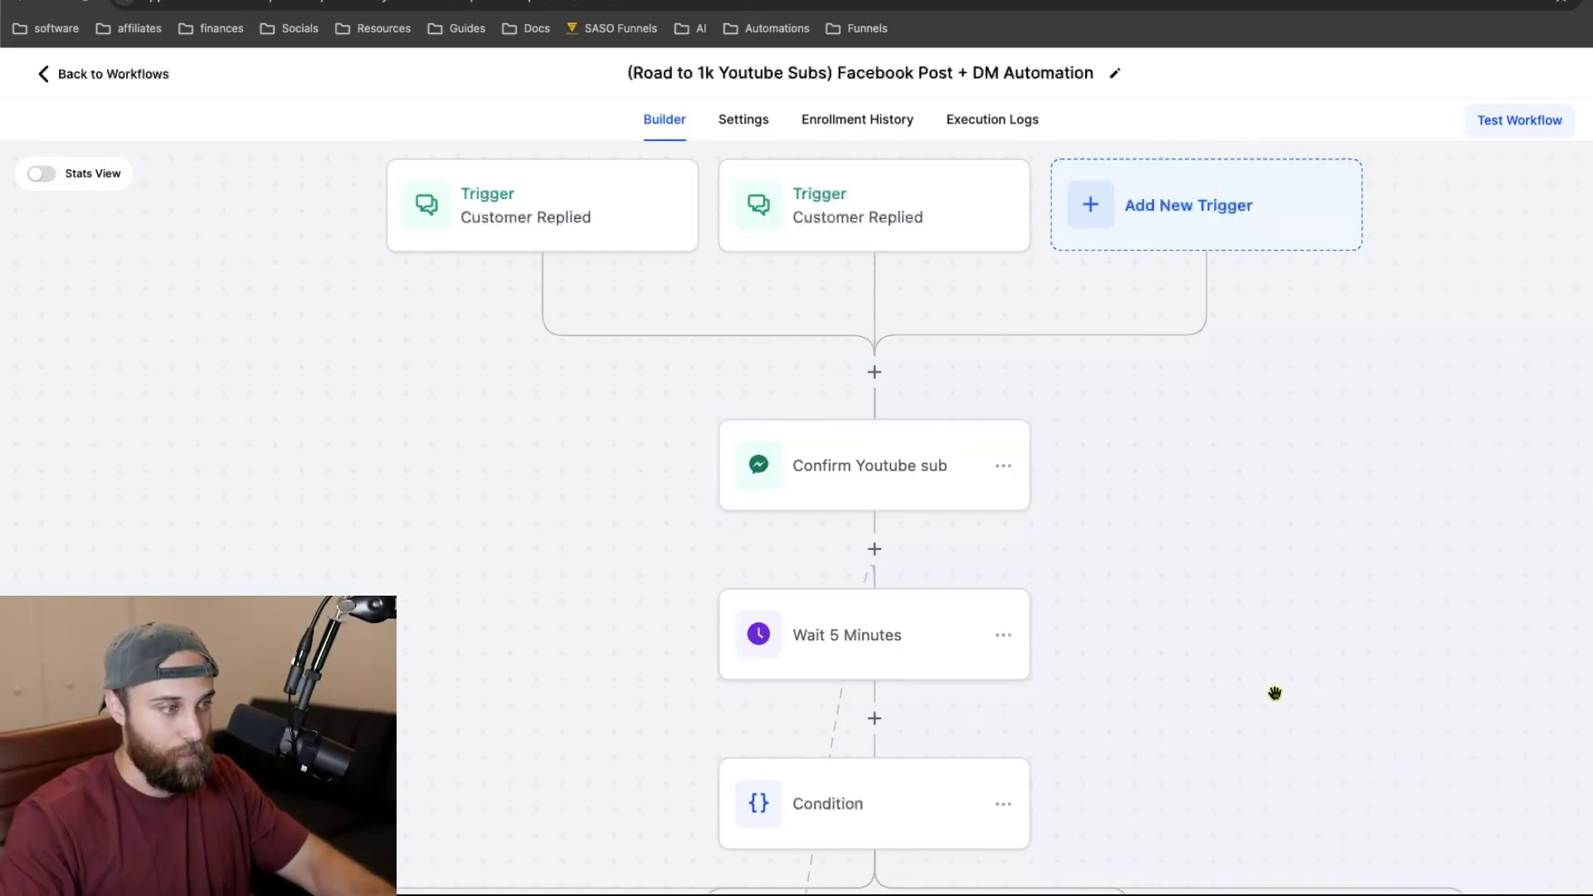
scroll(1125, 618, "down", 2)
left_click(921, 564)
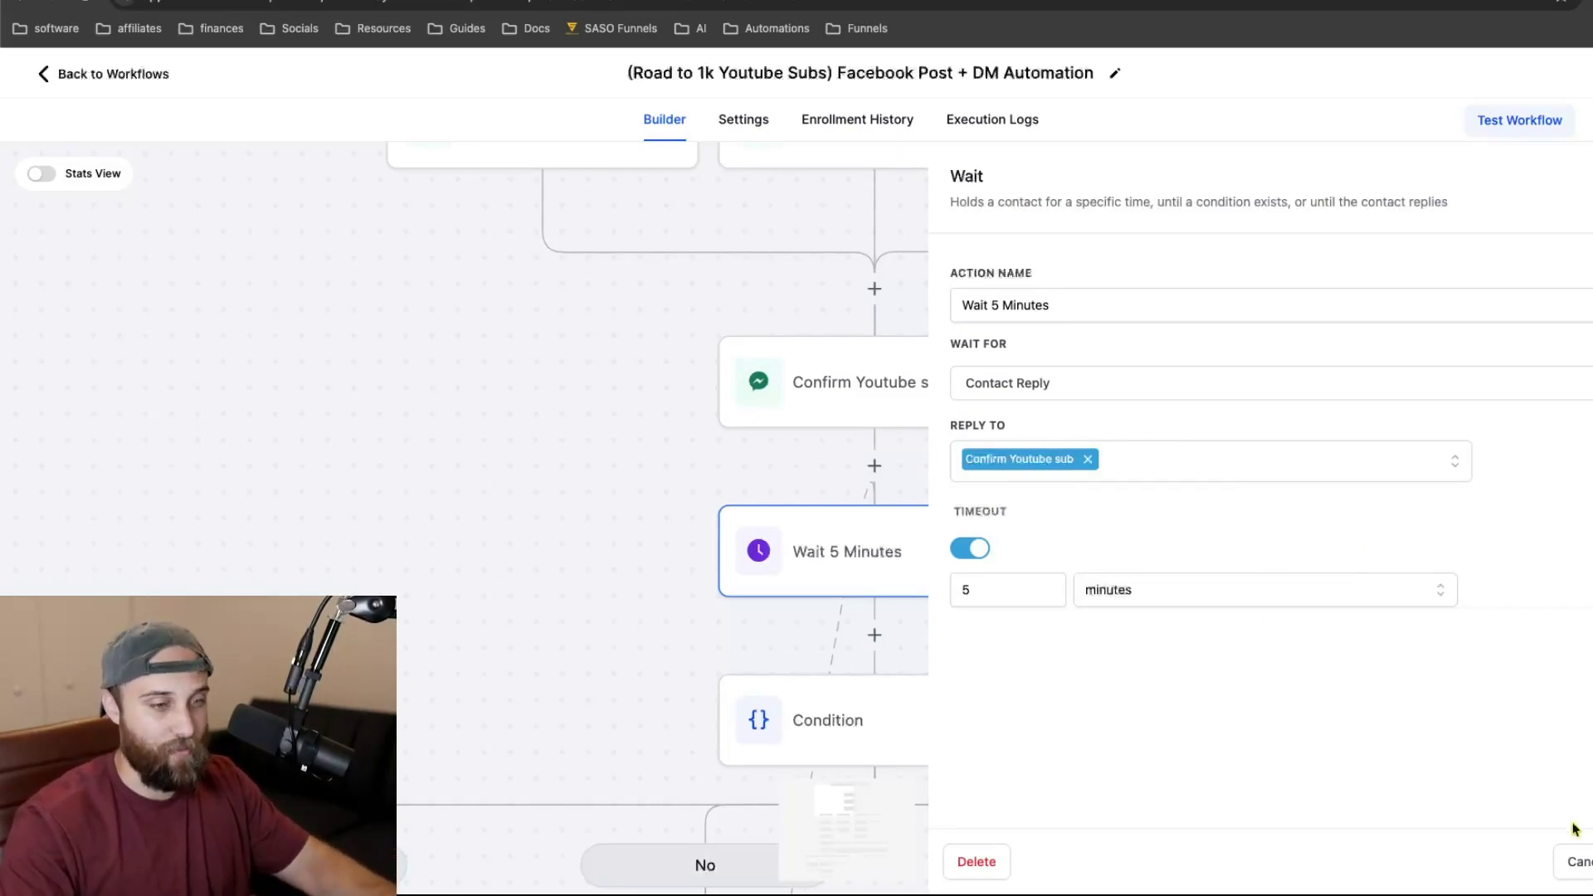
- Review the Condition's intent-based yes and No branch rules, closing without changes
left_click(1573, 861)
scroll(1129, 614, "down", 2)
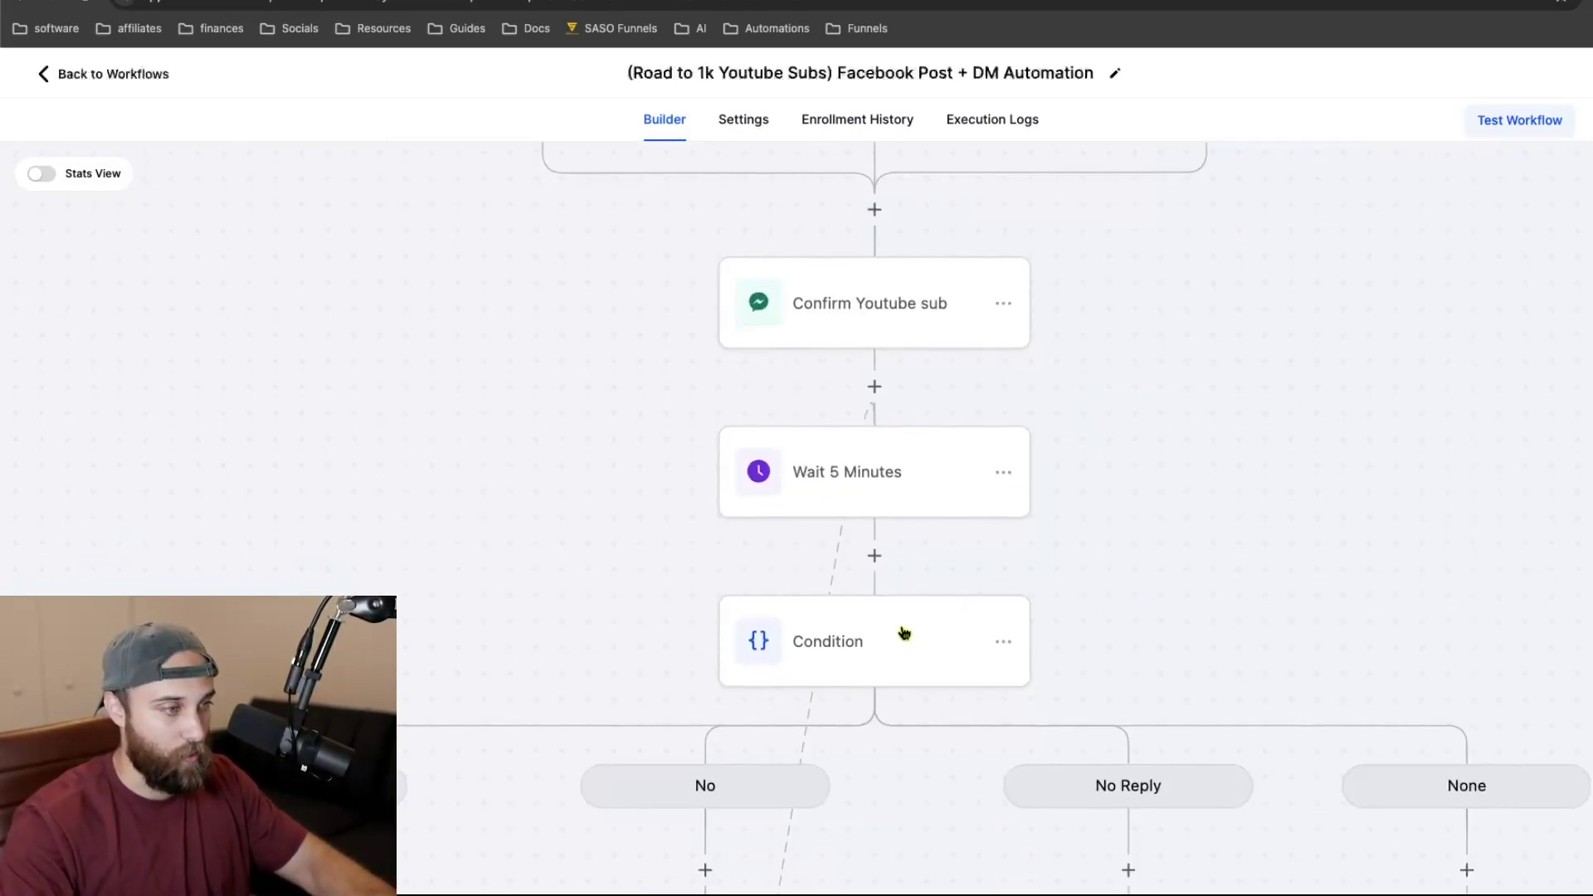
scroll(900, 633, "down", 2)
scroll(1057, 555, "down", 3)
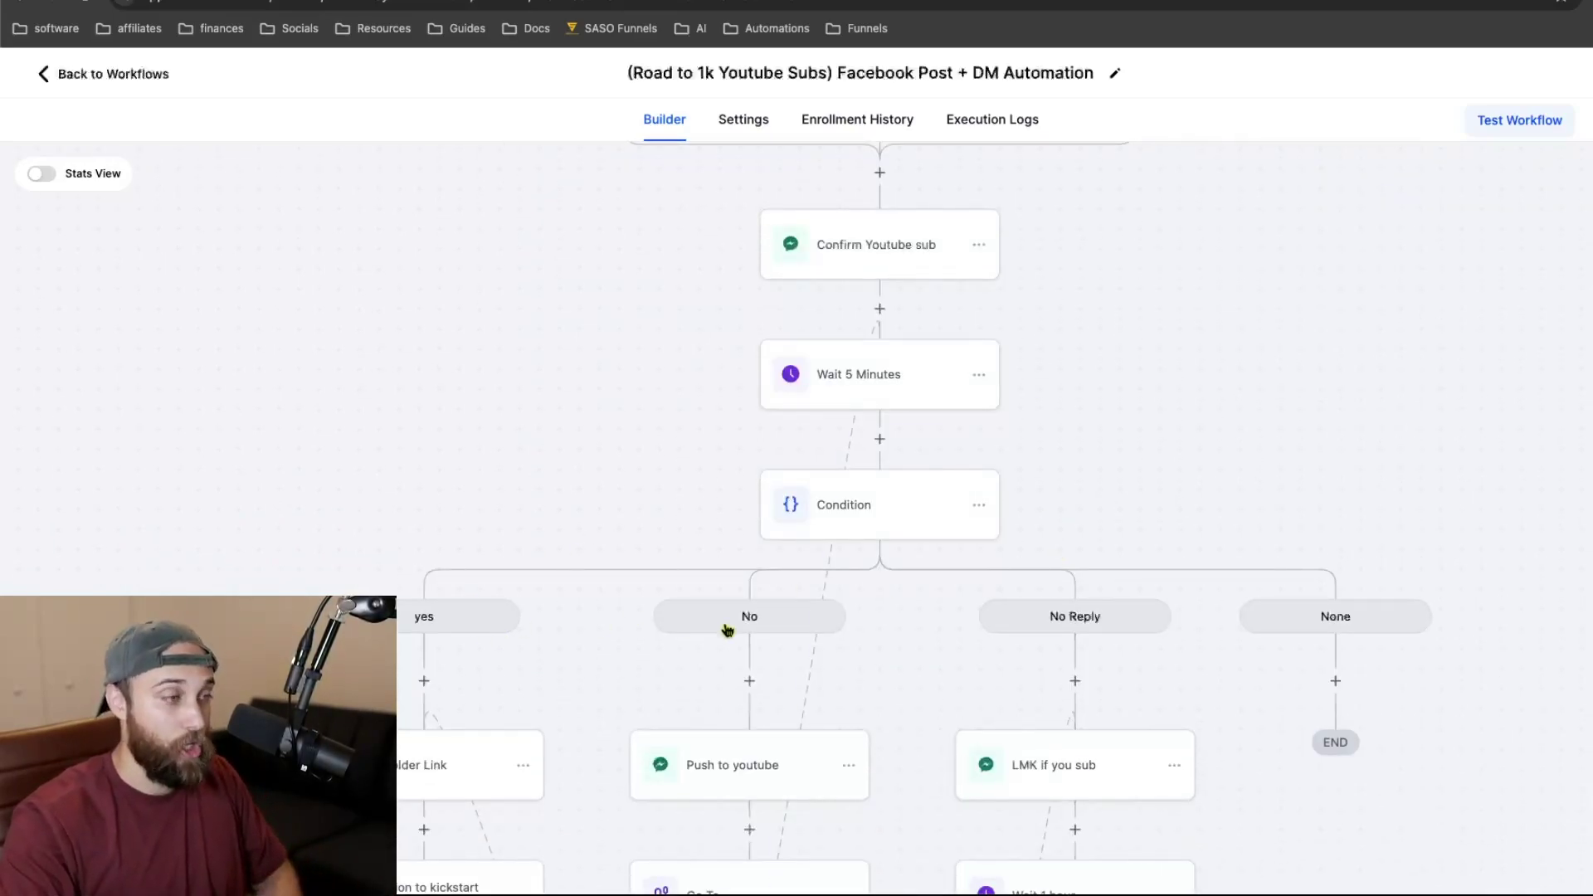
scroll(1070, 626, "down", 1)
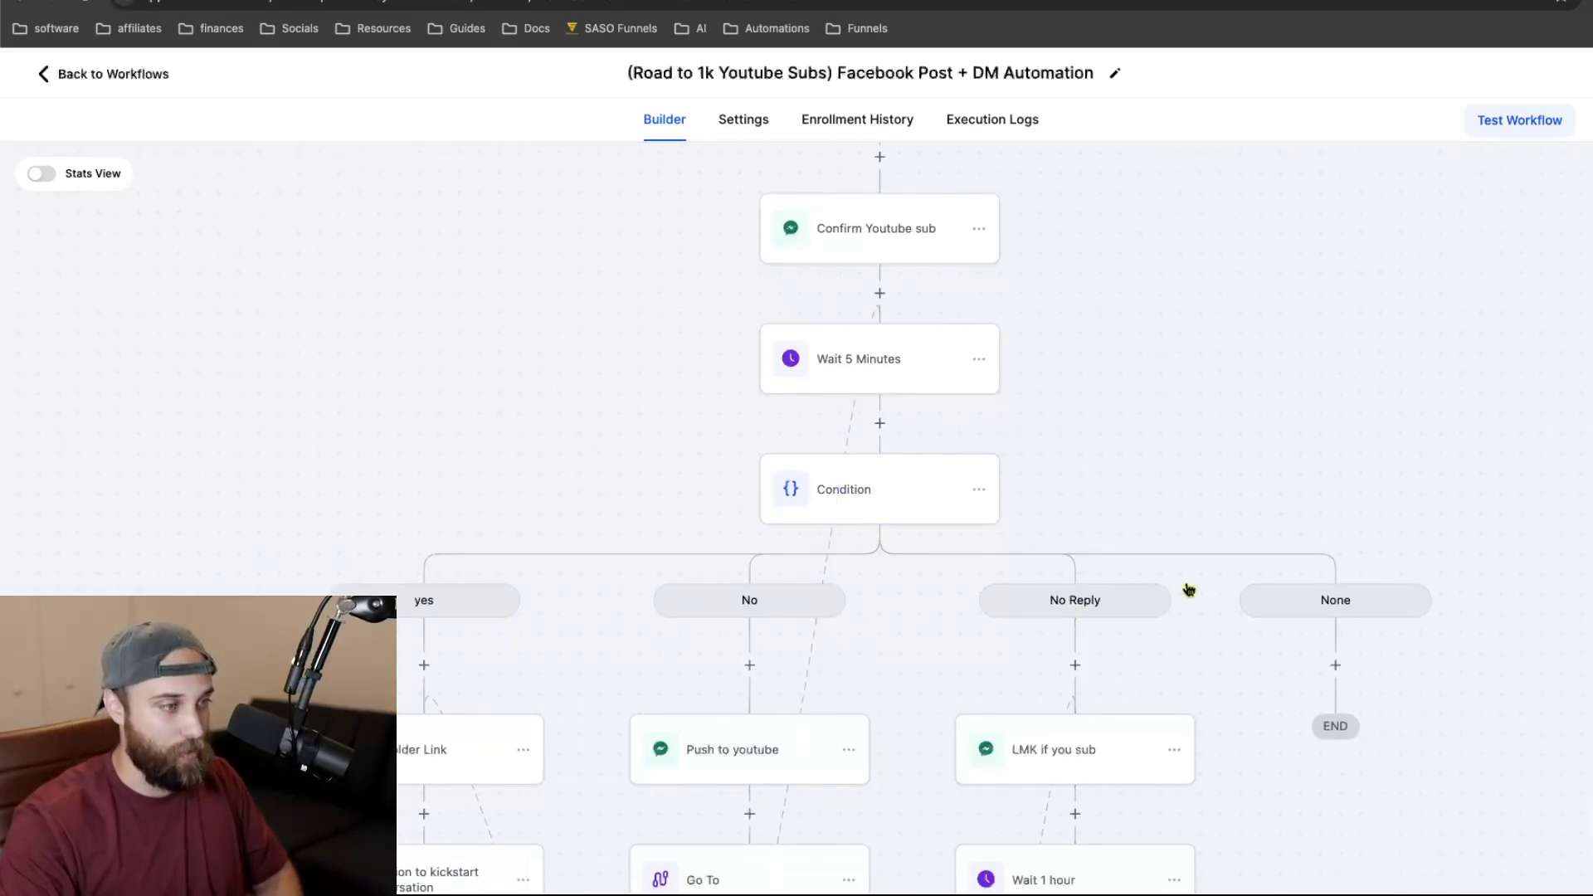
left_click(908, 499)
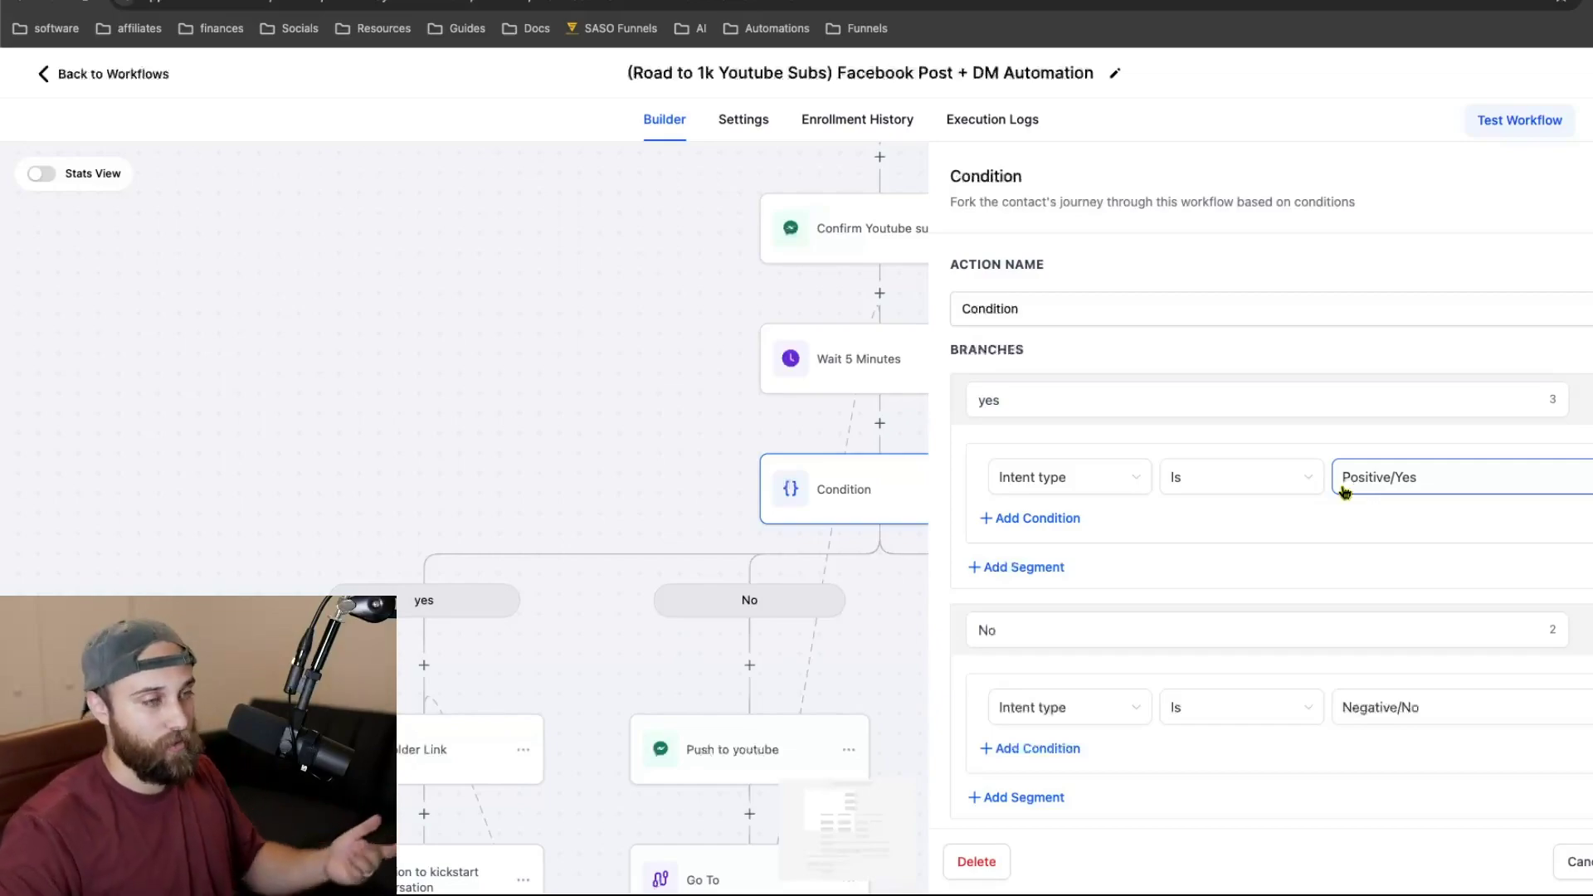
left_click(1579, 862)
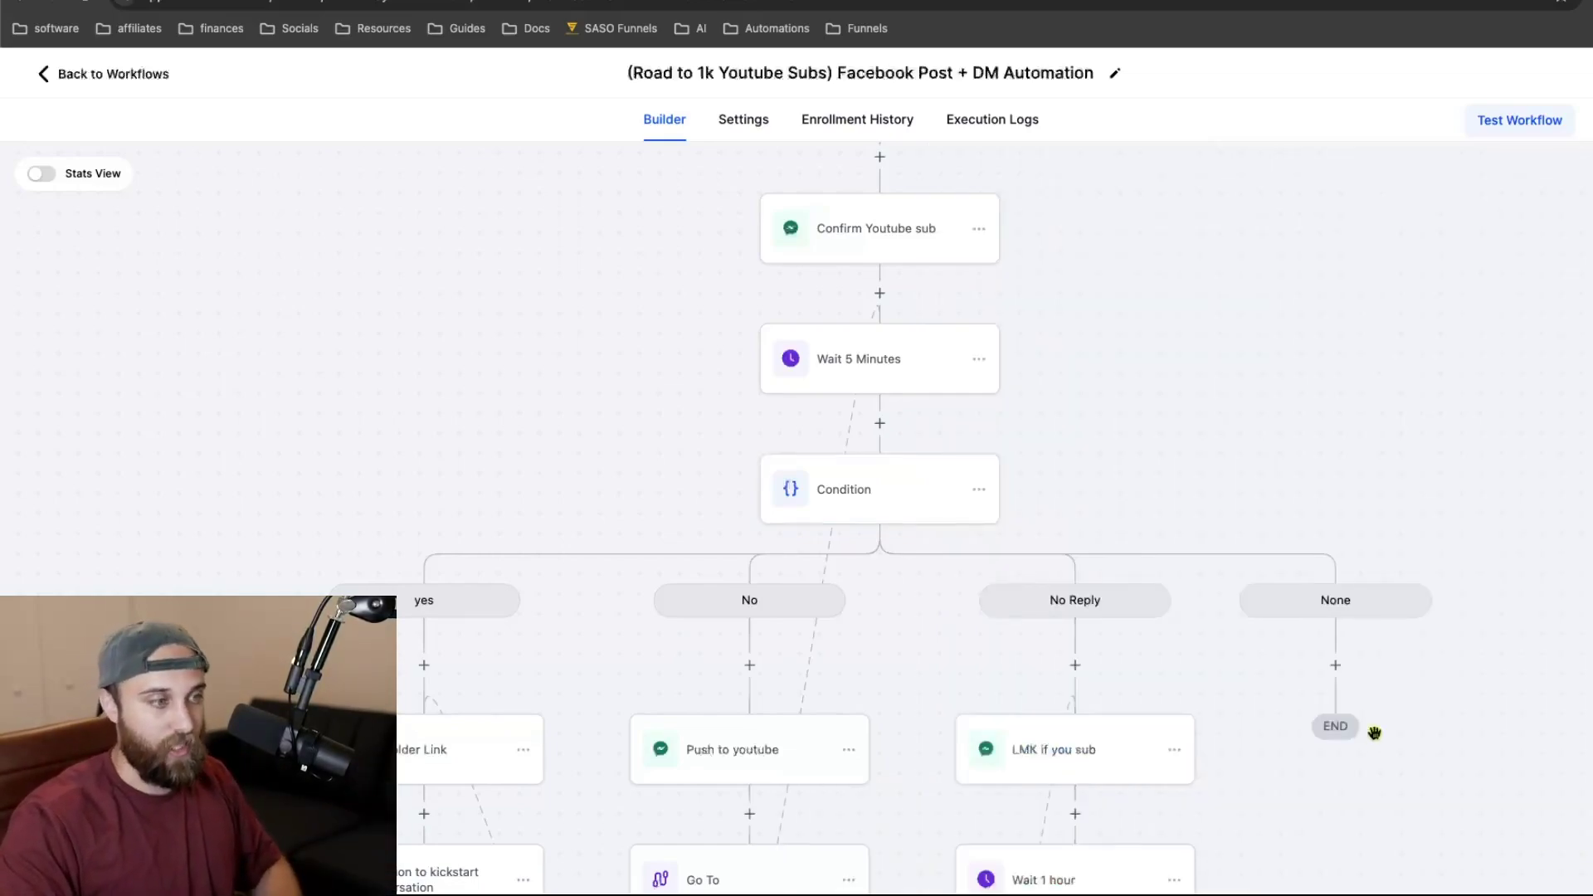
- Look over the Go To loop back, then reopen the Confirm Youtube sub message
scroll(1336, 701, "down", 2)
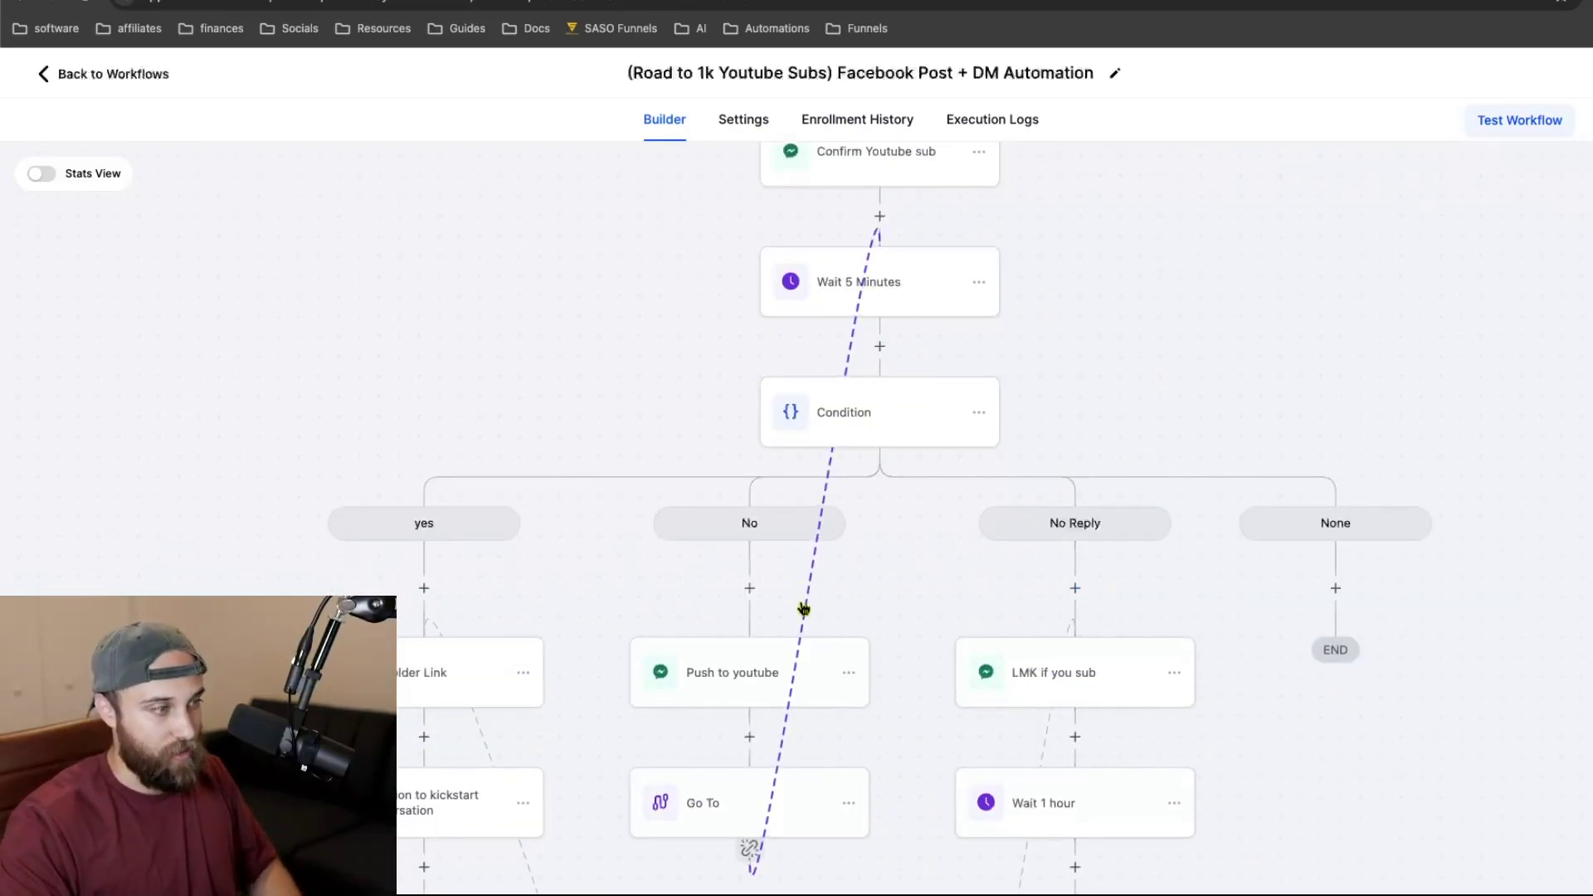
scroll(803, 606, "up", 1)
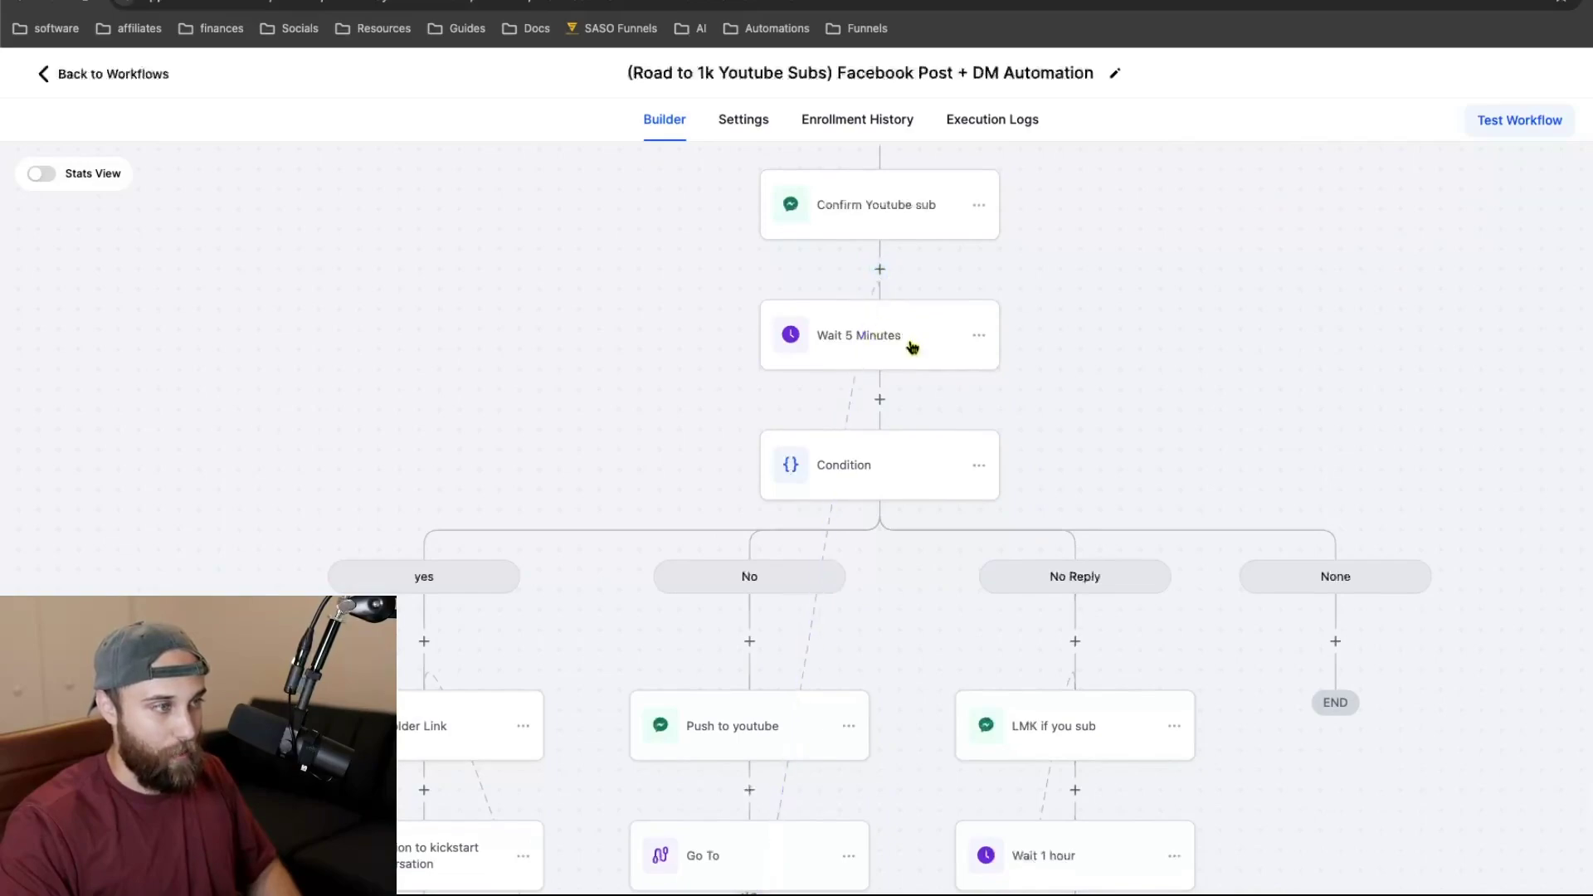
scroll(867, 352, "down", 1)
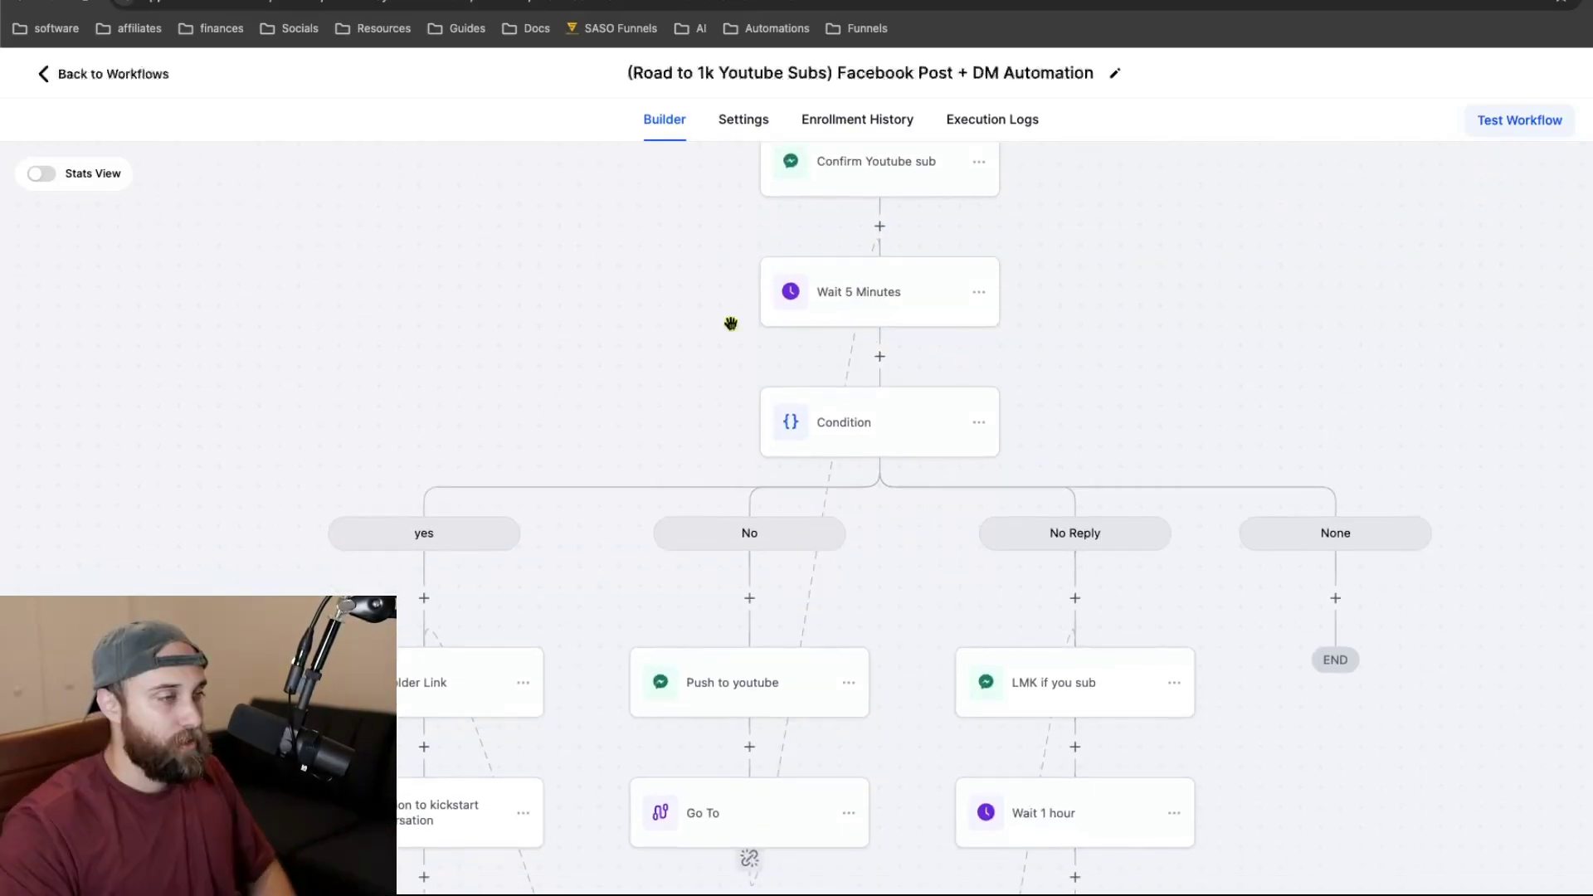
left_click(917, 203)
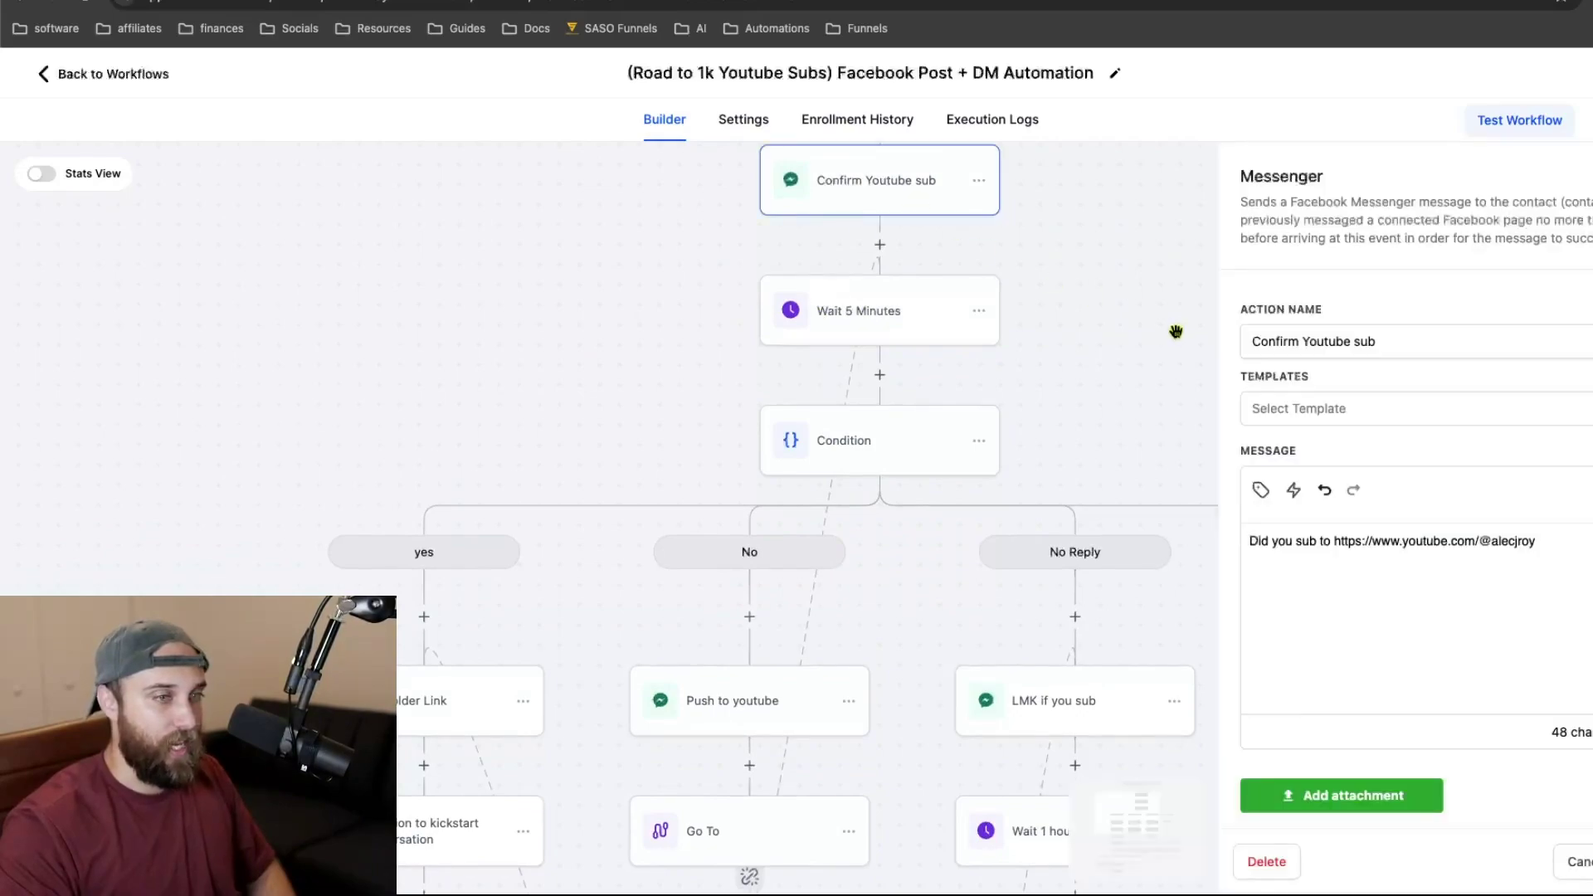
- Review the Full Folder Link, Question to kickstart conversation and Internal Notification steps
left_click(1581, 858)
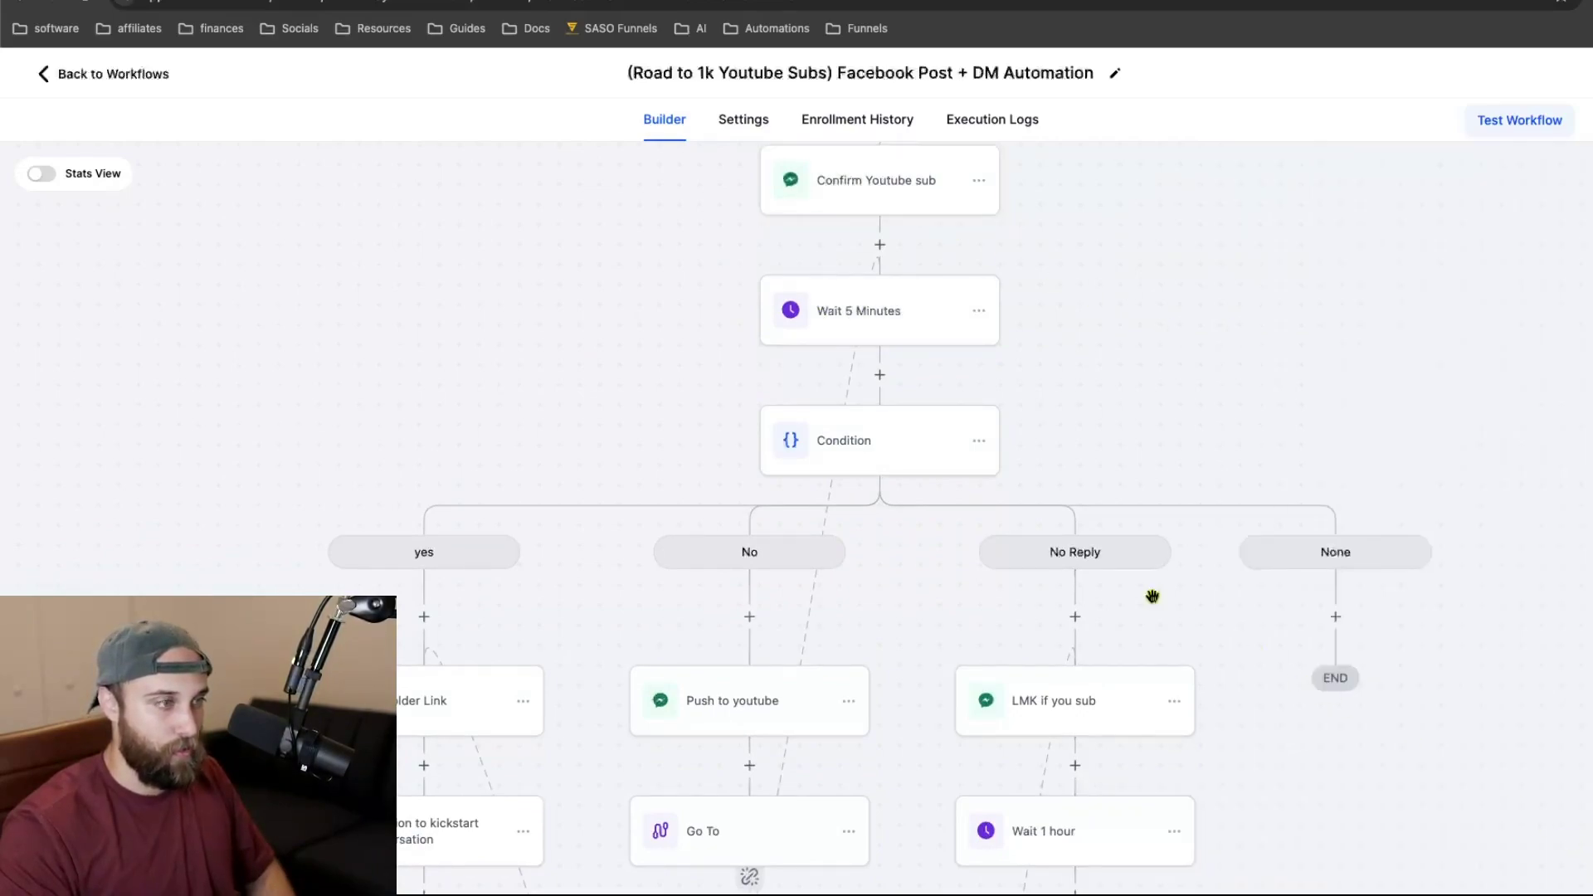
scroll(582, 481, "down", 3)
scroll(453, 561, "down", 2)
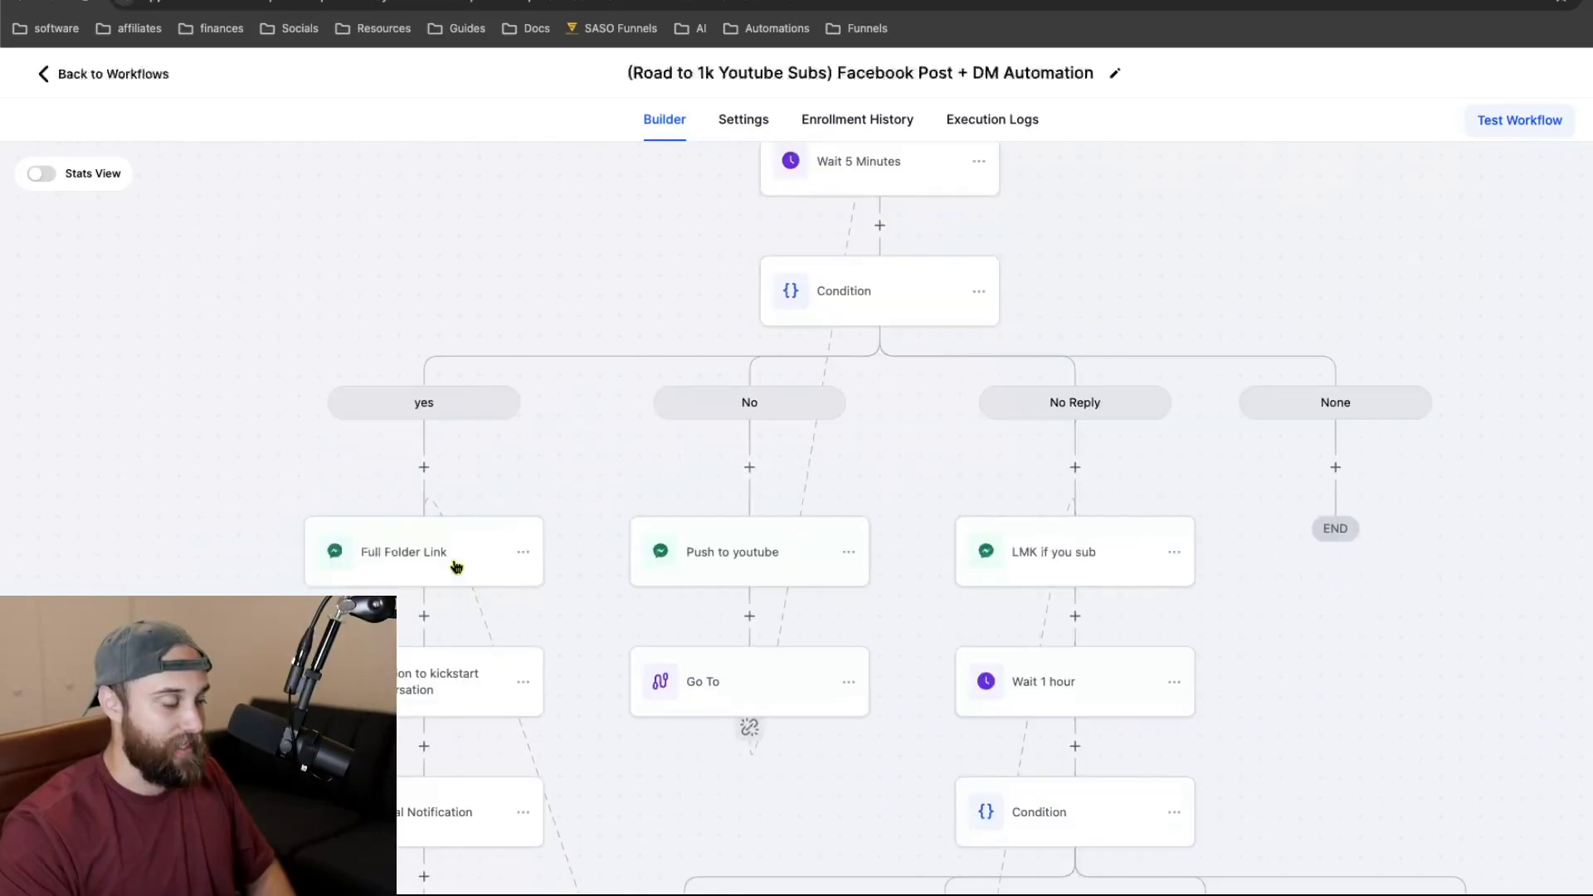
left_click(426, 556)
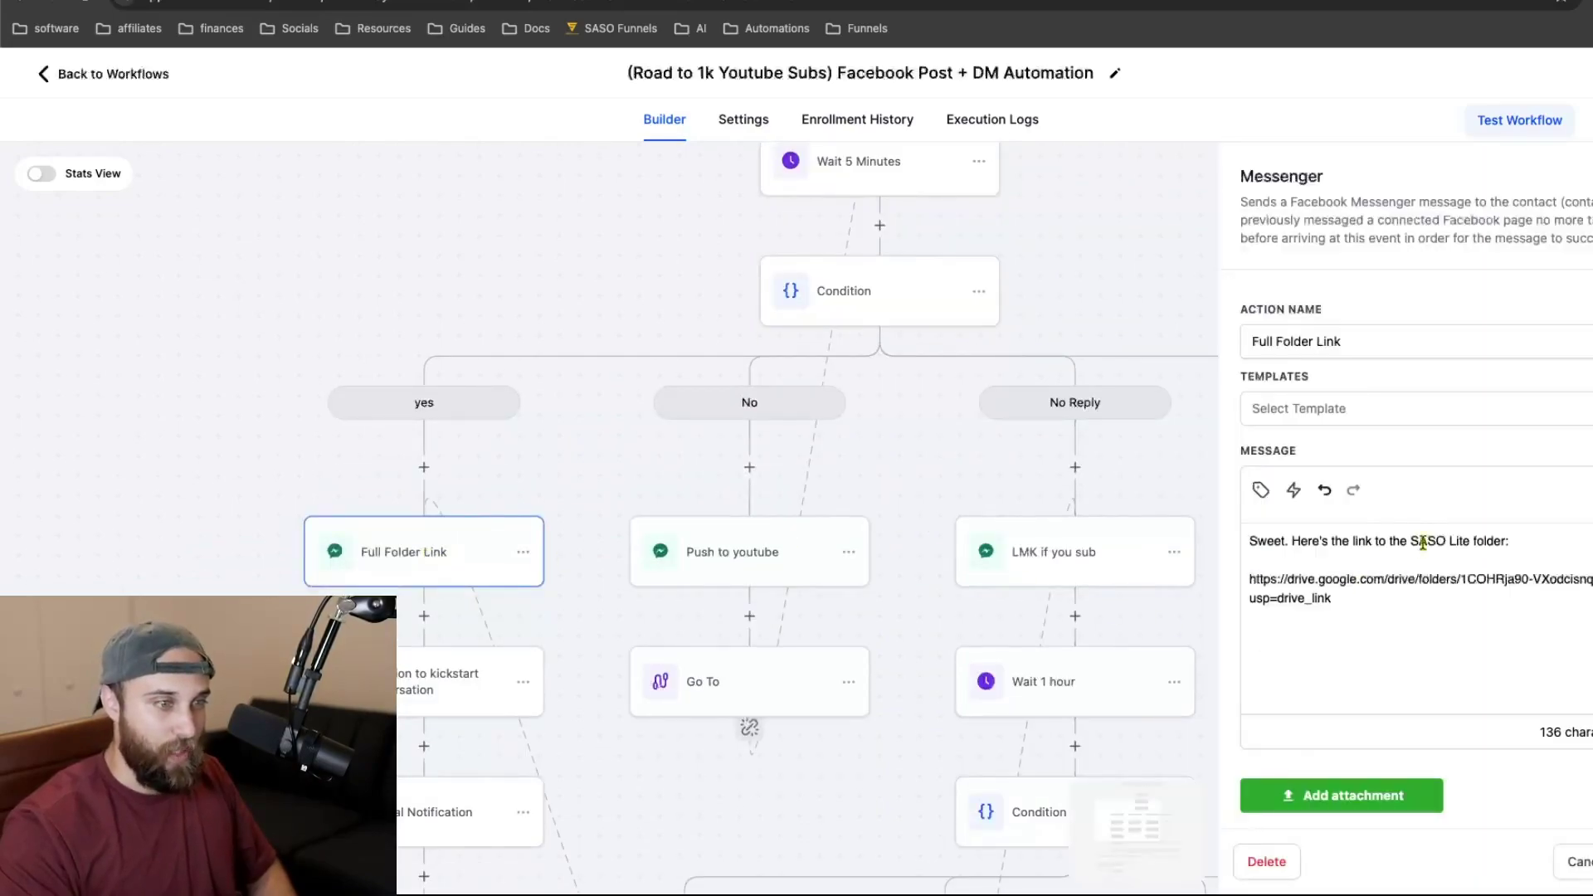
left_click(472, 676)
scroll(1323, 576, "down", 1)
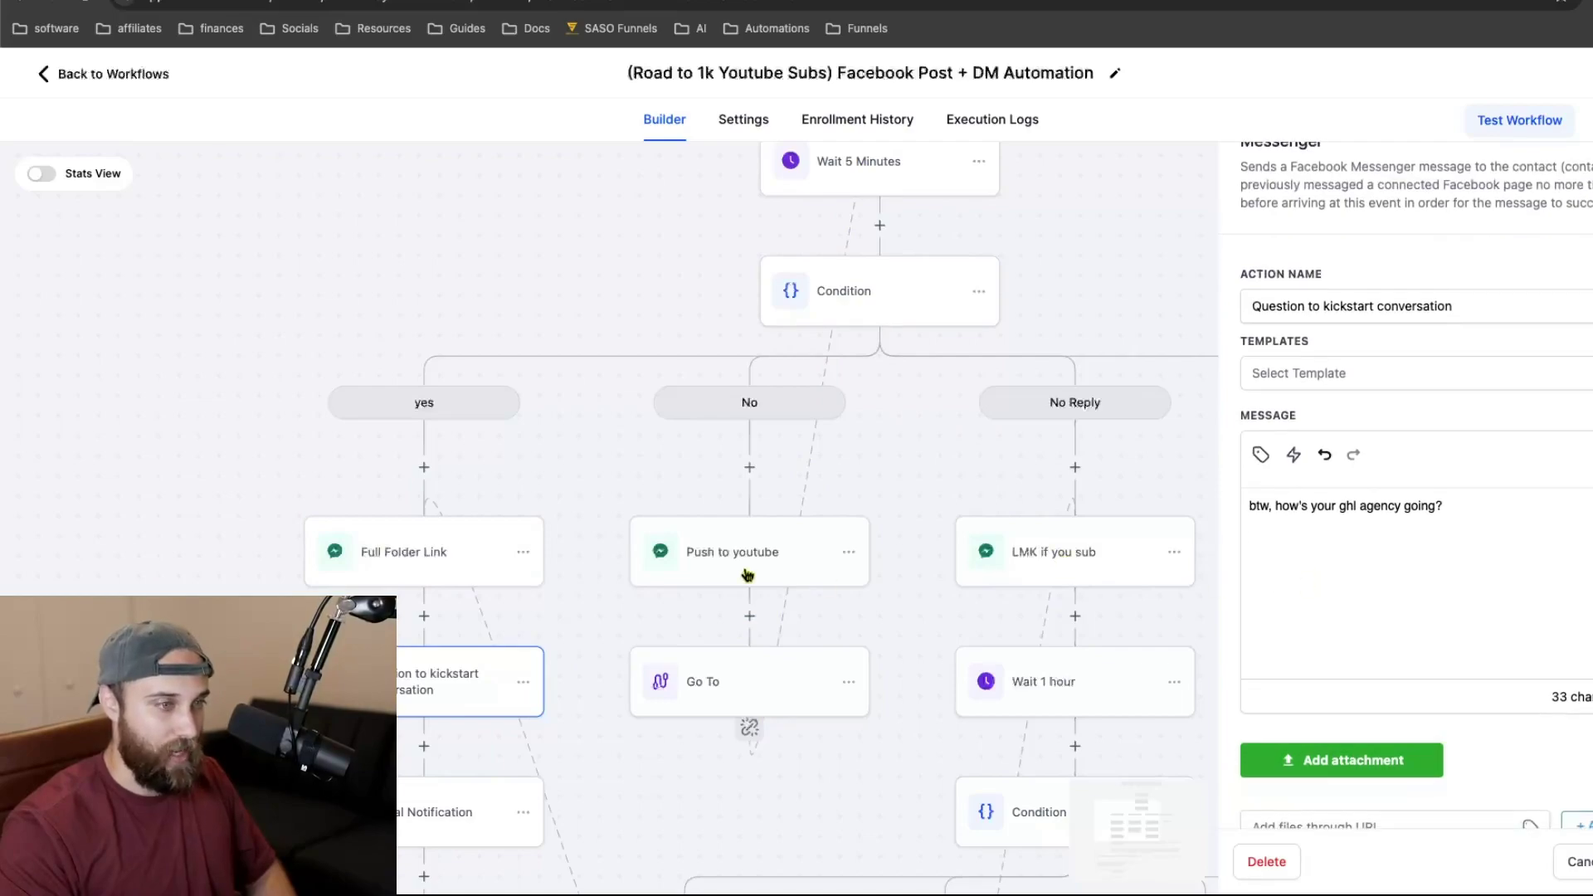
scroll(535, 637, "down", 2)
left_click(400, 751)
- Review the 30 Minute Delay wait, Customer Replied branches and Ultimate Downsell message
scroll(485, 672, "down", 4)
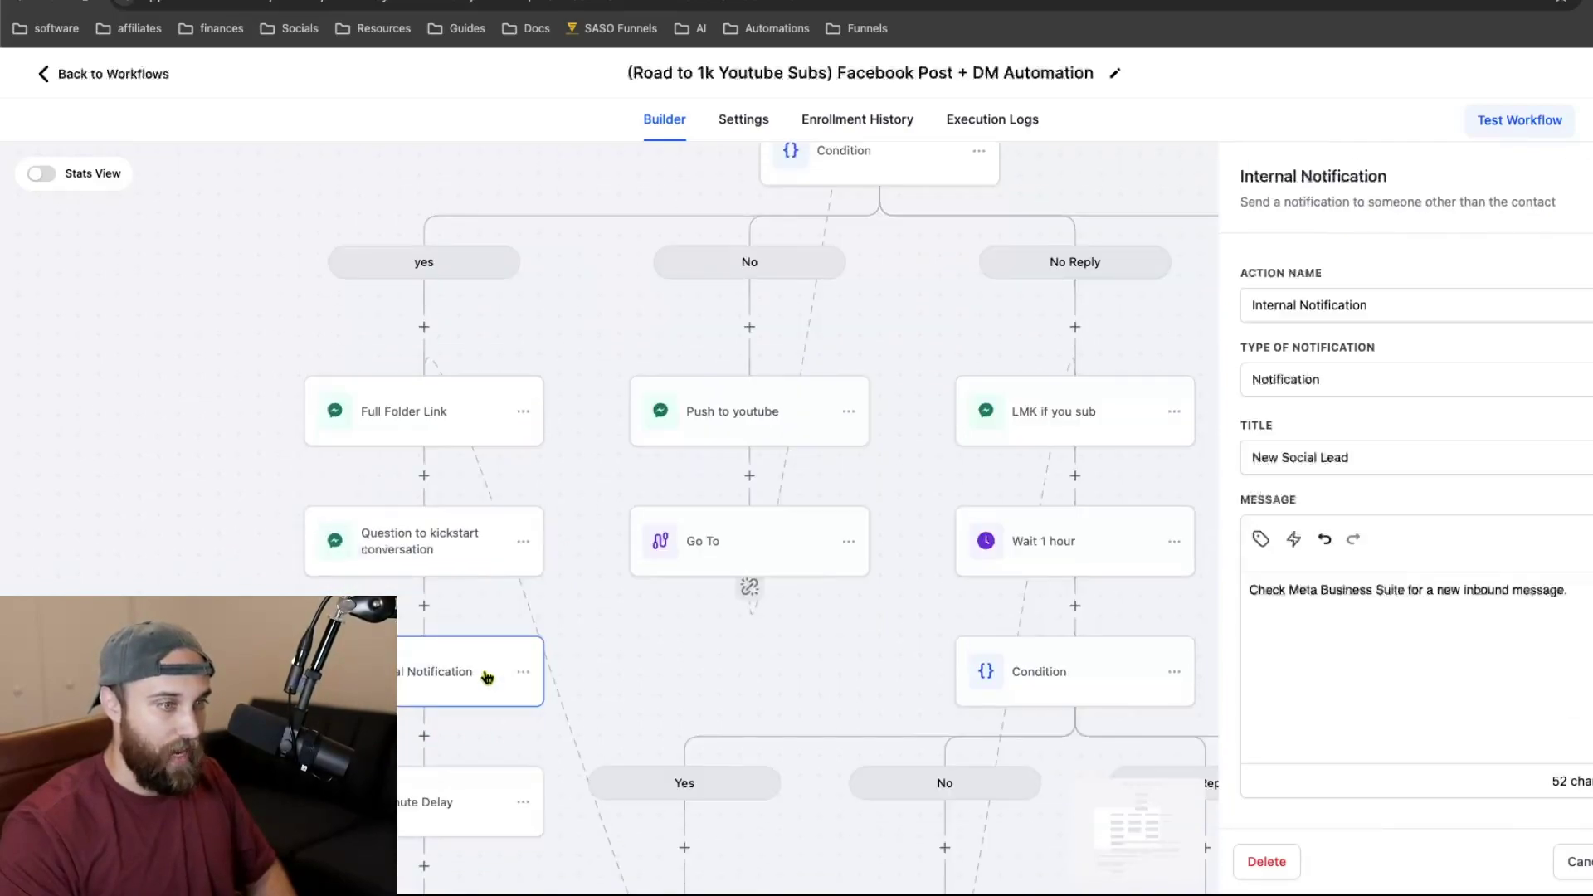
left_click(402, 745)
scroll(452, 710, "down", 5)
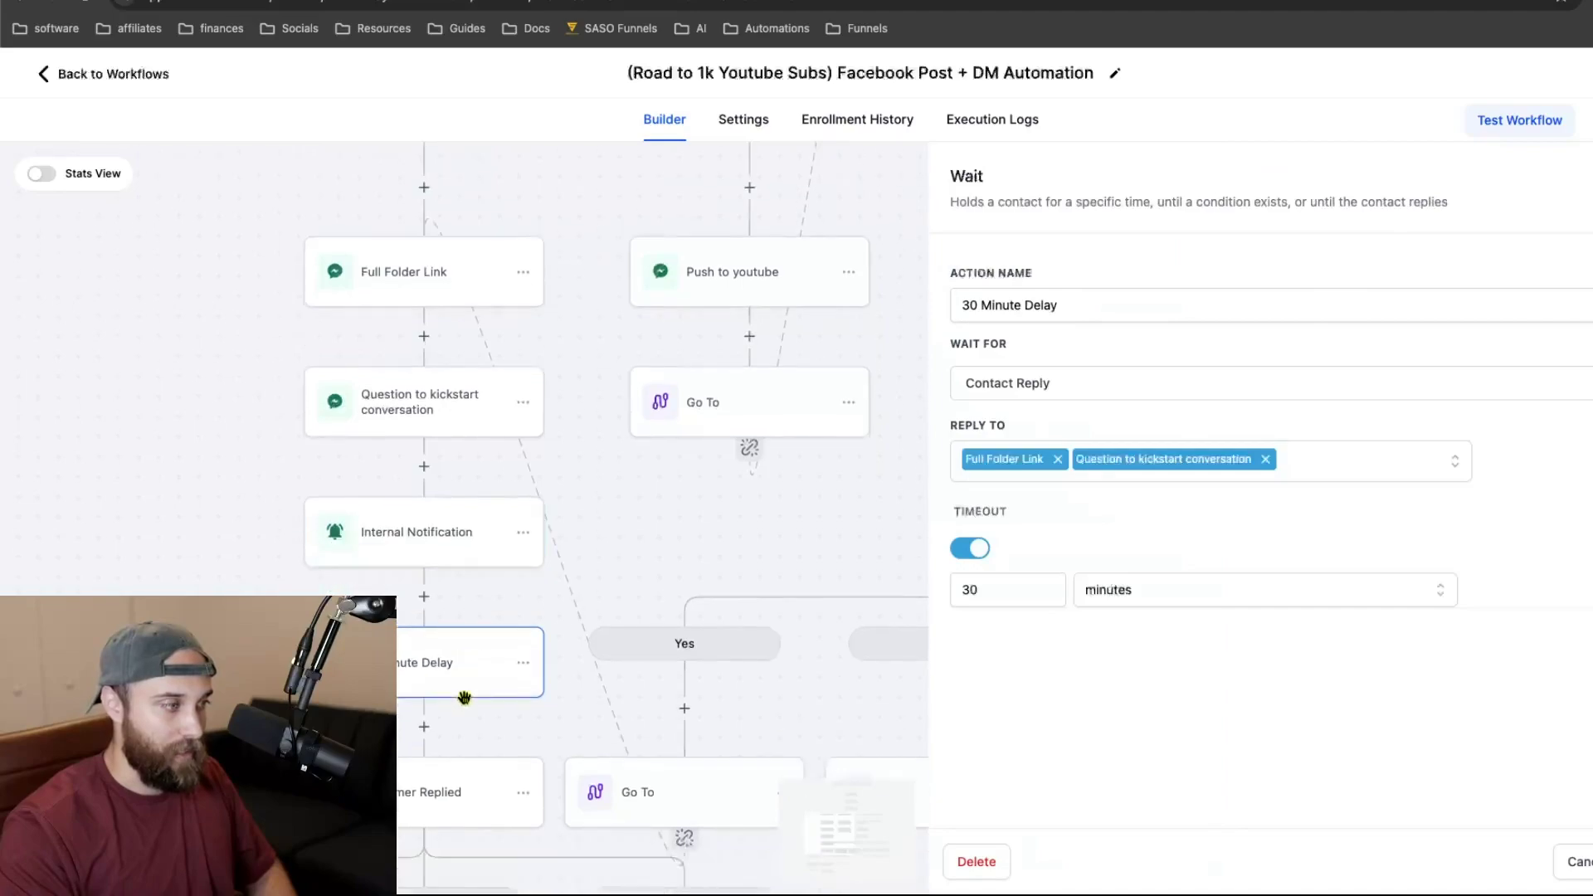
left_click(420, 658)
scroll(420, 651, "down", 4)
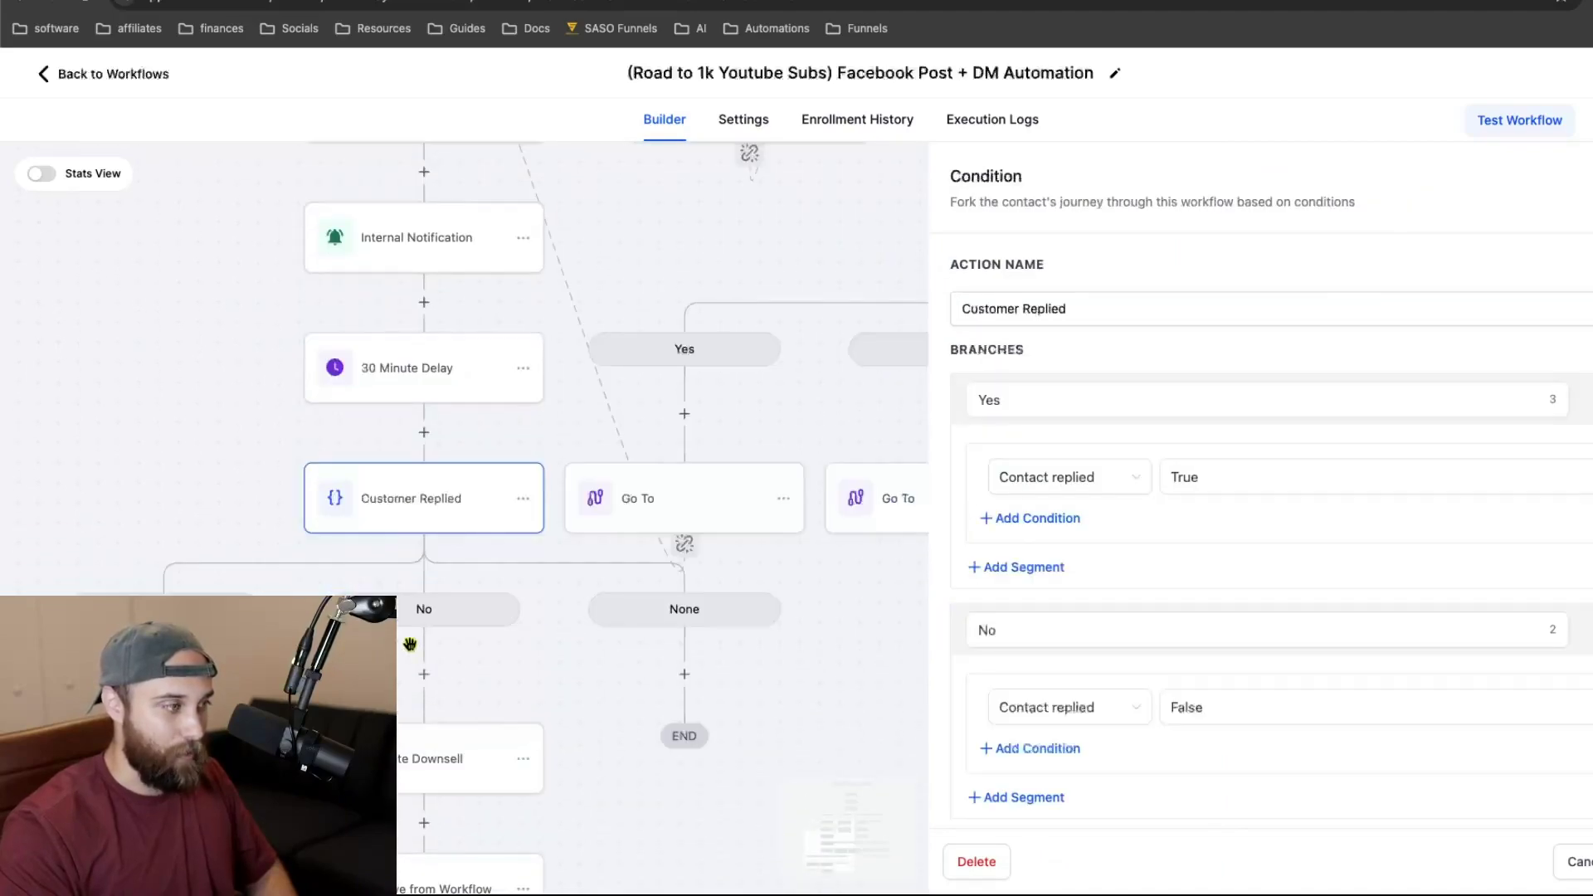
scroll(464, 498, "down", 2)
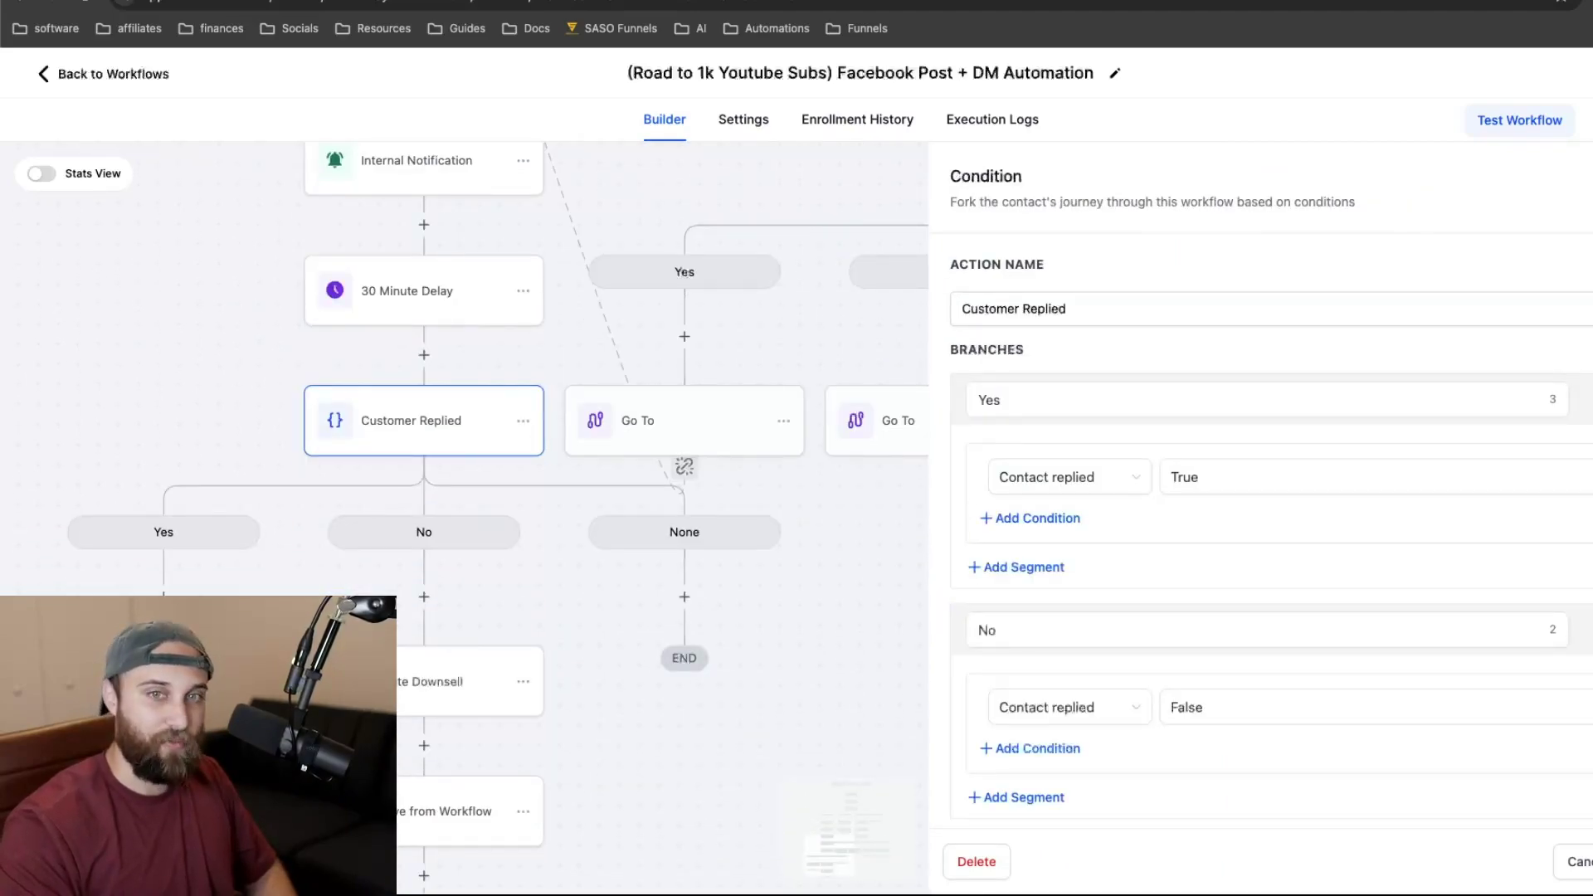
left_click(434, 664)
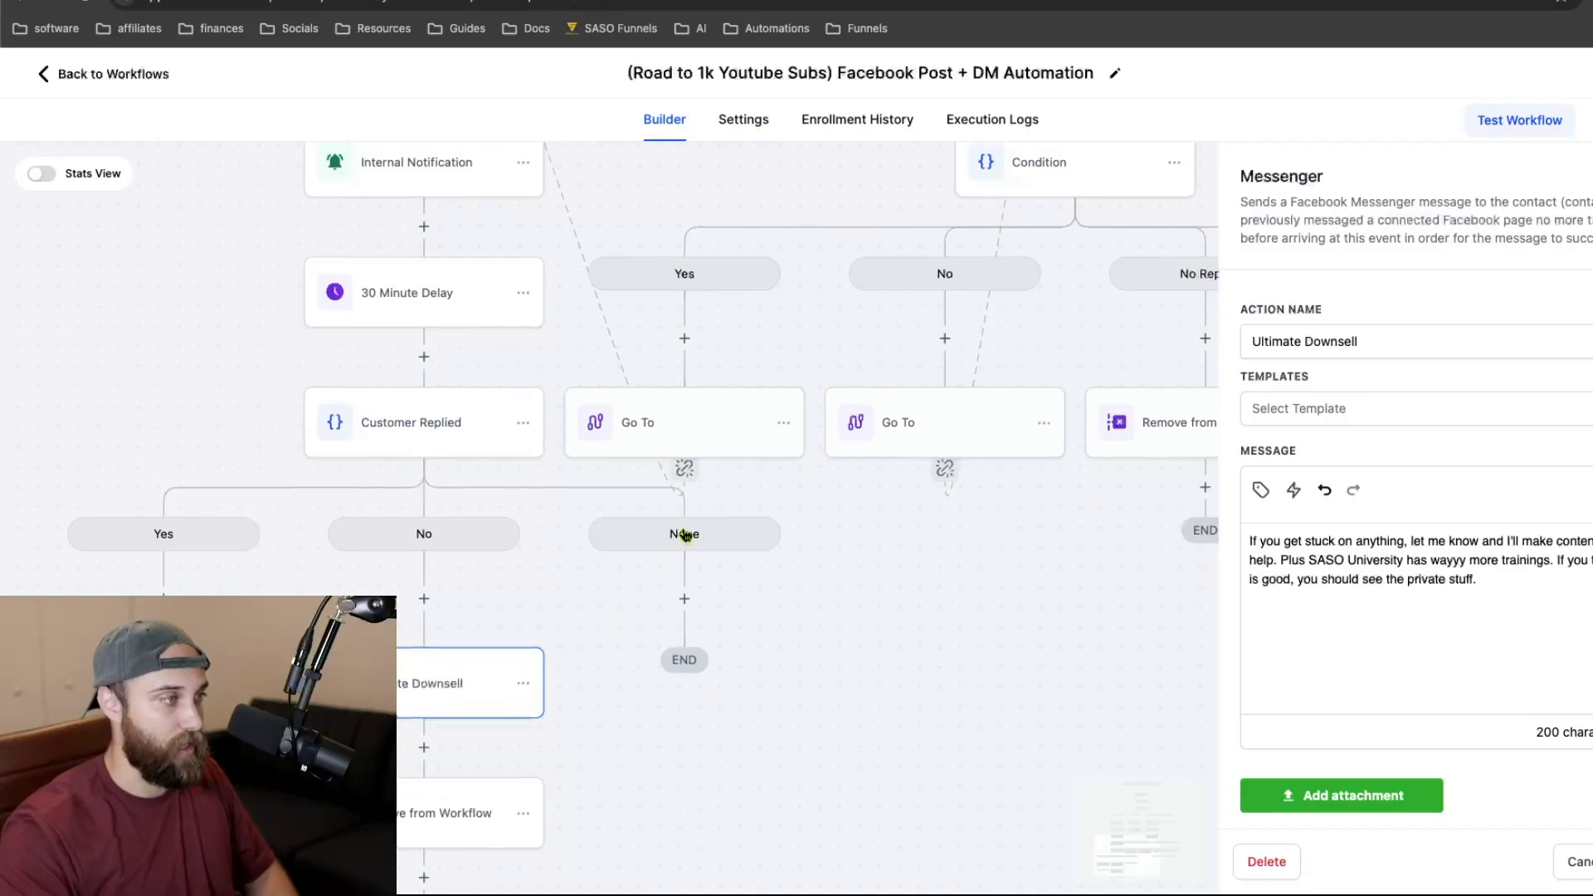
- Review the Push to youtube message, Wait 5 Minutes step and reply-intent condition branches
scroll(685, 535, "up", 10)
scroll(685, 536, "up", 3)
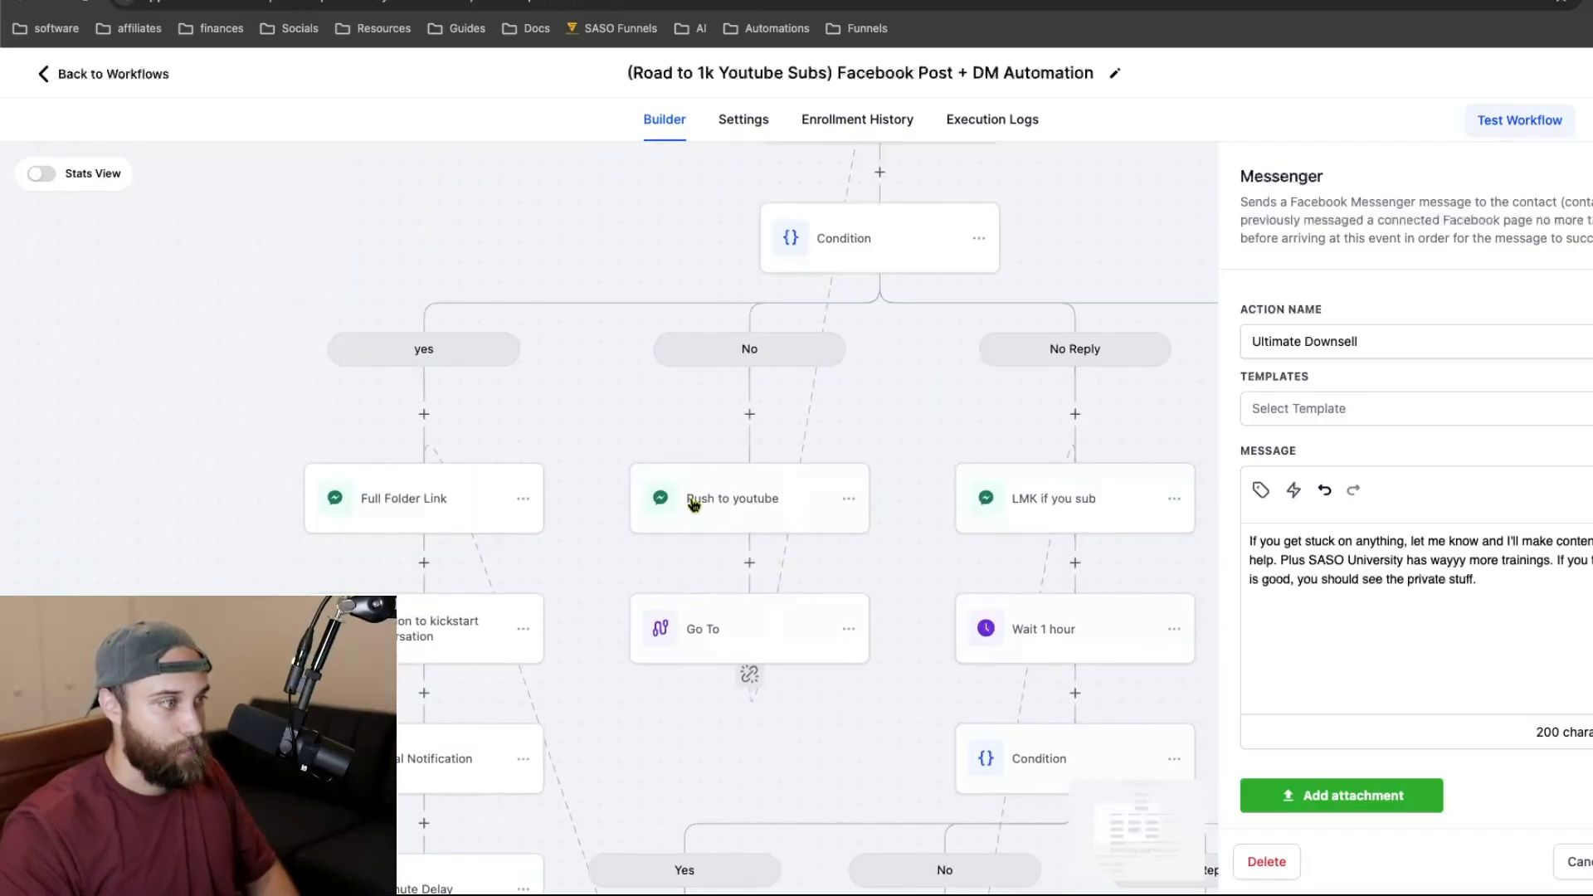
scroll(692, 501, "down", 6)
scroll(691, 499, "up", 8)
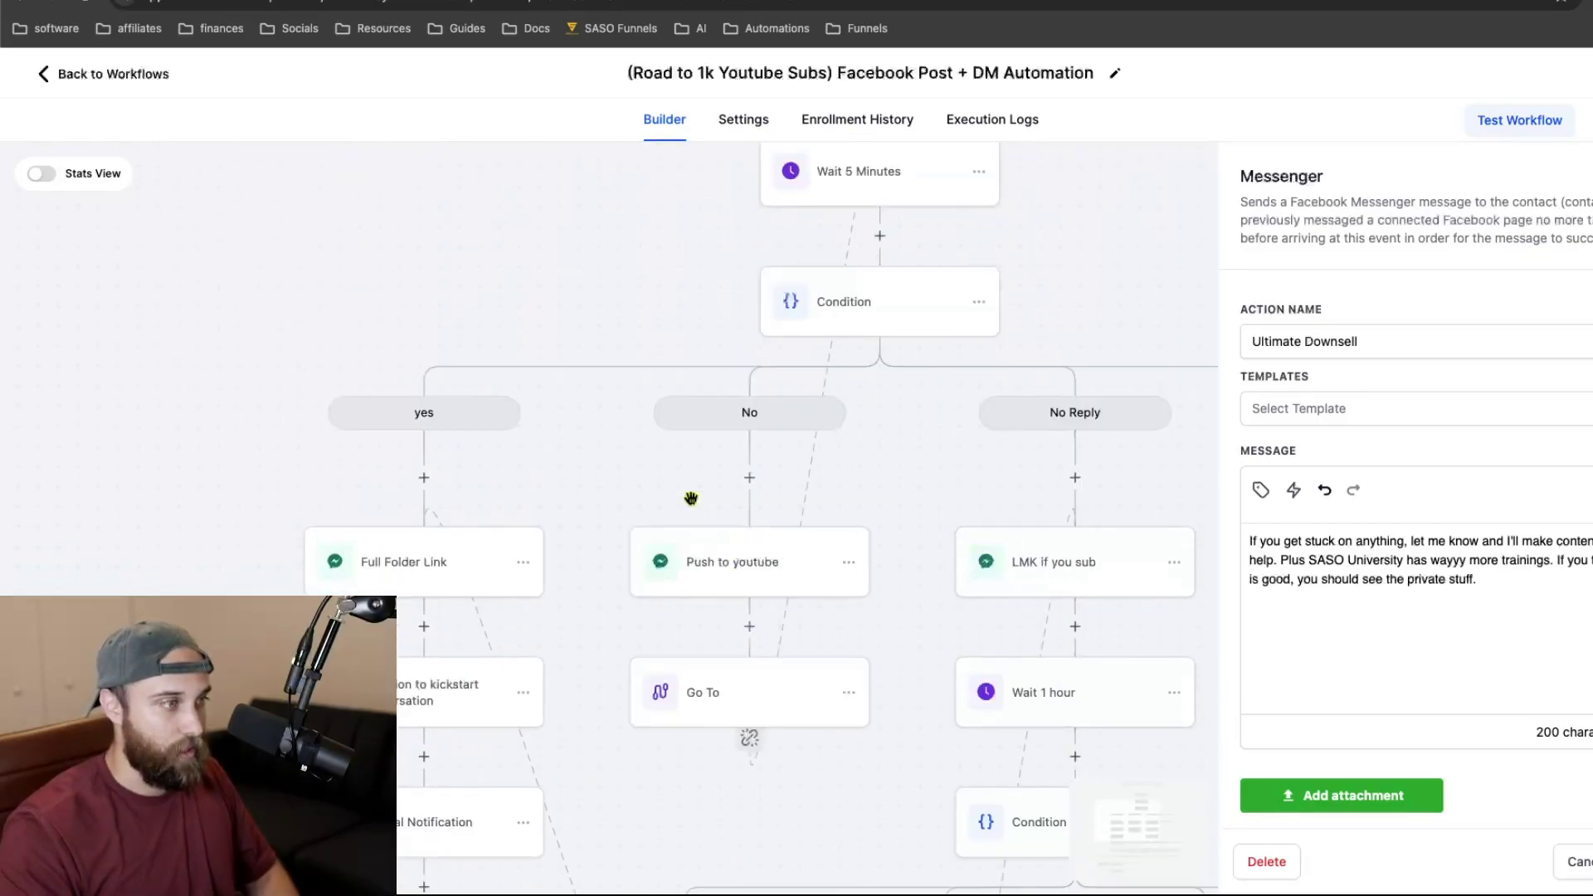
scroll(881, 316, "up", 4)
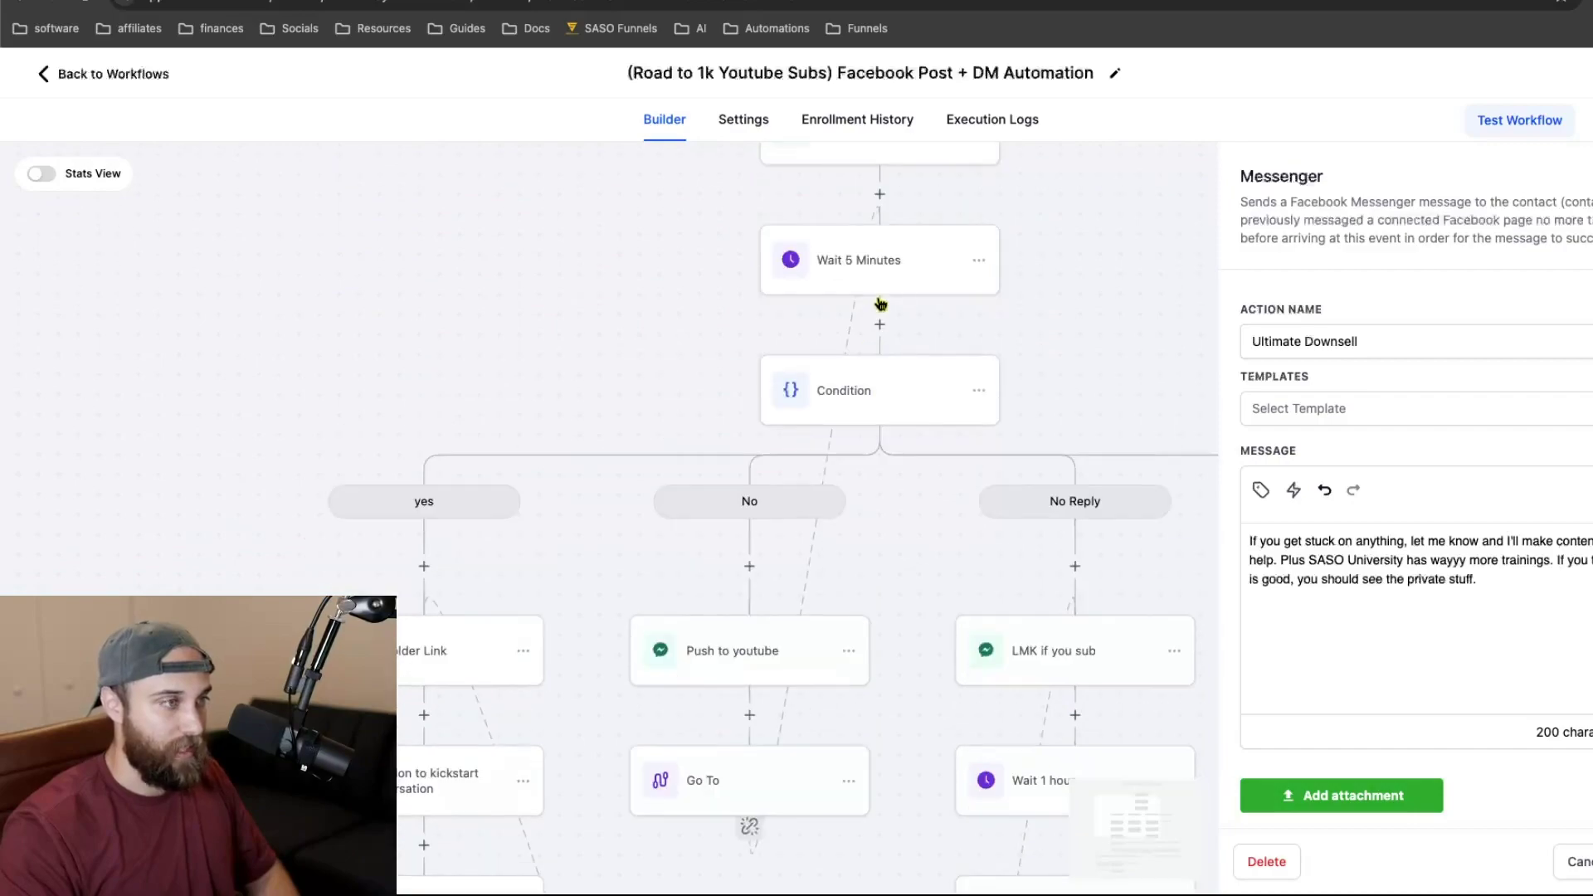
scroll(878, 332, "down", 4)
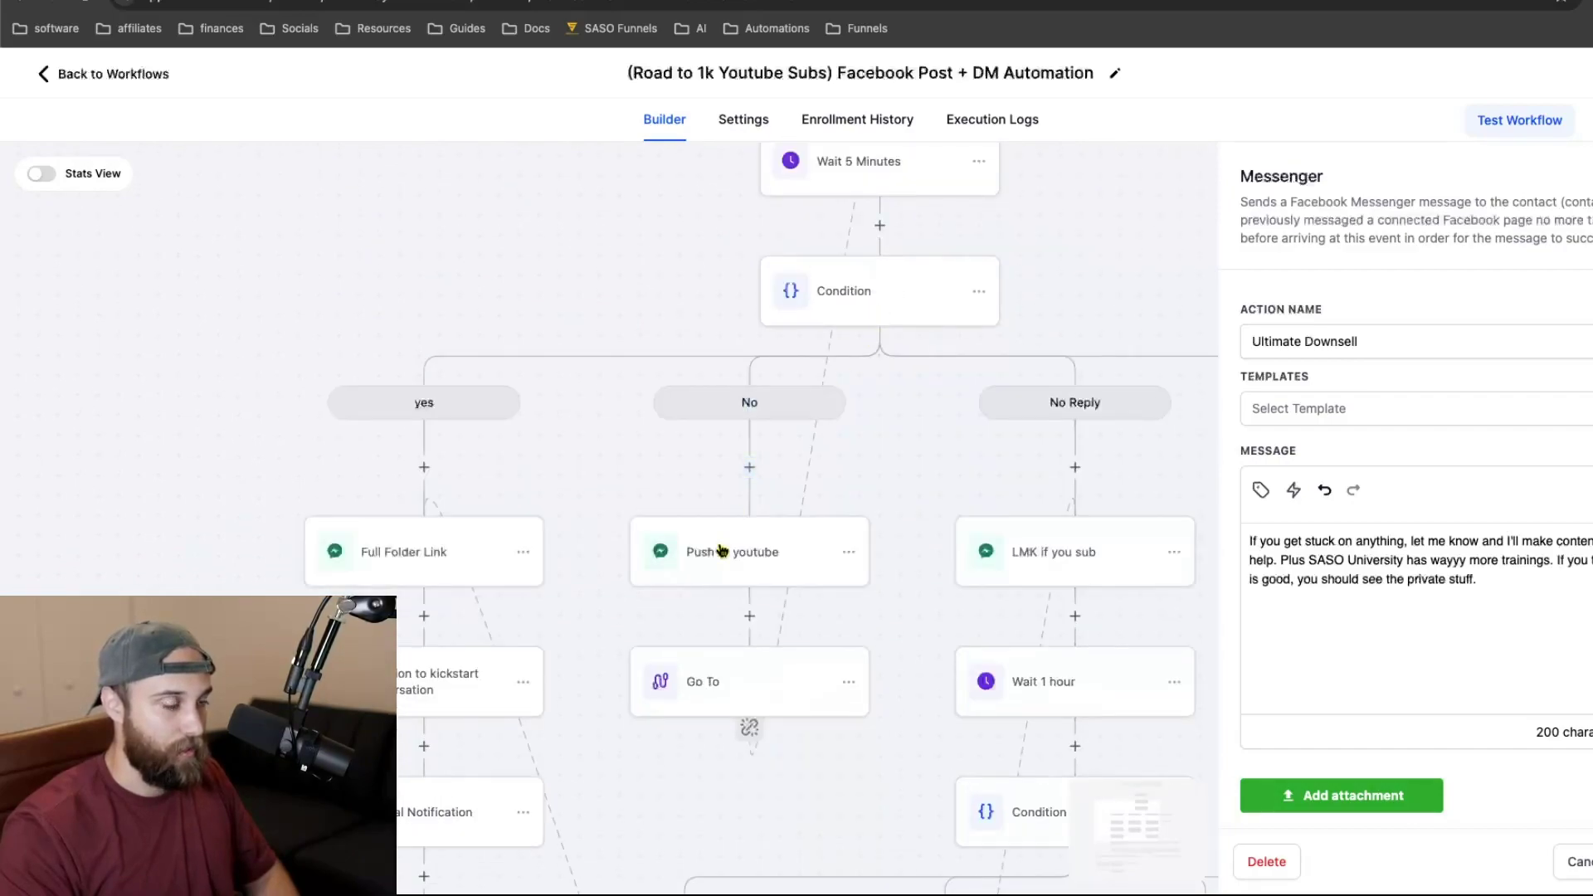
left_click(755, 577)
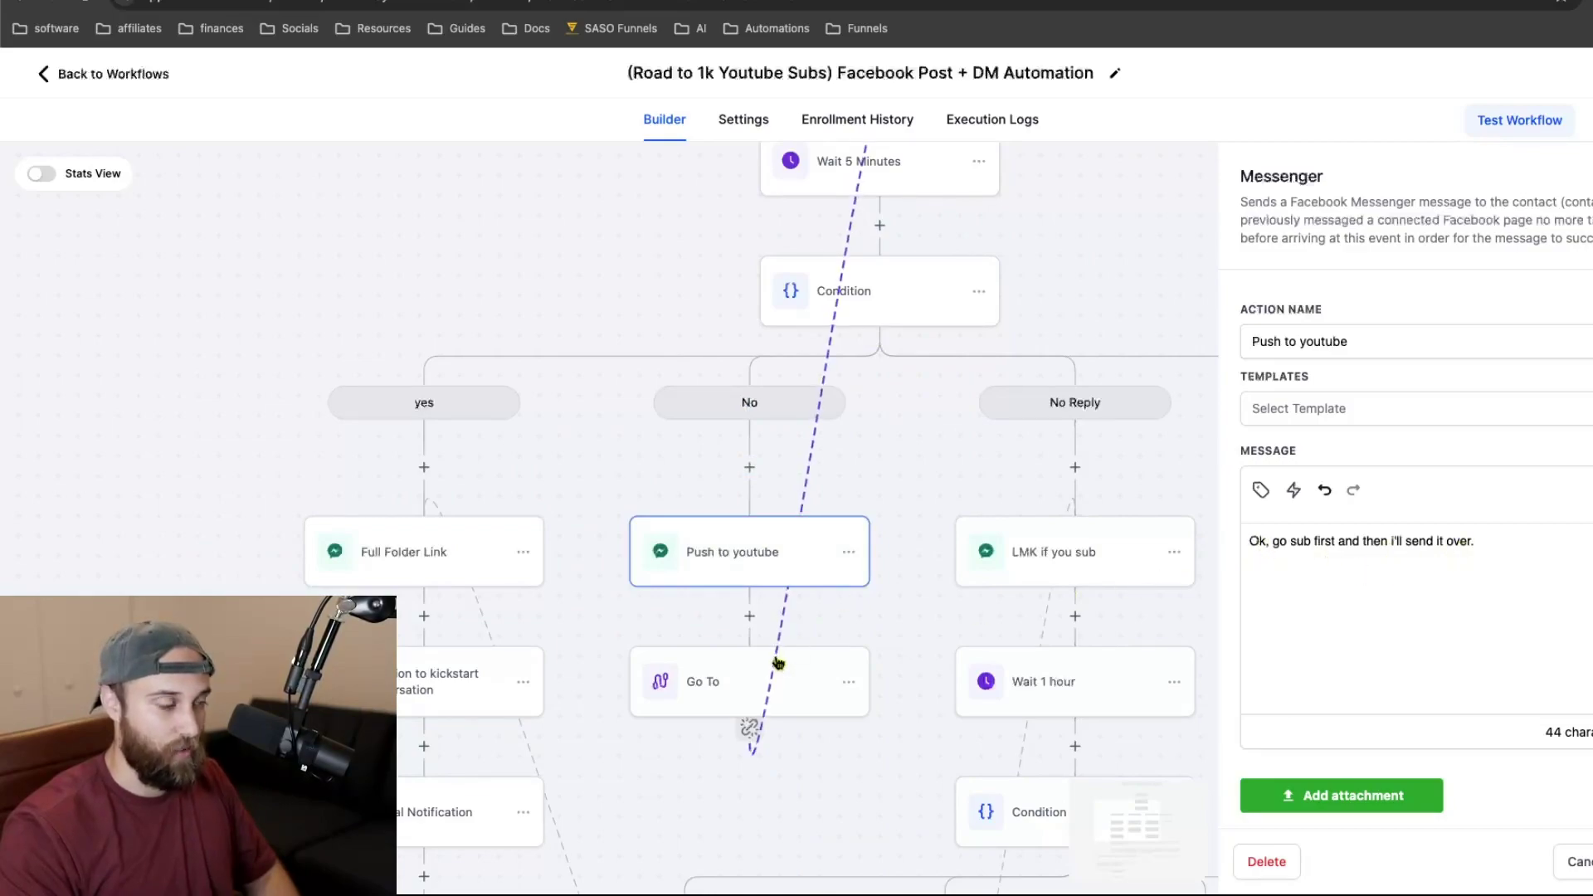
scroll(865, 448, "up", 3)
left_click(879, 365)
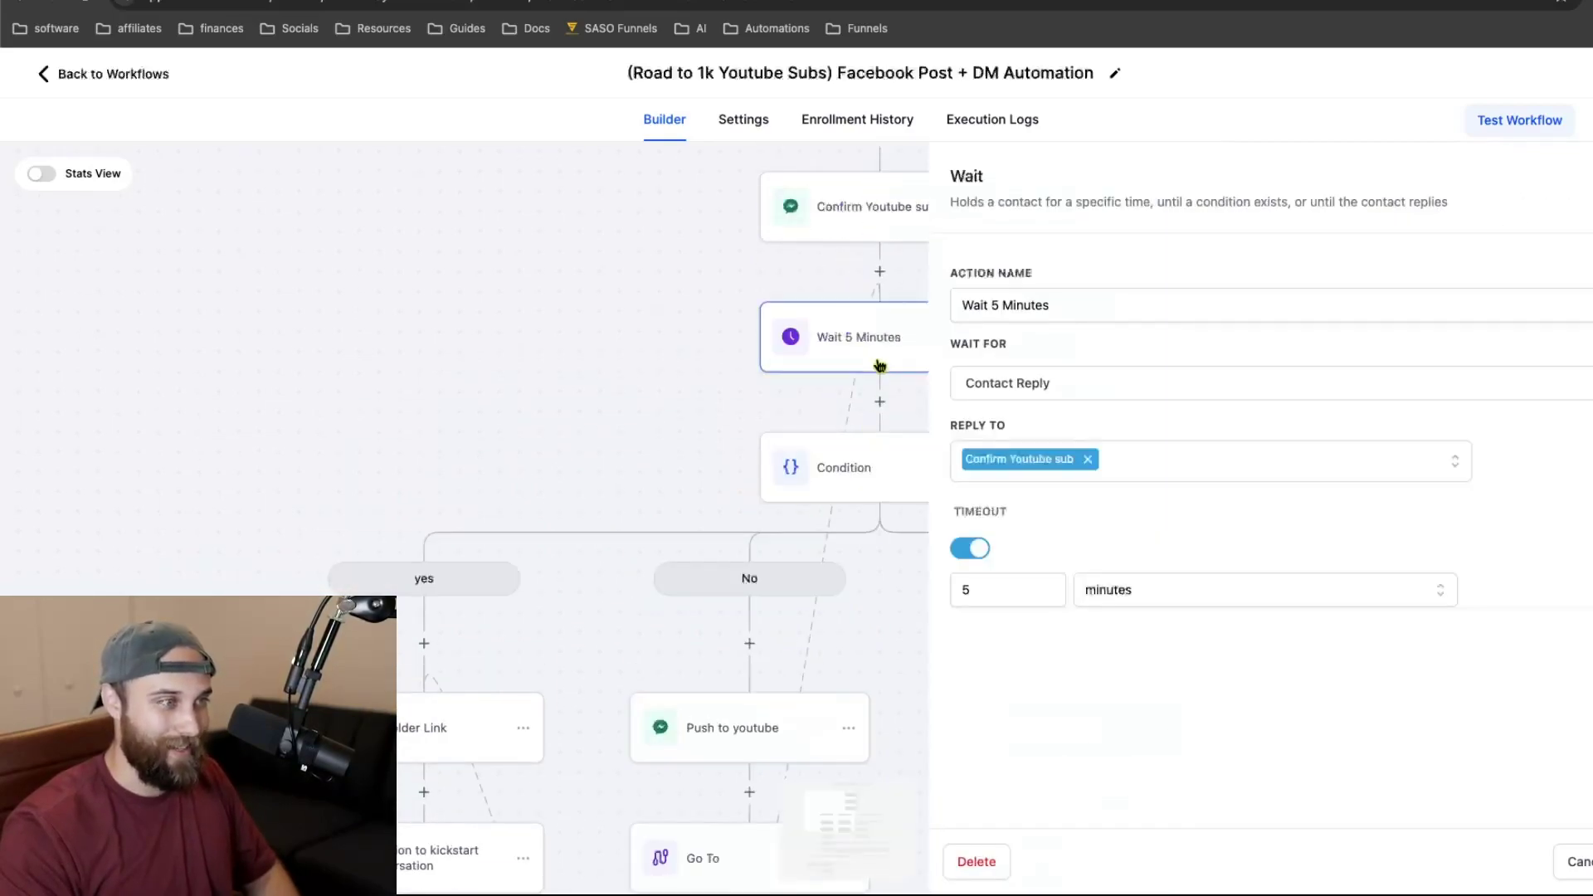
left_click(856, 458)
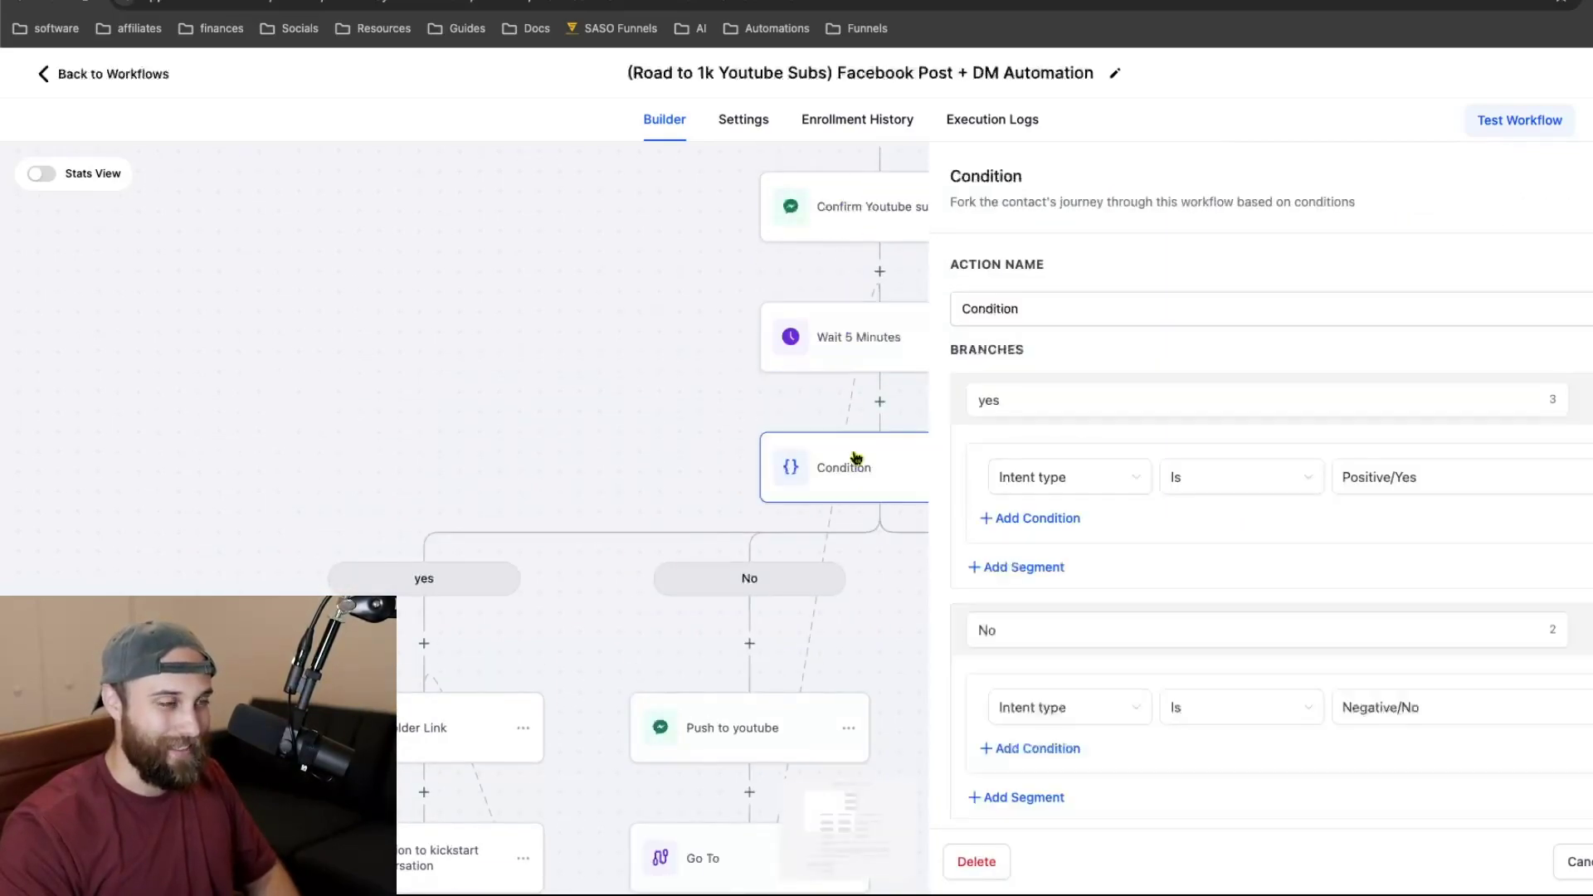
left_click(671, 427)
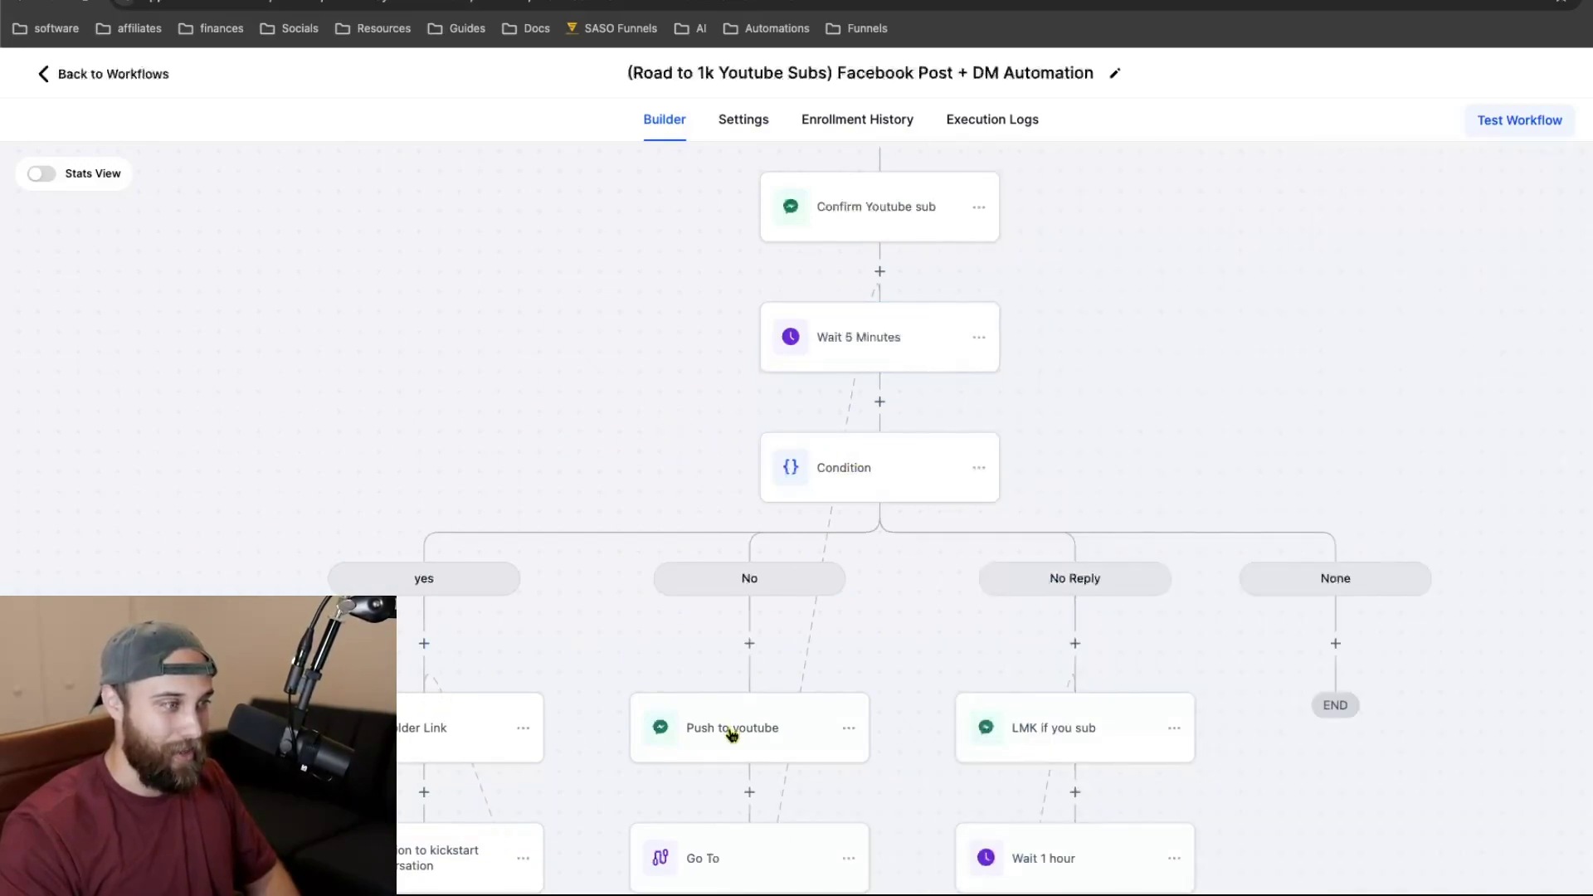
- Review the LMK if you sub message and the Wait 1 hour step
scroll(999, 548, "down", 2)
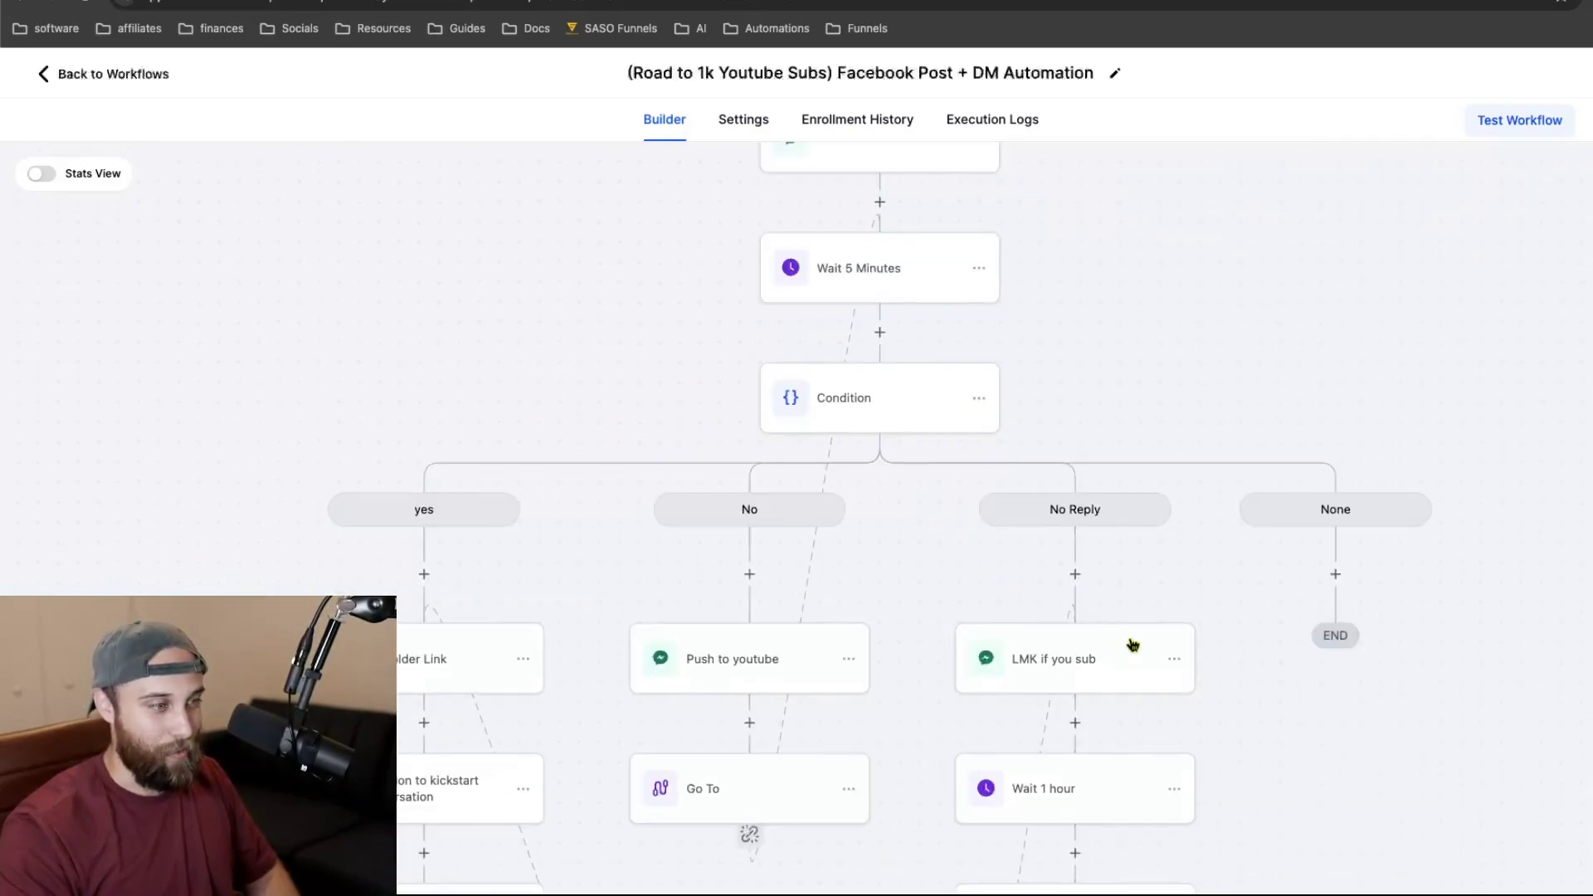
scroll(1037, 647, "down", 1)
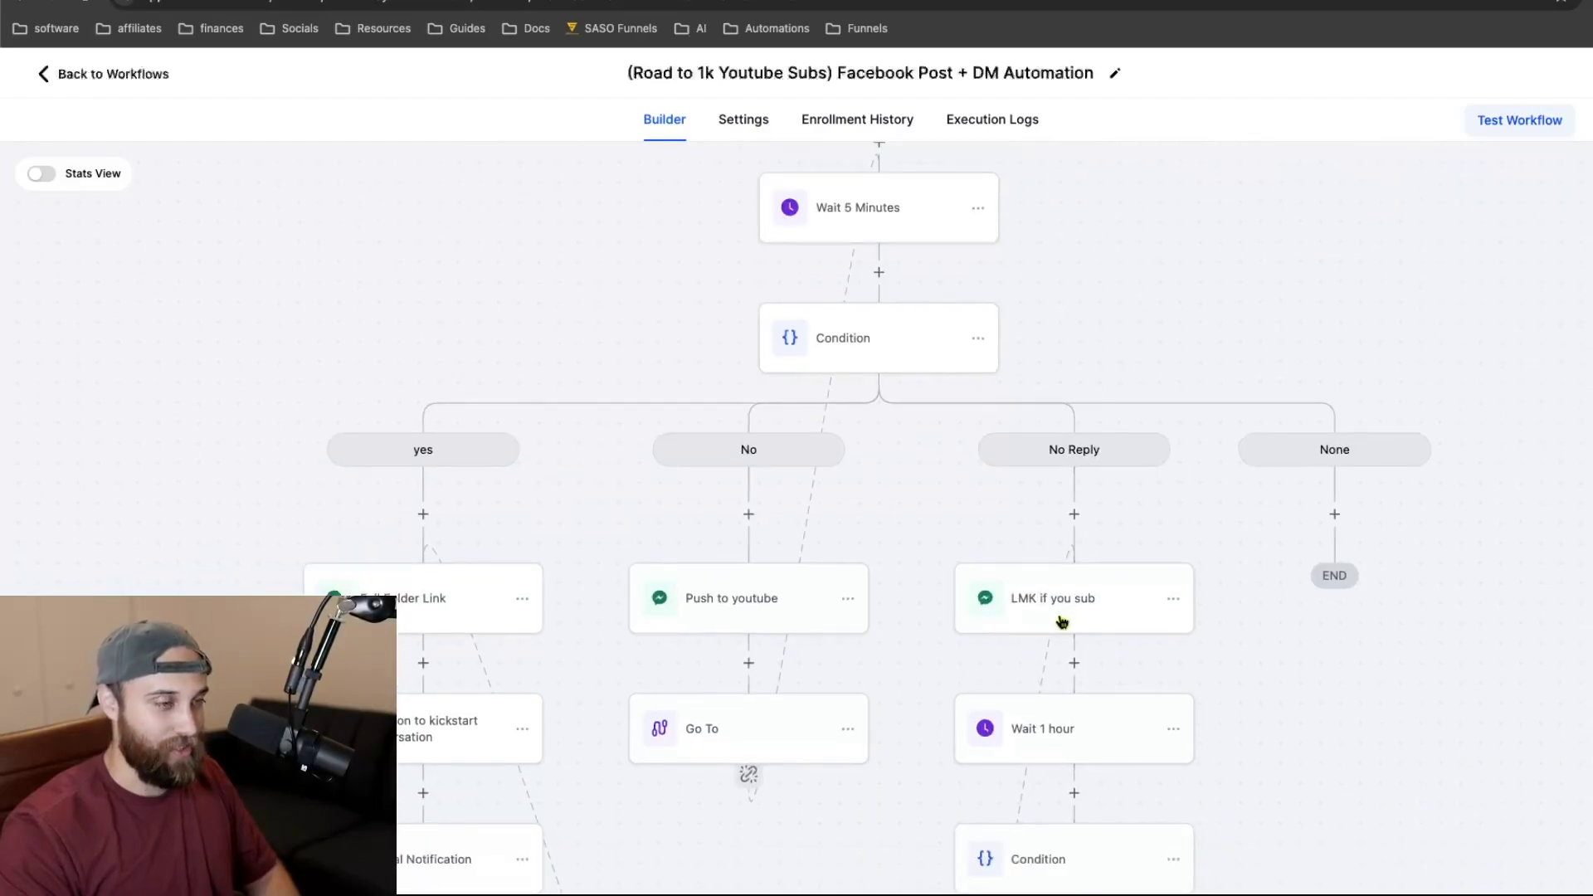
left_click(1063, 618)
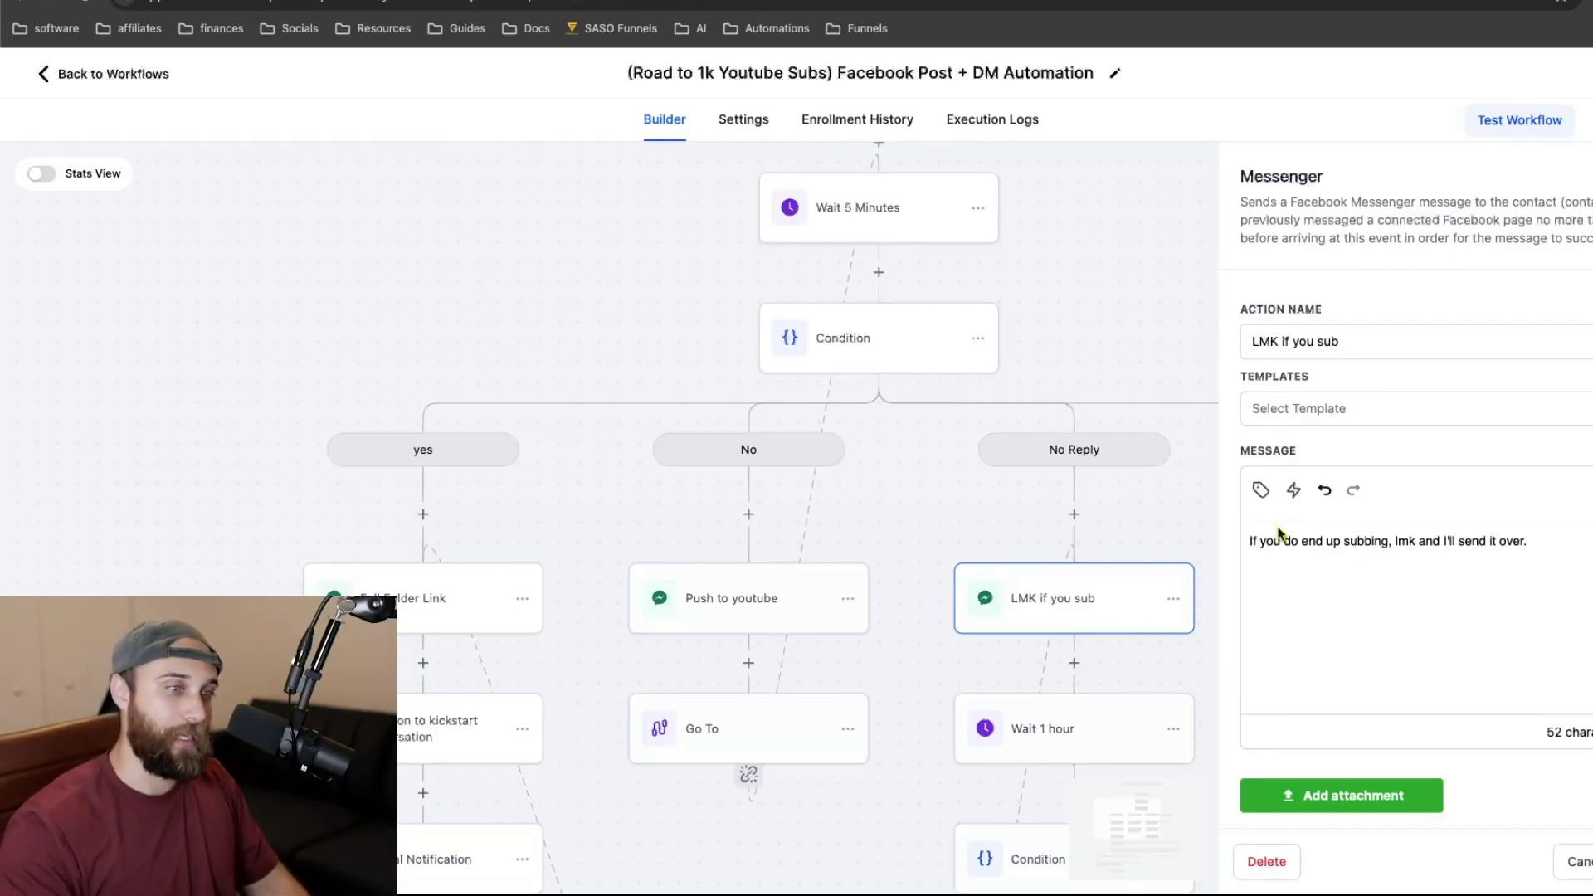
key("Escape")
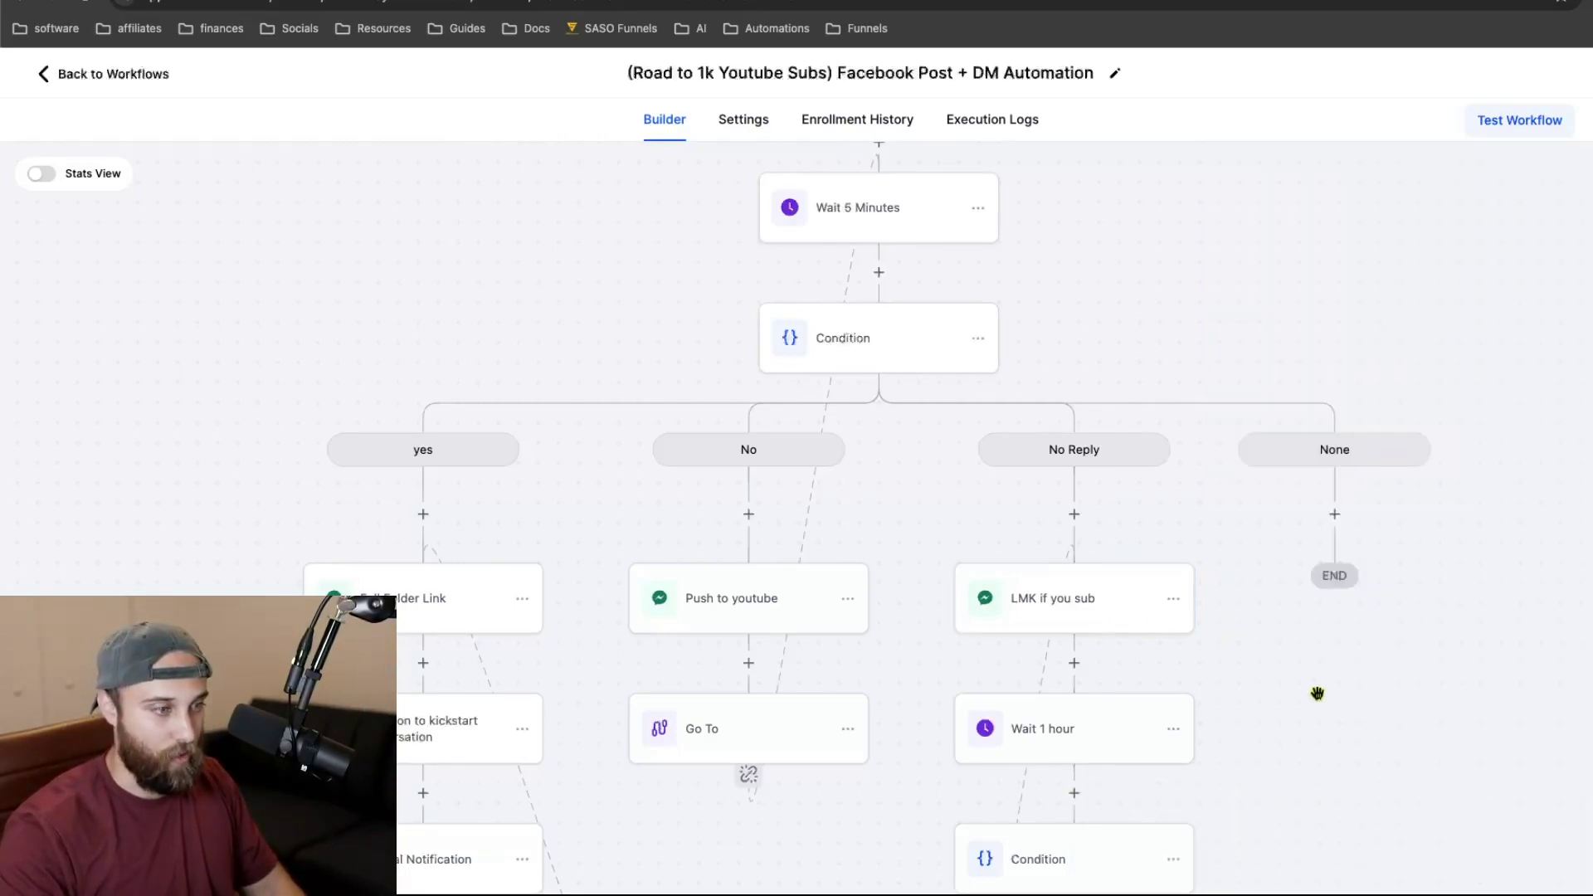
scroll(1237, 654, "down", 1)
left_click(1091, 629)
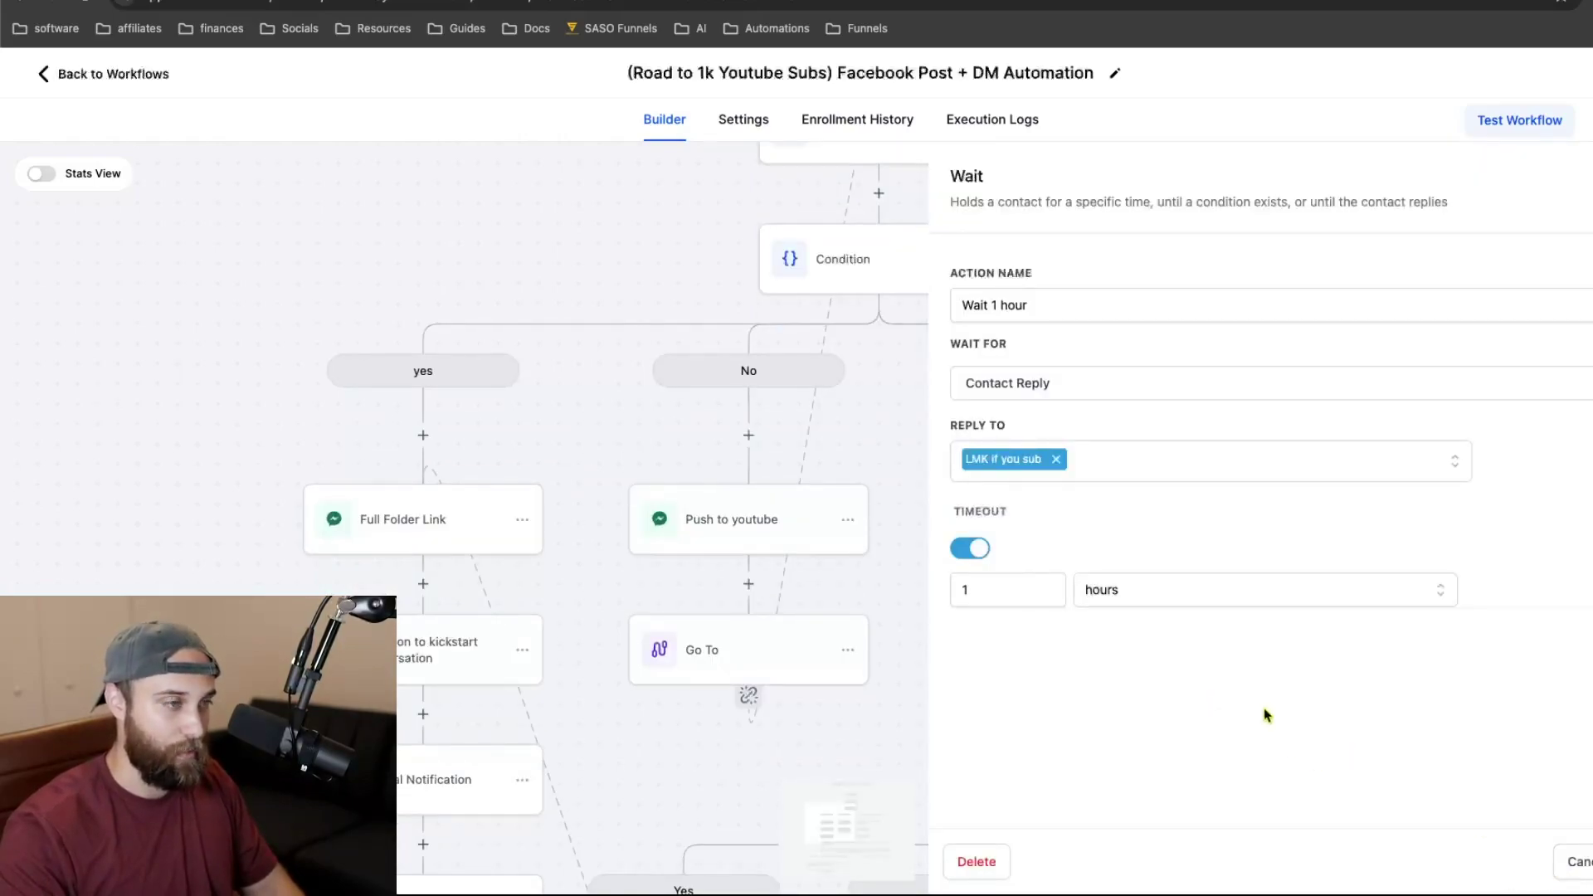
left_click(1574, 864)
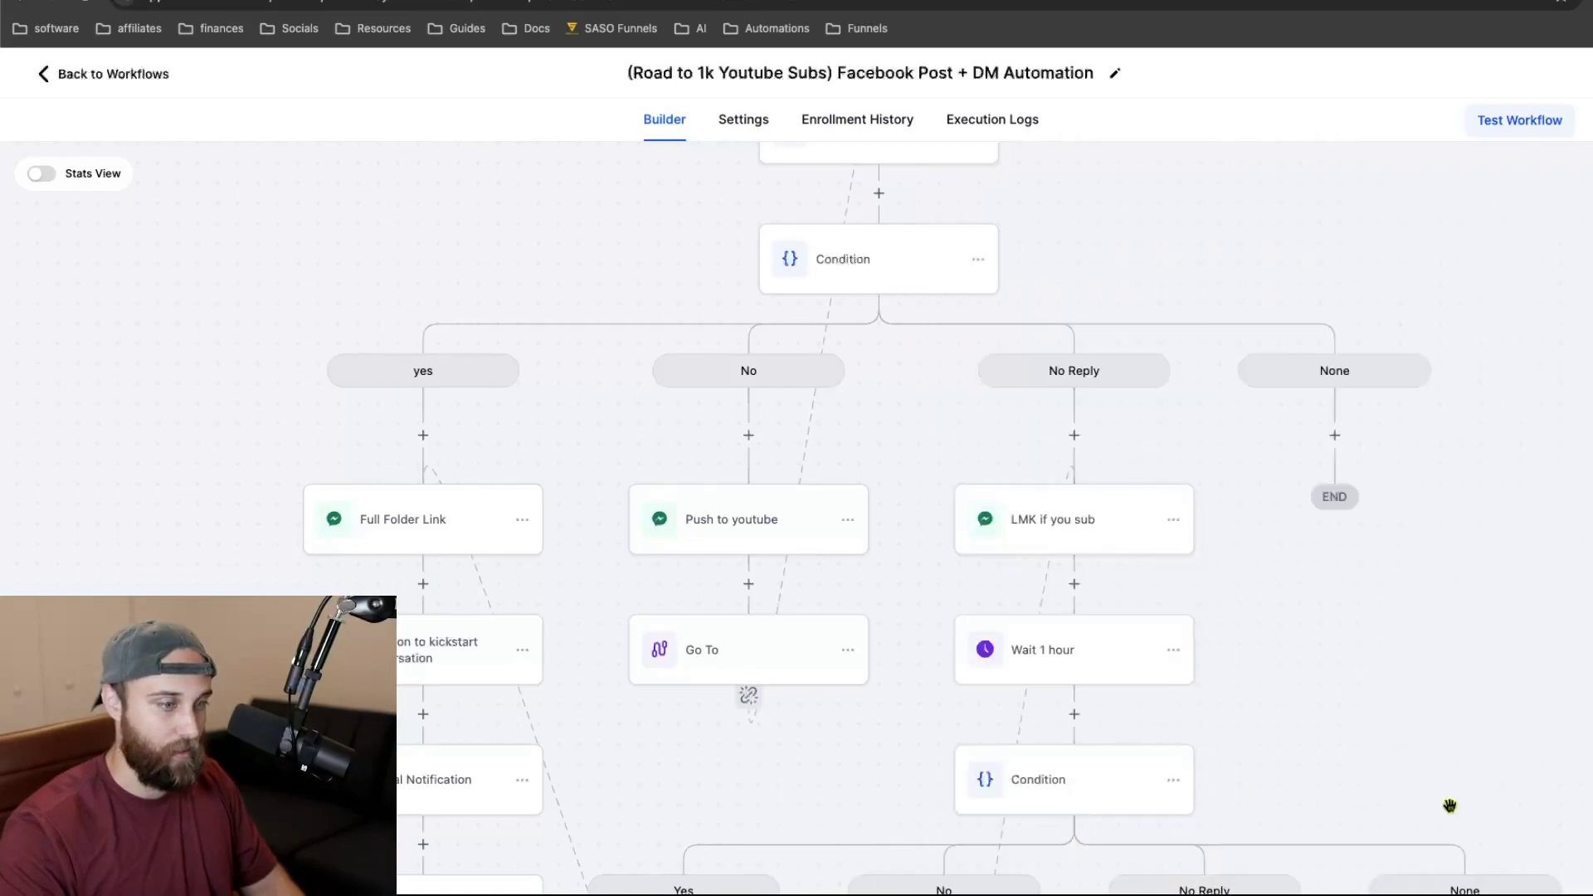
- Scroll down the workflow to the Ultimate Downsell message step and view its settings
scroll(1372, 761, "down", 2)
scroll(1058, 581, "down", 2)
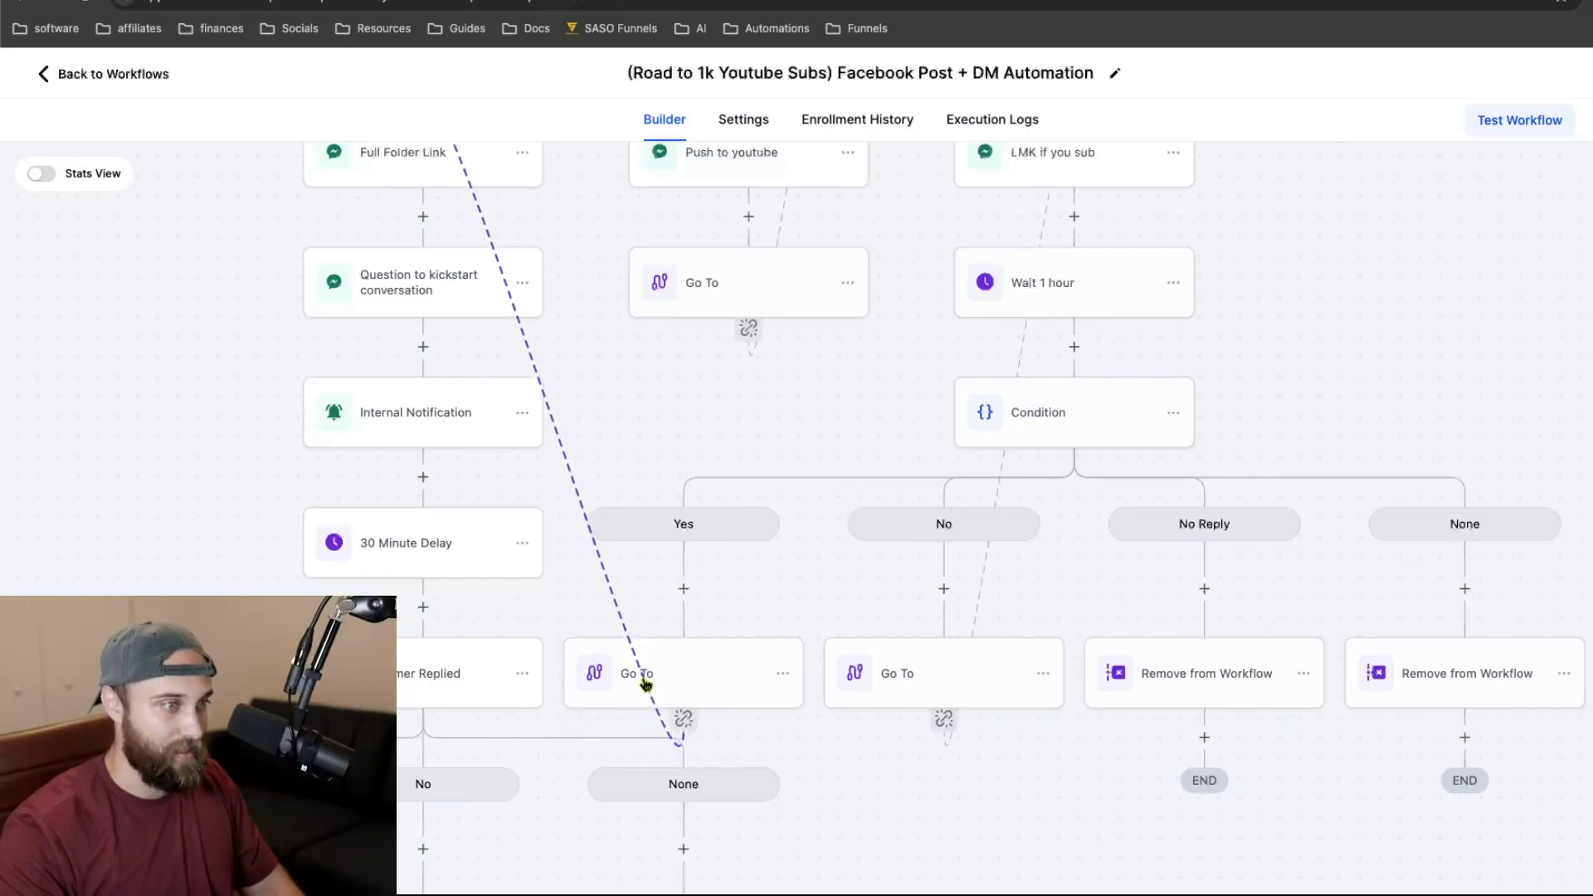
scroll(498, 497, "up", 2)
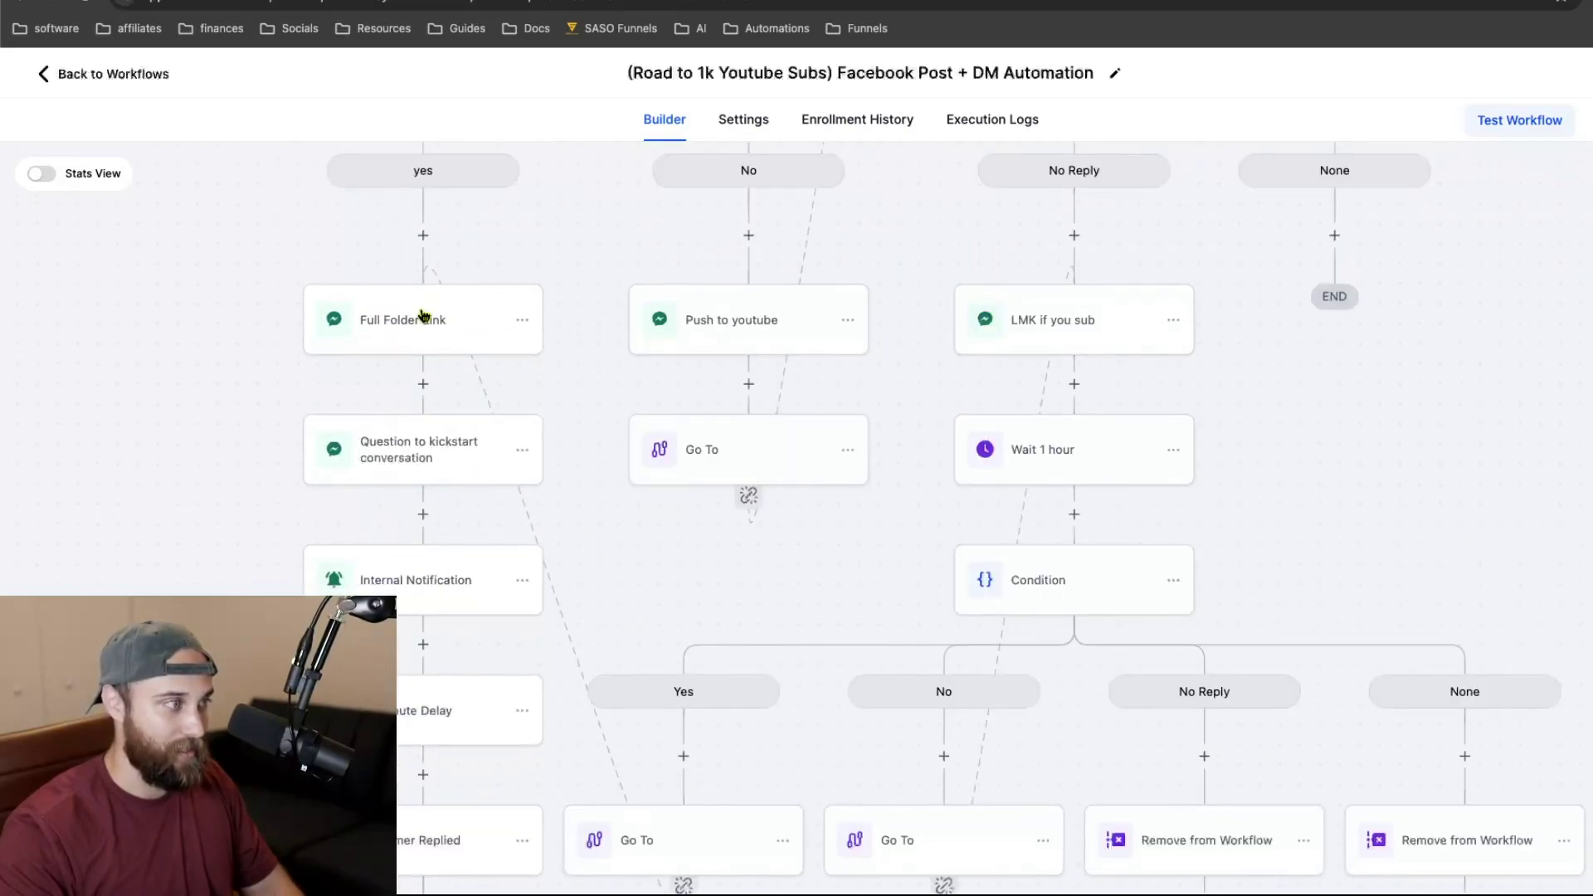
scroll(465, 597, "down", 2)
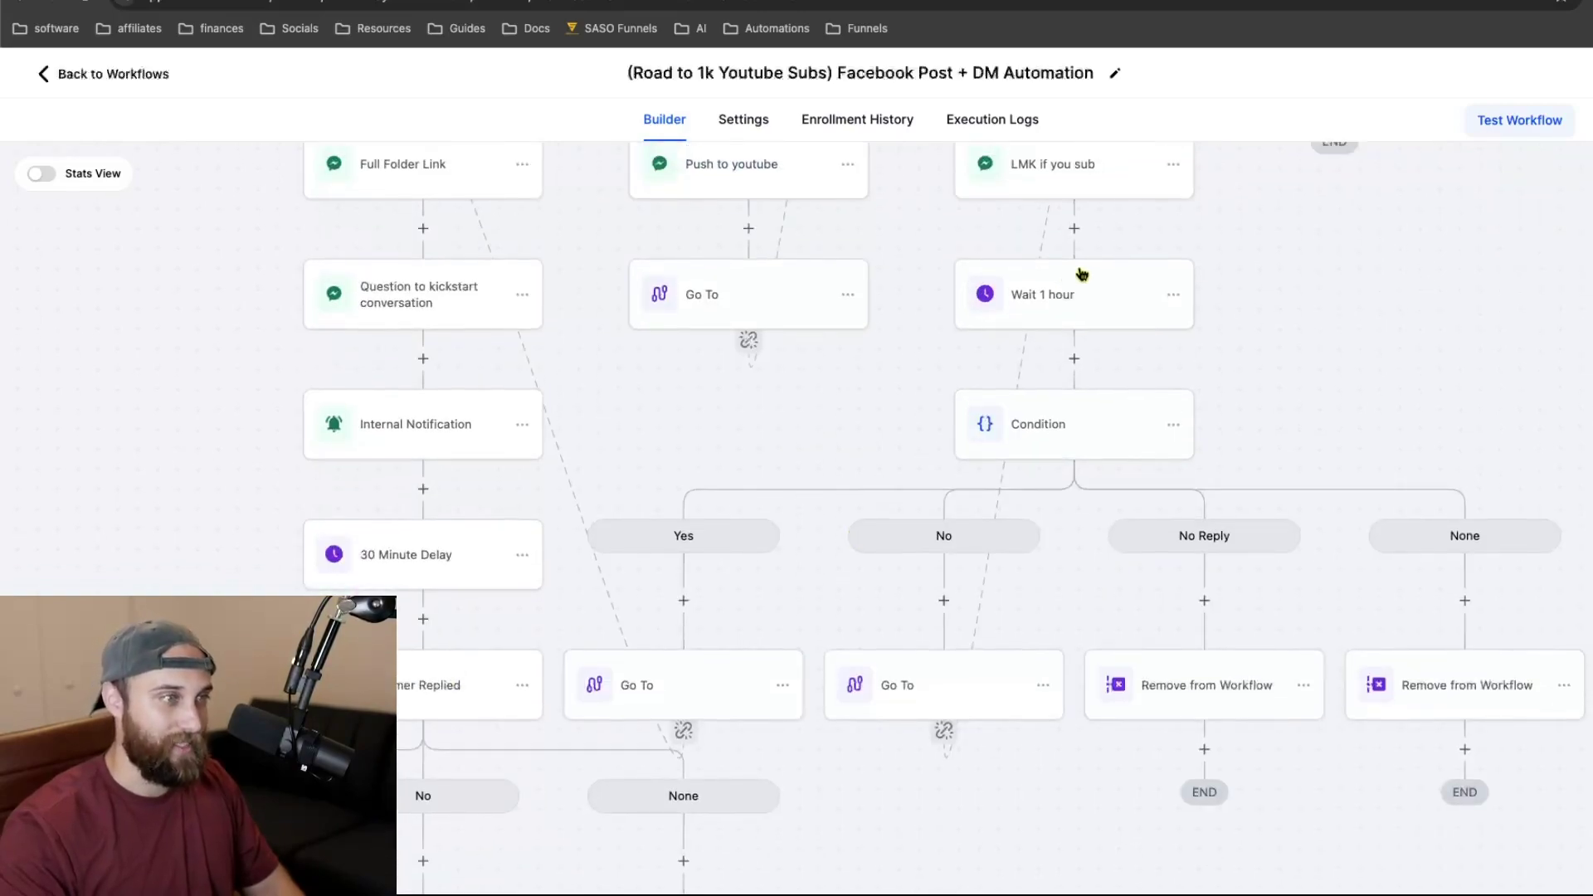
scroll(930, 631, "up", 3)
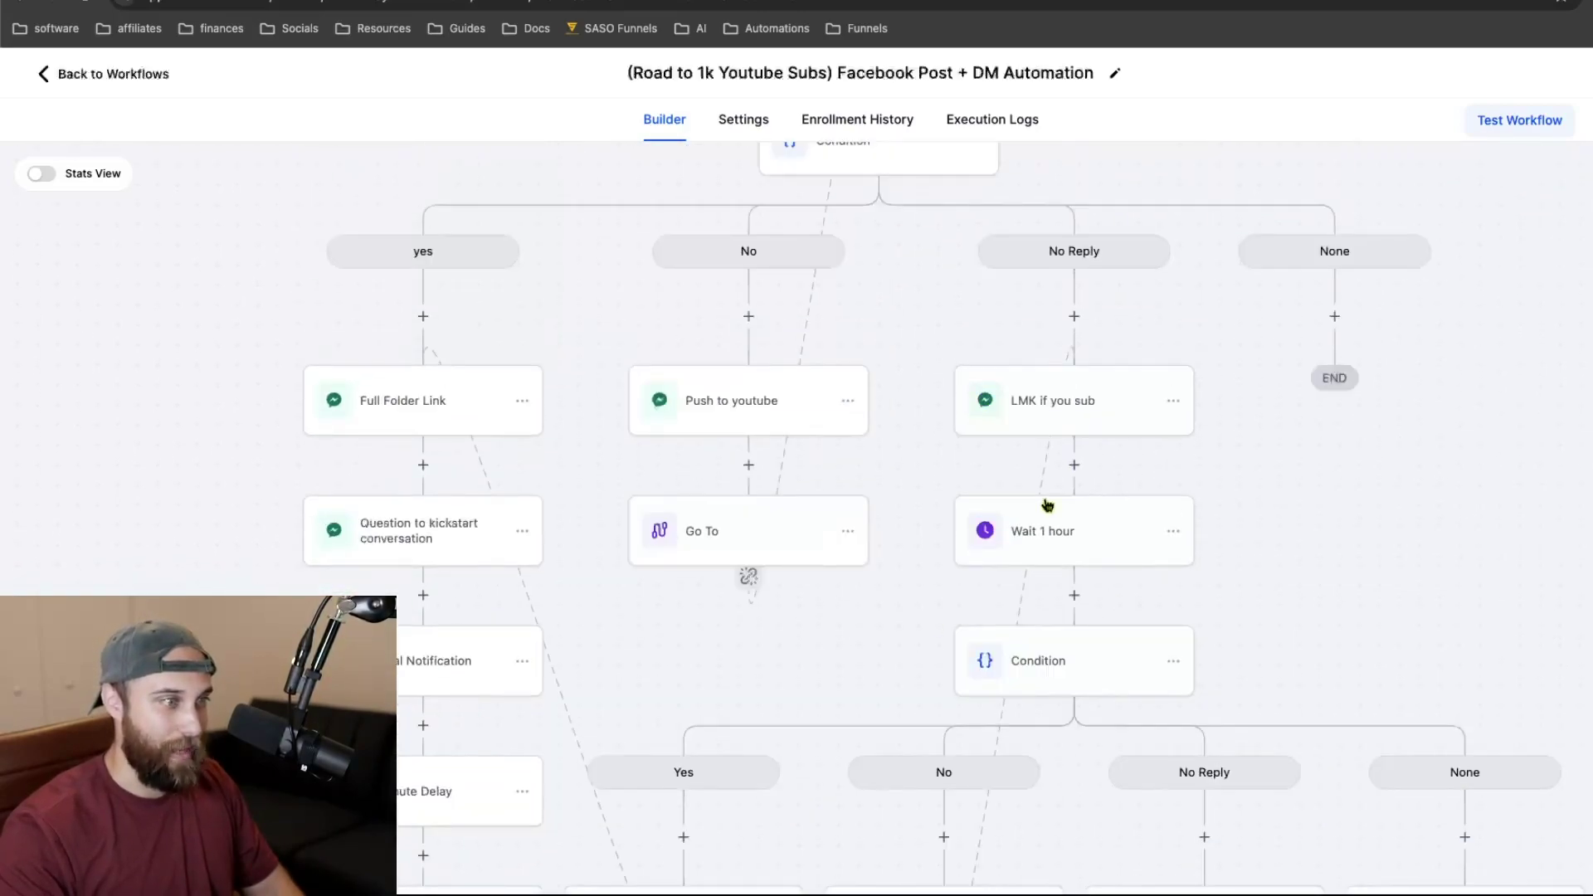
scroll(1058, 529, "down", 2)
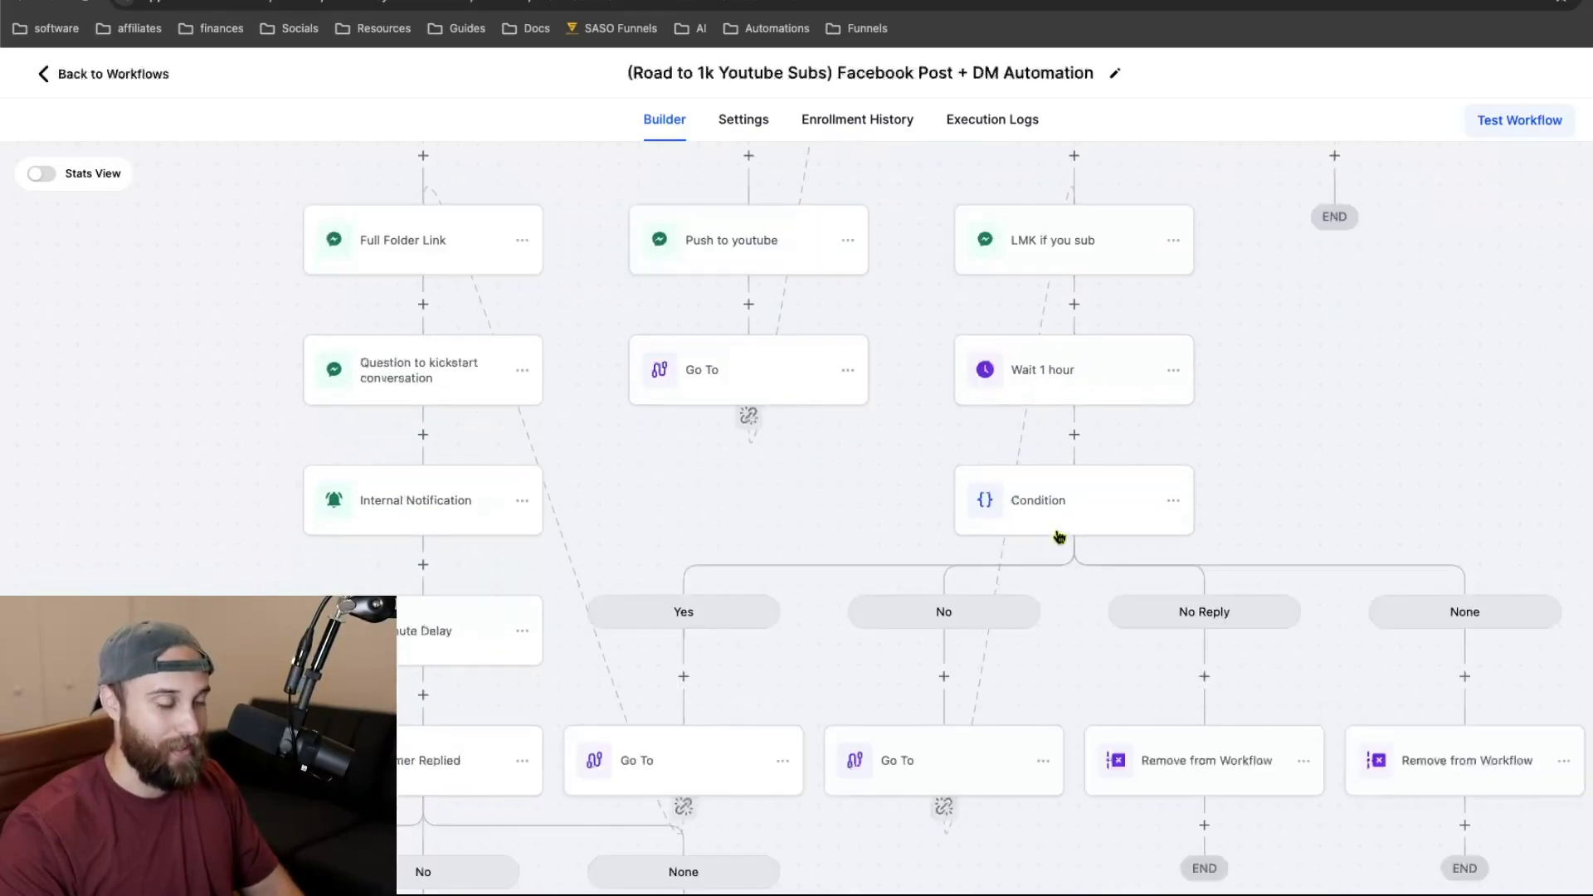
scroll(1059, 536, "down", 1)
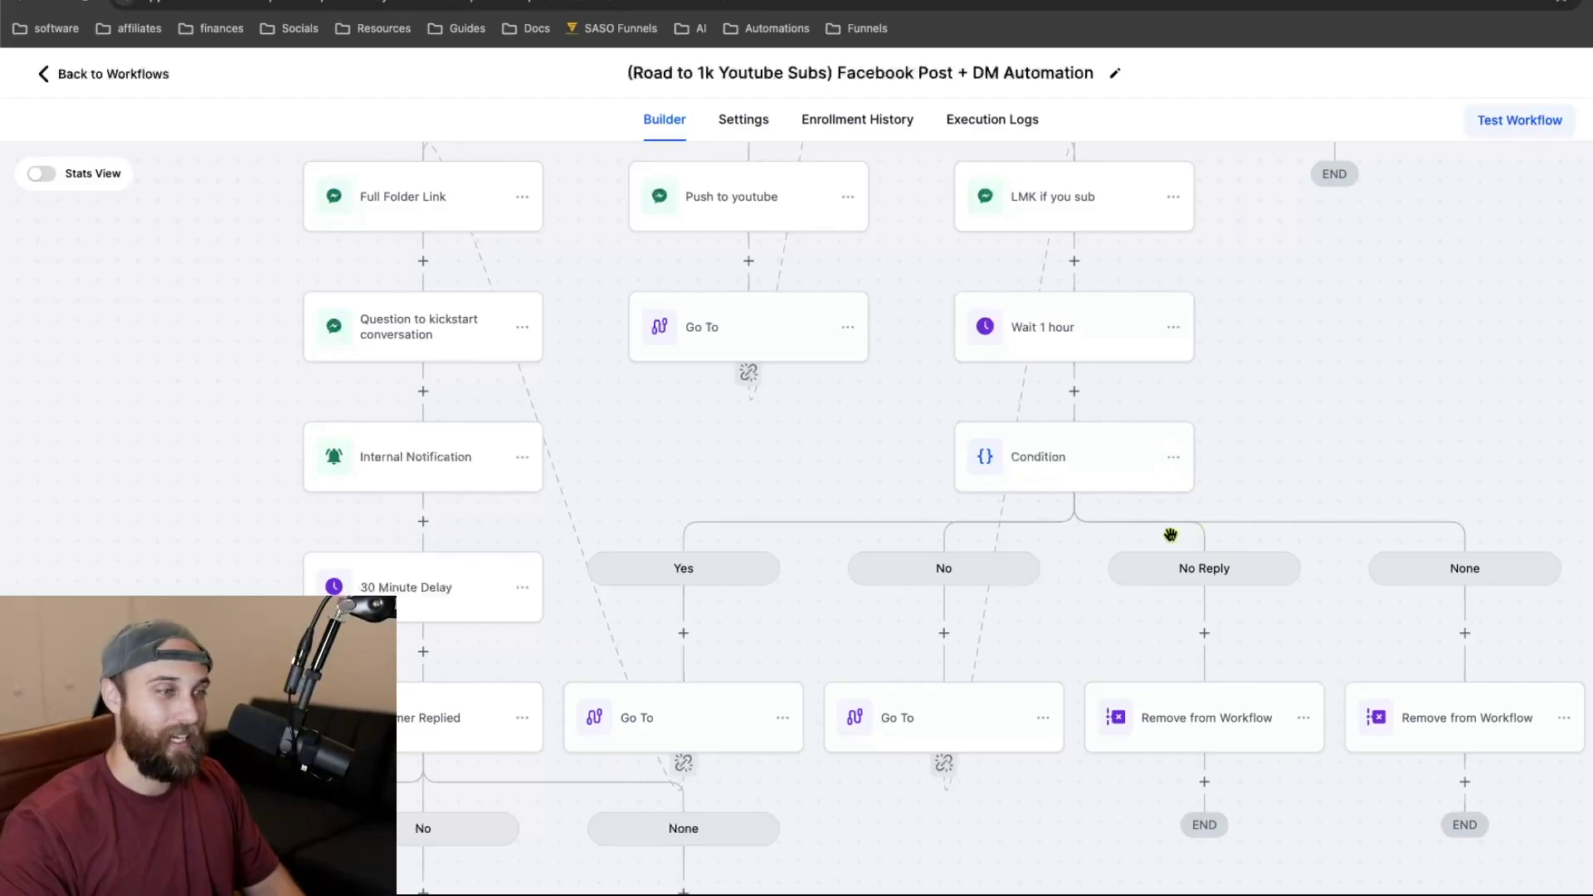
scroll(1203, 564, "down", 1)
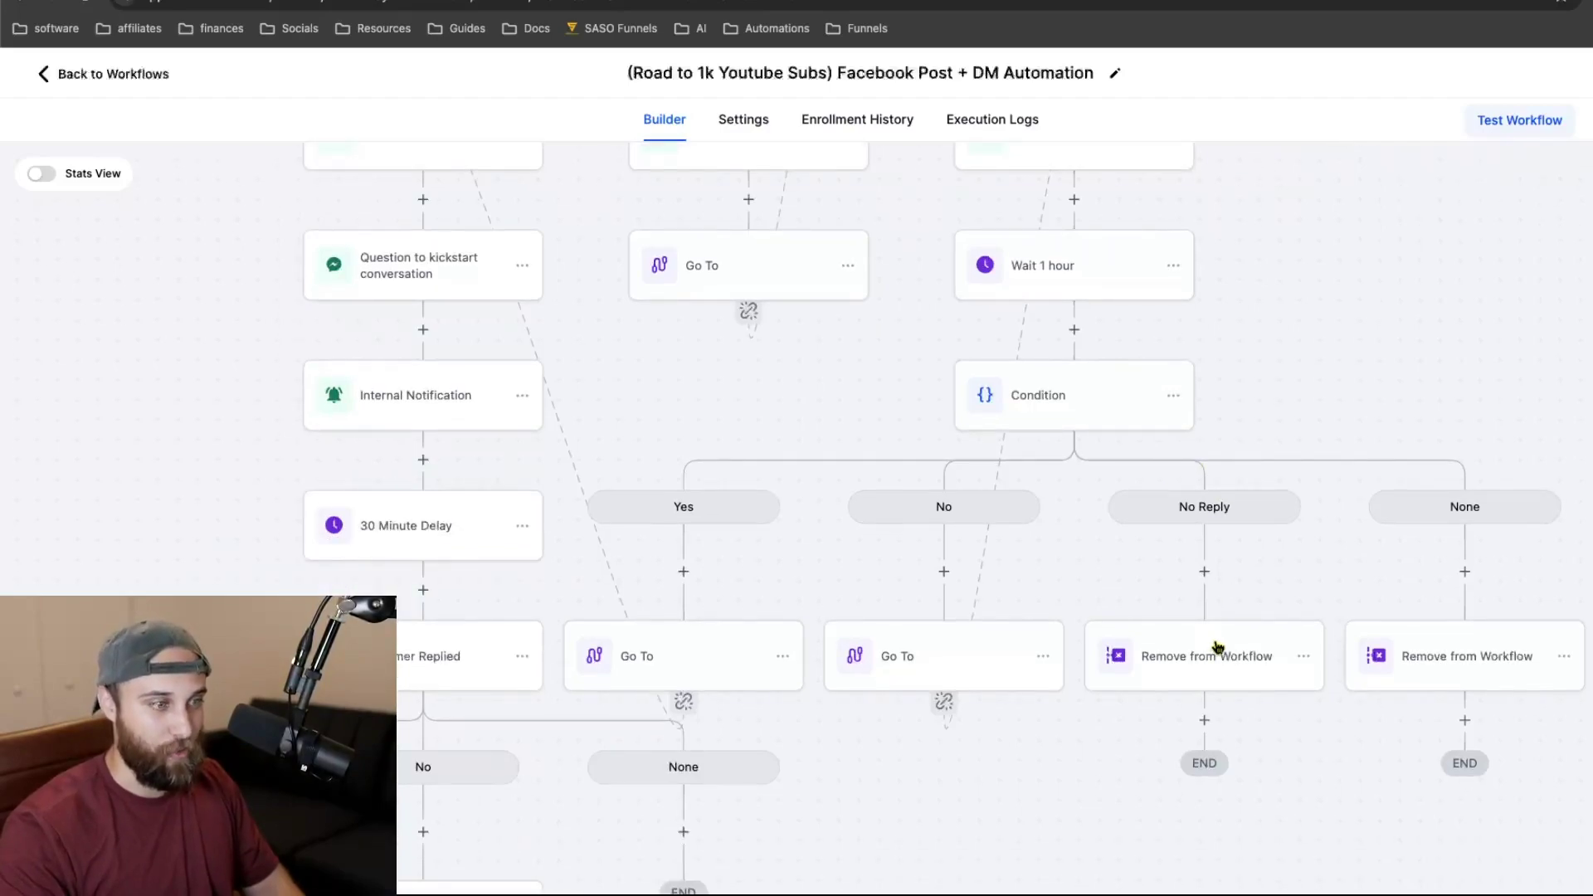
scroll(1217, 646, "down", 1)
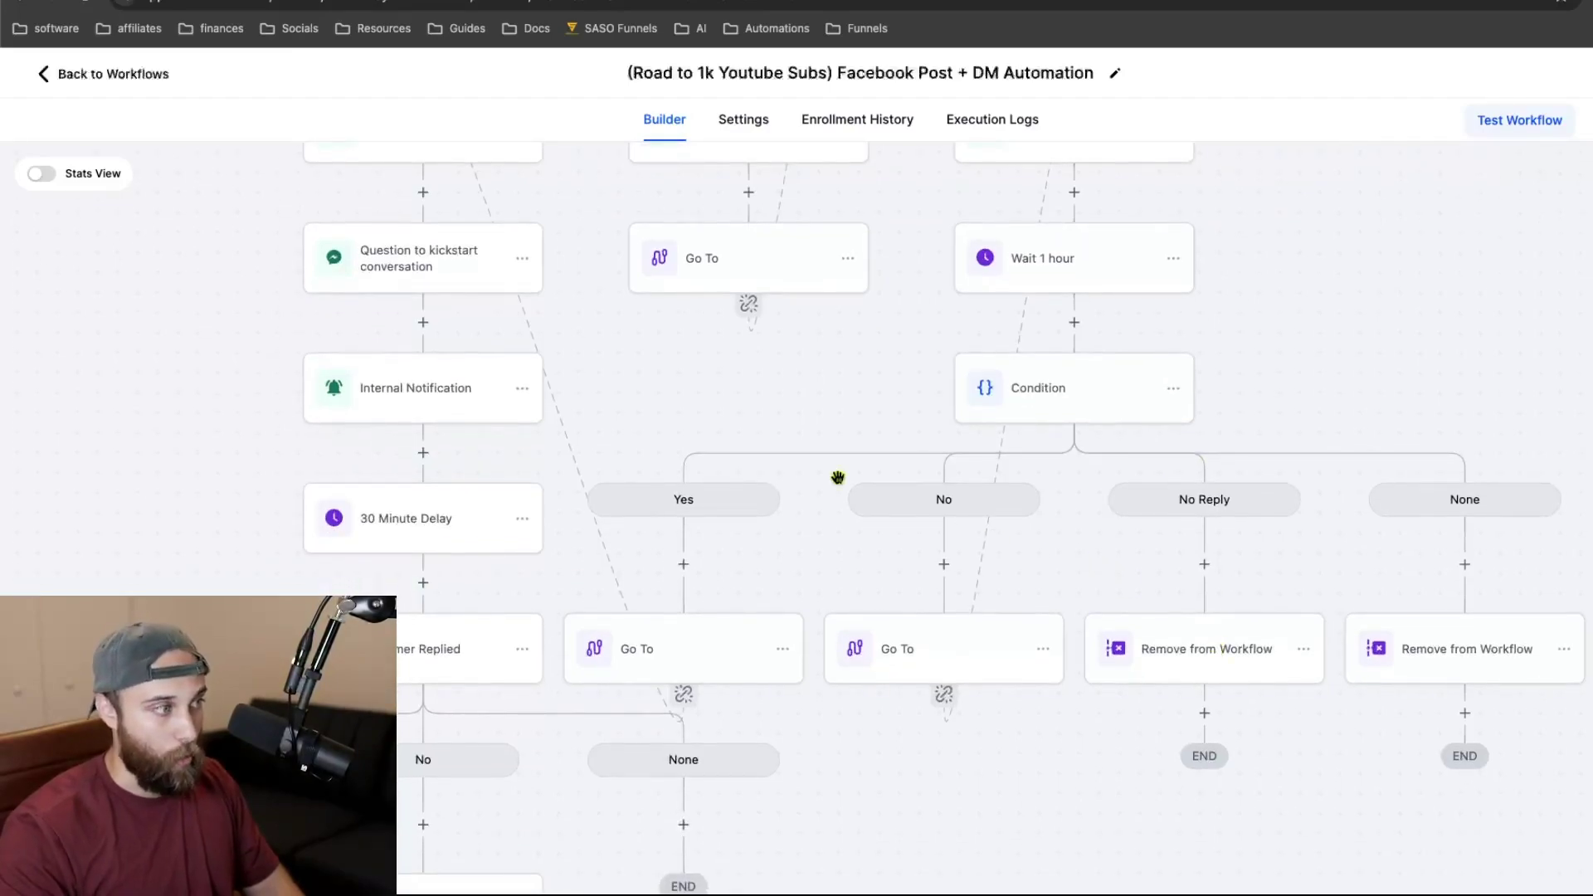
scroll(839, 490, "down", 3)
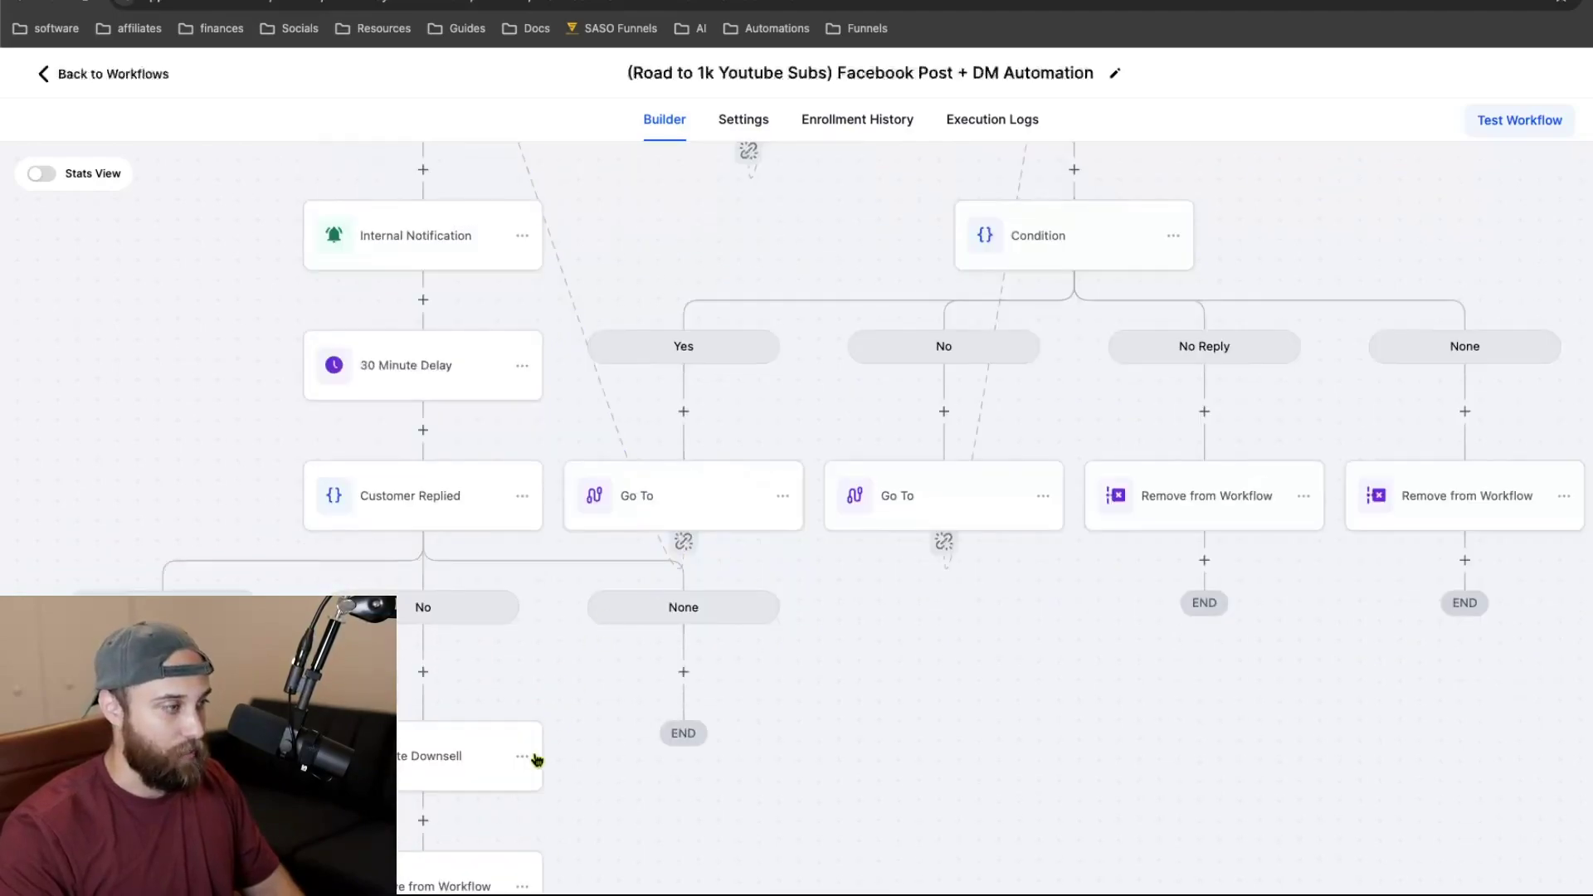
left_click(531, 760)
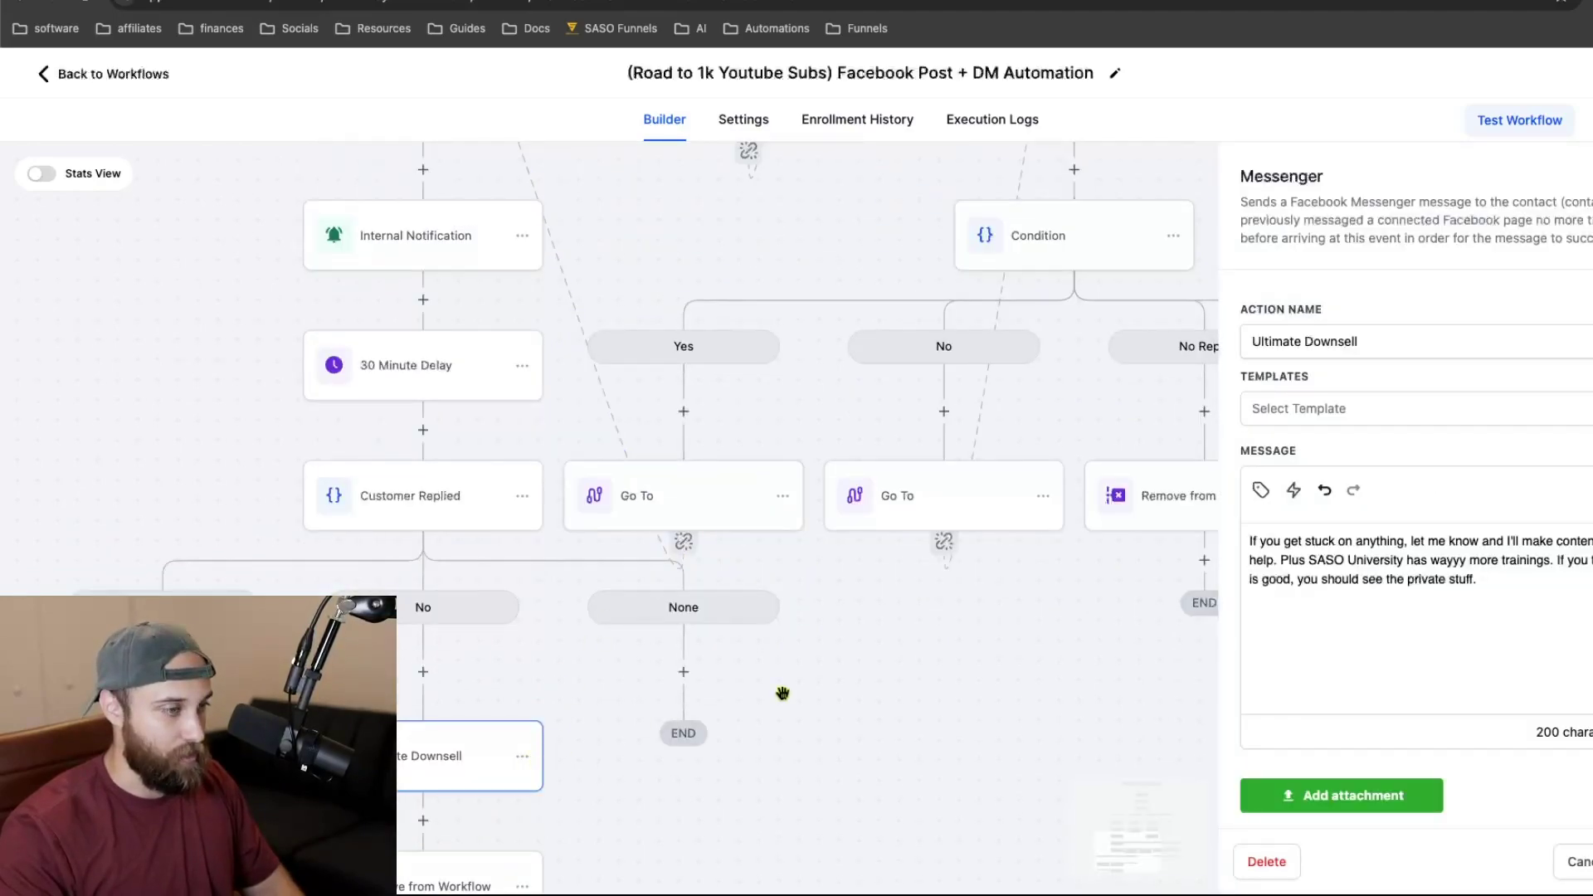
- Copy the Ultimate Downsell message step under the second condition's No Reply branch
left_click(524, 758)
mouse_move(612, 837)
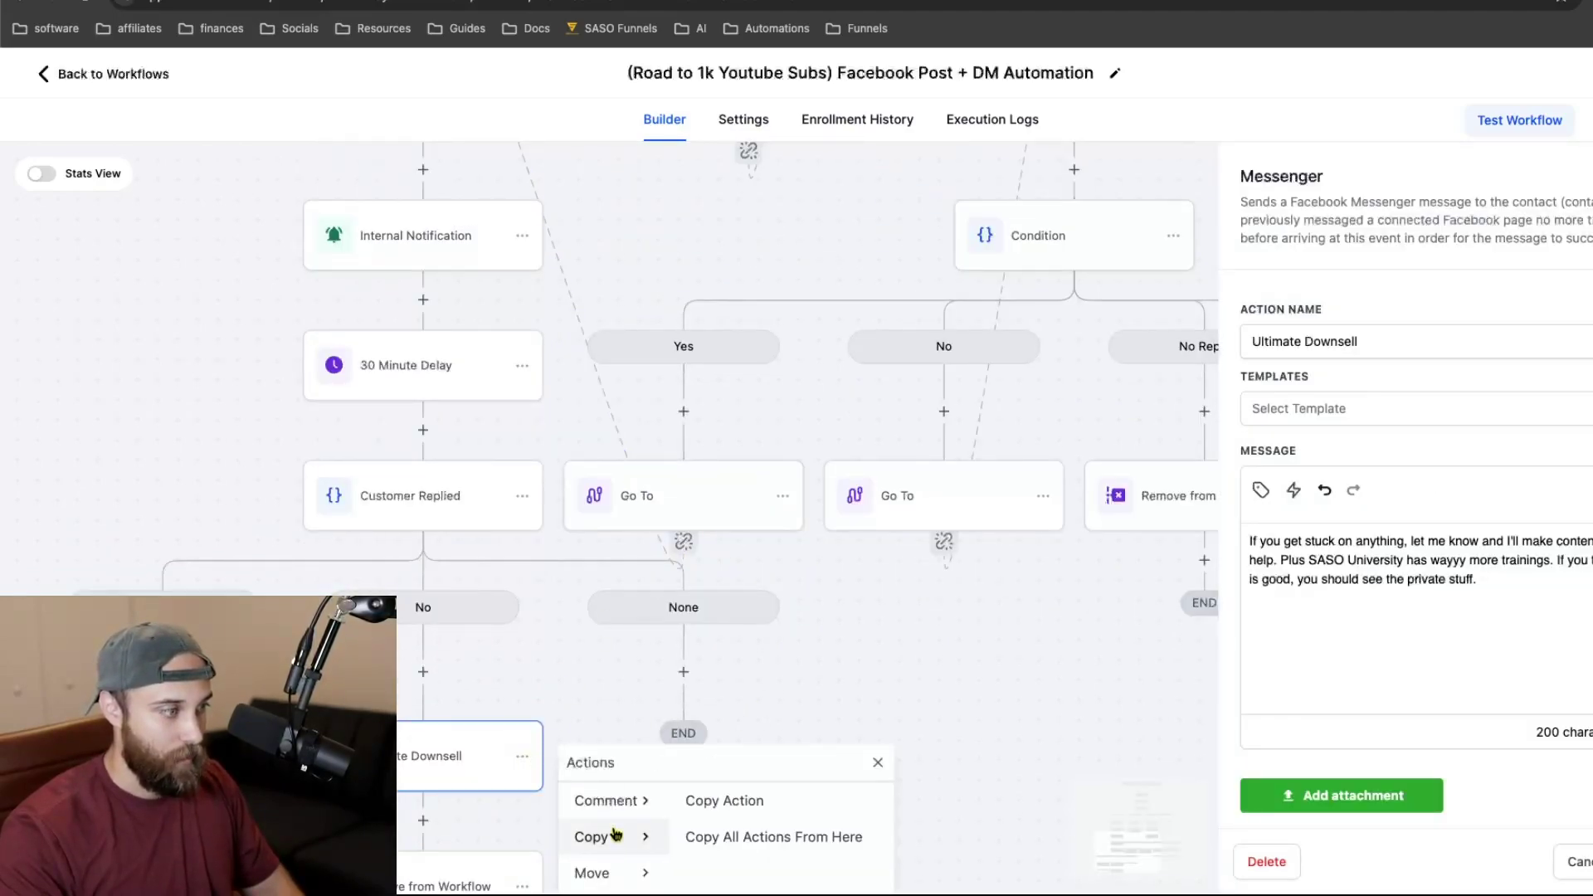
left_click(747, 801)
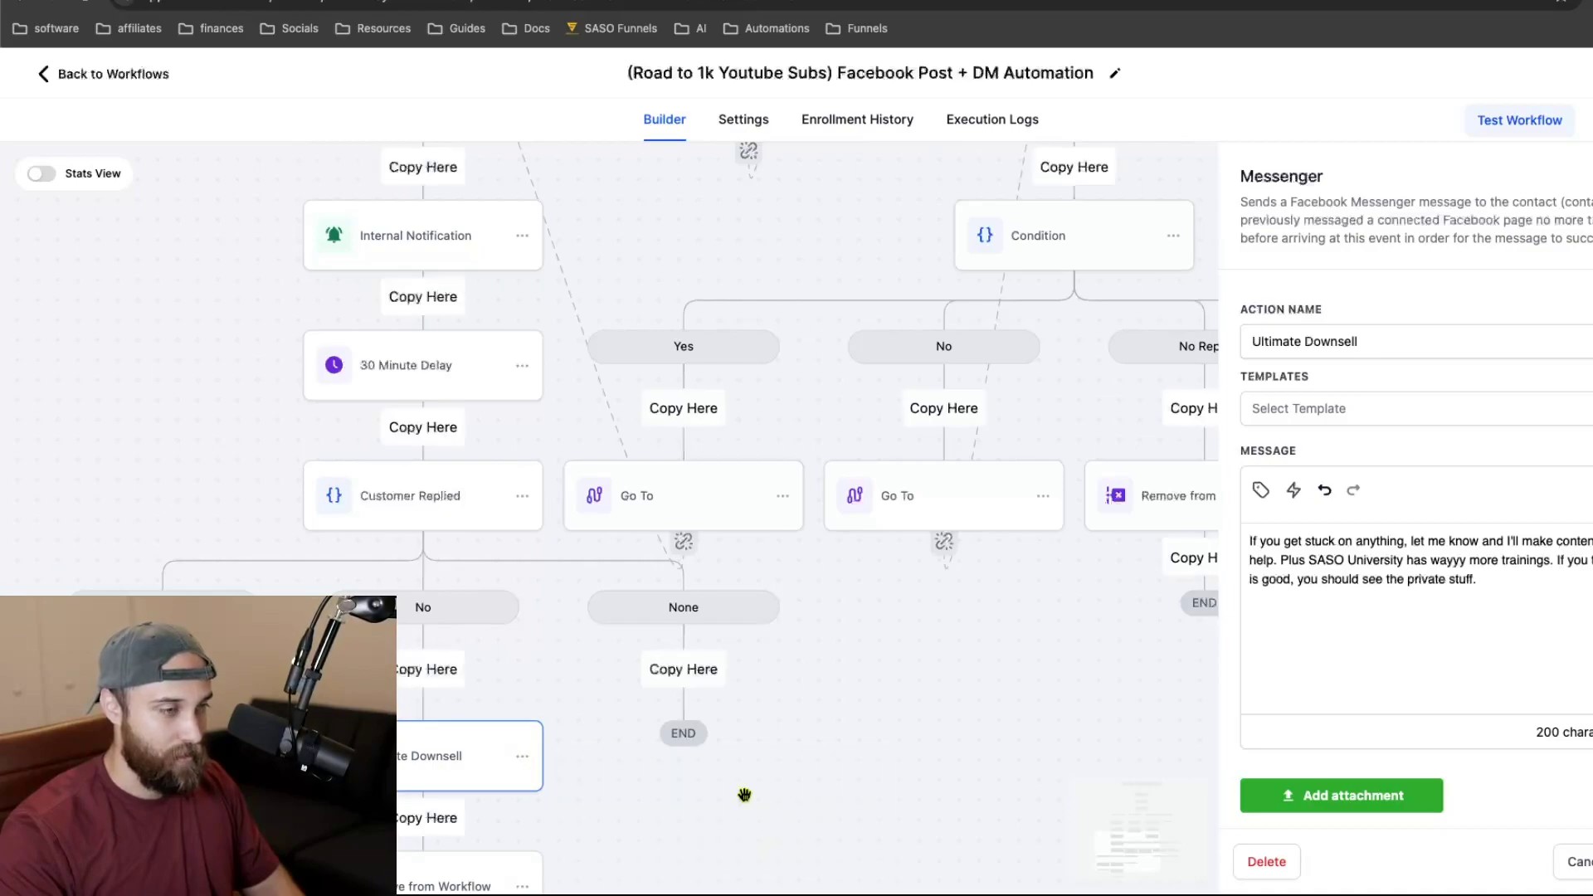
left_click(1203, 414)
scroll(1145, 506, "up", 1)
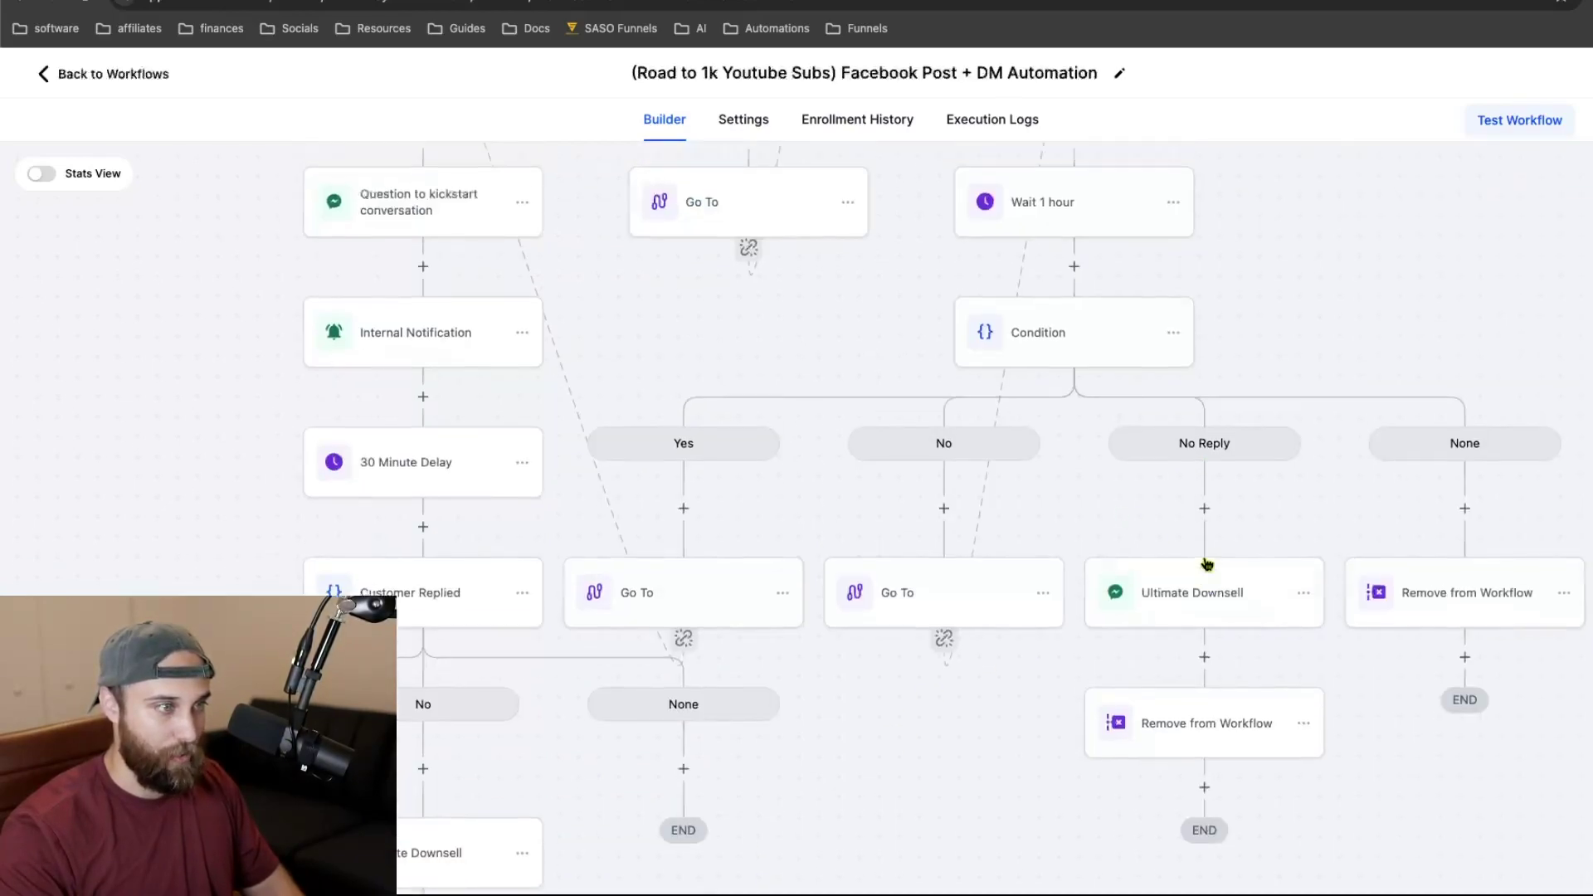
scroll(1207, 565, "up", 1)
left_click(1236, 652)
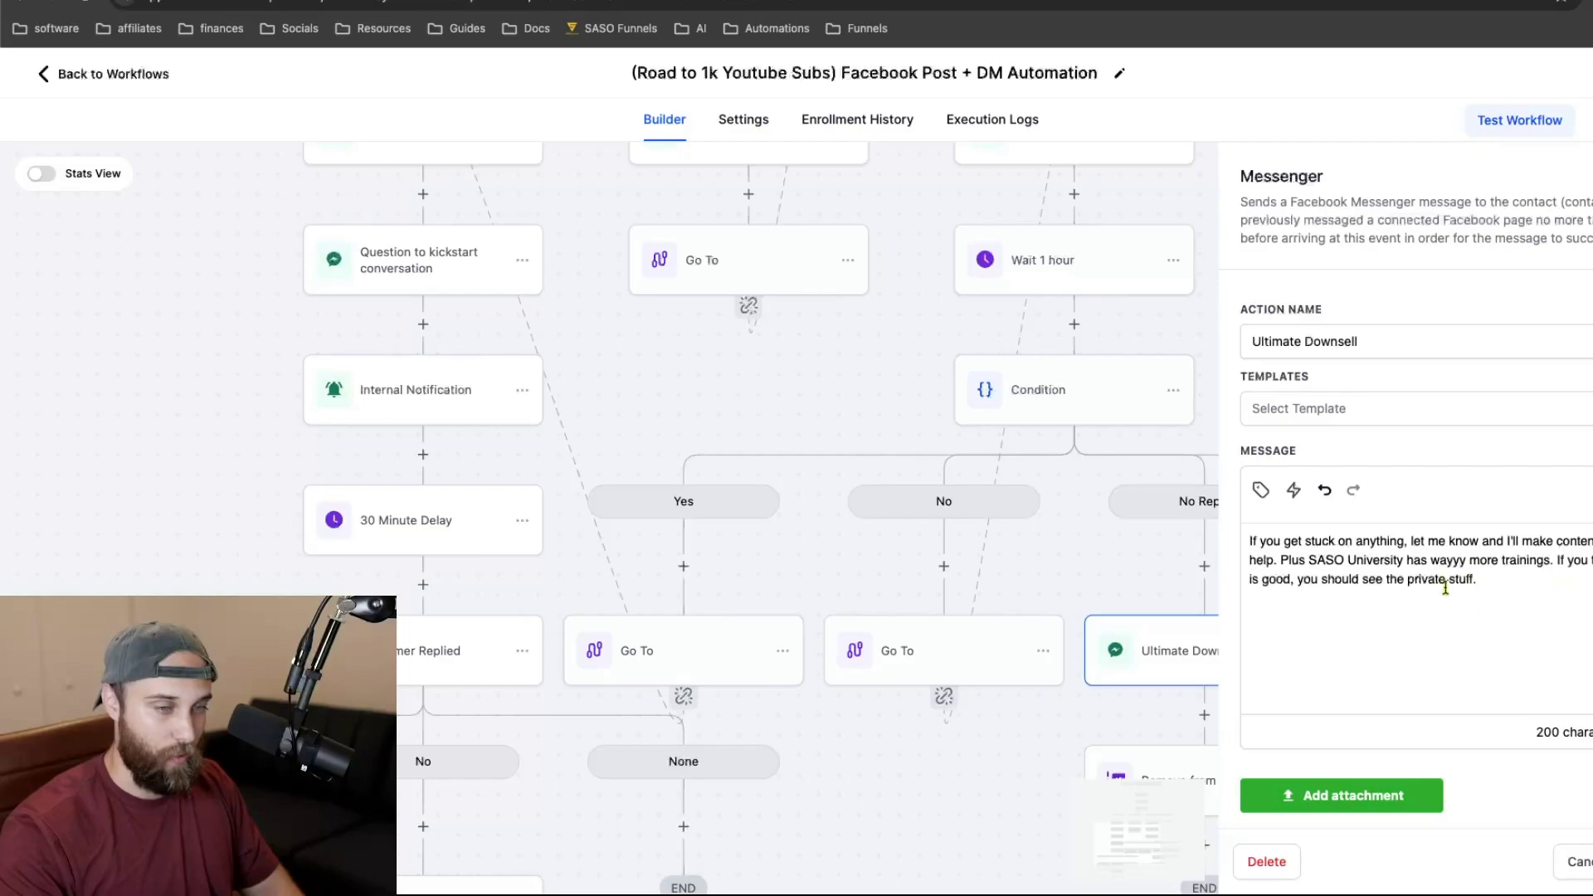
- Close the message panel and save the Road to 1k Youtube Subs workflow
key("Escape")
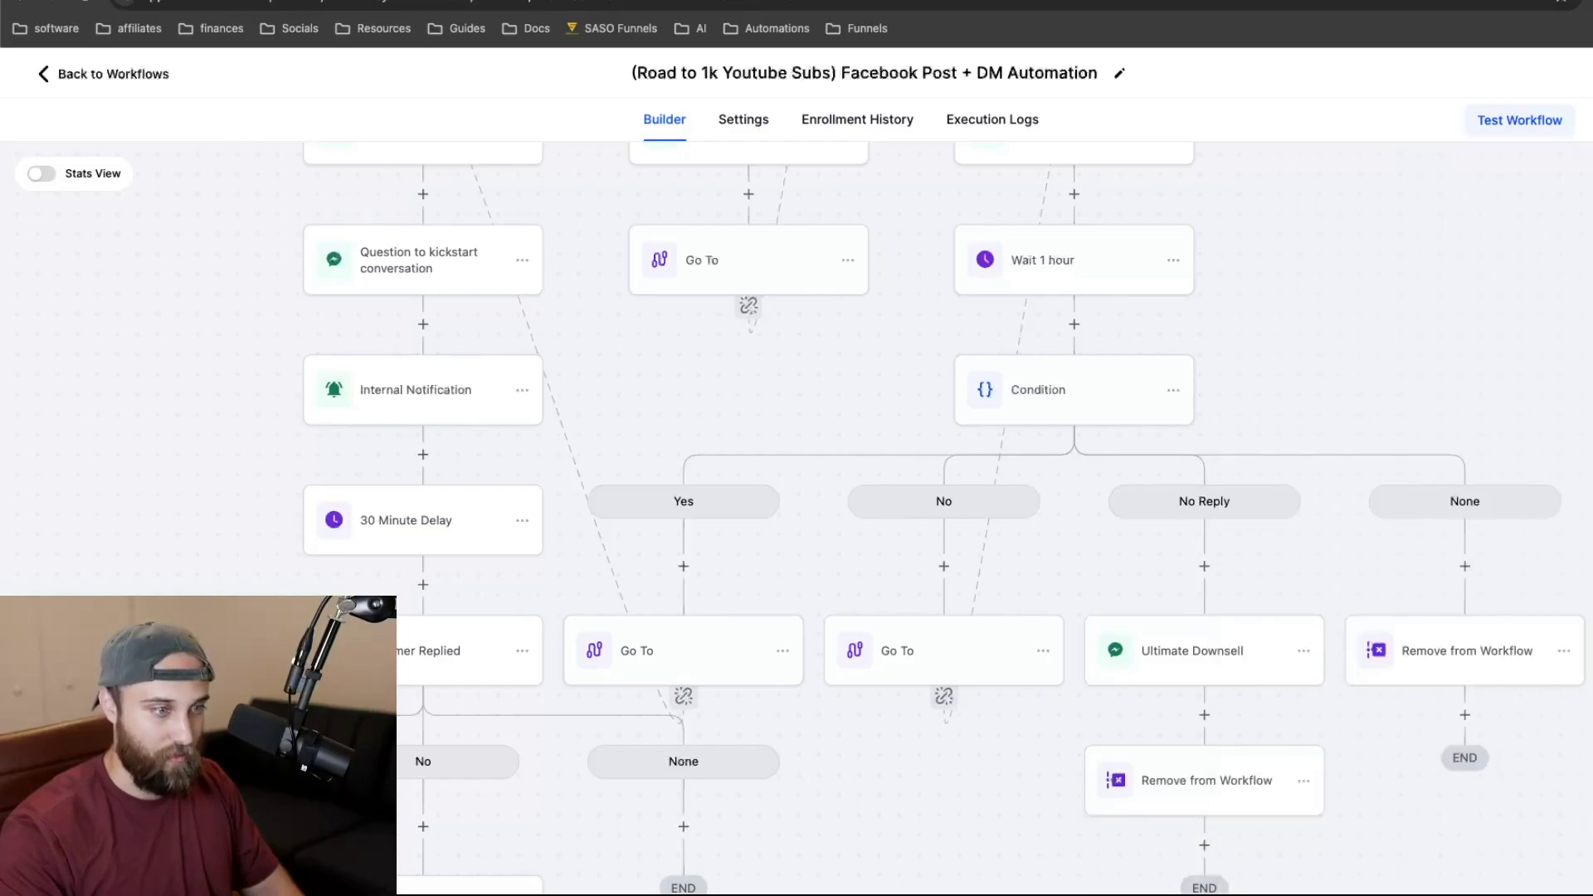
scroll(1337, 658, "up", 3)
scroll(1339, 660, "up", 10)
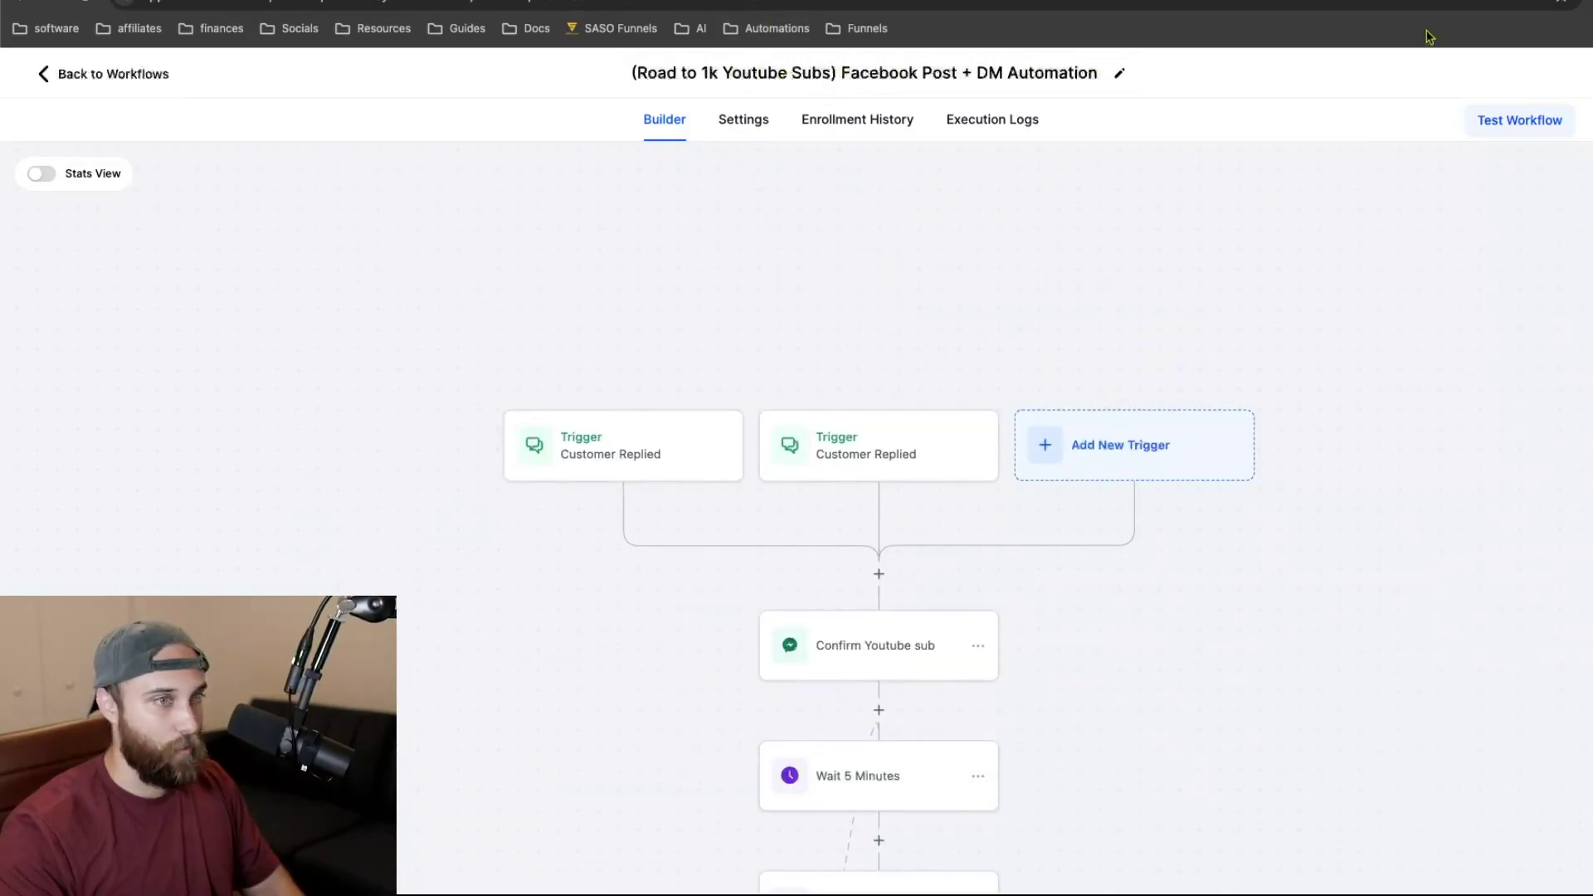
left_click(137, 77)
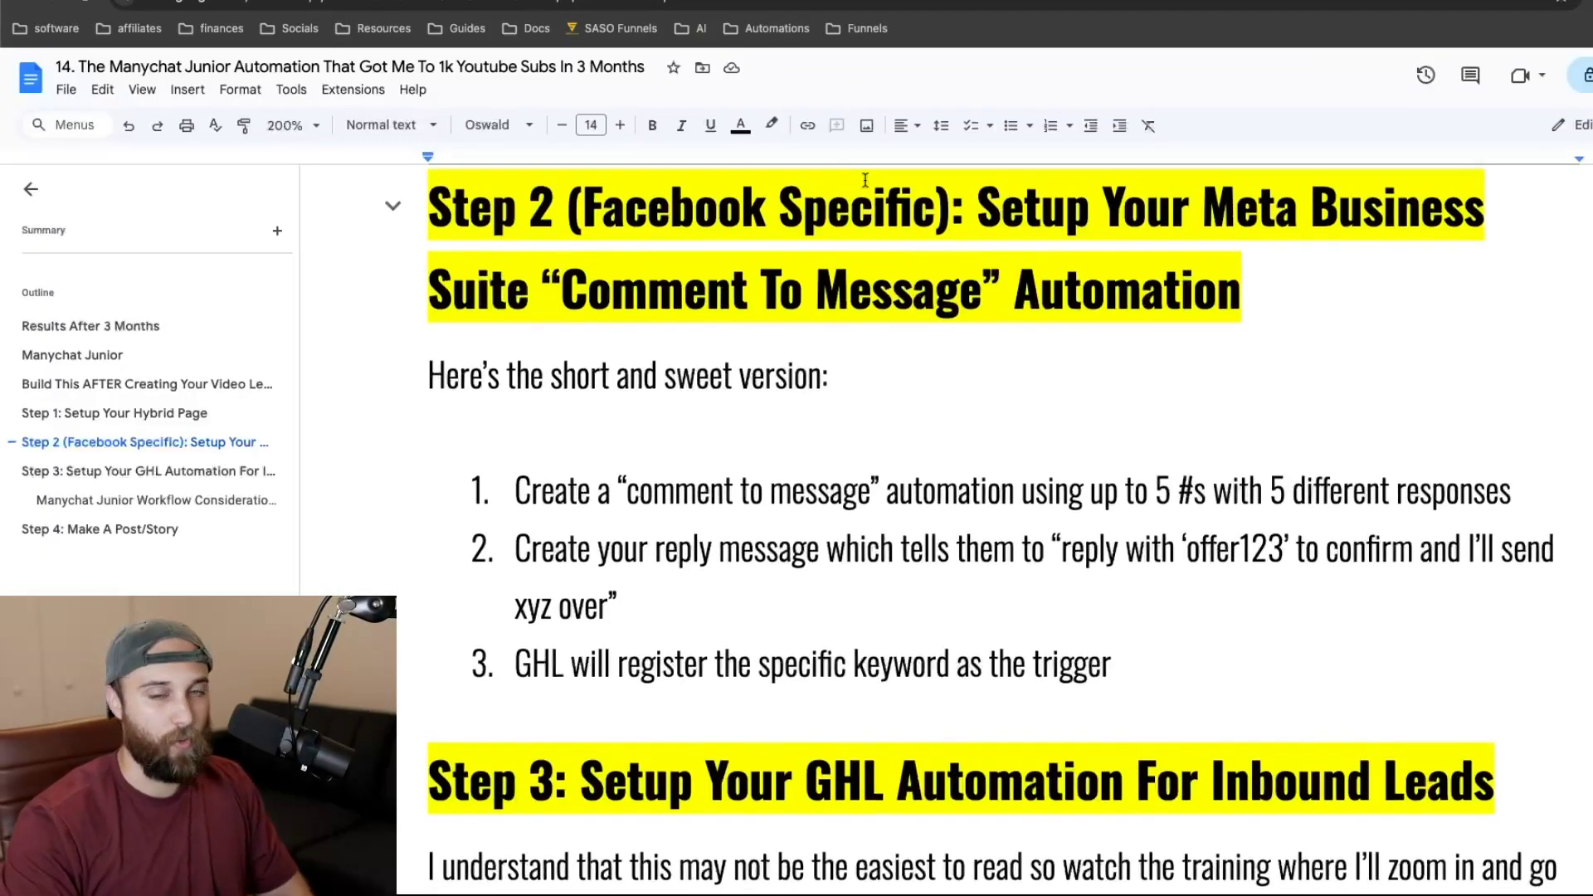
- Skim the guide's Step 2 section, then open the Road to 1k Youtube Subs workflow
scroll(864, 180, "down", 1)
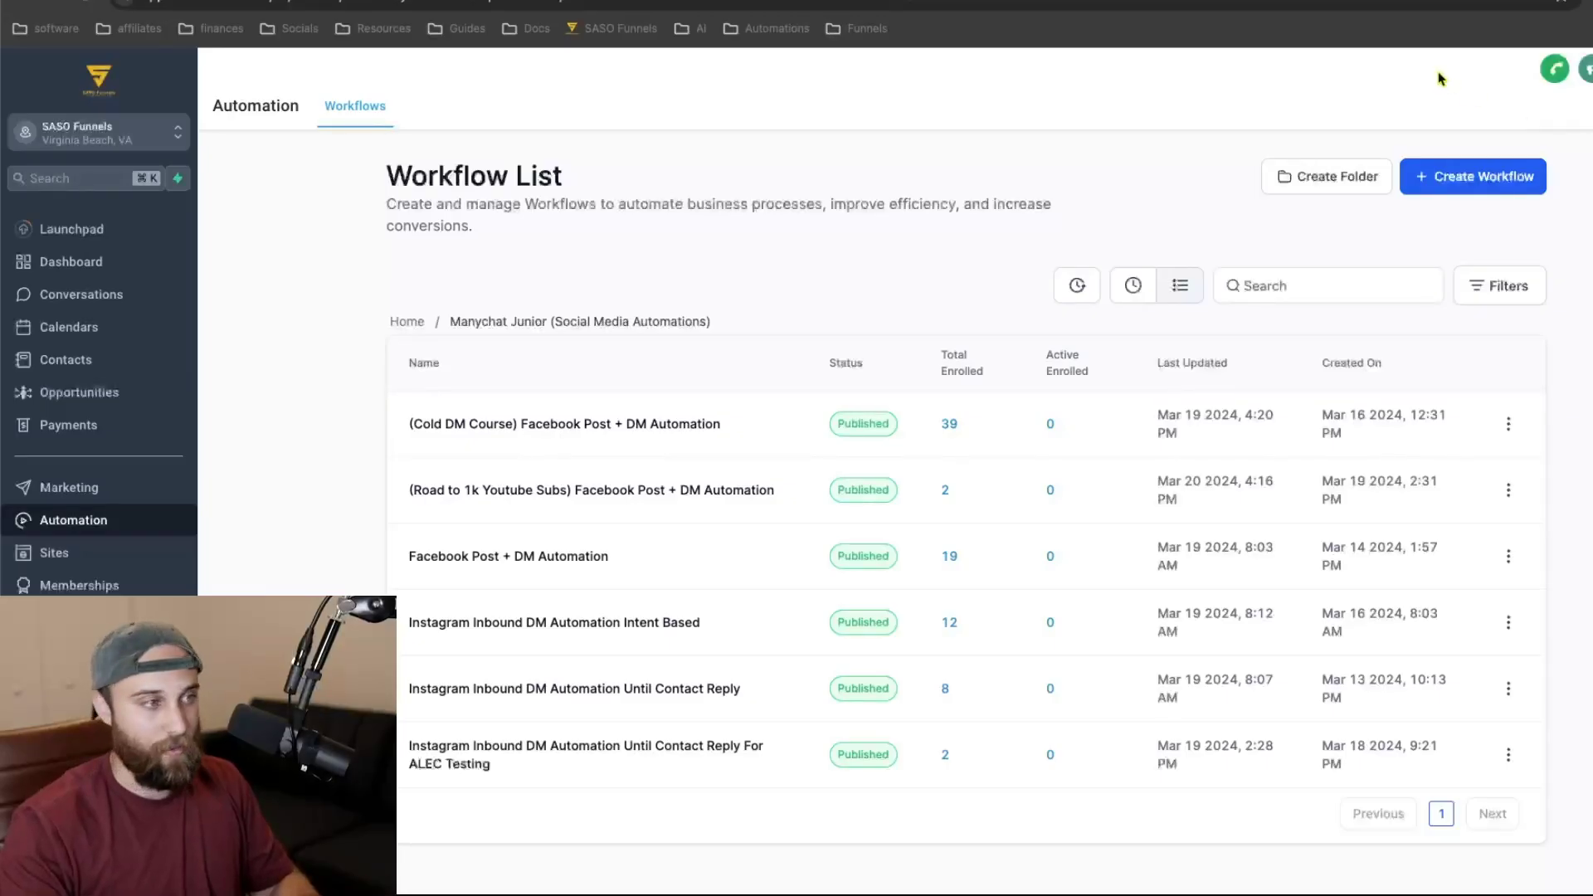
left_click(662, 487)
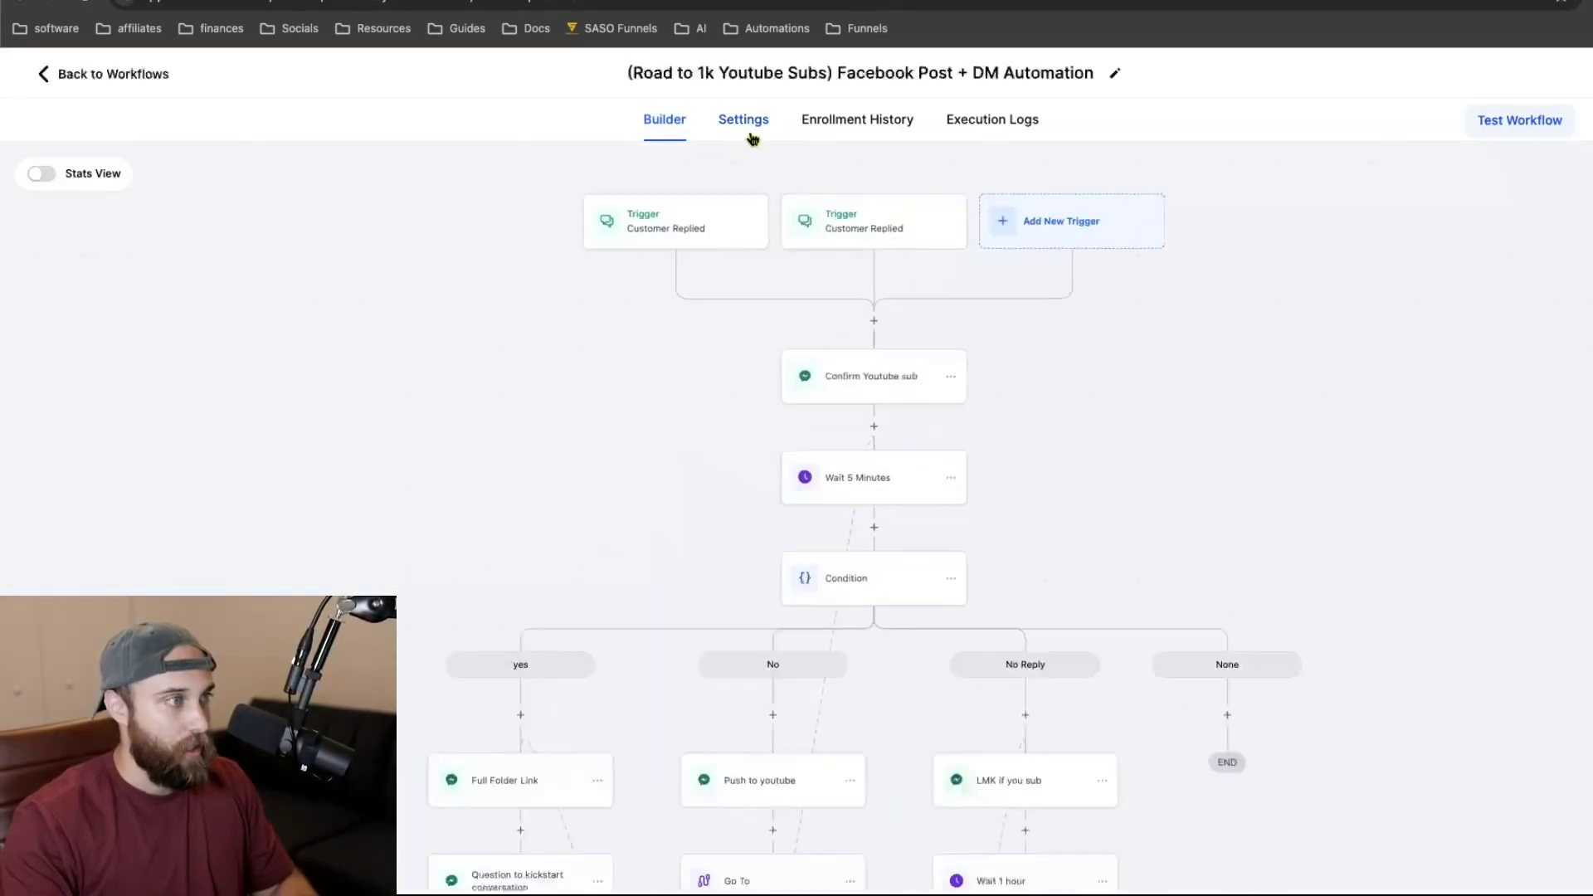
- Confirm Allow re-entry is enabled in the workflow's Settings, then return to the Google Doc guide
left_click(753, 137)
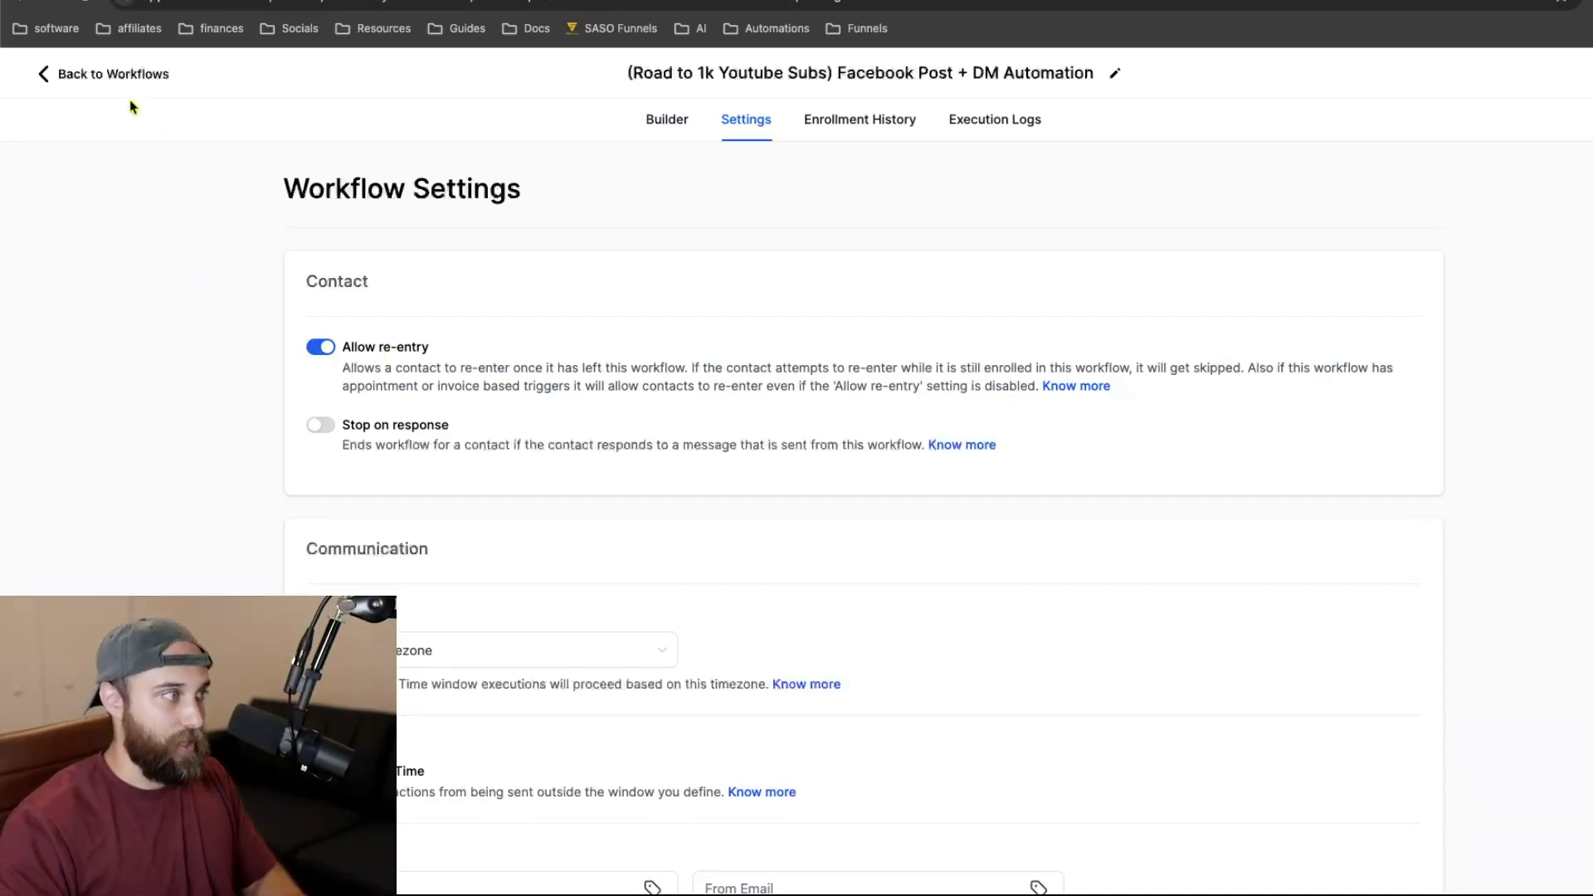
left_click(139, 76)
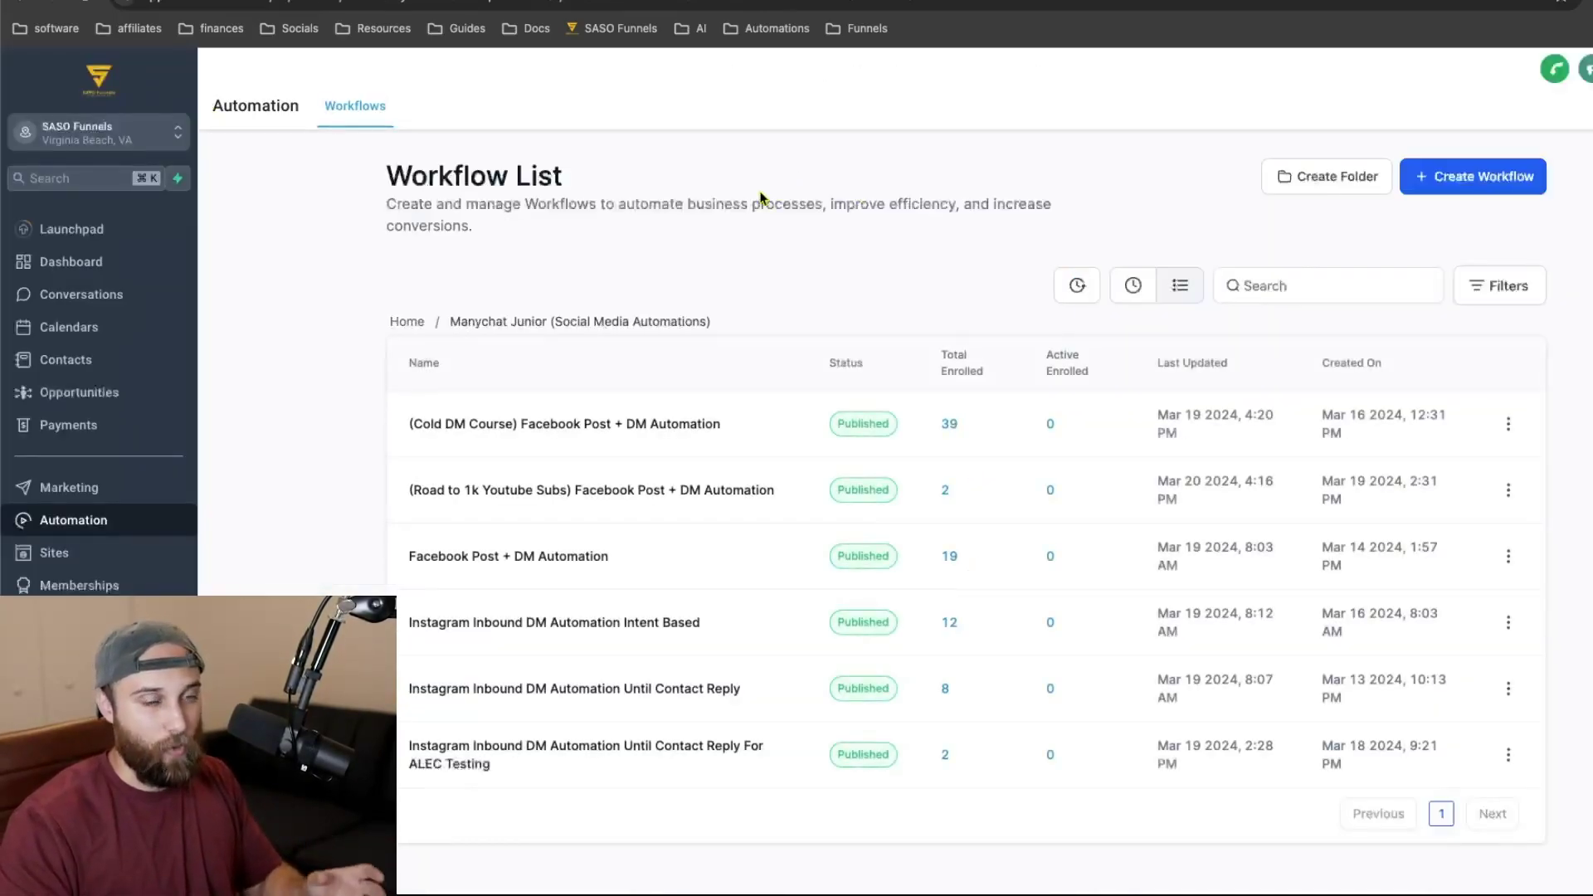
key("ctrl+Tab")
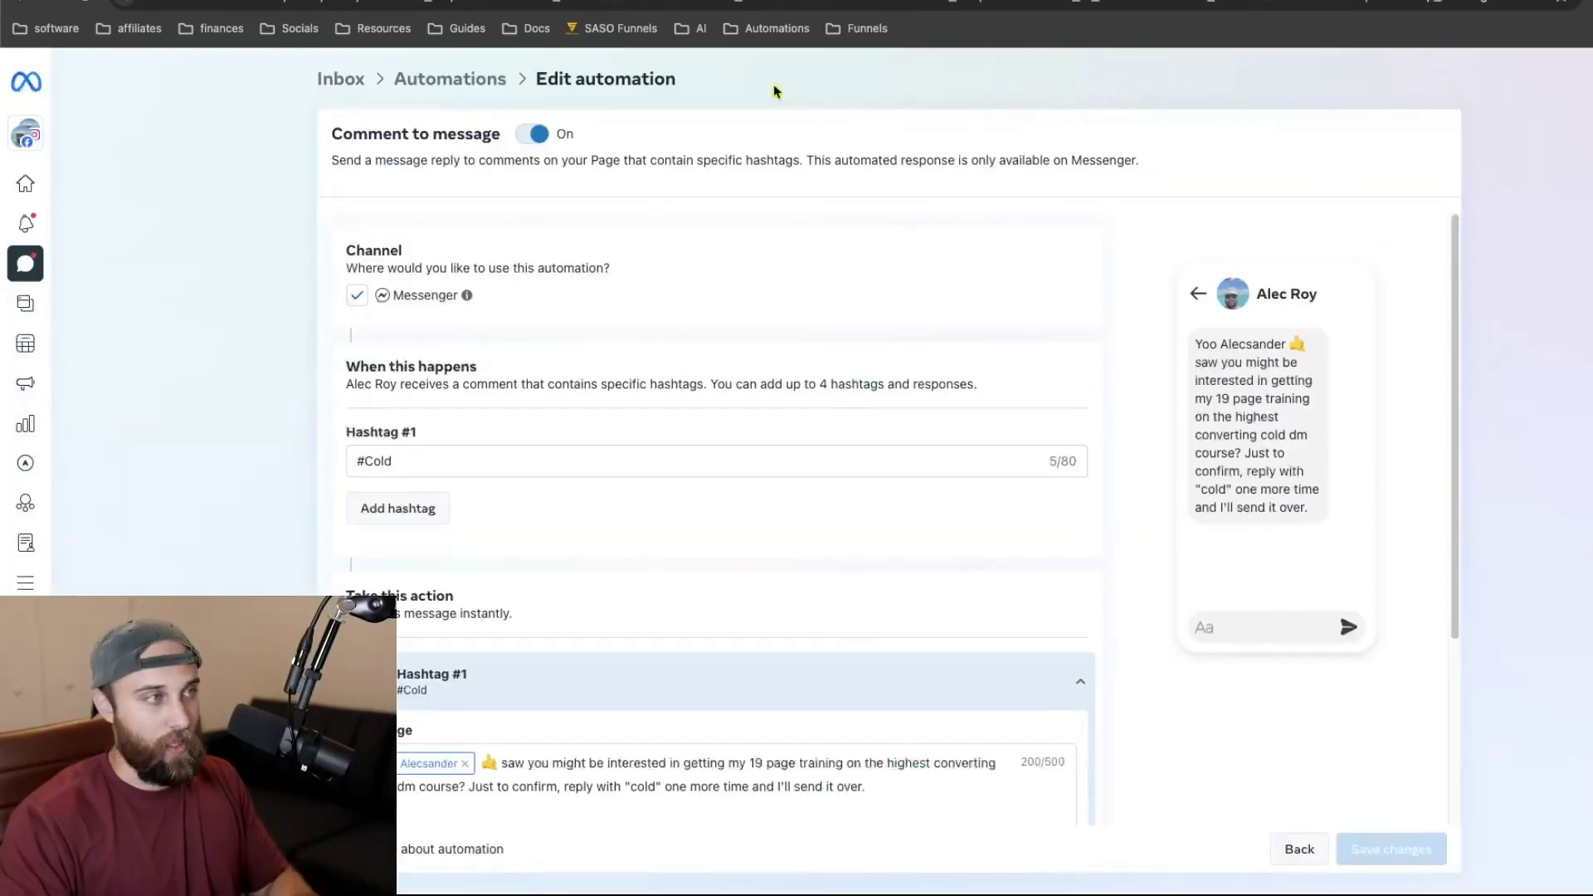
key("ctrl+Tab")
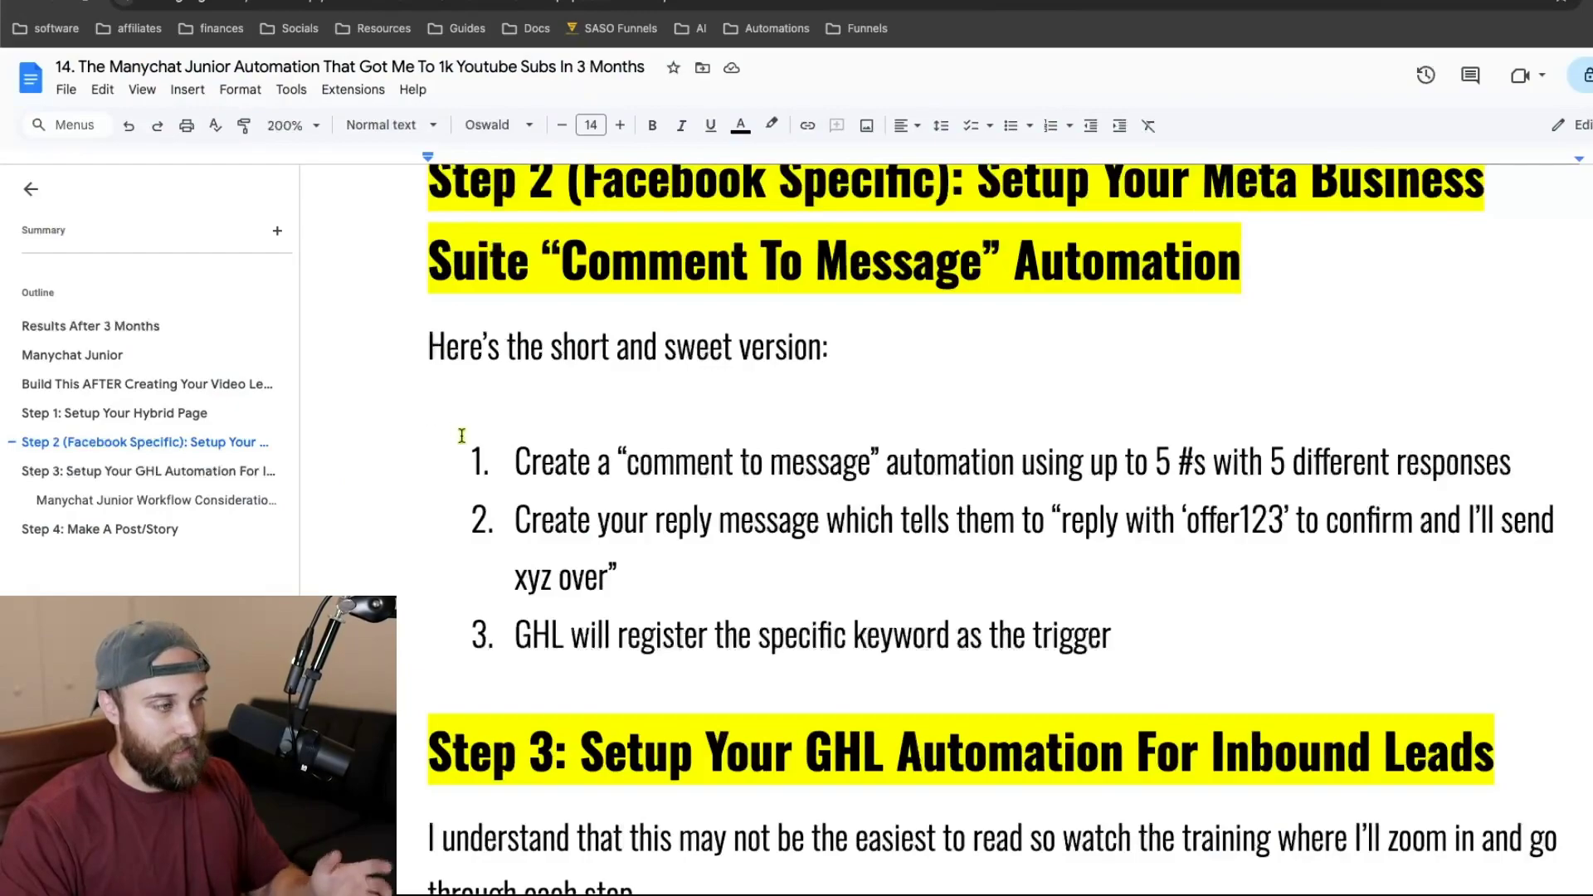
scroll(461, 435, "down", 1)
scroll(461, 435, "down", 3)
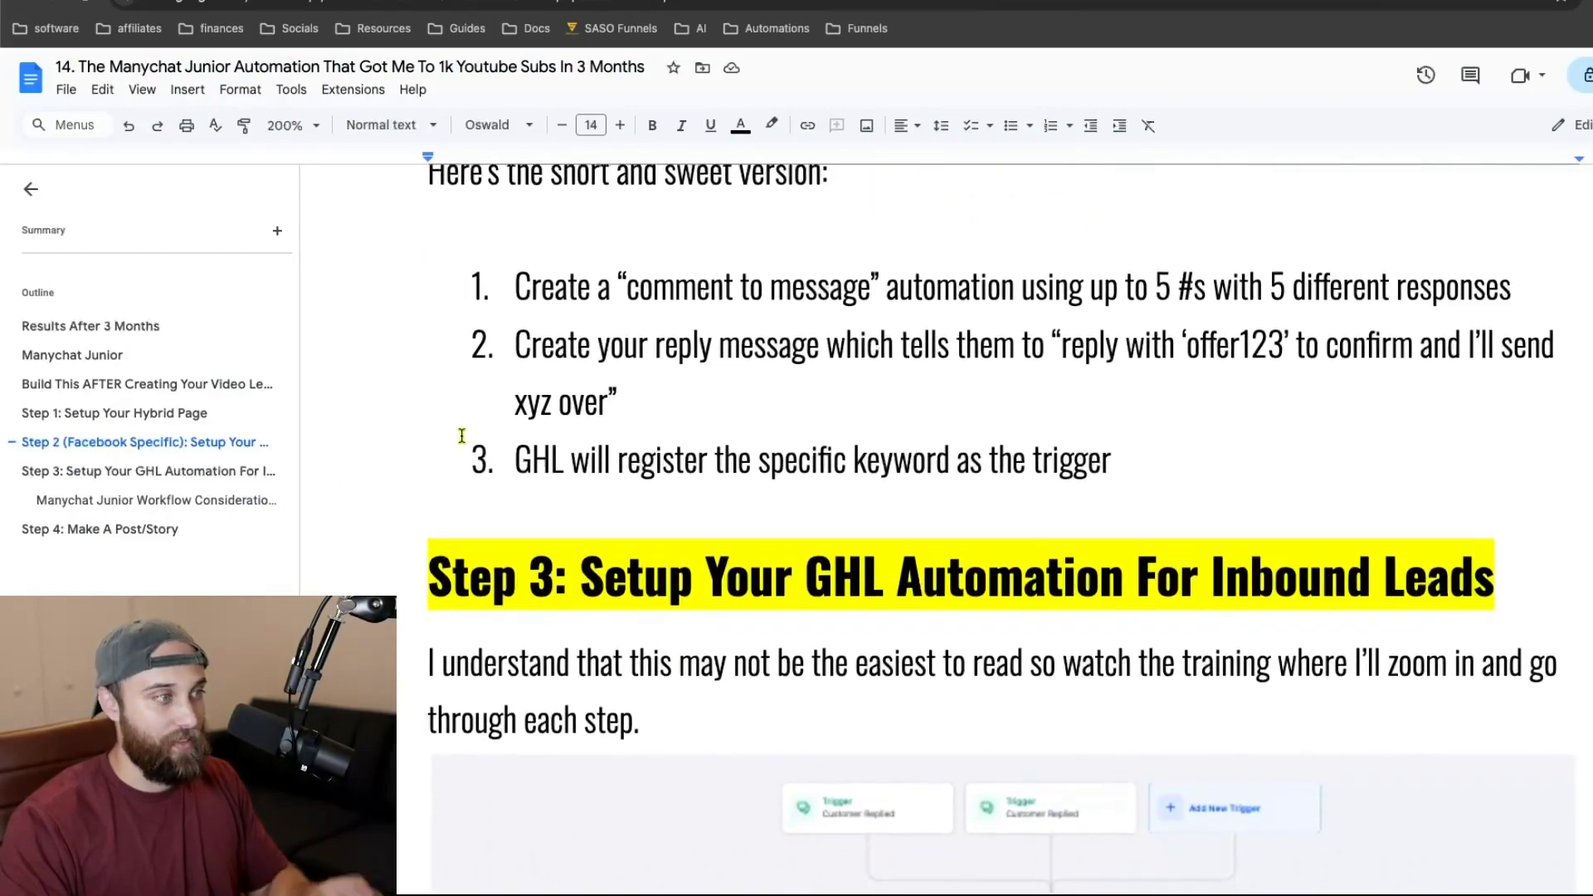
scroll(462, 436, "up", 4)
scroll(461, 435, "down", 5)
scroll(461, 435, "down", 12)
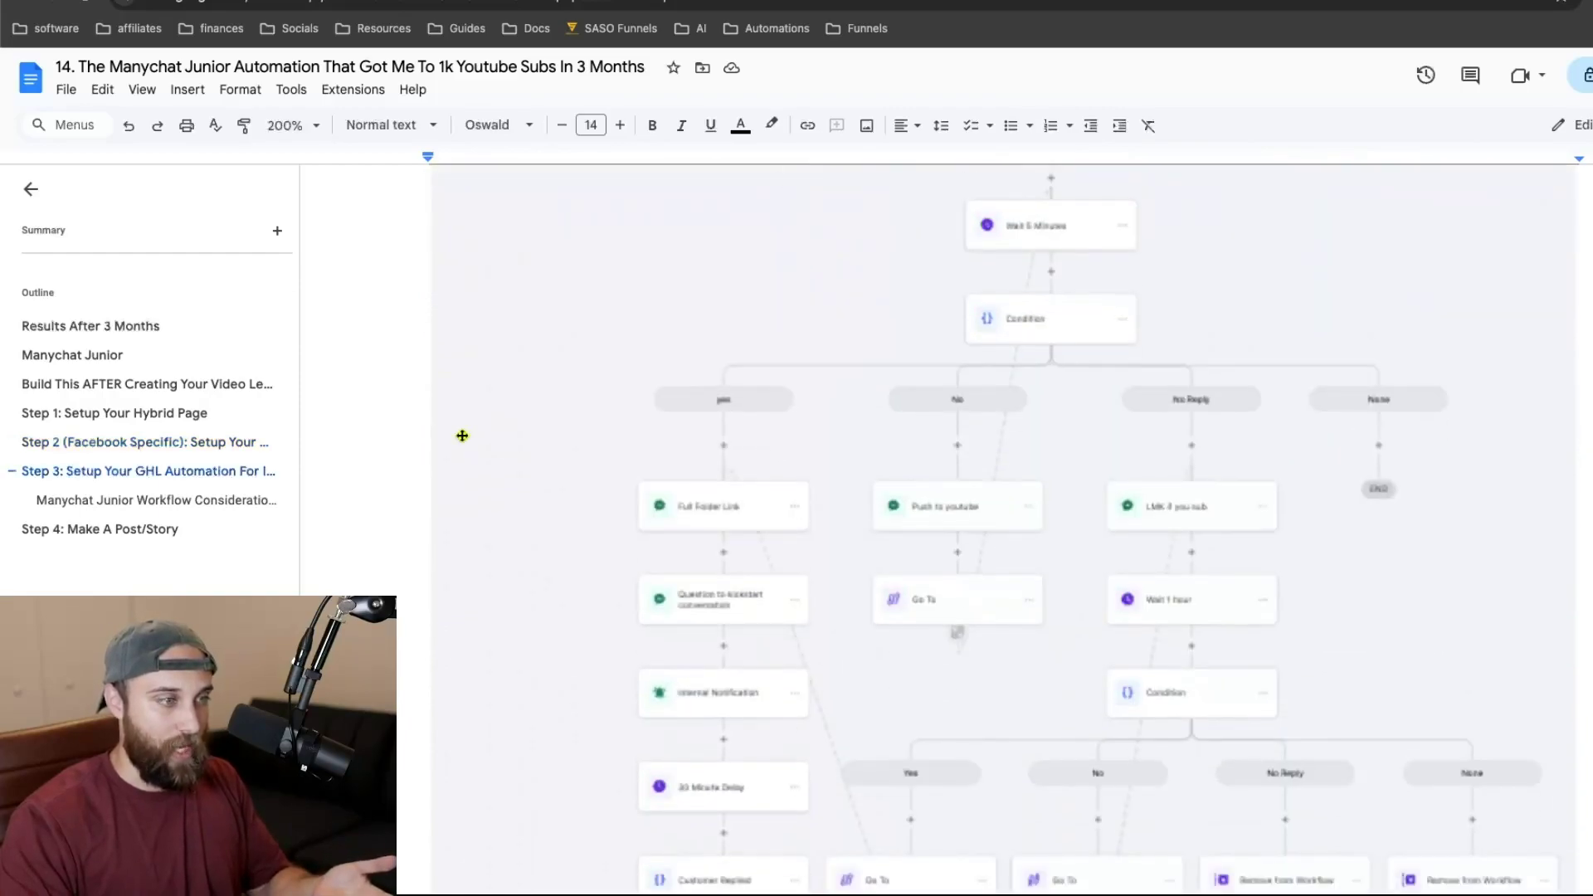
scroll(462, 436, "down", 9)
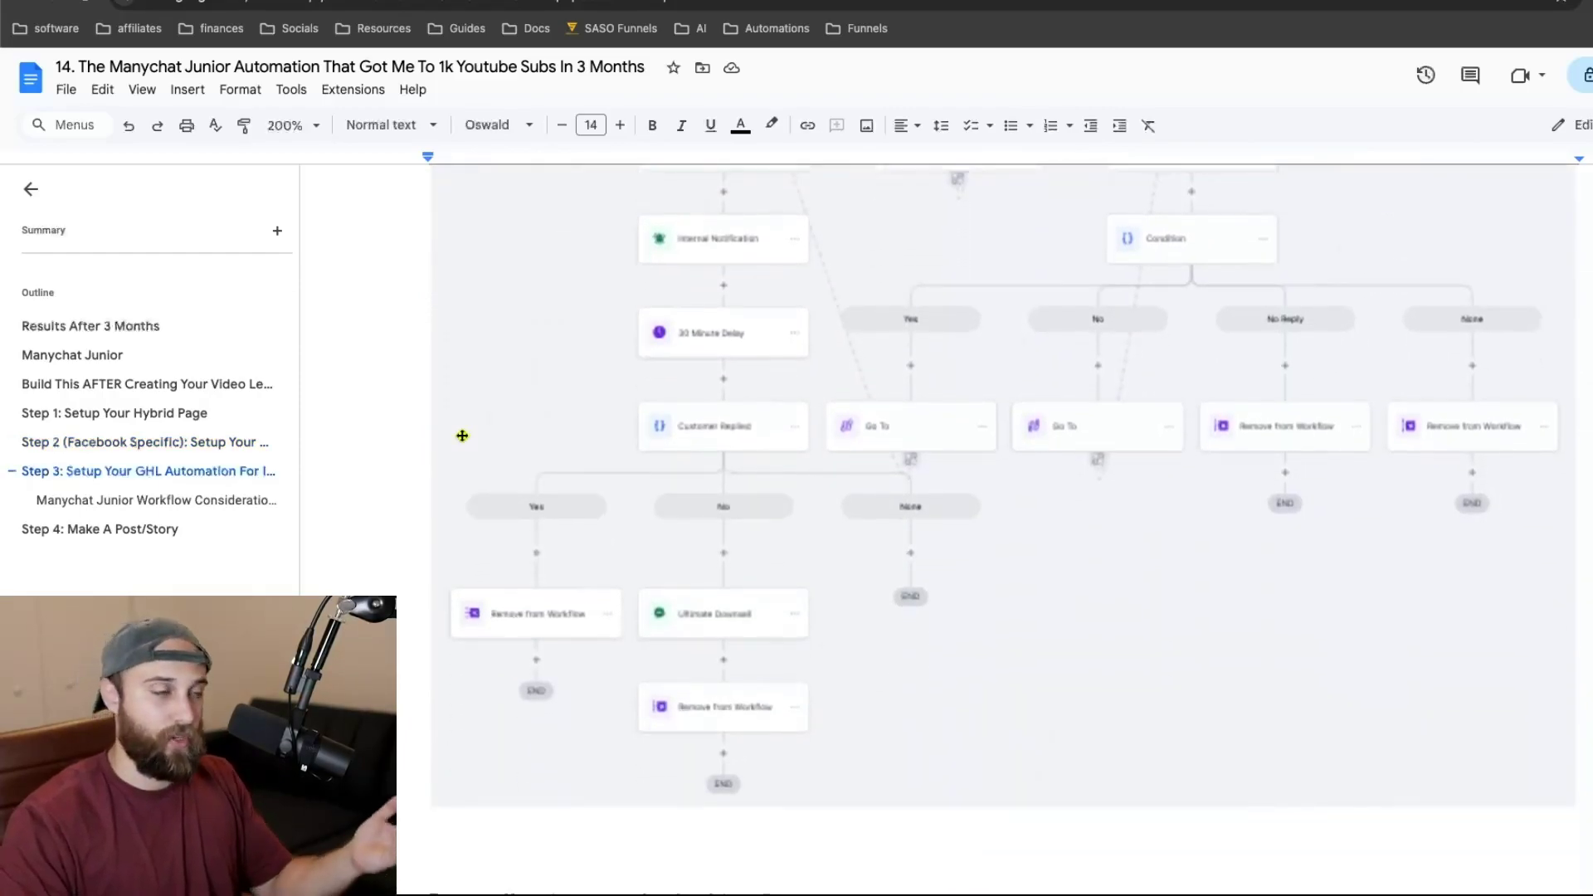
scroll(462, 436, "down", 8)
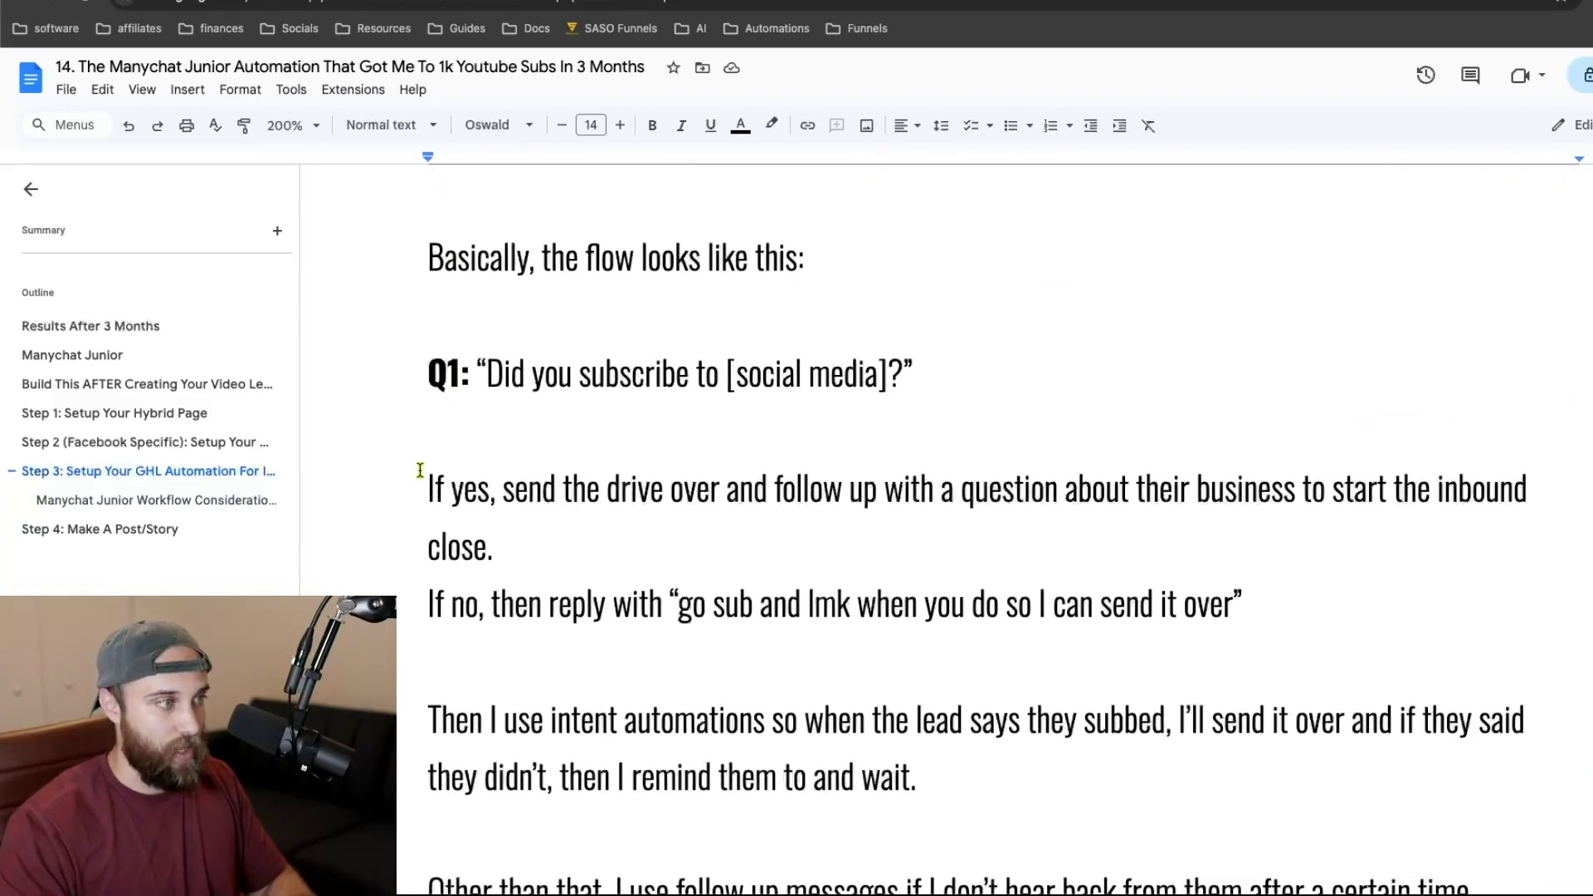
scroll(421, 470, "down", 2)
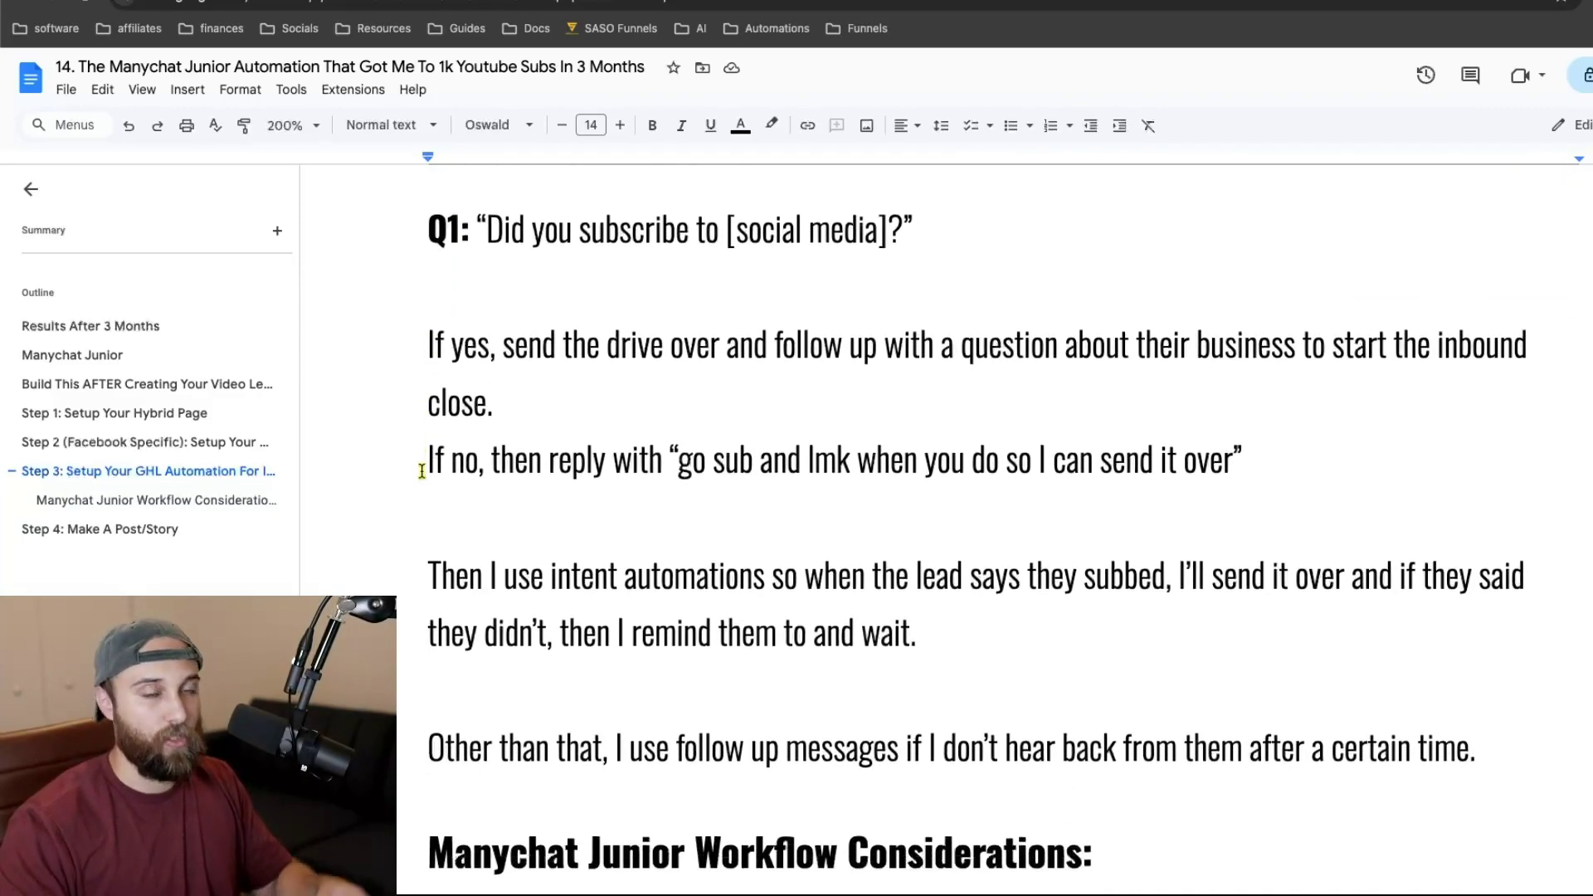
scroll(422, 471, "down", 8)
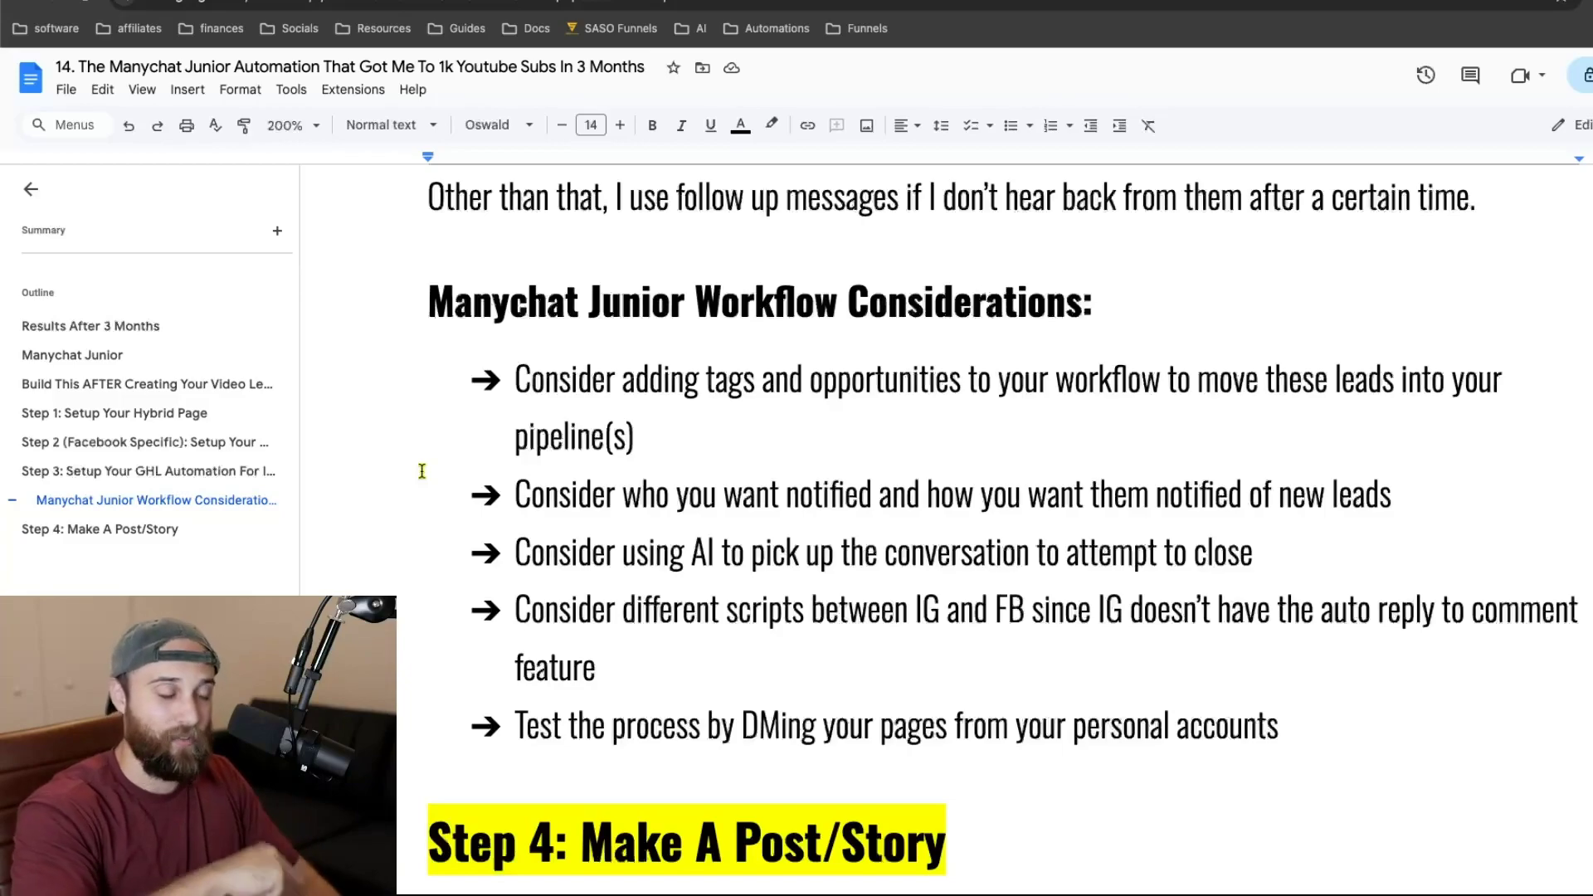
scroll(658, 574, "down", 2)
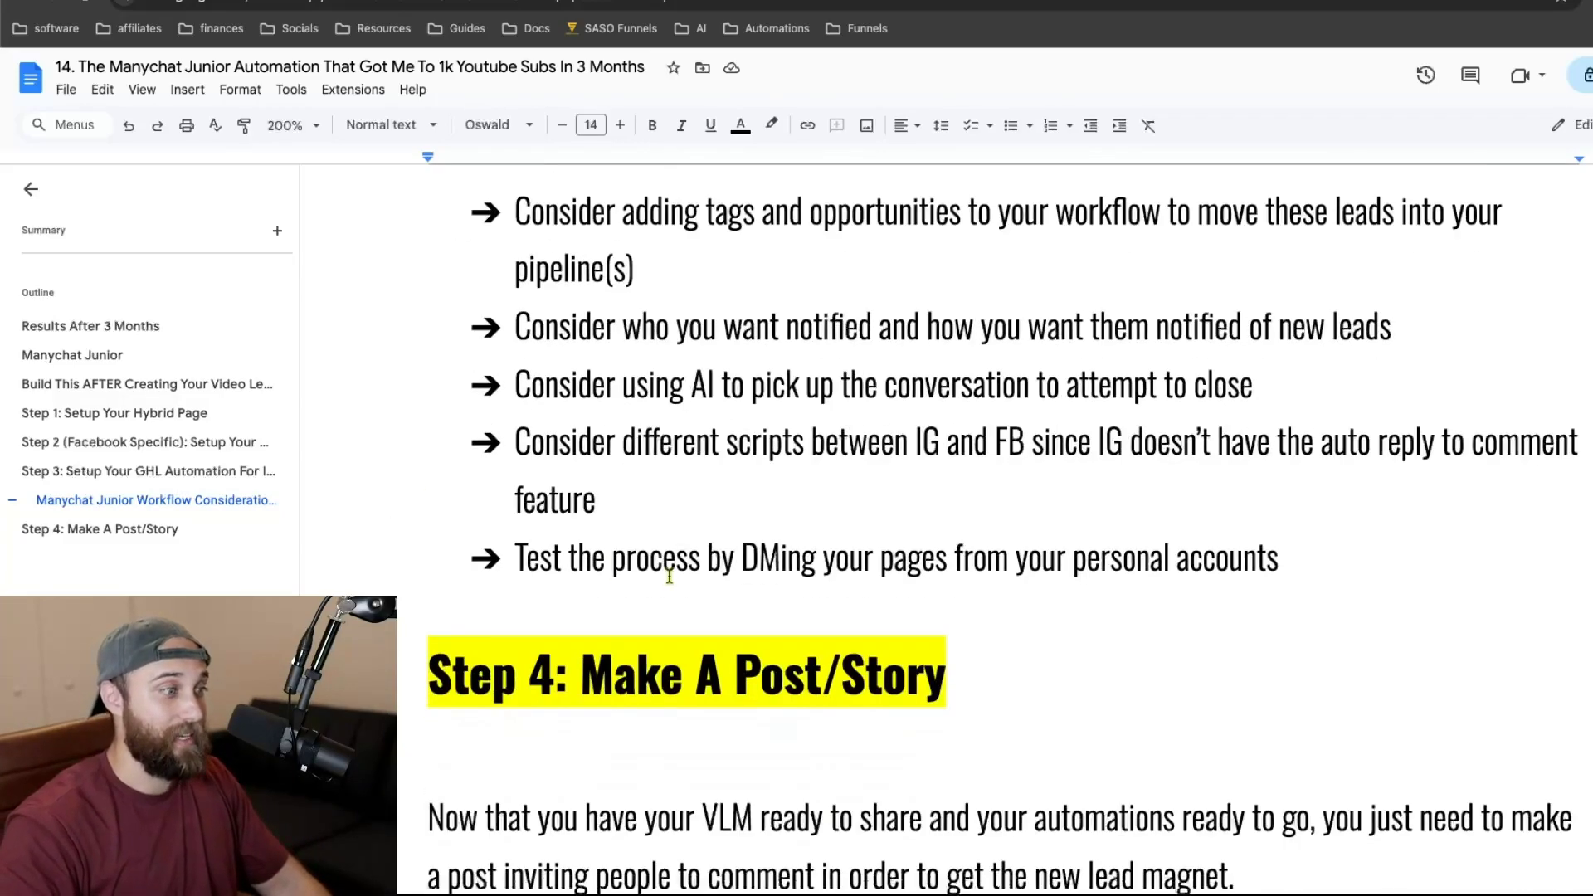
- Highlight the tip about testing by DMing your own pages, skim Step 4, then go to Facebook
triple_click(693, 567)
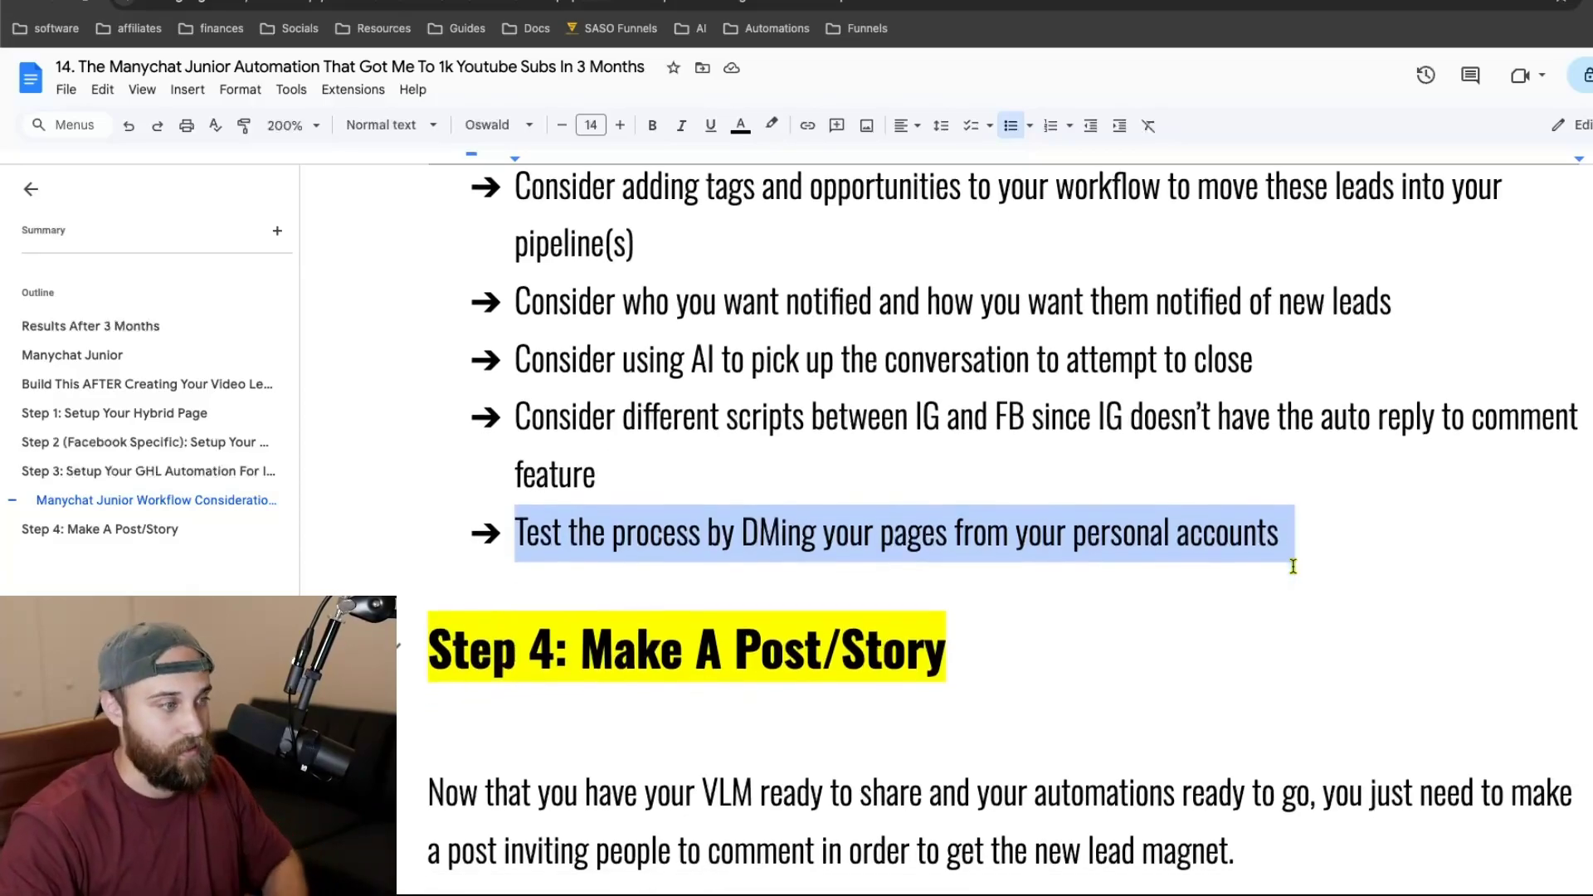
left_click(1237, 636)
scroll(1237, 611, "down", 3)
scroll(1237, 611, "up", 7)
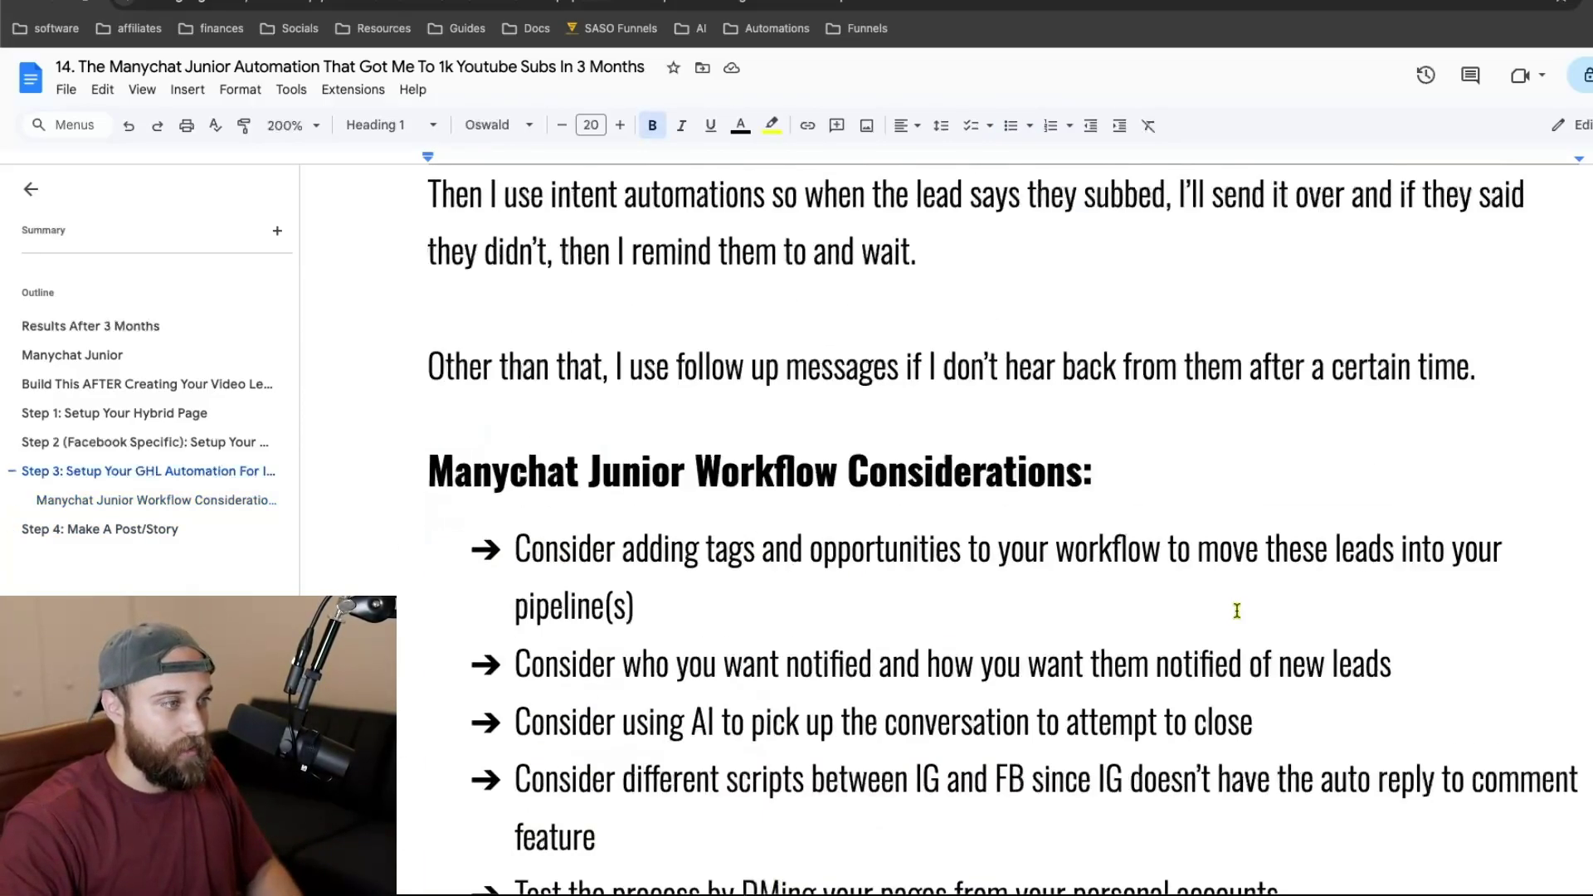
scroll(1237, 611, "down", 8)
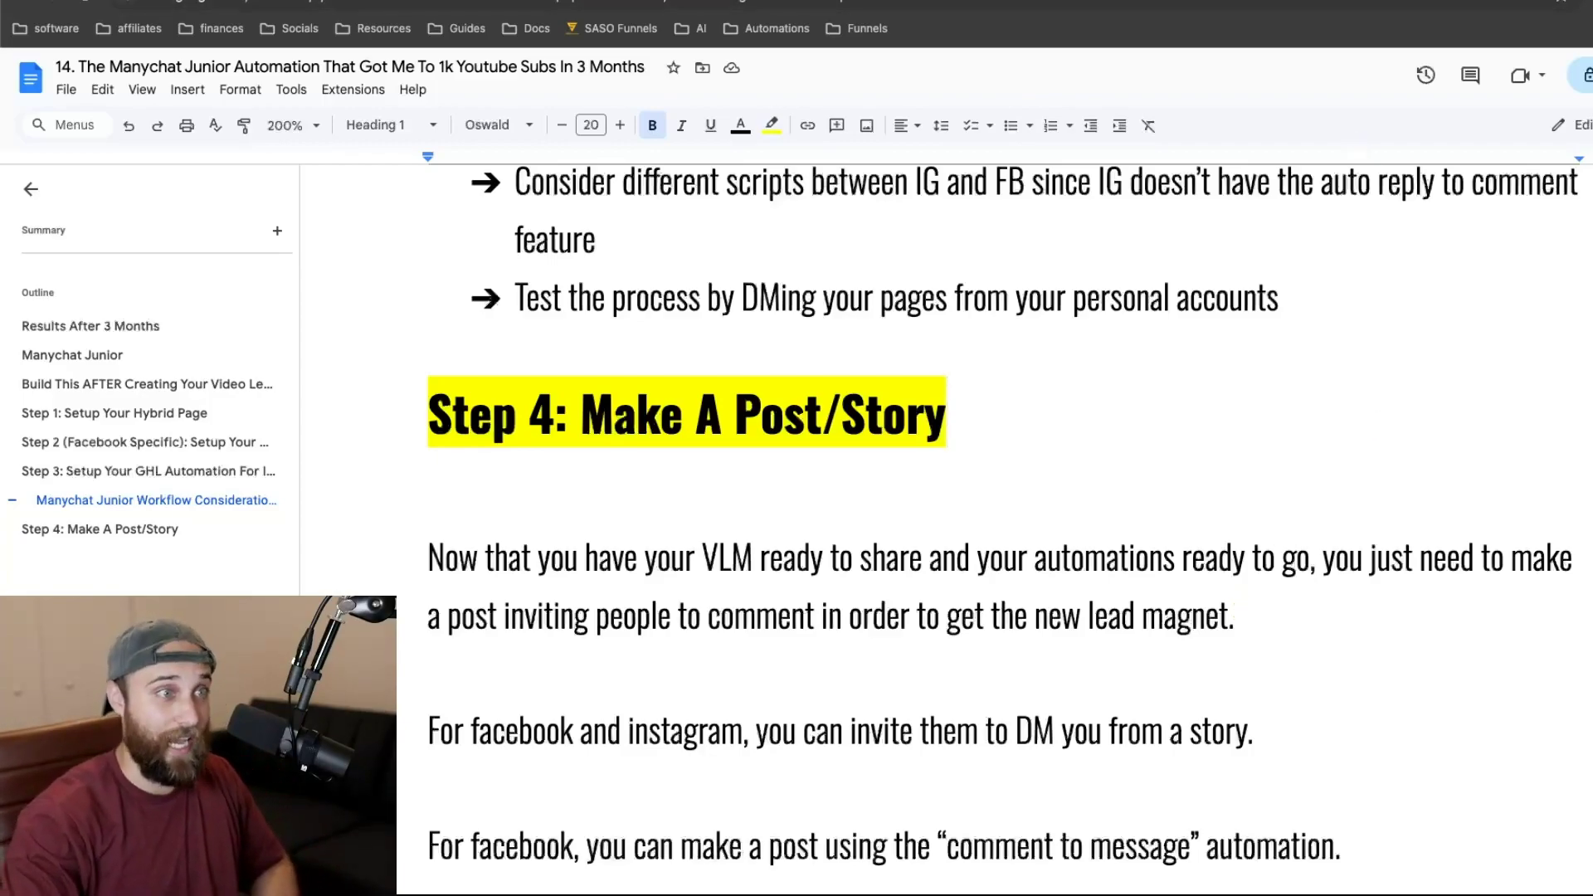
left_click(1427, 5)
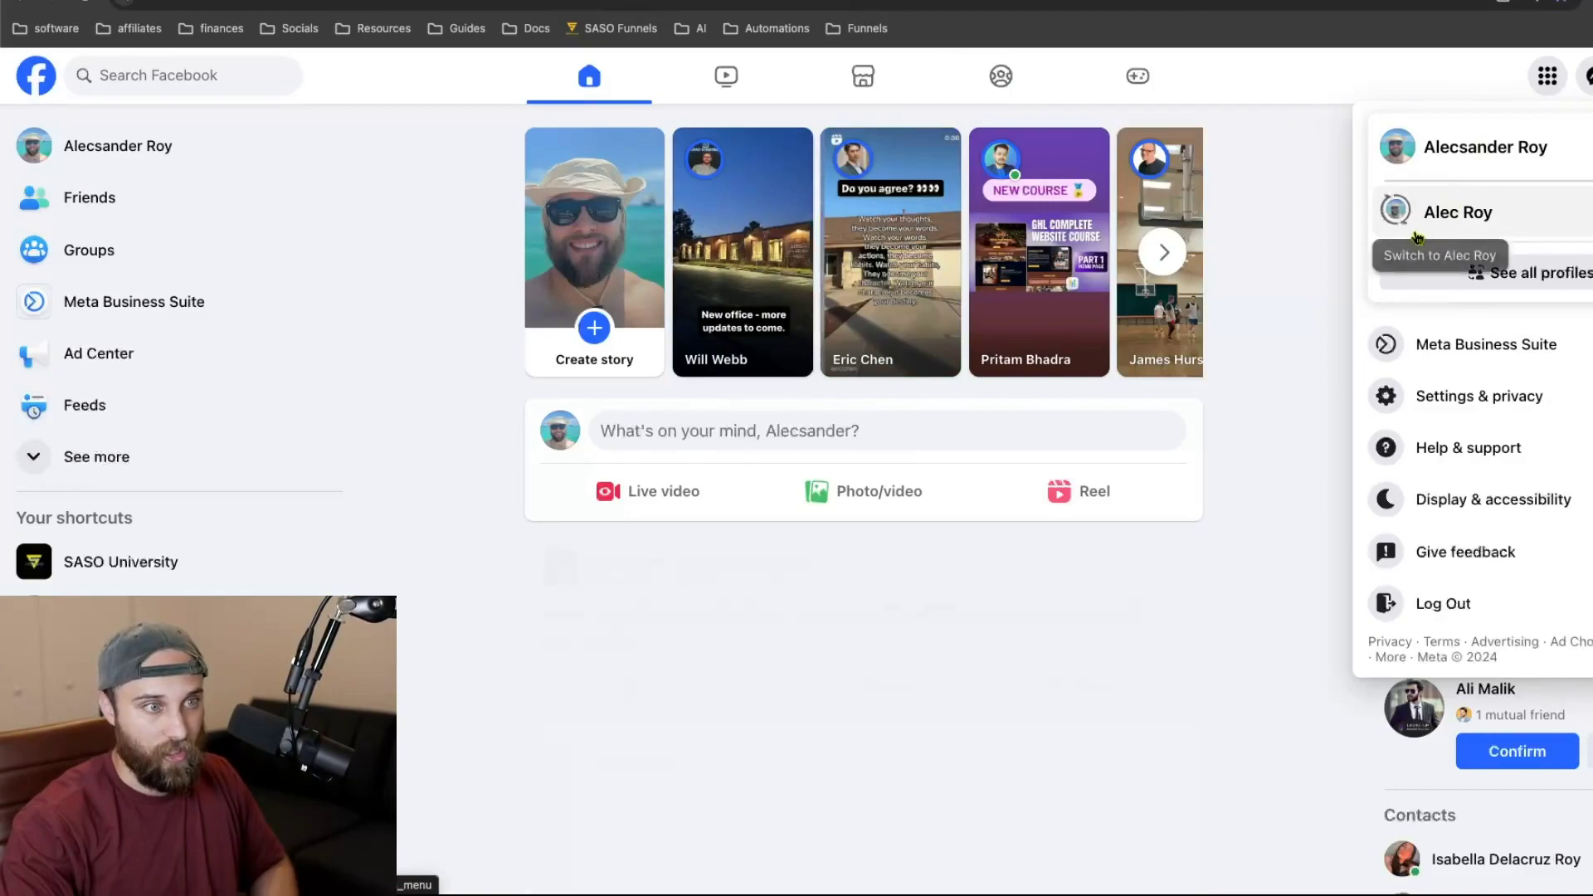
- Act as the business Page and scroll its profile to the photos and free GHL course post
left_click(1415, 212)
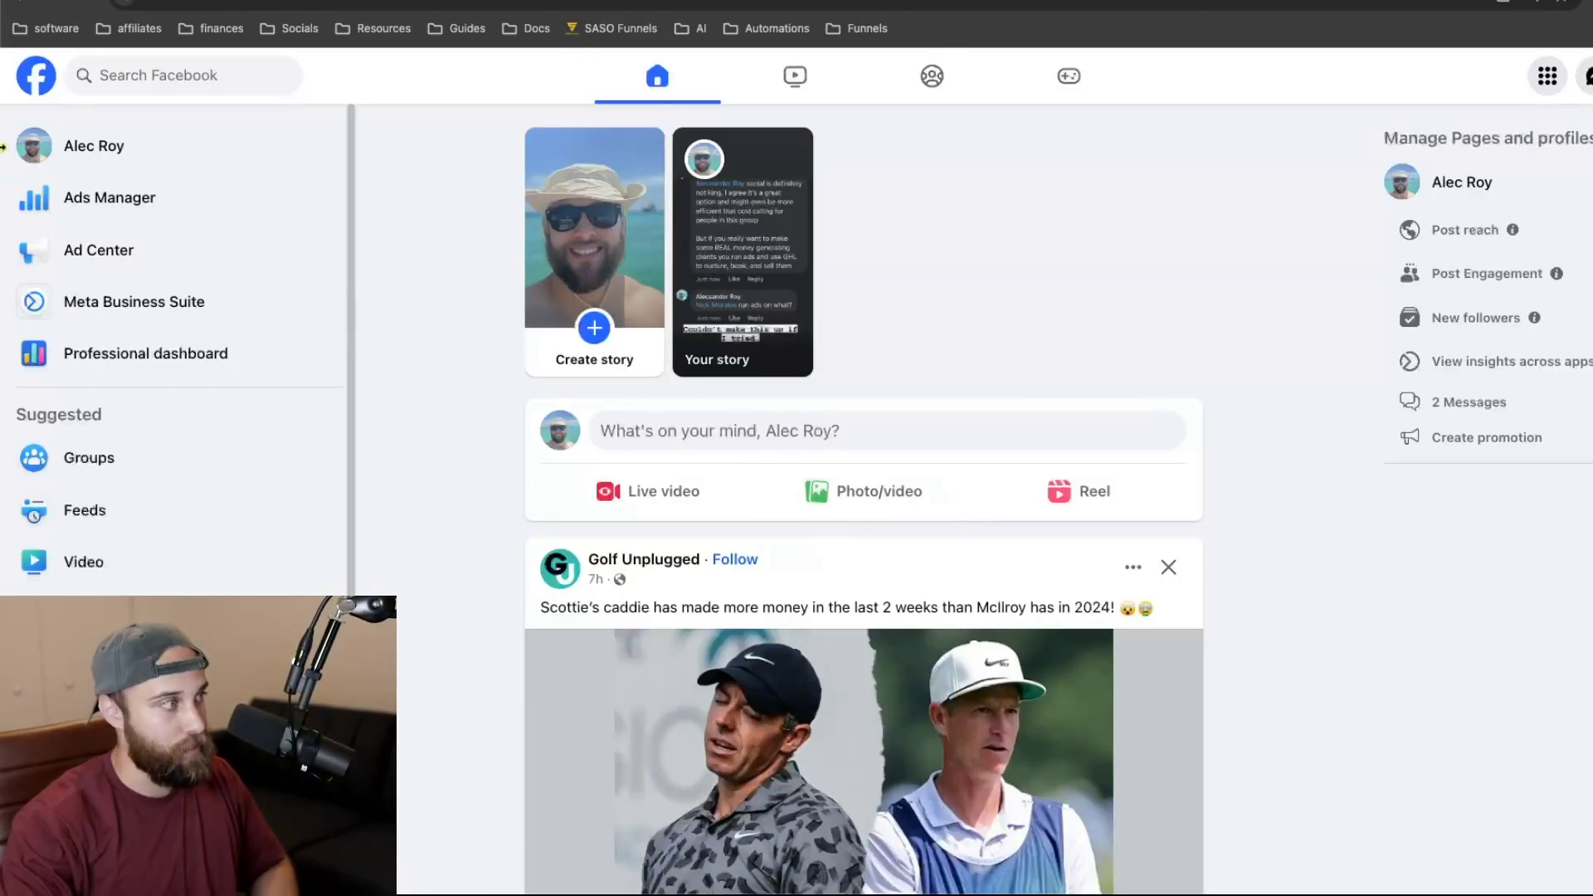
left_click(87, 158)
scroll(1017, 556, "down", 4)
scroll(1017, 556, "down", 10)
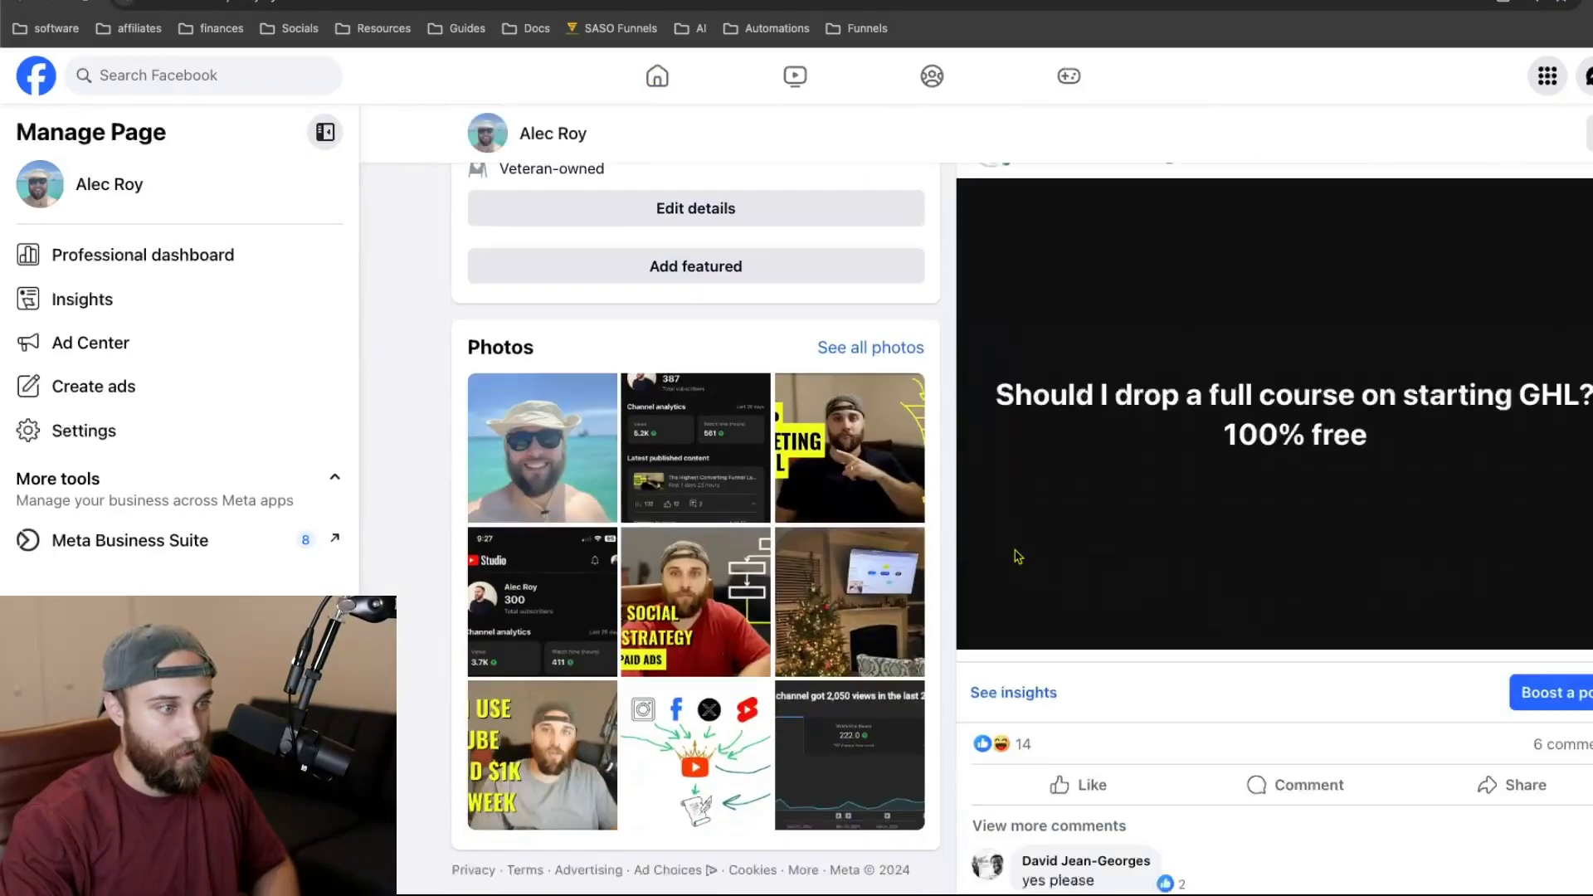